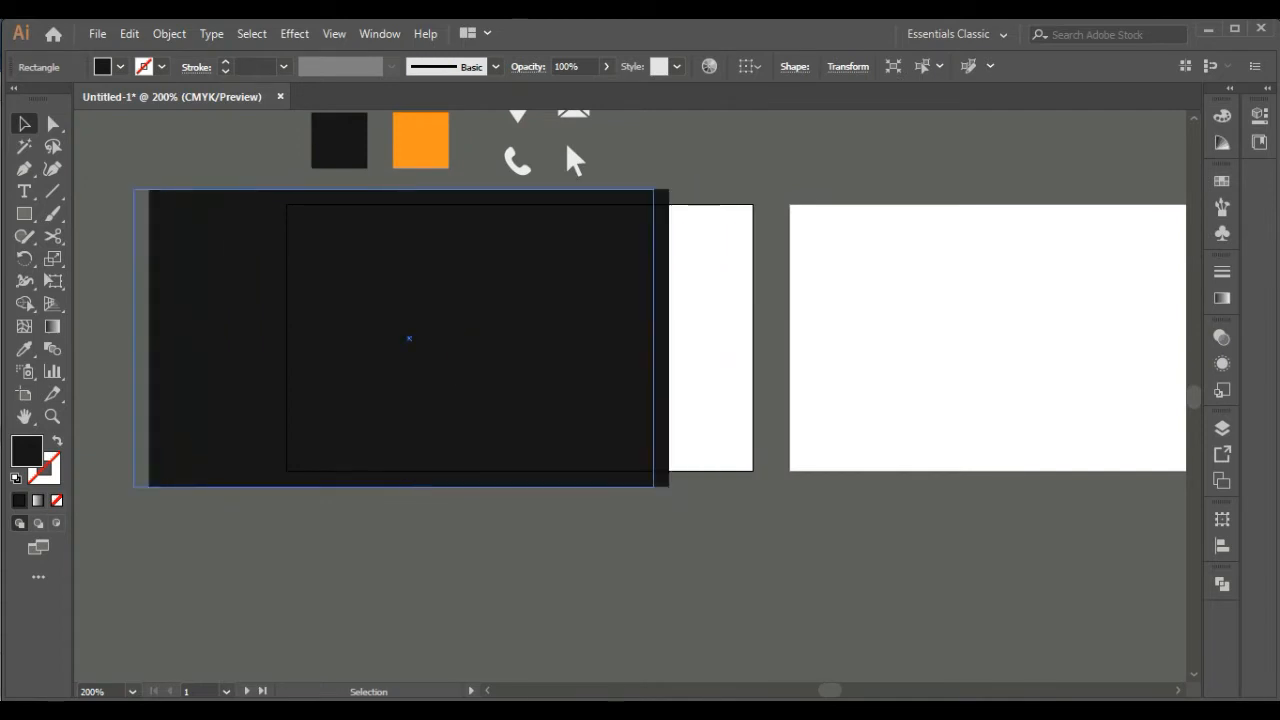
Copy the black background rectangle and paste a duplicate of it into the document
click(420, 560)
key(space)
click(326, 363)
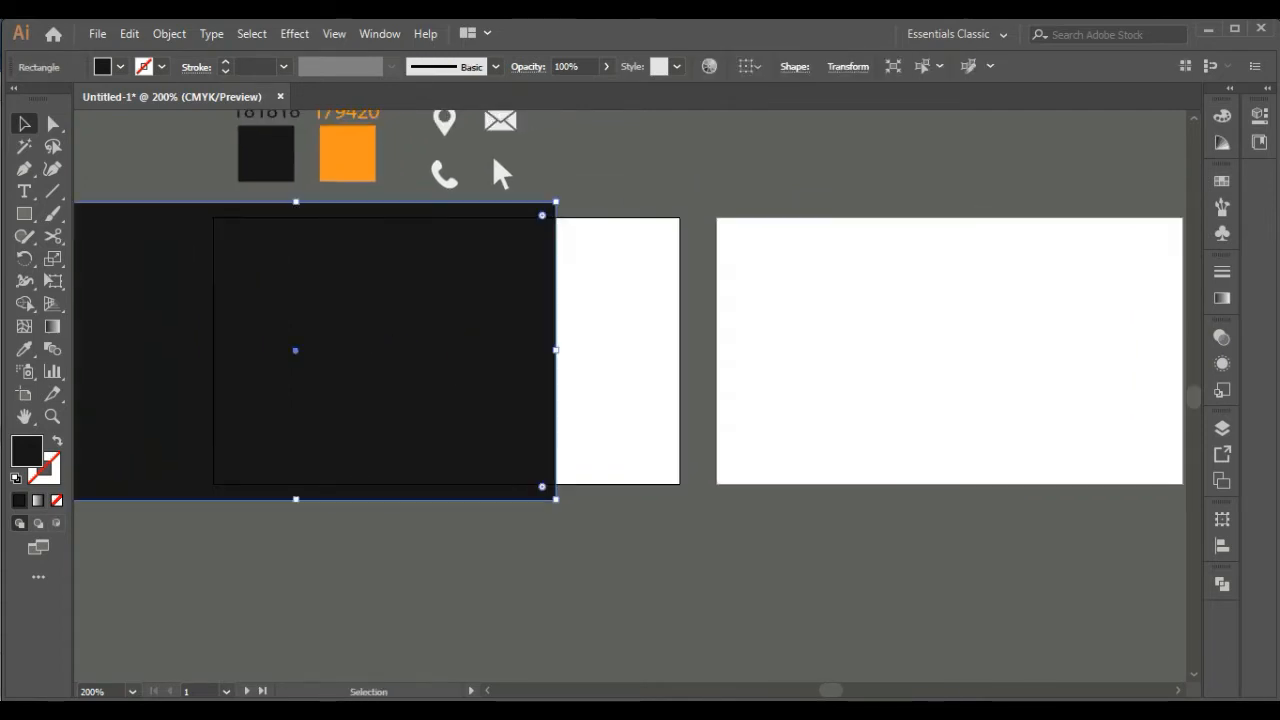
key(space)
click(129, 34)
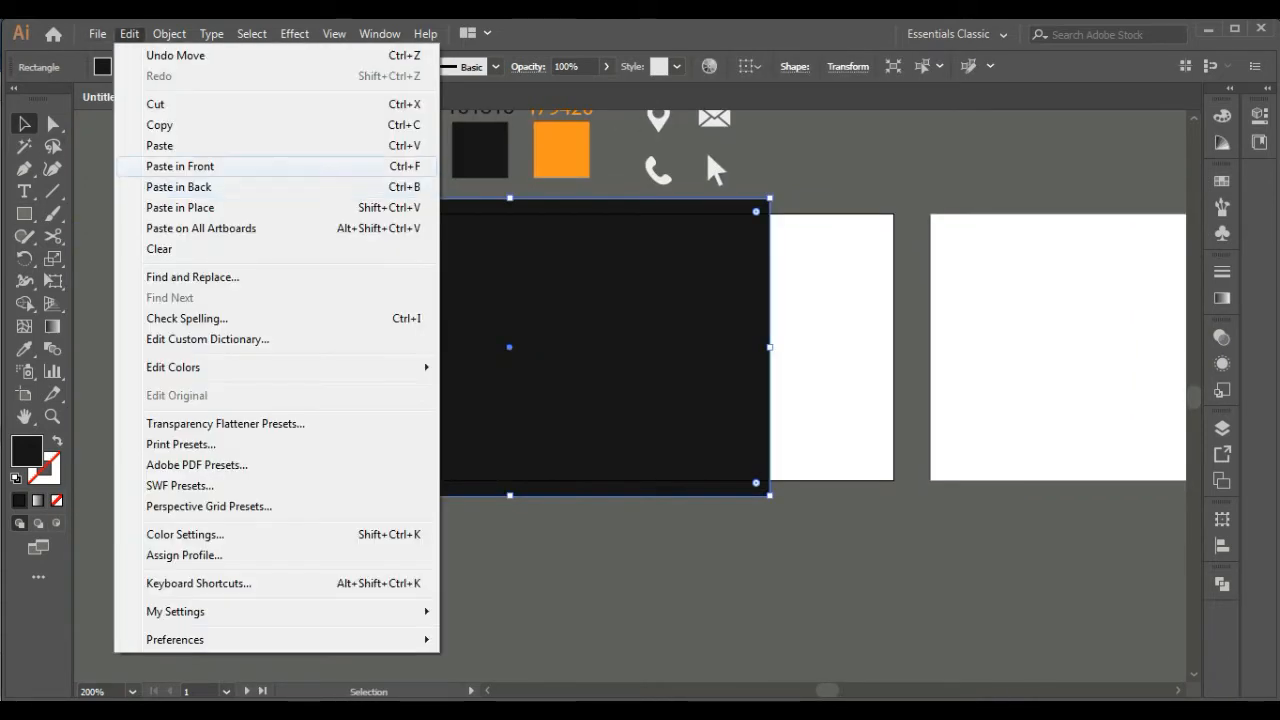
click(160, 125)
click(129, 34)
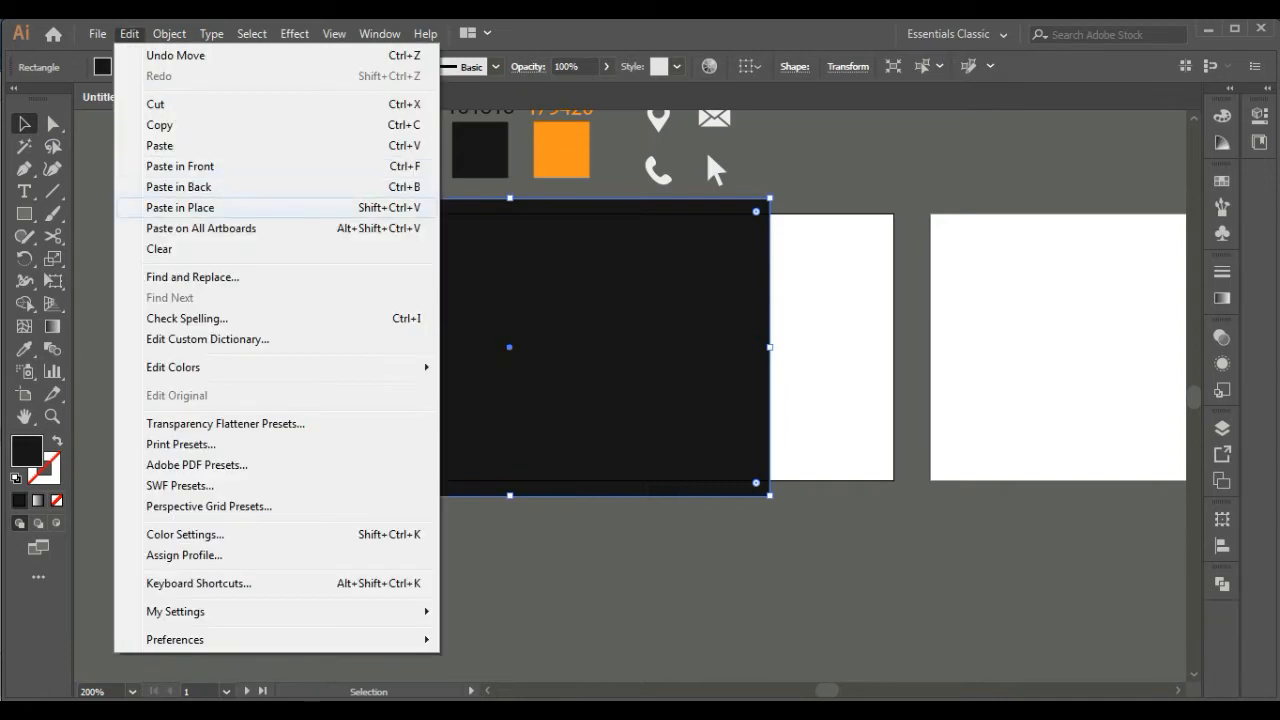
click(160, 146)
Place the duplicate rectangle against the original's right edge, slightly overlapping it
drag(480, 380, 880, 325)
key(space)
drag(880, 325, 621, 336)
drag(621, 336, 613, 343)
Align the two black rectangles vertically so their upper and lower edges are level
shift+click(455, 345)
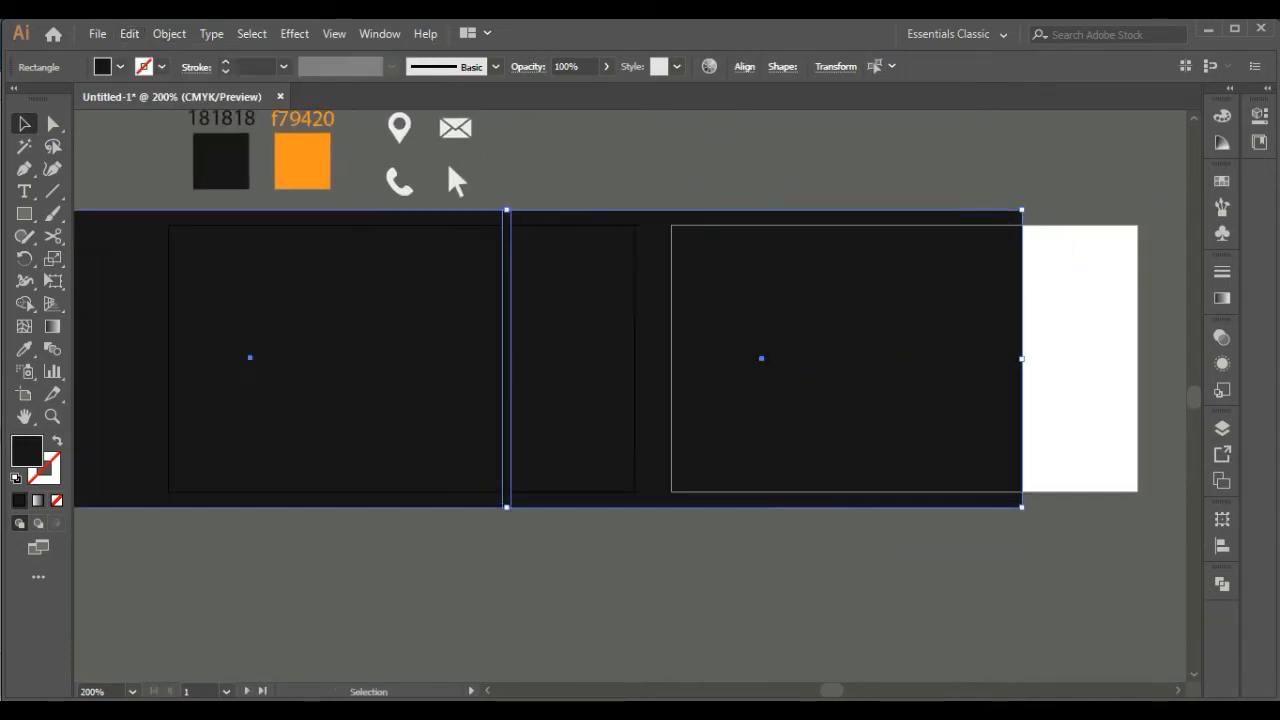
click(455, 345)
click(745, 67)
click(704, 119)
click(590, 300)
click(590, 300)
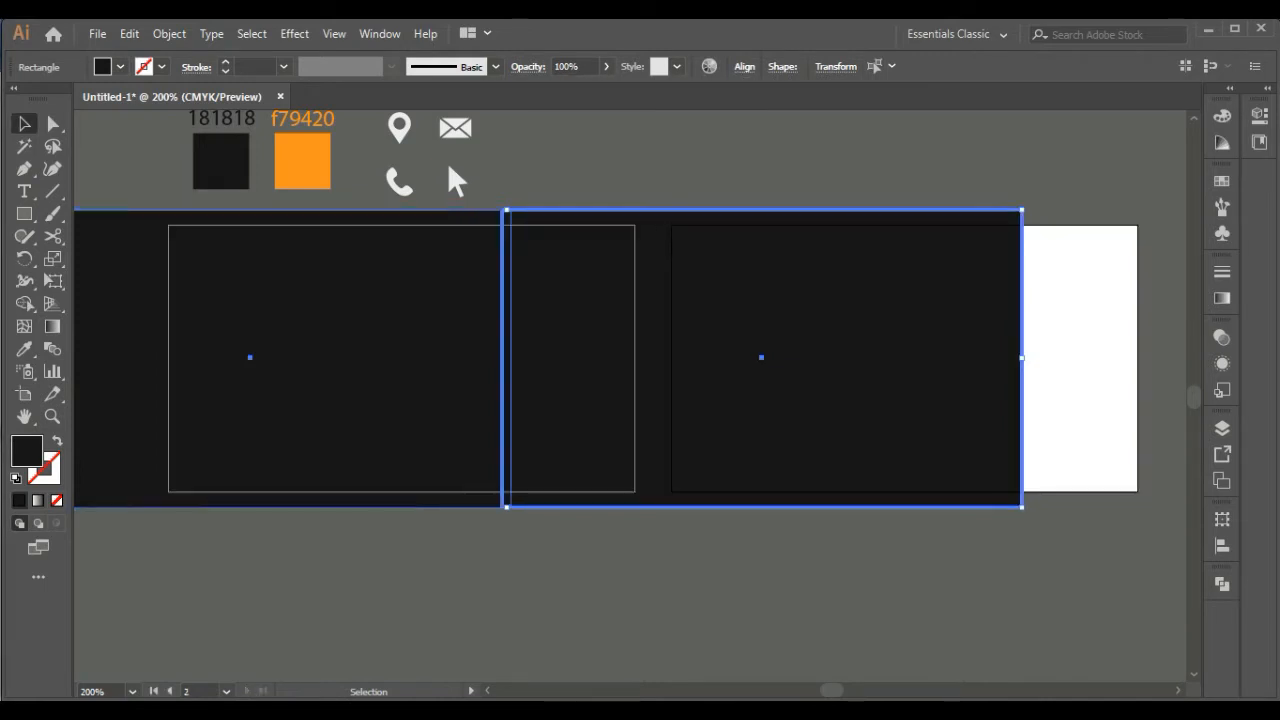
Fill the right-hand rectangle with the orange sampled from the f79420 swatch
click(620, 570)
click(600, 340)
click(24, 349)
click(302, 162)
click(24, 124)
Bring the black rectangle to the front so it overlaps the orange rectangle's edge
click(340, 320)
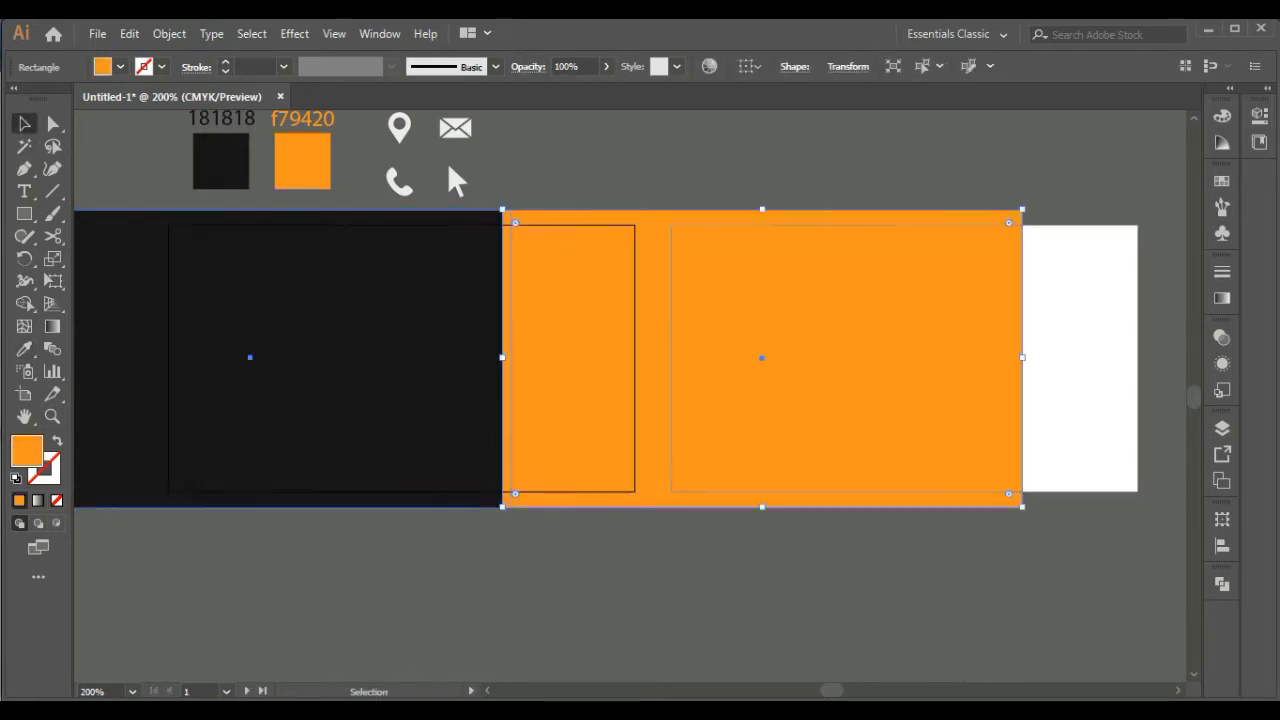
right_click(424, 350)
mouse_move(478, 605)
click(682, 606)
click(670, 595)
Draw a flat-topped dark grey hexagon with the Polygon tool on the empty canvas below the rectangles
drag(640, 570, 787, 449)
key(ctrl+minus)
key(ctrl+plus)
key(m)
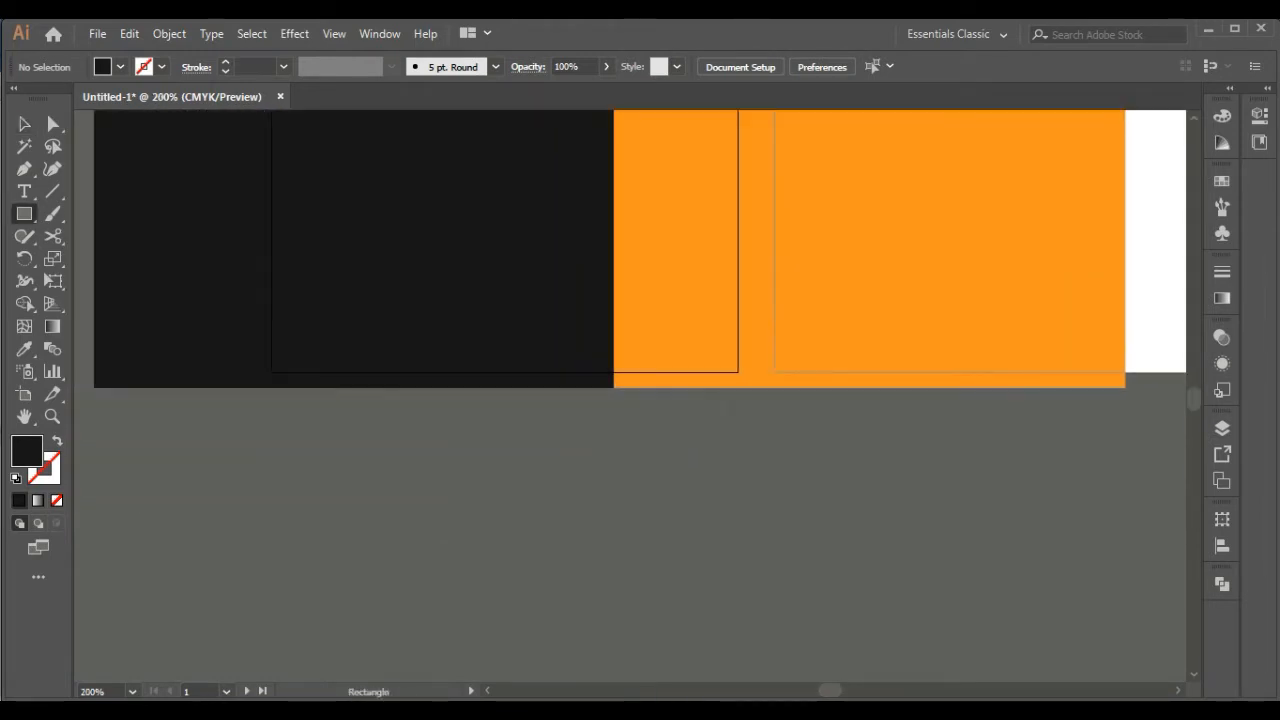
drag(24, 213, 100, 281)
drag(485, 568, 474, 553)
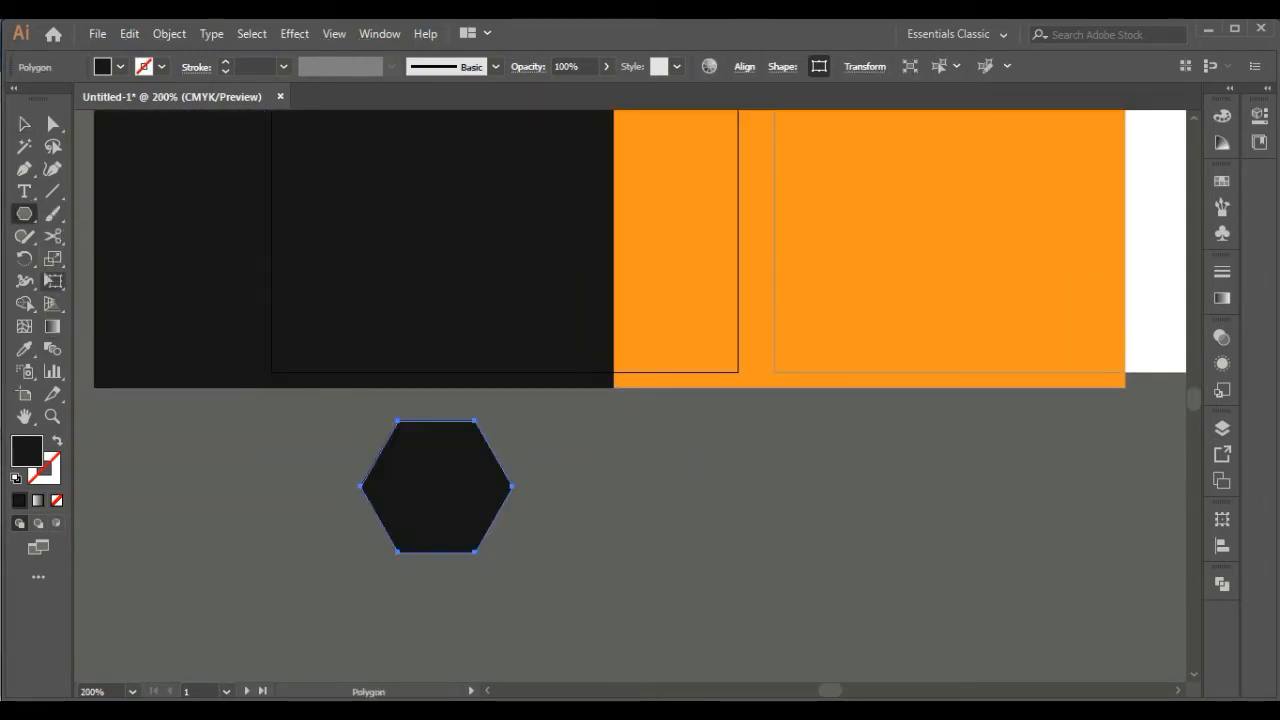
Try the hexagon with a corner pointing up, and rotate it back to a flat top
key(v)
drag(518, 414, 385, 383)
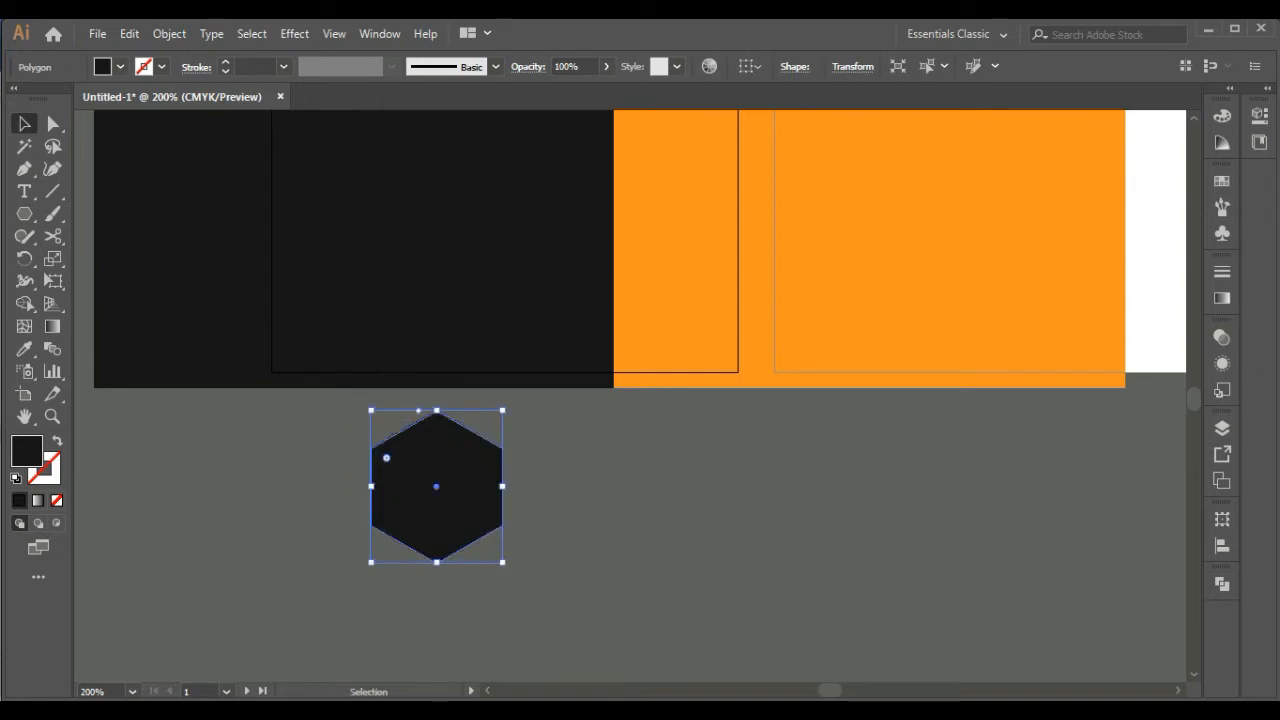
drag(511, 403, 569, 549)
click(569, 549)
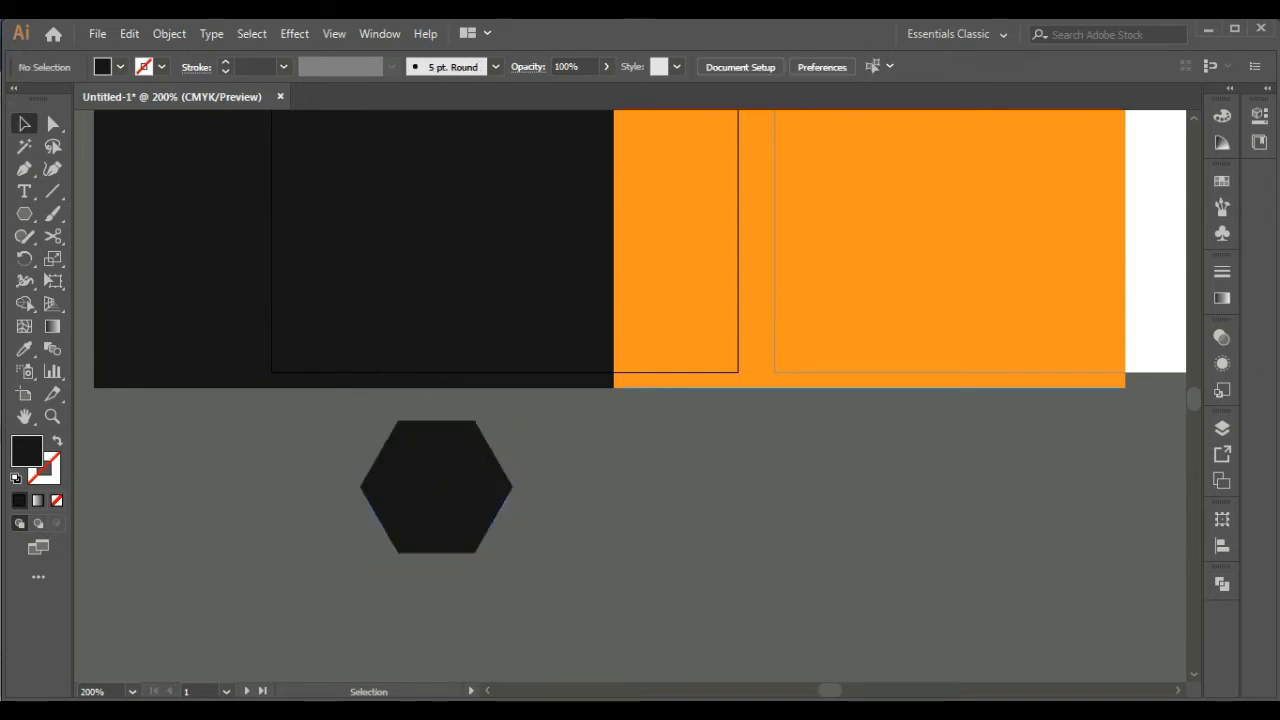
Move the hexagon over the black and orange boundary and enlarge it proportionally to nearly fill the card's height
drag(440, 488, 580, 303)
drag(653, 367, 661, 375)
drag(612, 318, 600, 318)
drag(649, 375, 664, 389)
drag(612, 325, 607, 323)
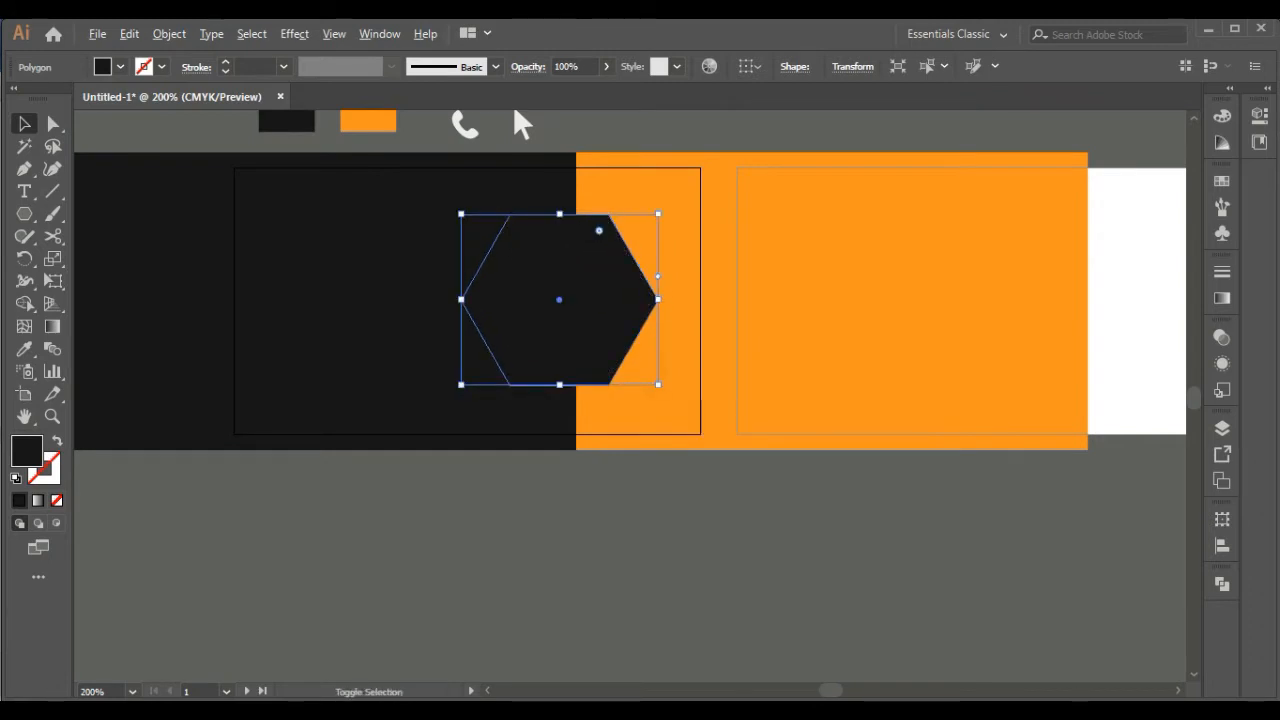
drag(659, 386, 673, 398)
drag(607, 323, 614, 323)
drag(680, 398, 683, 401)
click(655, 530)
Move the enlarged hexagon off the card to the empty canvas below it
drag(655, 530, 653, 464)
click(604, 260)
drag(604, 260, 599, 562)
drag(599, 562, 599, 378)
drag(599, 378, 600, 387)
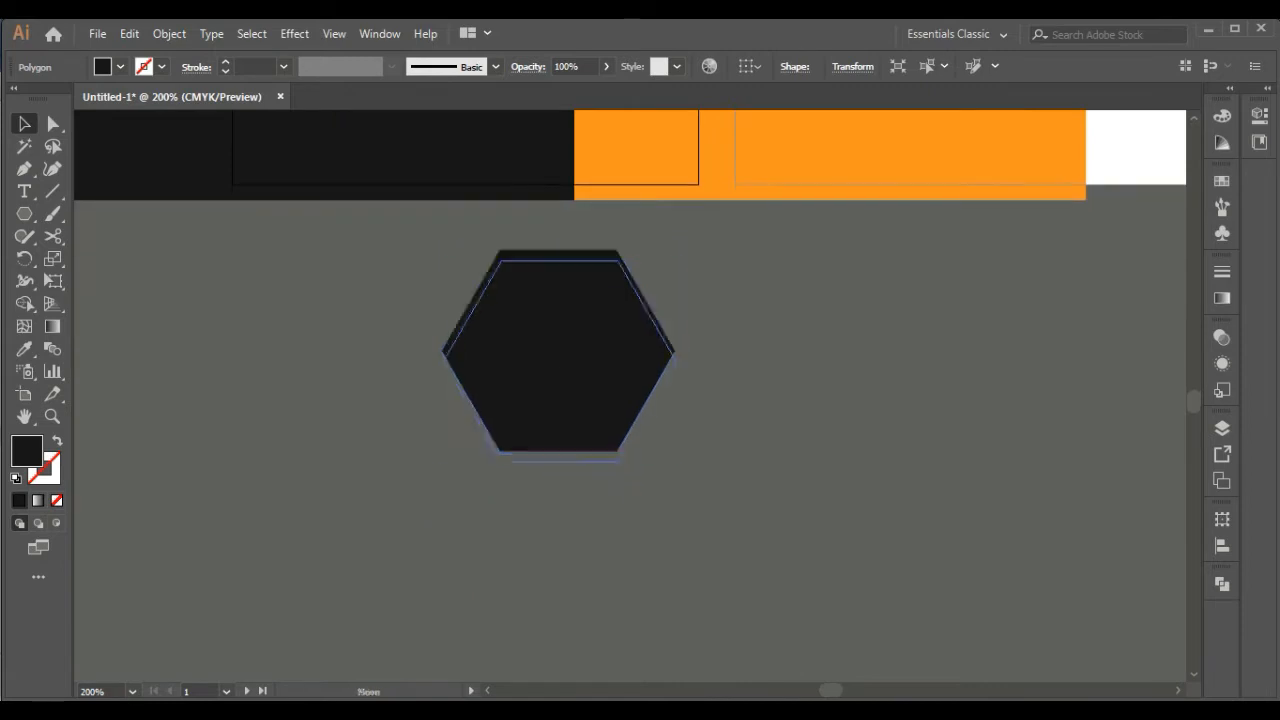
click(655, 505)
click(600, 387)
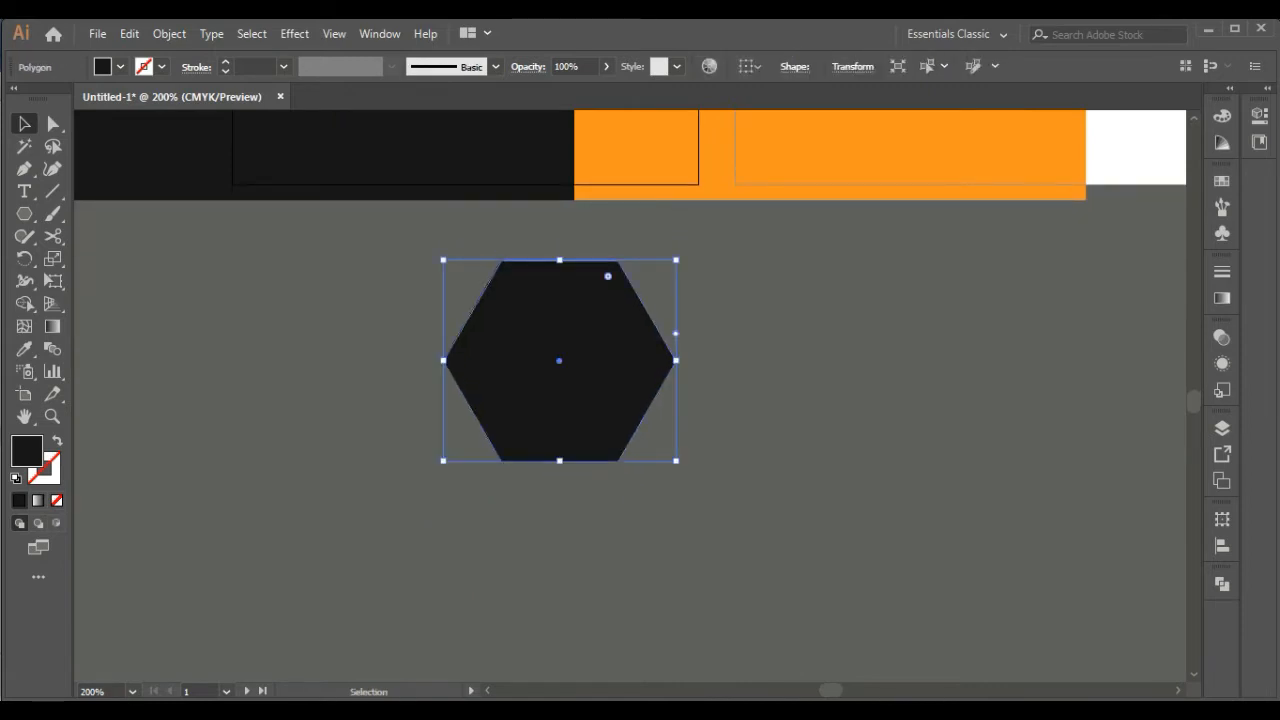
Copy the hexagon, paste it in front, and place the duplicate to the right of the original
click(129, 34)
click(160, 125)
click(129, 34)
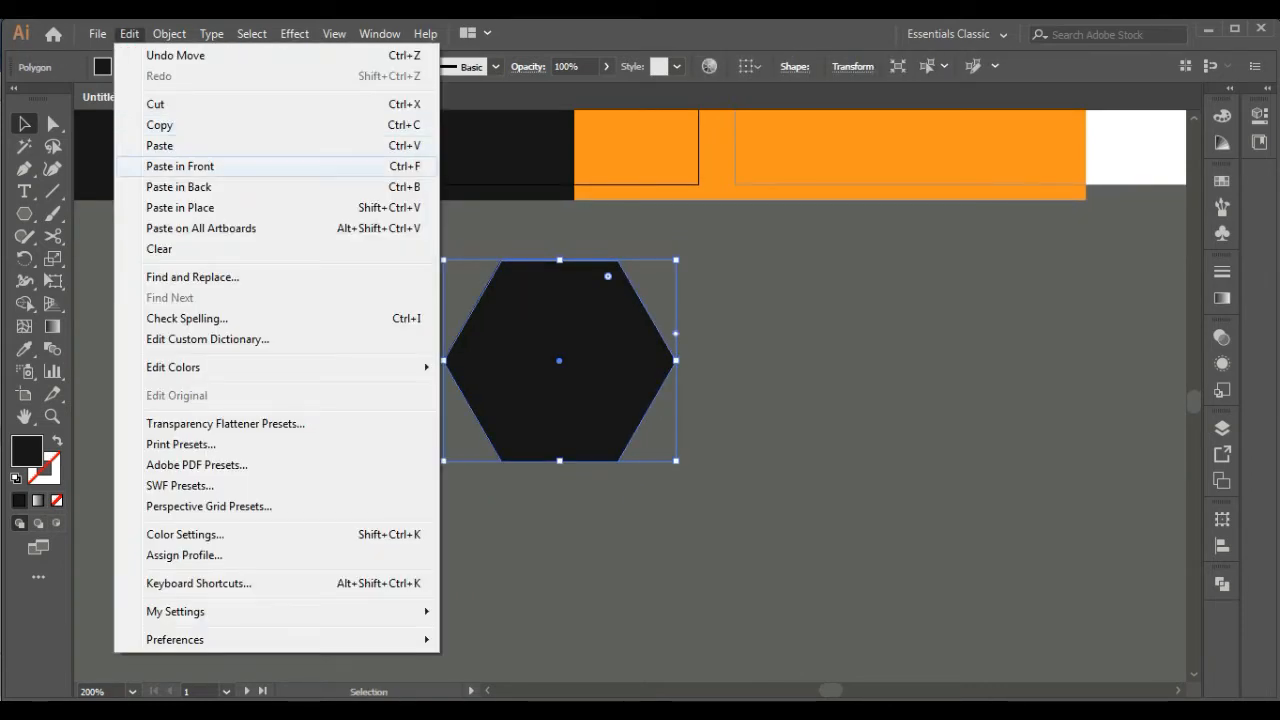
click(178, 166)
drag(570, 370, 861, 376)
Fill the duplicate hexagon with pure black and arrange it behind the original
double_click(27, 451)
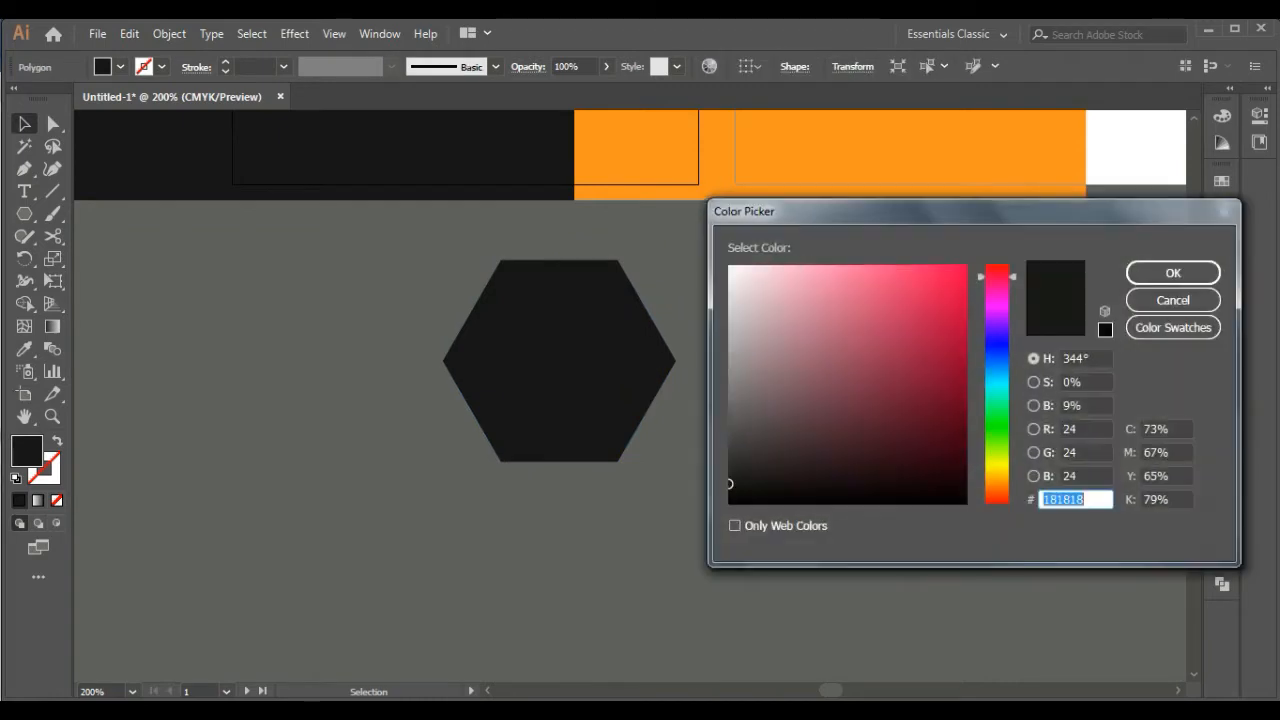
click(730, 502)
click(1173, 273)
right_click(868, 306)
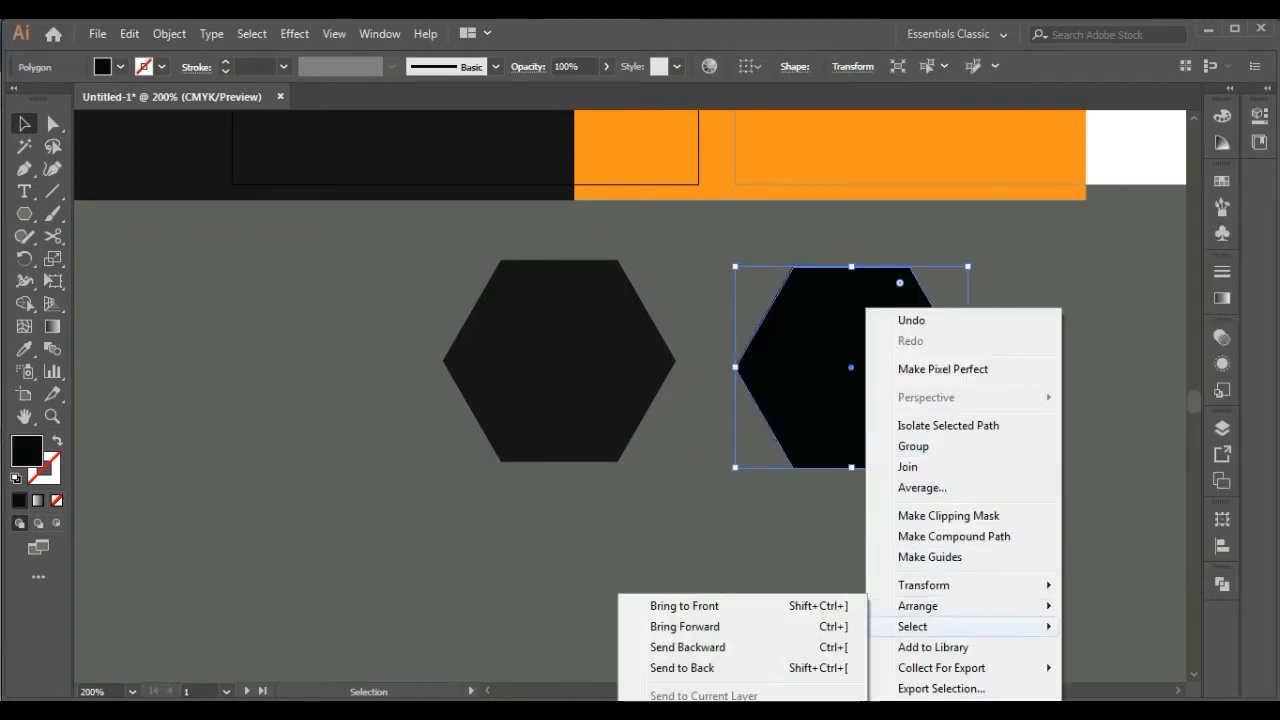
key(Escape)
Select both hexagons and align their centers horizontally and vertically
click(558, 362)
shift+click(851, 368)
click(1222, 546)
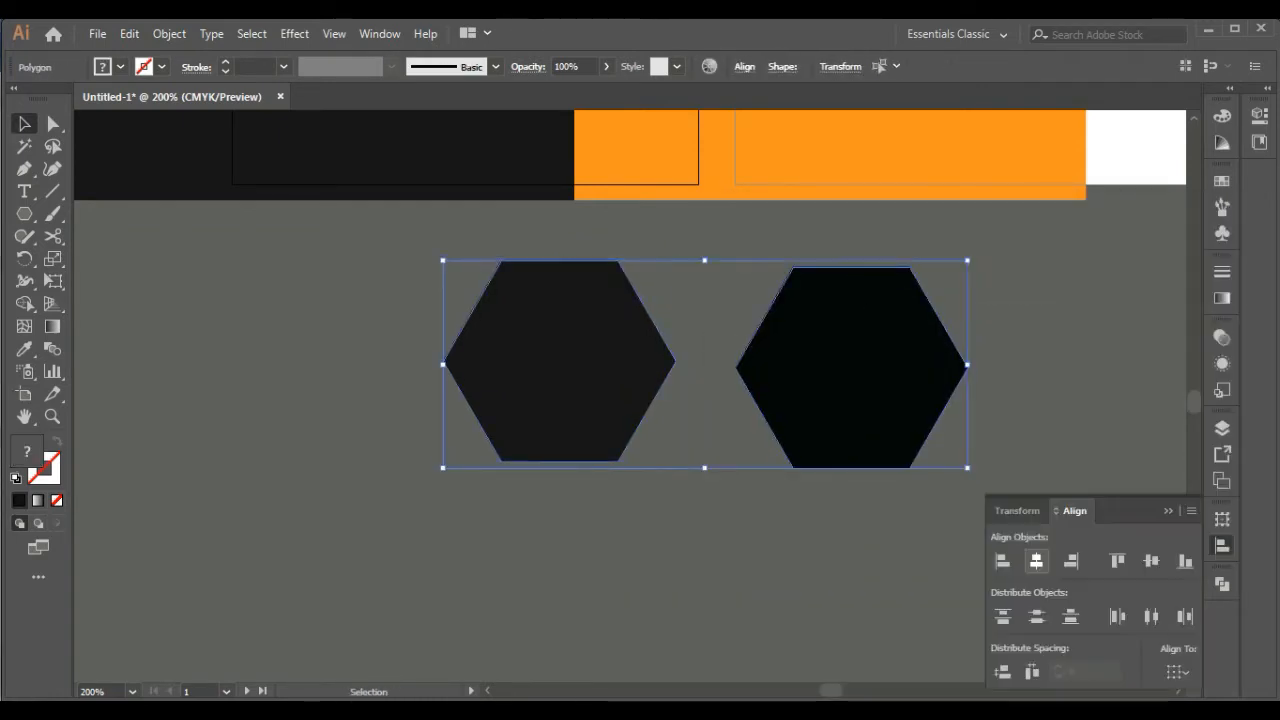
click(1037, 561)
click(1151, 561)
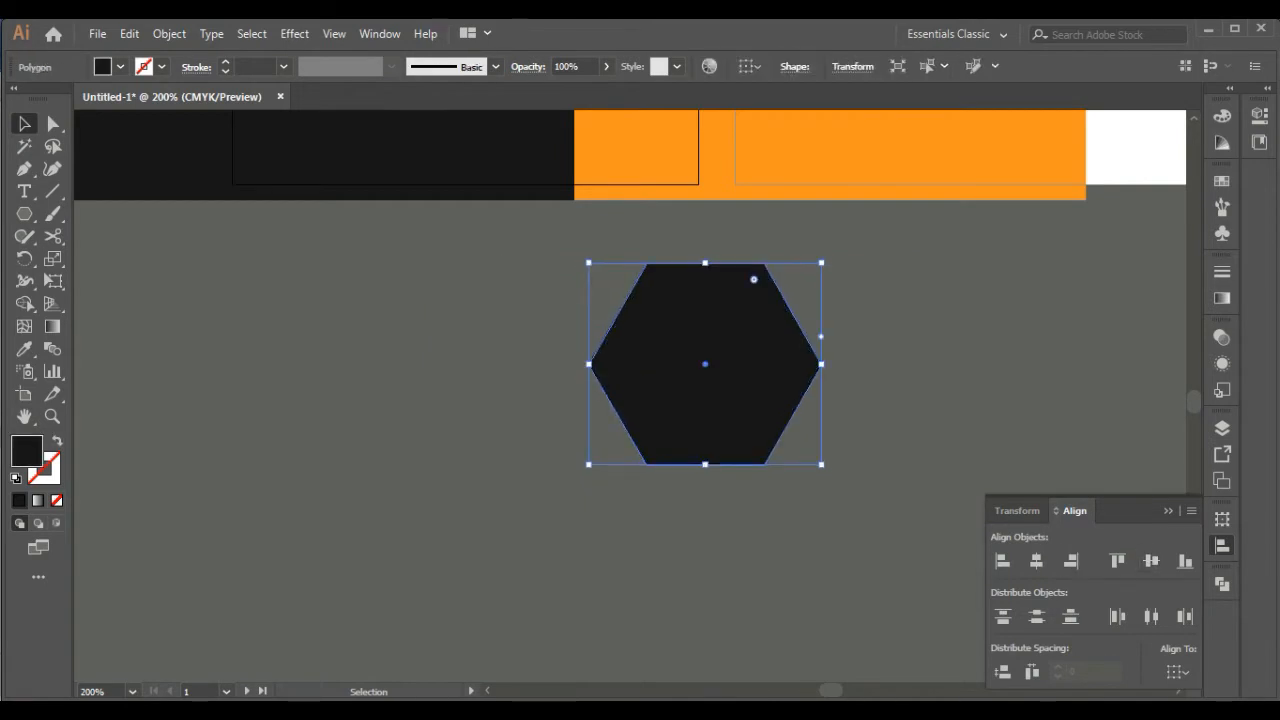
Shift the front dark grey hexagon to the left to uncover part of the black one
key(shift+Left)
key(shift+Left)
key(shift+Left)
key(shift+Left)
key(shift+Left)
Apply a Gaussian Blur effect to the black hexagon, adjusting the radius with the preview on
click(773, 364)
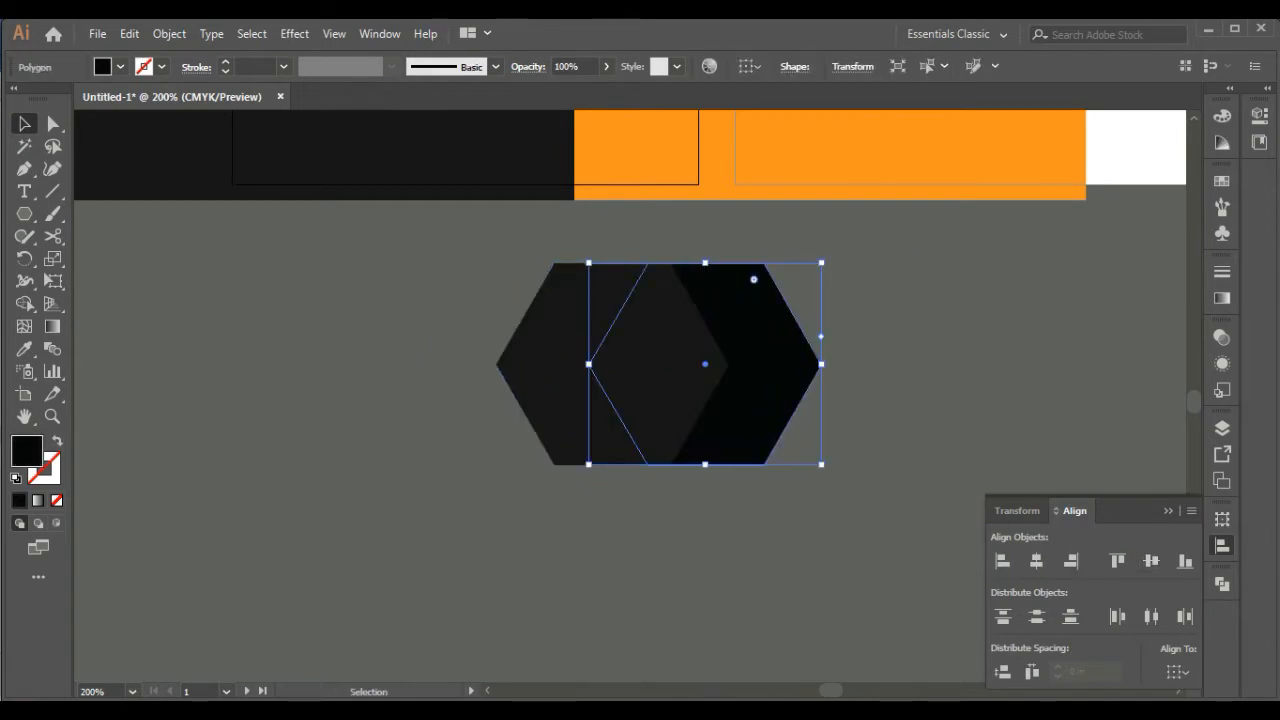
click(294, 33)
mouse_move(314, 346)
click(560, 349)
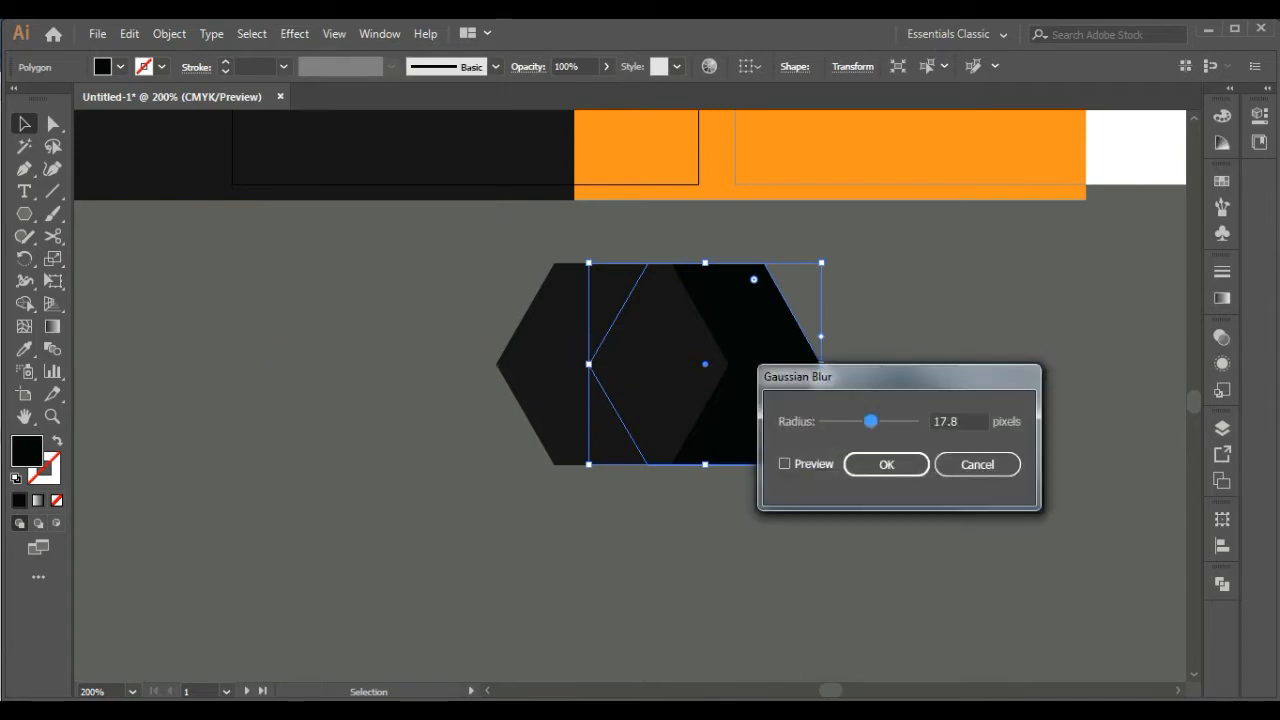
click(785, 464)
drag(871, 421, 870, 421)
click(886, 464)
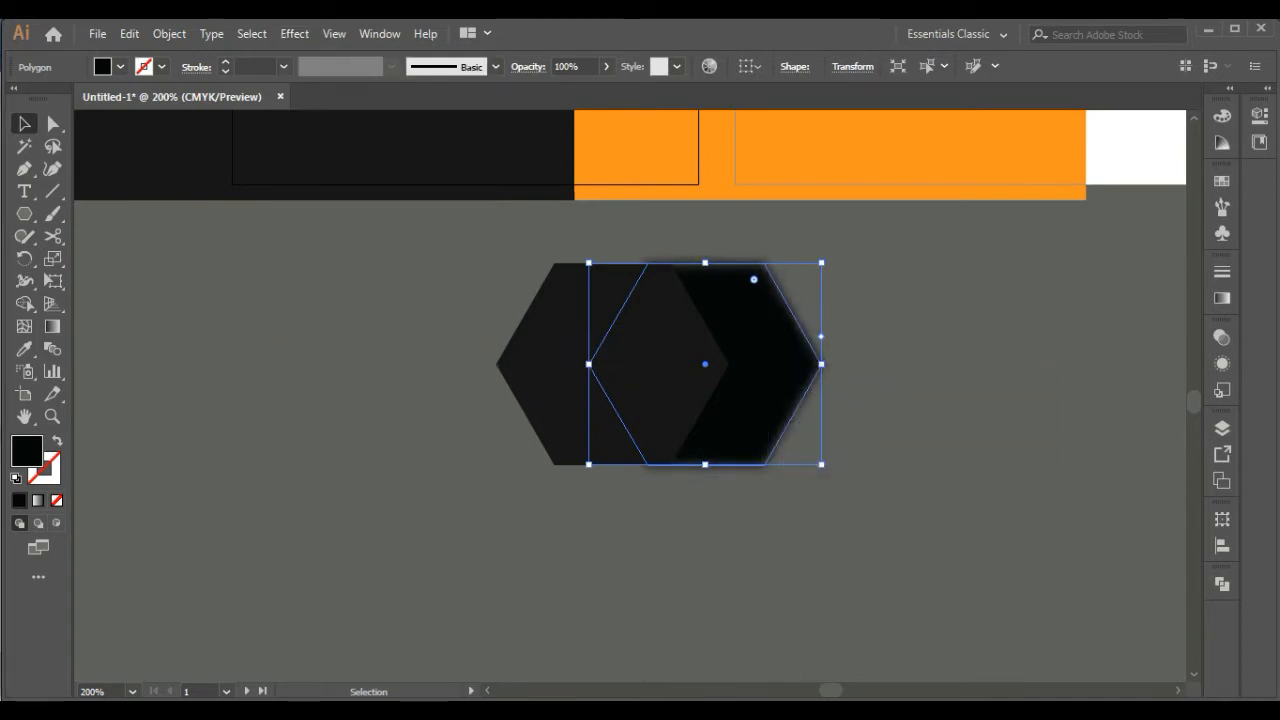
Center the dark grey hexagon and the blurred black hexagon on each other horizontally and vertically
click(630, 375)
shift+click(772, 375)
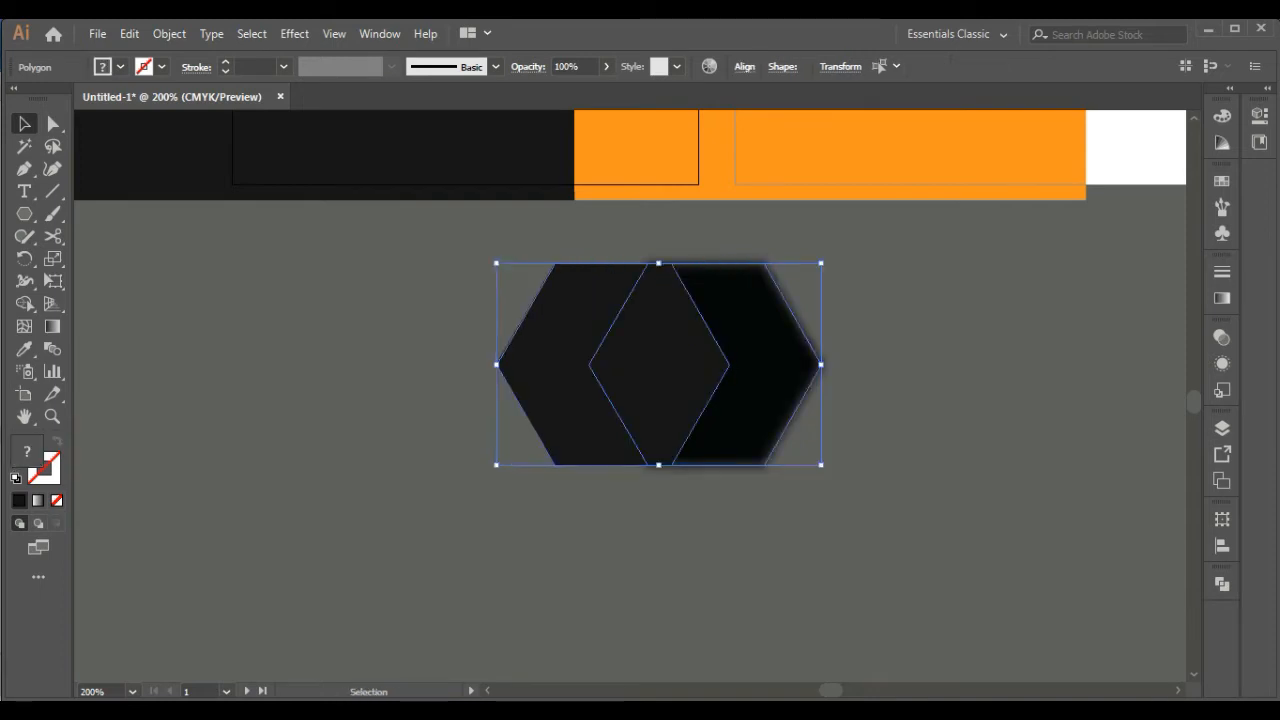
click(1222, 545)
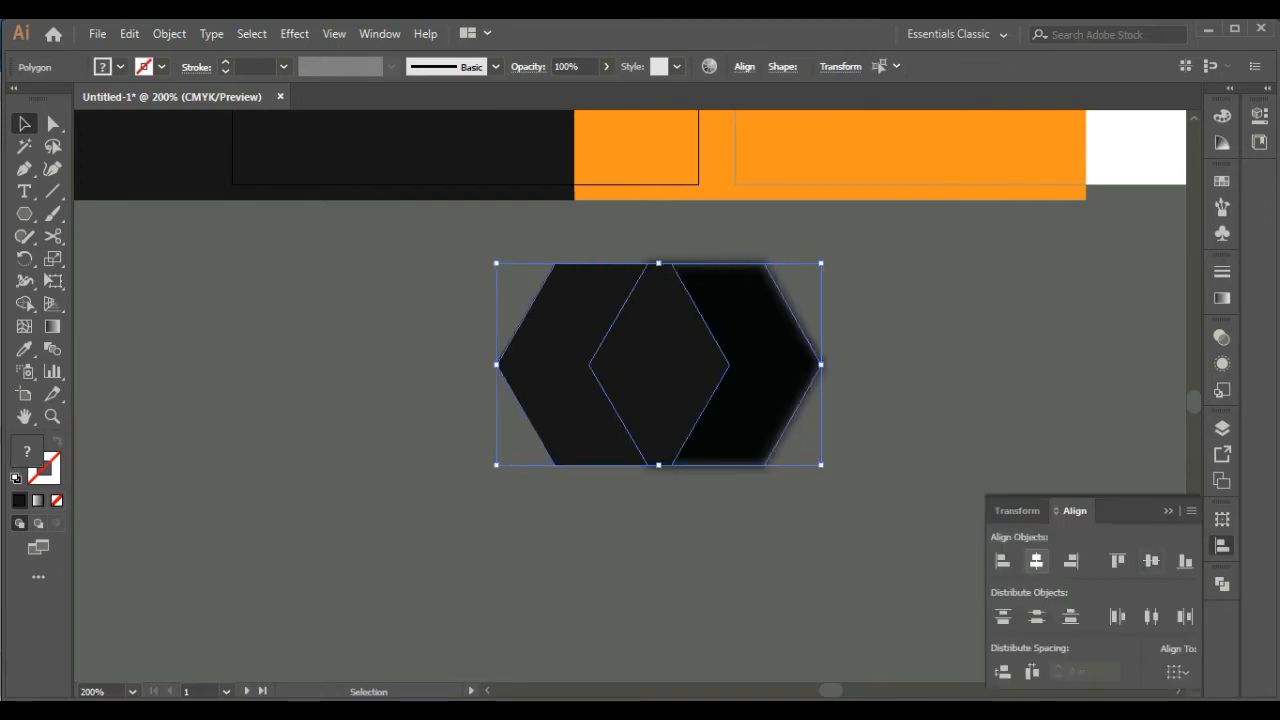
click(1036, 561)
click(1151, 561)
click(880, 440)
Scale the blurred black hexagon up slightly about its center for a wider shadow around the front hexagon
click(690, 385)
click(880, 440)
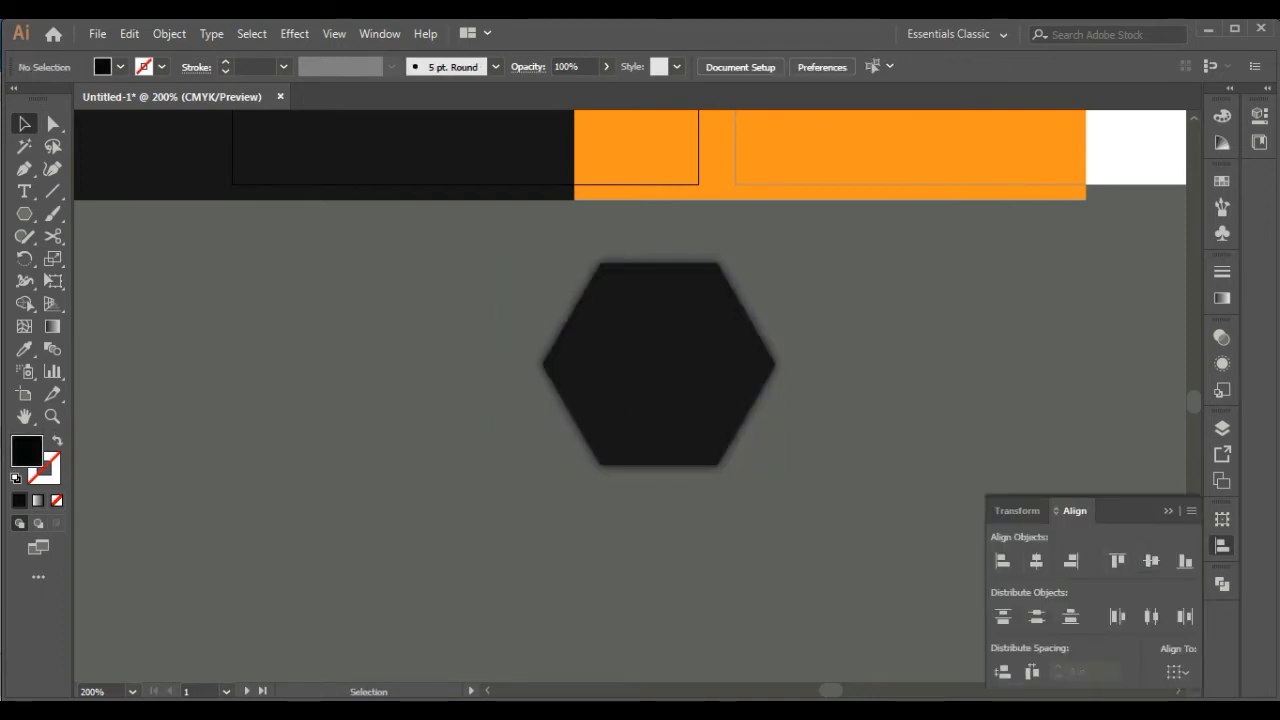
click(690, 385)
drag(775, 263, 787, 253)
click(836, 492)
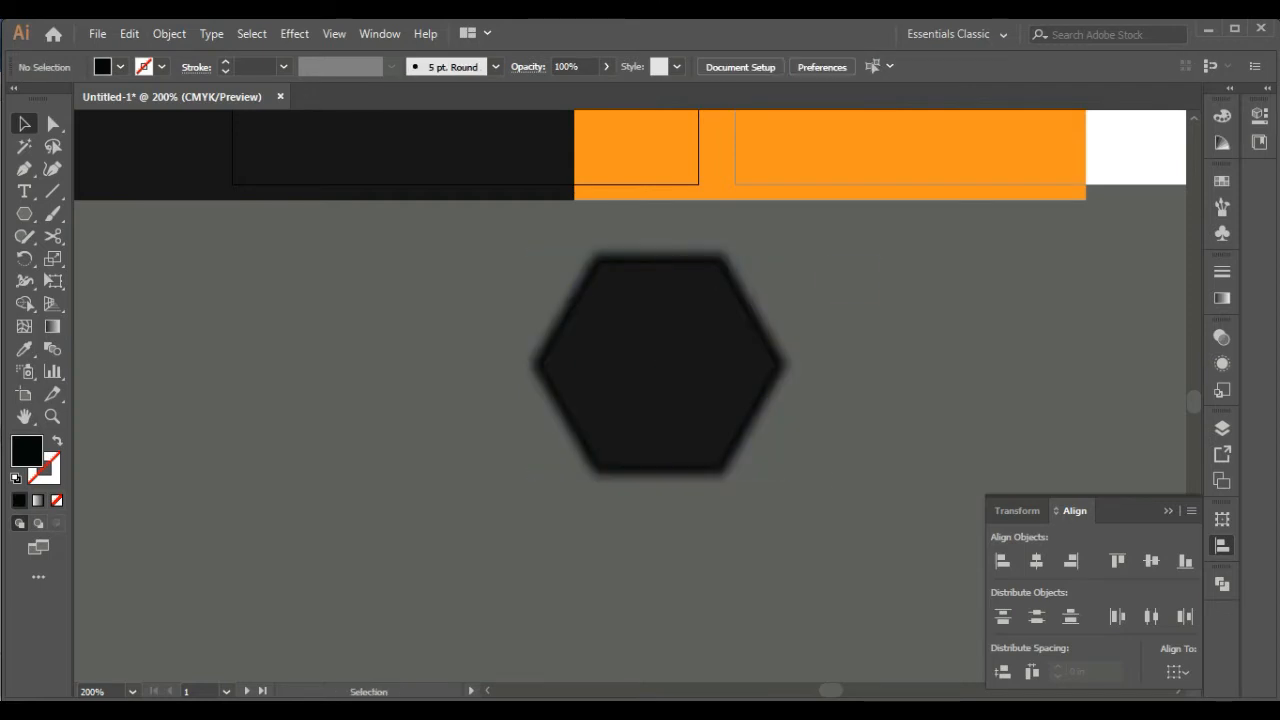
Group the dark grey hexagon with its blurred shadow and put the alignment settings away
drag(836, 492, 630, 296)
right_click(679, 325)
click(726, 443)
click(1168, 511)
click(880, 440)
Move the hexagon group onto the card, over the boundary between the black and orange rectangles
drag(665, 370, 830, 559)
drag(830, 559, 710, 269)
drag(710, 269, 659, 468)
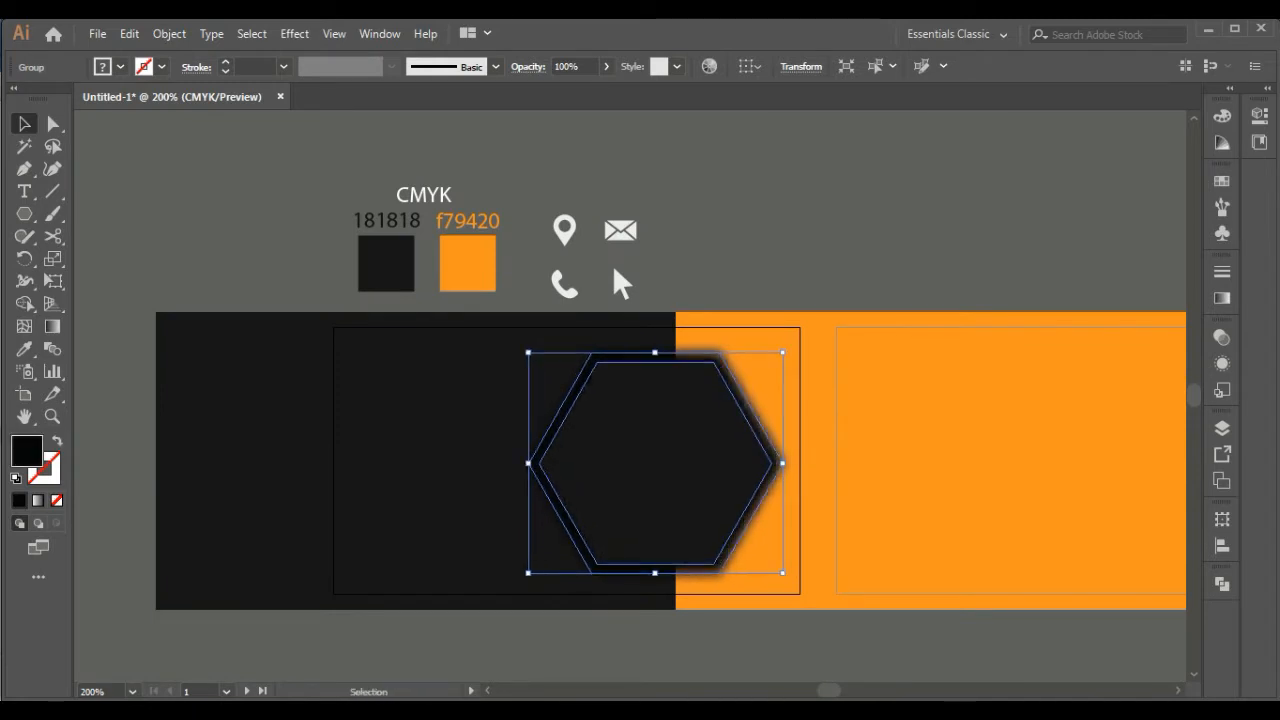
click(720, 650)
drag(720, 650, 660, 560)
Ungroup the hexagon and its blurred shadow
right_click(676, 438)
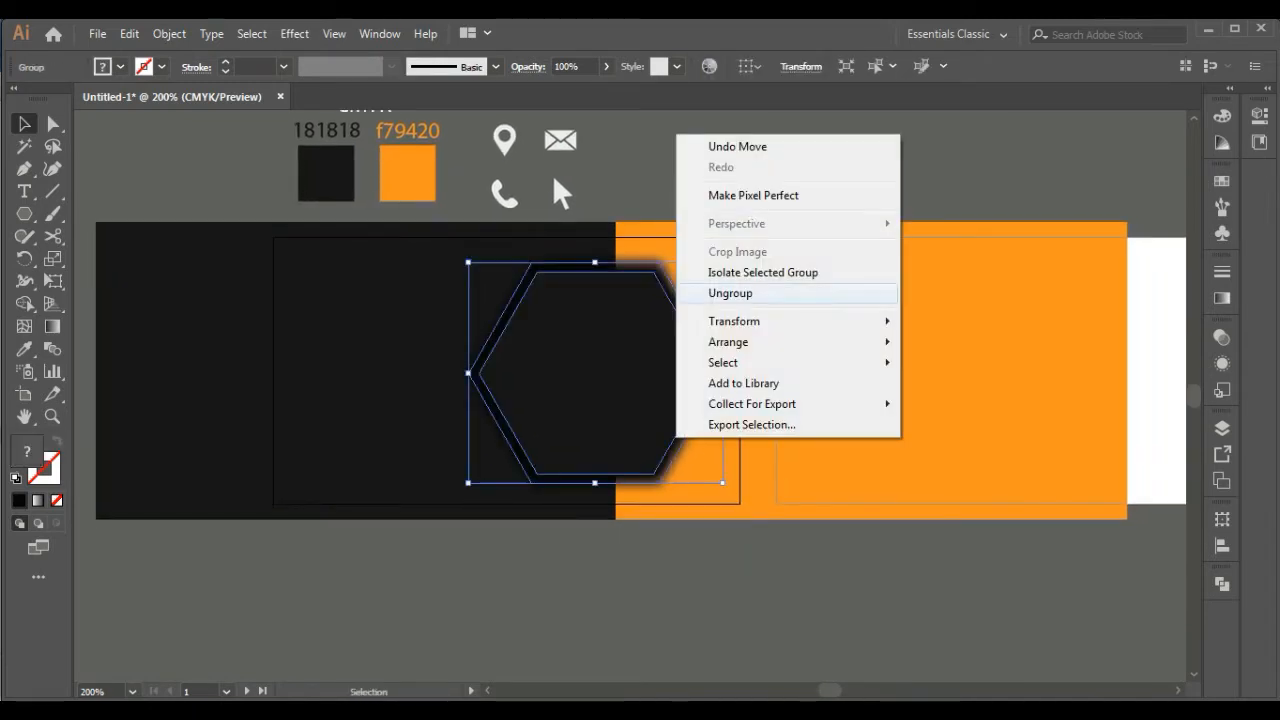
click(732, 293)
click(735, 600)
Bring the orange rectangle forward two levels, placing it between the hexagon and its blurred shadow
click(760, 450)
right_click(783, 465)
mouse_move(850, 369)
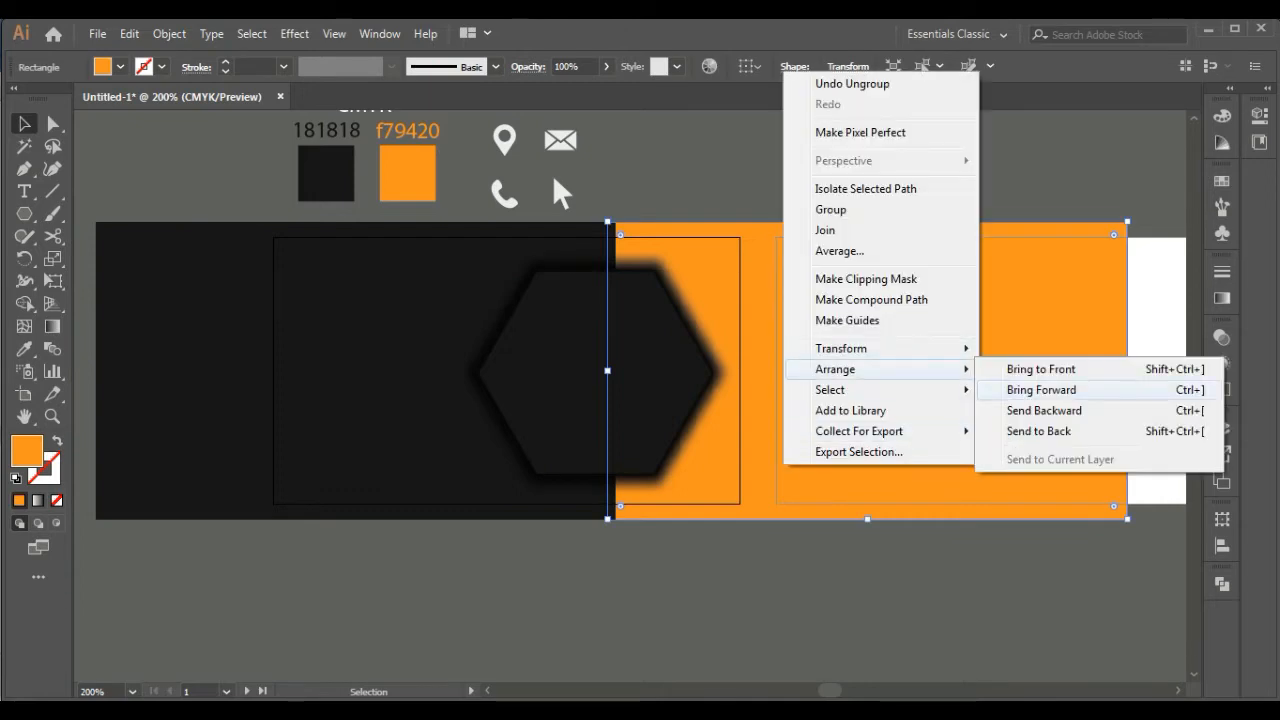
click(1040, 389)
right_click(802, 447)
click(1045, 373)
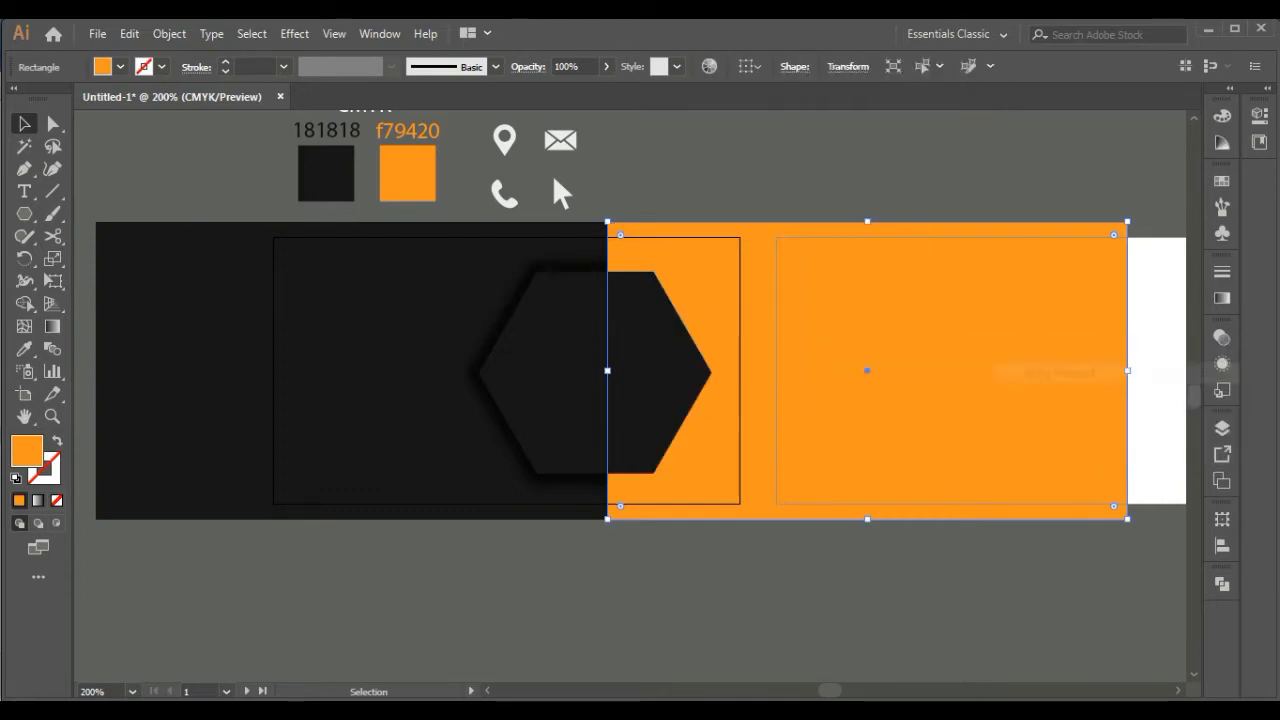
click(960, 590)
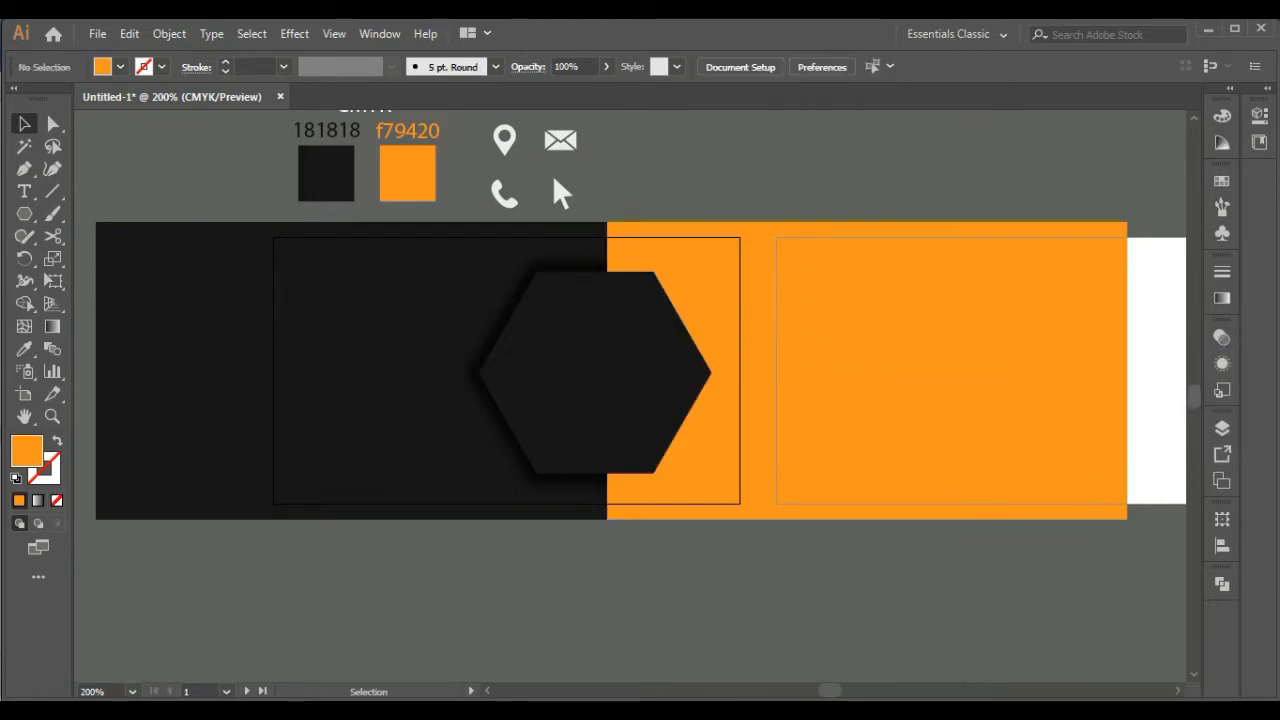
Select the hexagon and its shadow together and nudge them slightly to the right
click(624, 393)
shift+click(500, 328)
key(Right)
key(Right)
key(Right)
key(Right)
key(Right)
key(Right)
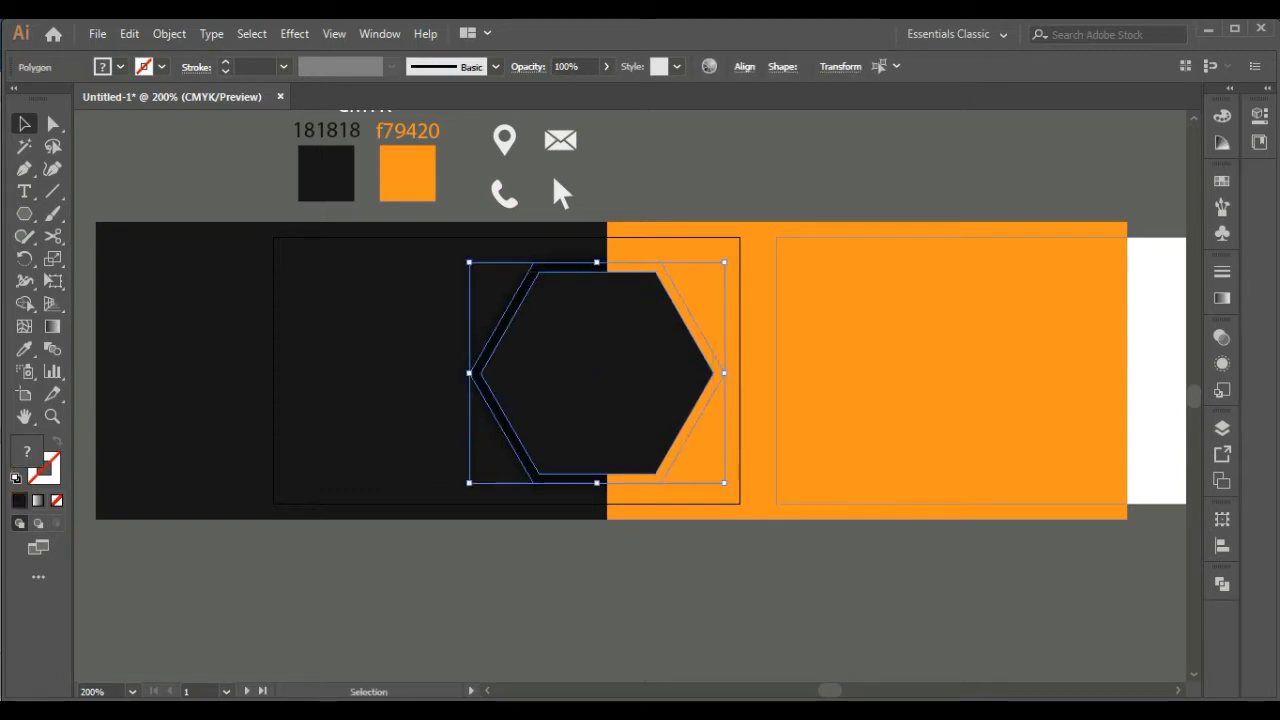
key(ctrl+shift+a)
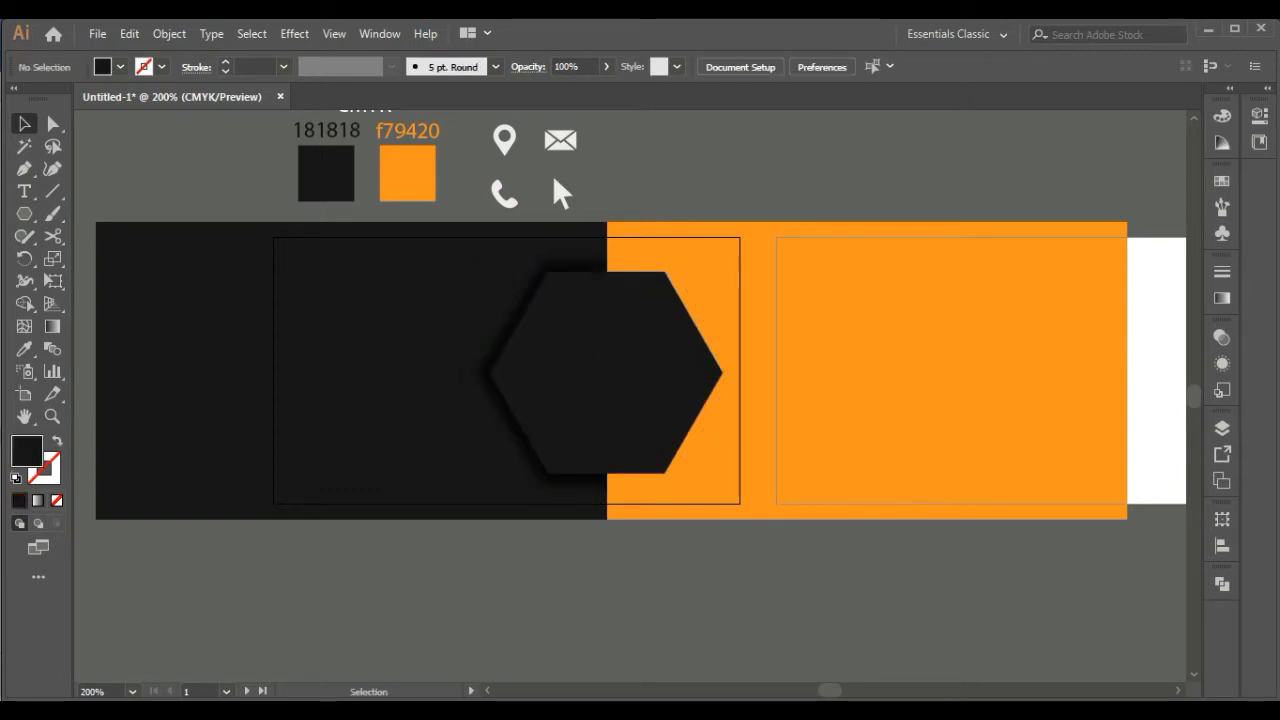
Try bringing the black rectangle to the front of all objects
right_click(540, 236)
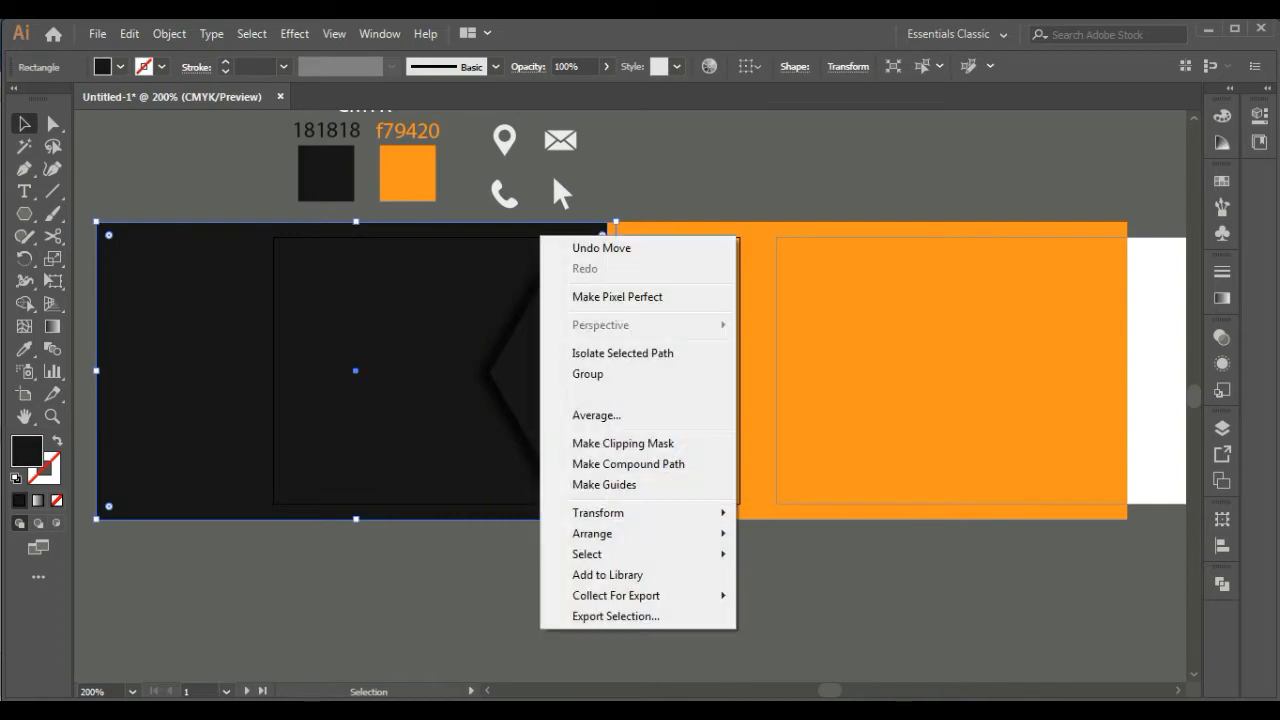
mouse_move(592, 534)
click(797, 534)
key(ctrl+z)
Bring the black rectangle forward one level so it covers the blurred shadow
right_click(459, 271)
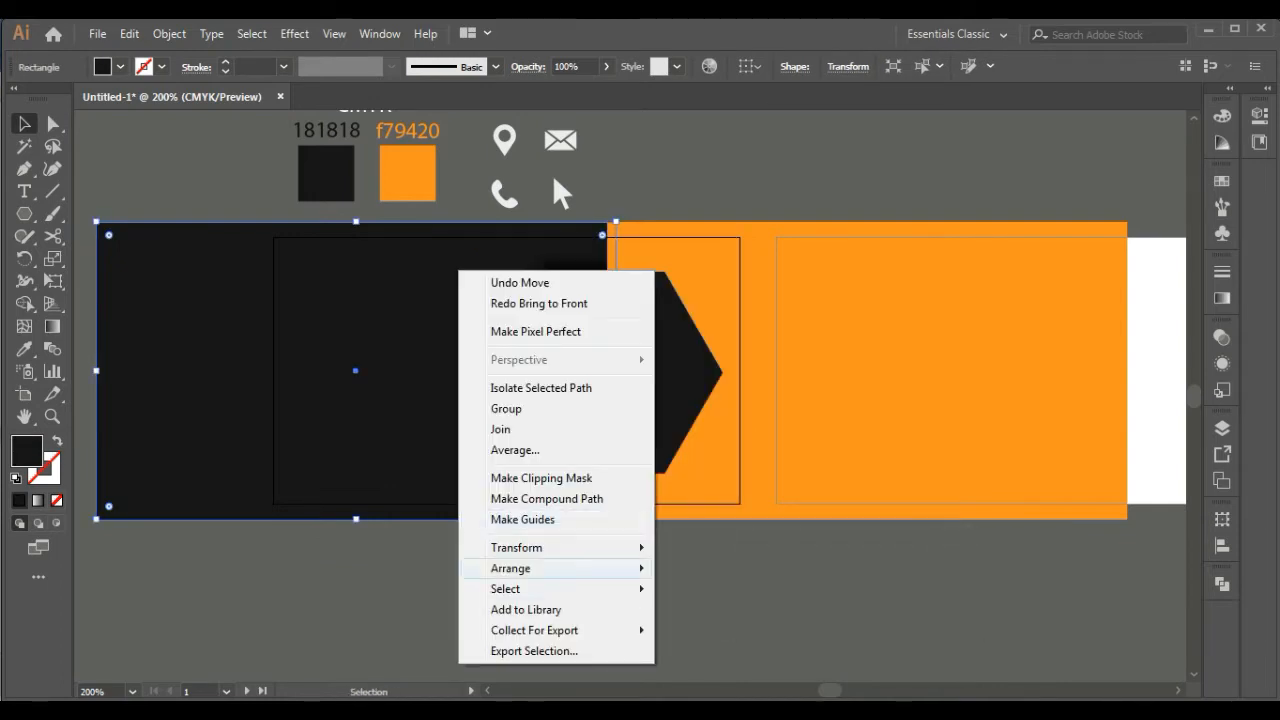
mouse_move(511, 568)
click(717, 589)
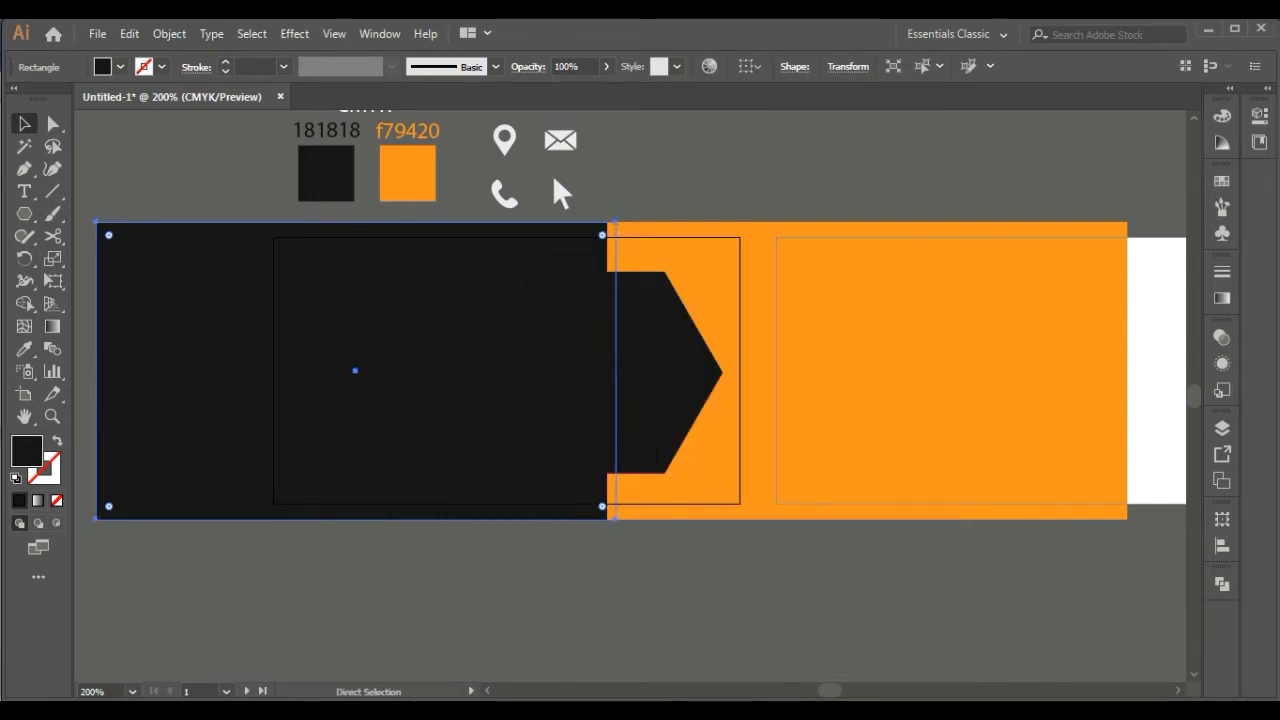
Undo the black rectangle's last bring-forward and nudge it sideways to meet the orange rectangle's left edge
key(ctrl+z)
click(640, 580)
click(460, 480)
key(Left)
key(Left)
key(Left)
key(Left)
key(Left)
key(Left)
key(Left)
key(Left)
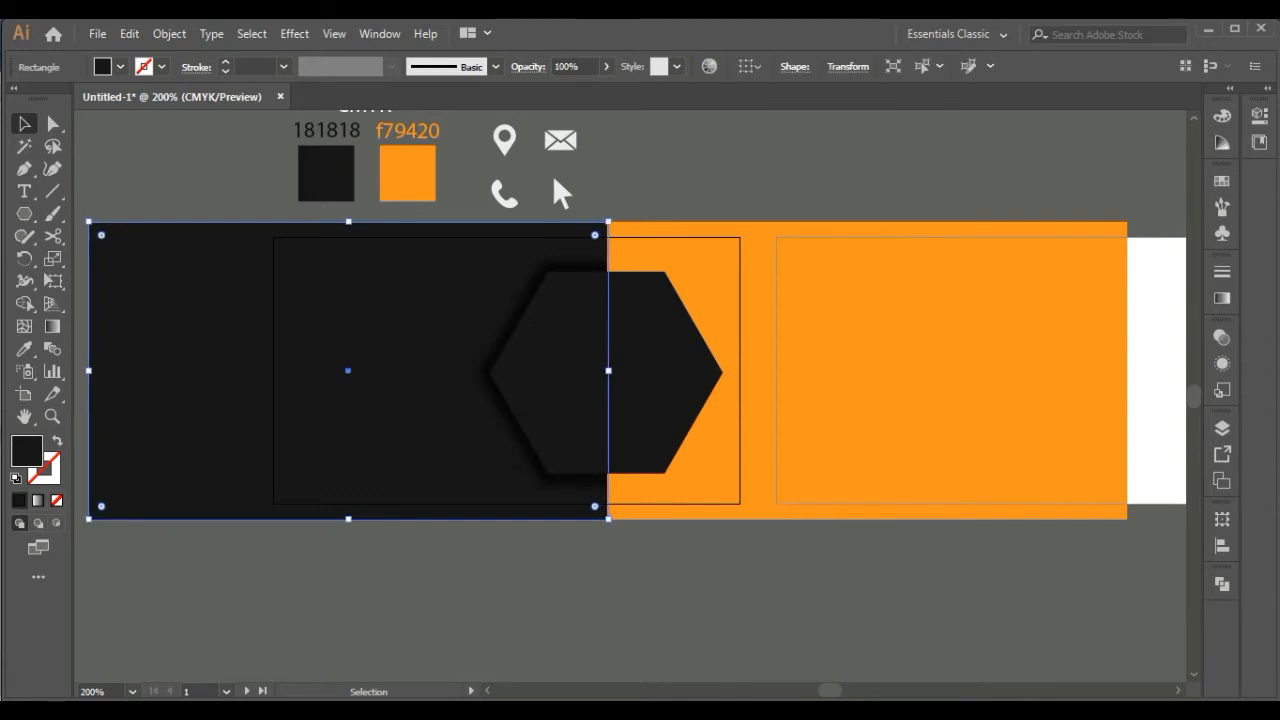
key(Right)
key(Right)
click(150, 580)
scroll(148, 361, up, 1)
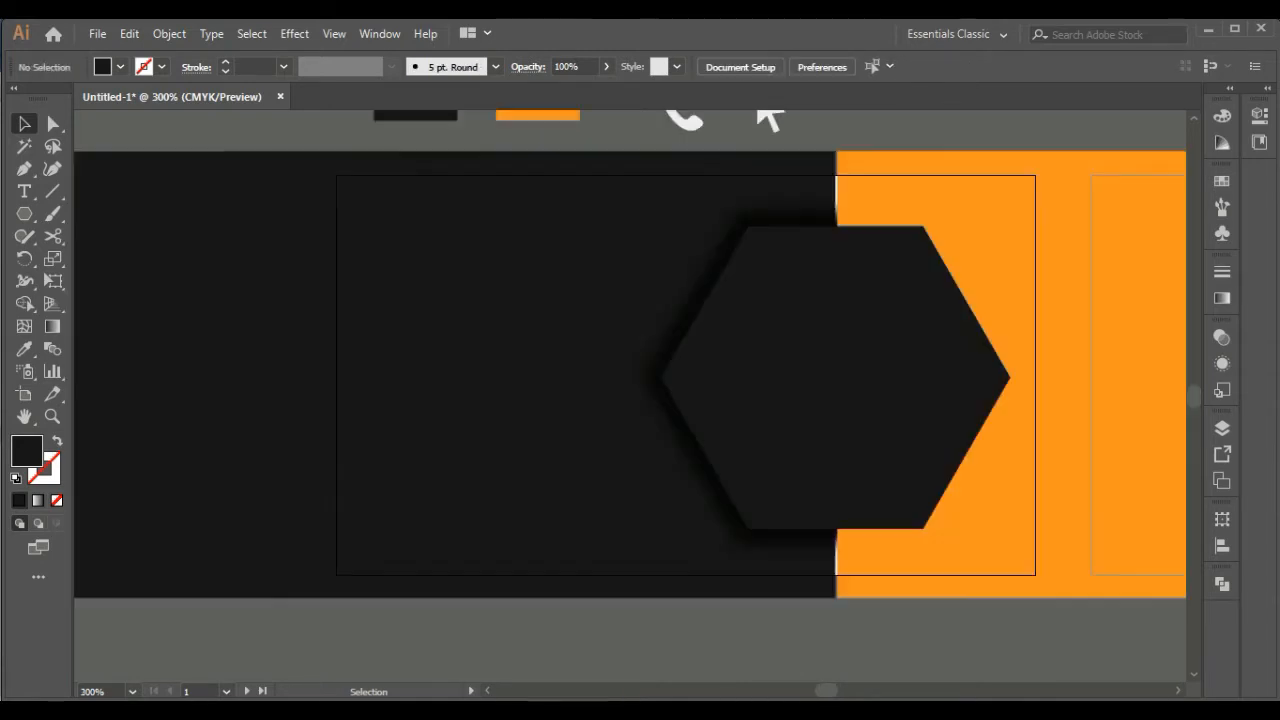
Nudge the black rectangle slightly right to close the white gap at the orange boundary
click(148, 361)
key(Right)
key(Right)
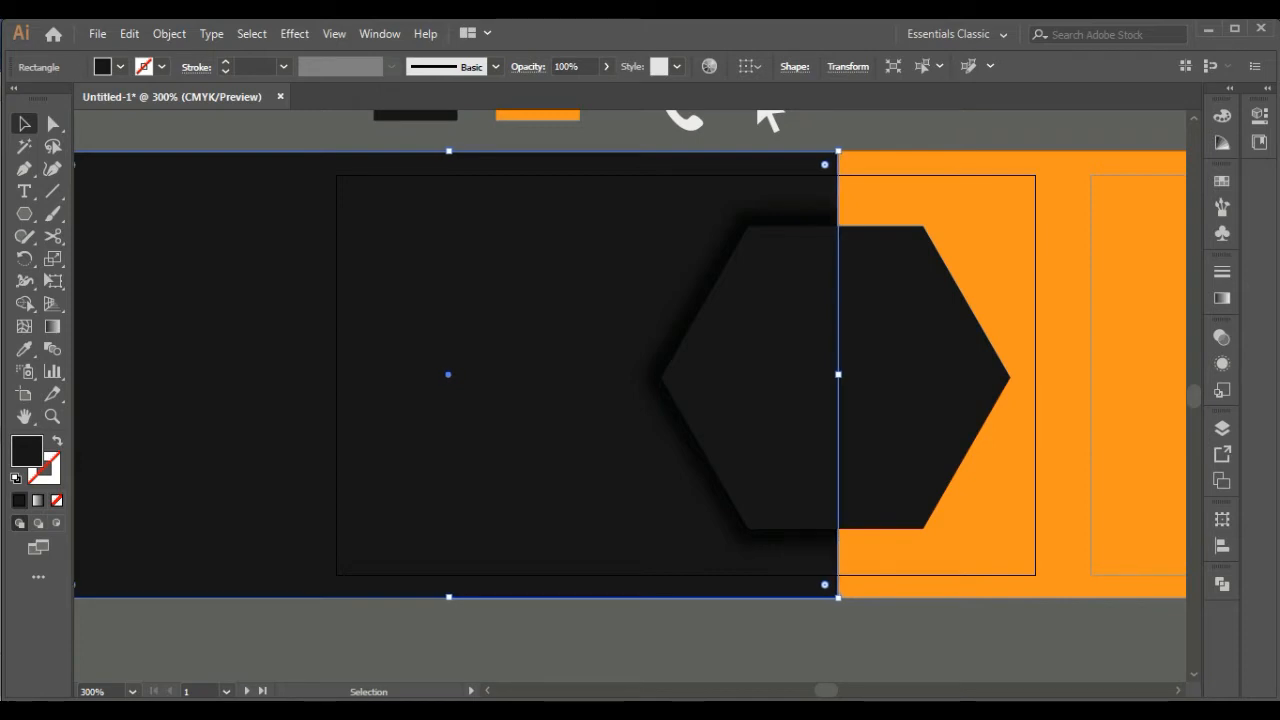
key(ctrl+shift+a)
key(ctrl+minus)
key(ctrl+minus)
drag(690, 234, 688, 249)
key(ctrl+plus)
key(ctrl+plus)
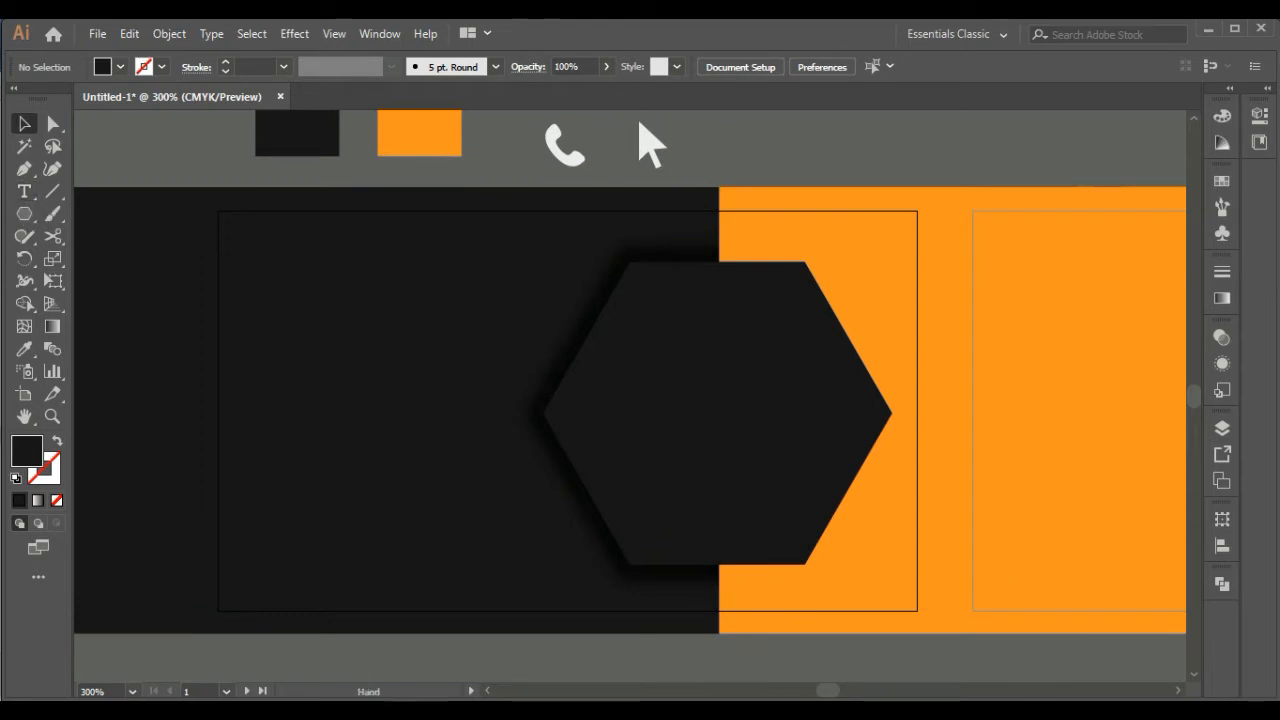
Draw a black square in the empty area below the card and round its corners
drag(600, 500, 626, 211)
drag(24, 213, 100, 211)
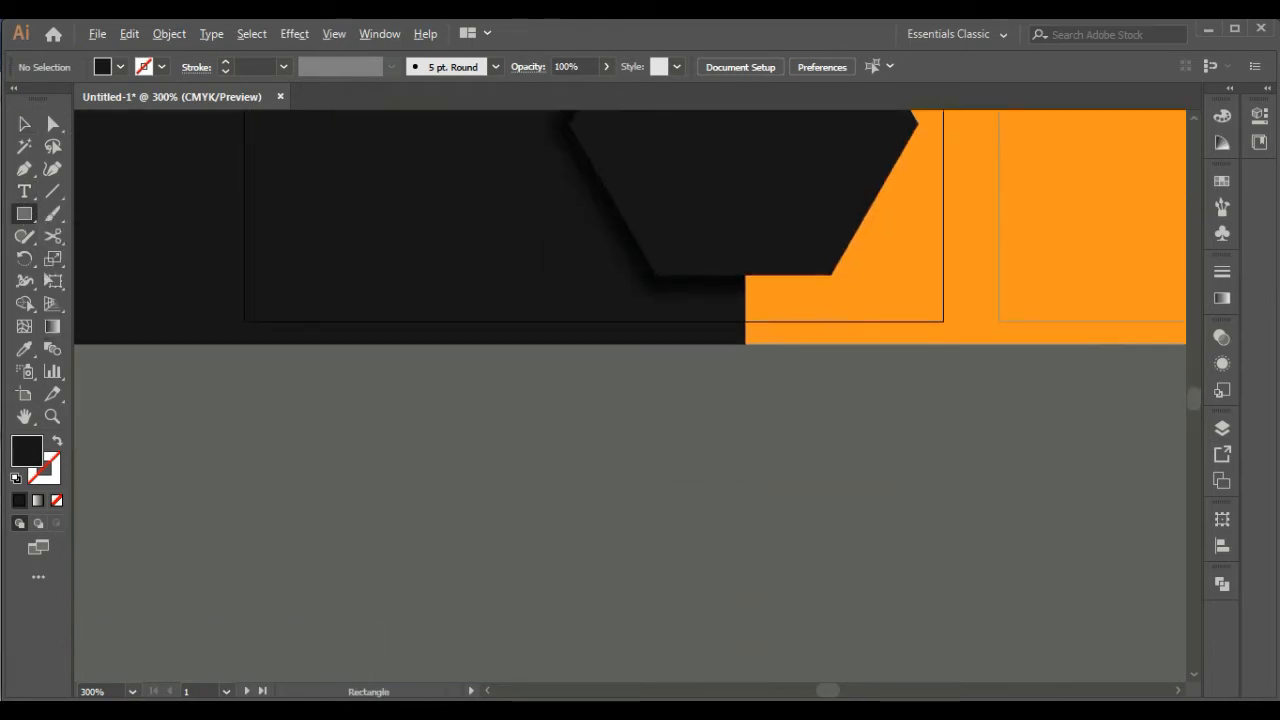
drag(776, 504, 814, 542)
key(a)
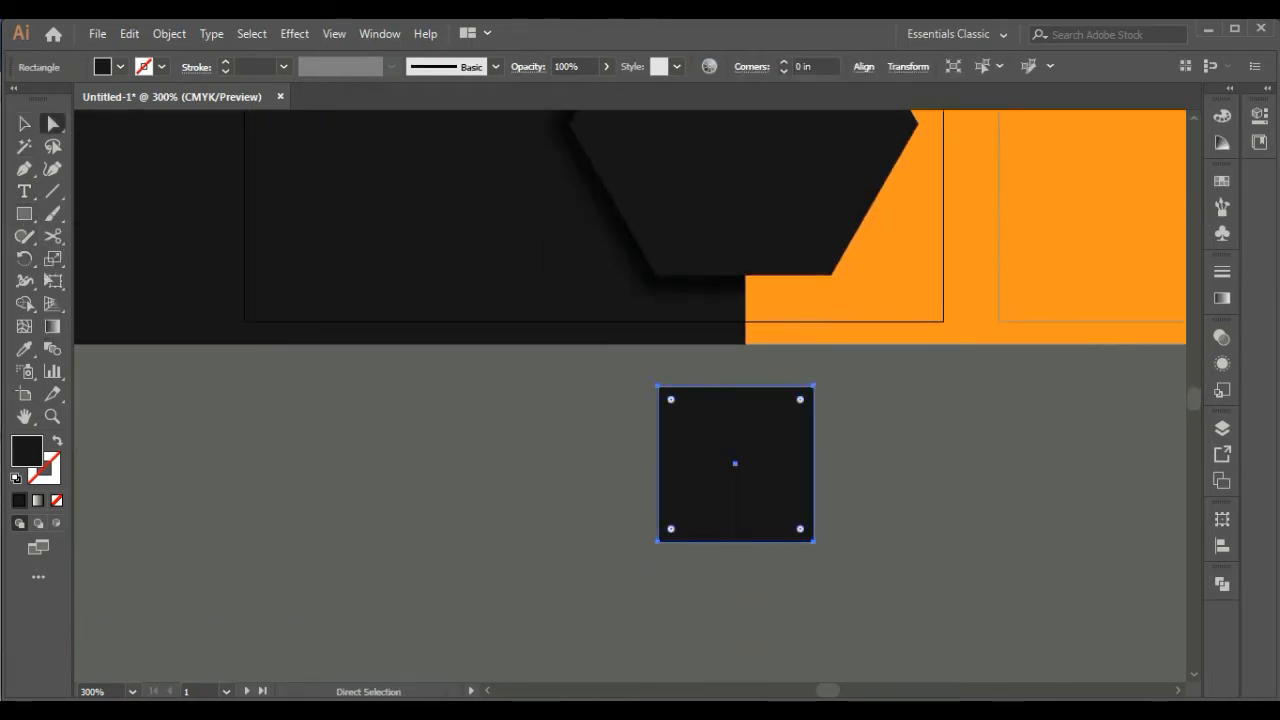
key(v)
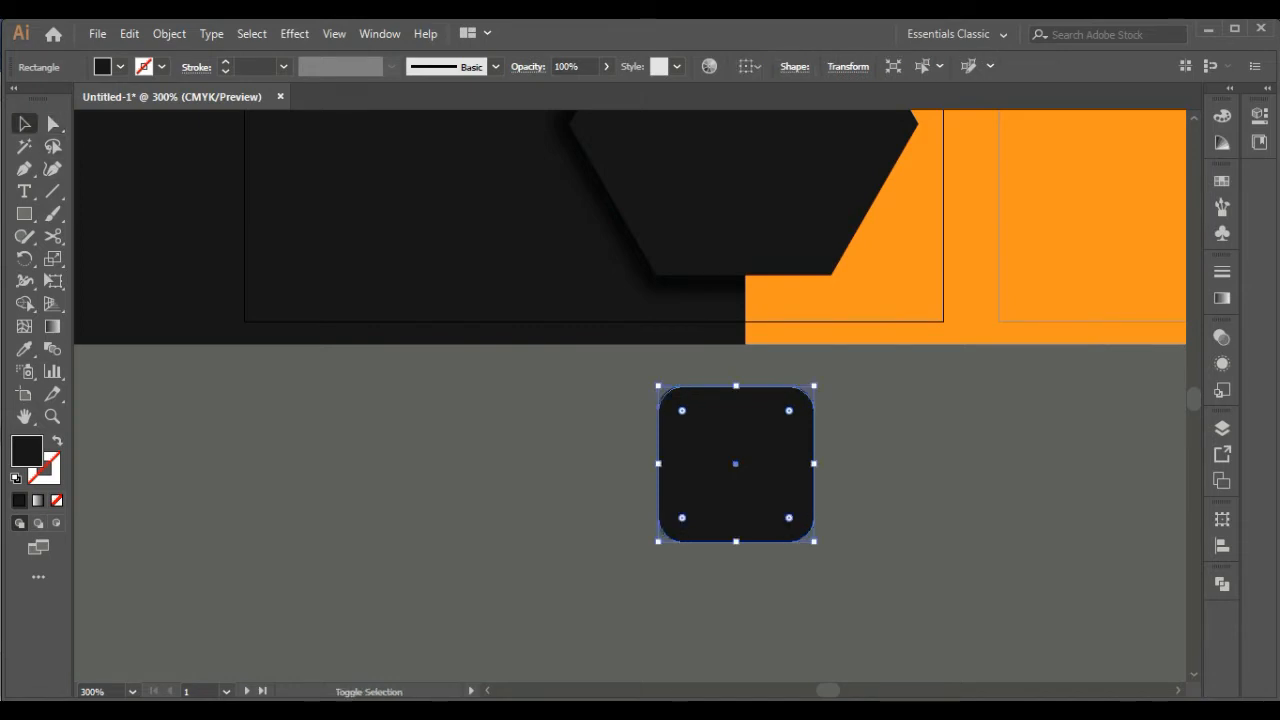
Rotate the rounded square 45° into a diamond and turn its black fill into a 3 pt outline
drag(686, 343, 708, 343)
key(shift+x)
click(46, 470)
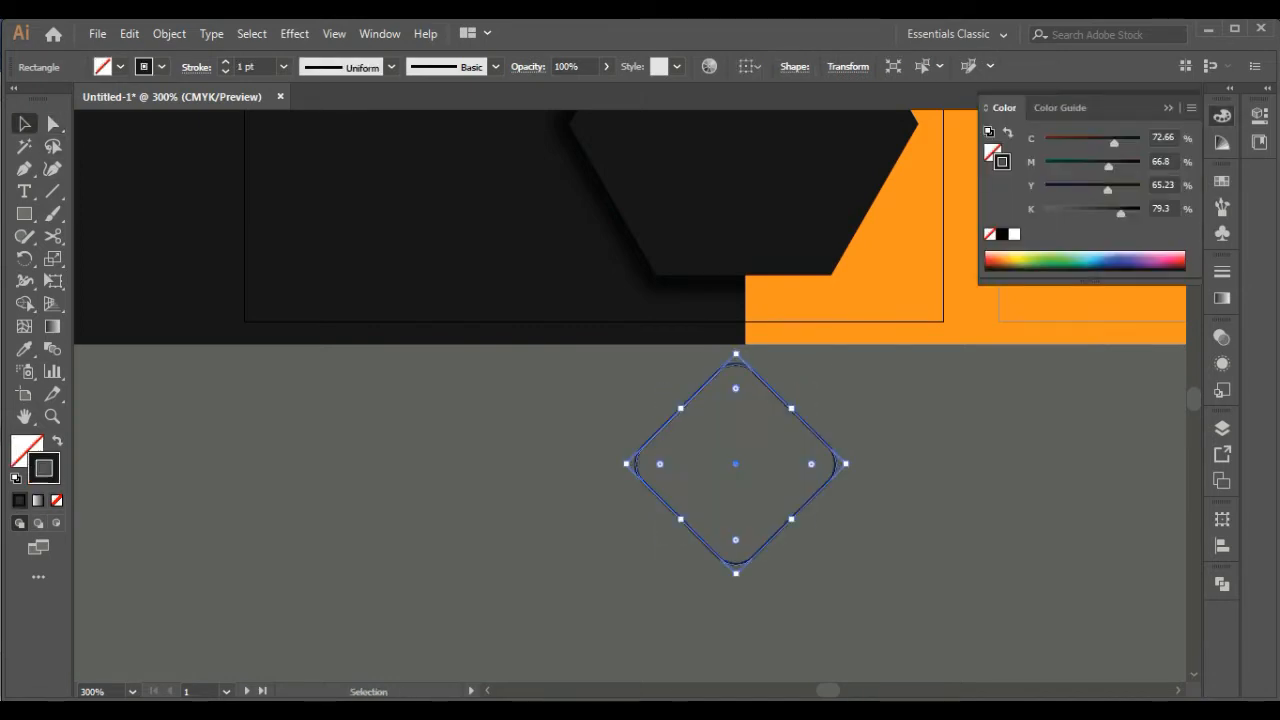
click(225, 62)
click(225, 62)
click(572, 452)
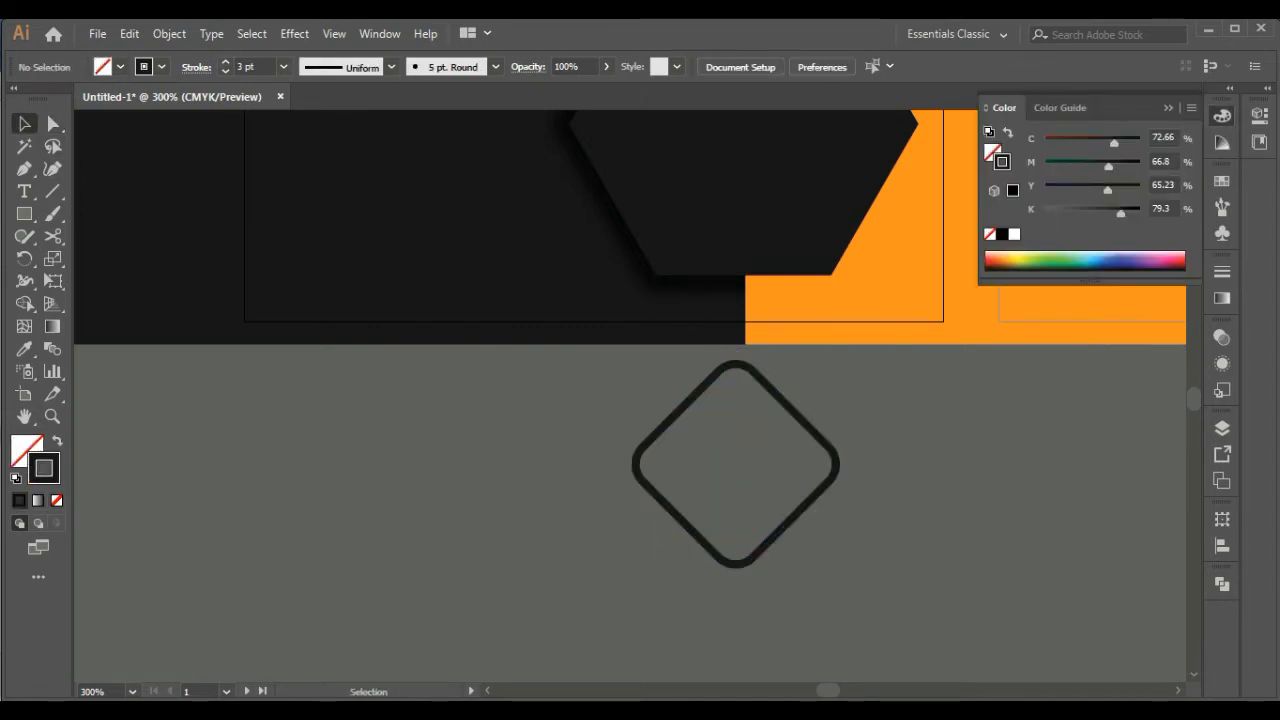
Scale the diamond outline down to about half its size and place a copy to its left
click(682, 414)
drag(845, 463, 497, 463)
key(ctrl+shift+a)
click(688, 462)
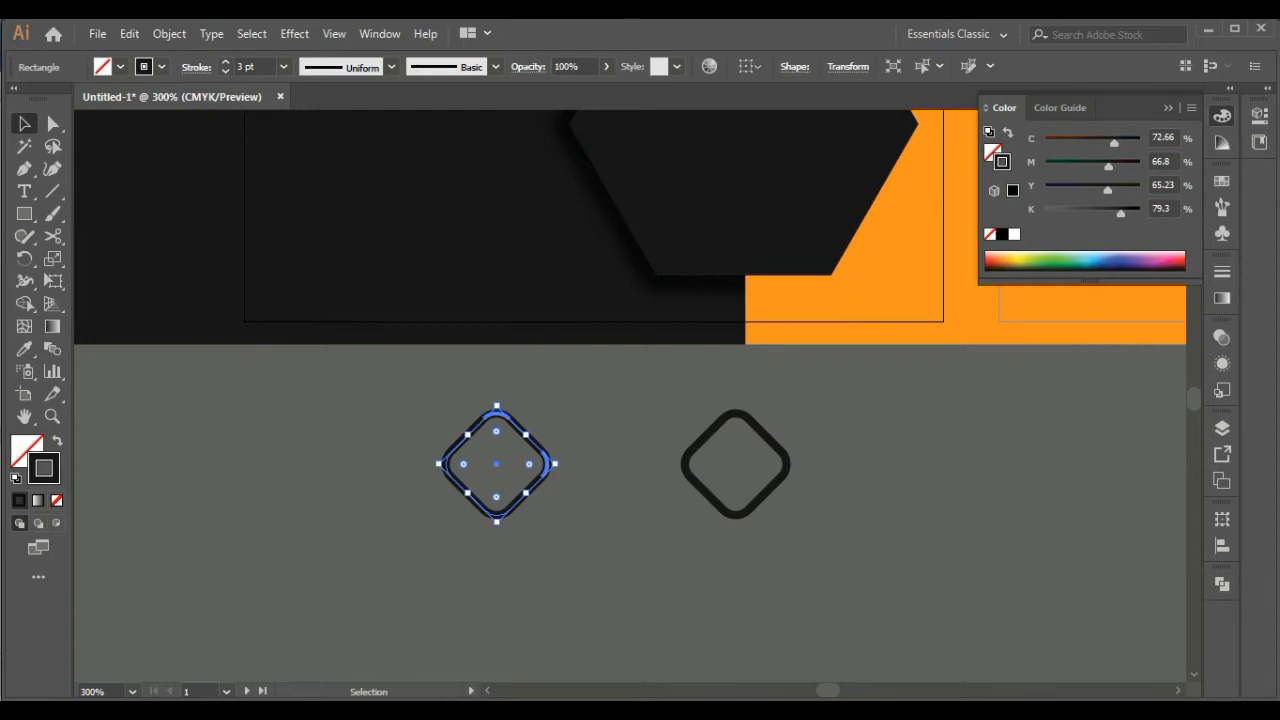
Add a horizontal ruler guide across the upper part of the diamonds and move the left copy up to align with it
key(ctrl+r)
drag(497, 117, 497, 427)
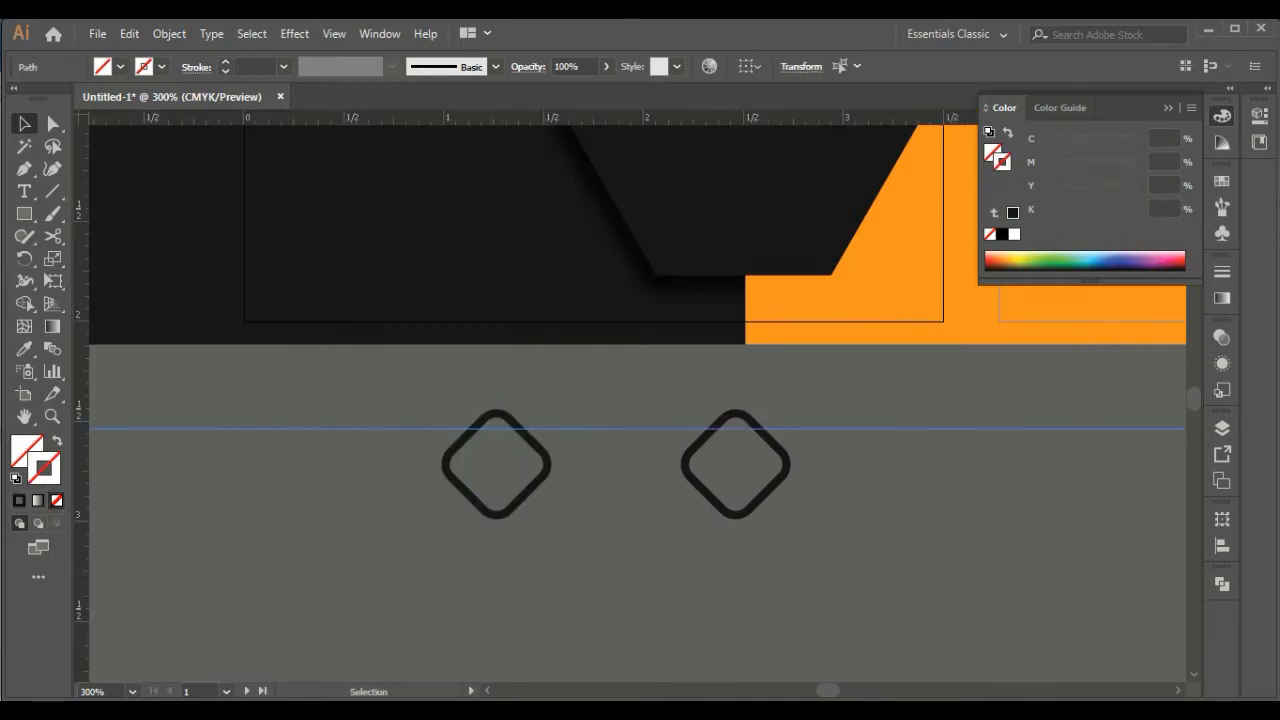
click(496, 458)
click(598, 460)
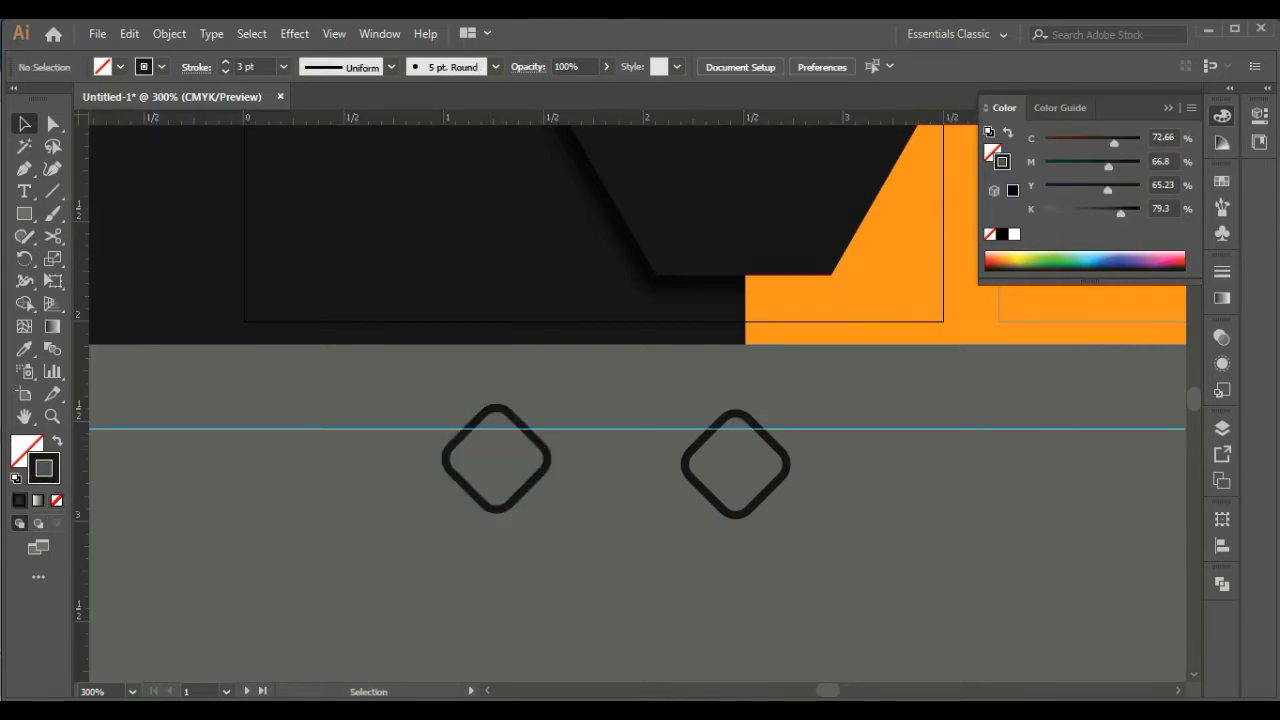
Cut the left diamond with the Scissors where the guide crosses it, then delete its lower part and the guide
click(548, 458)
click(53, 236)
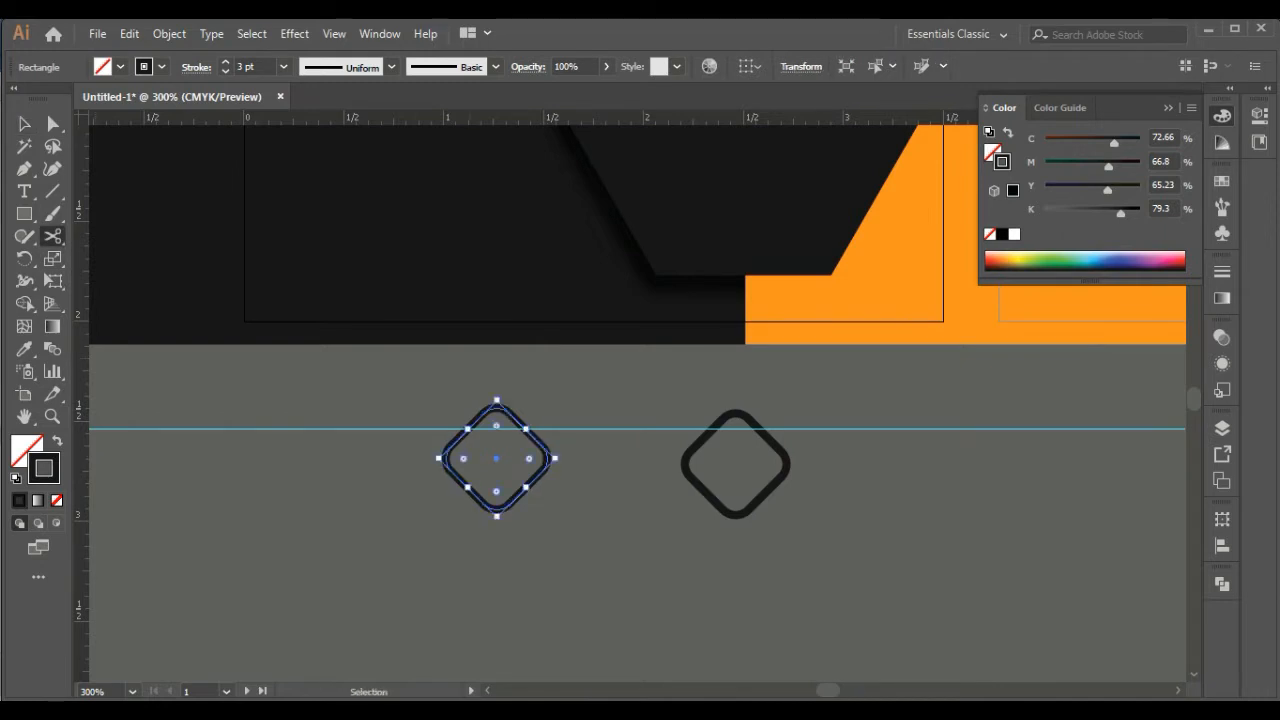
key(ctrl+plus)
key(ctrl+plus)
key(ctrl+plus)
key(ctrl+plus)
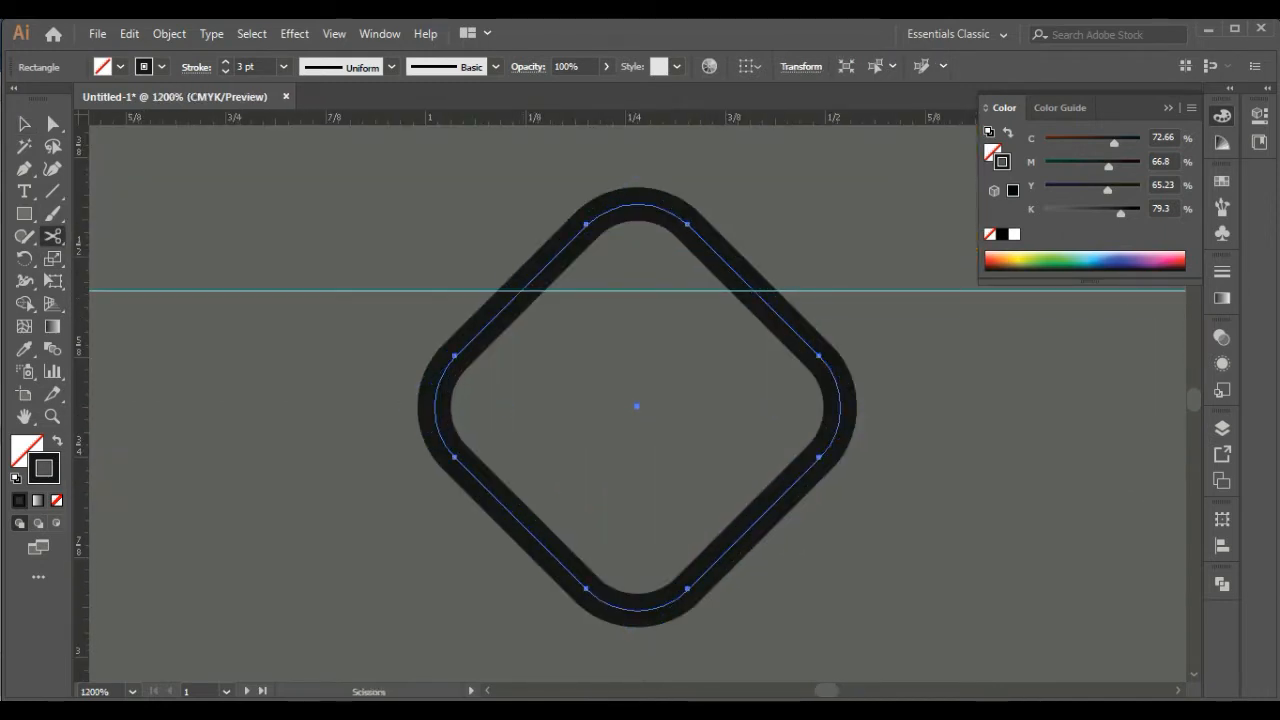
click(521, 291)
click(24, 124)
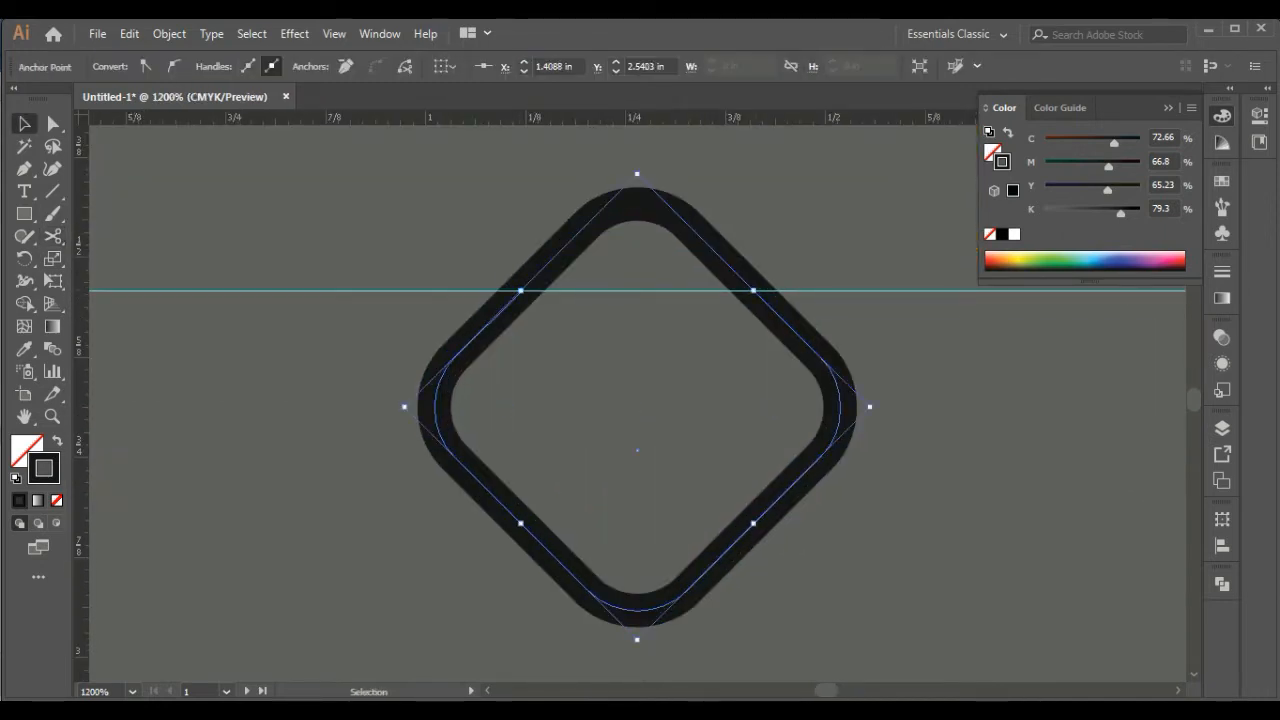
click(660, 500)
click(740, 538)
key(Delete)
key(ctrl+minus)
key(ctrl+minus)
key(ctrl+minus)
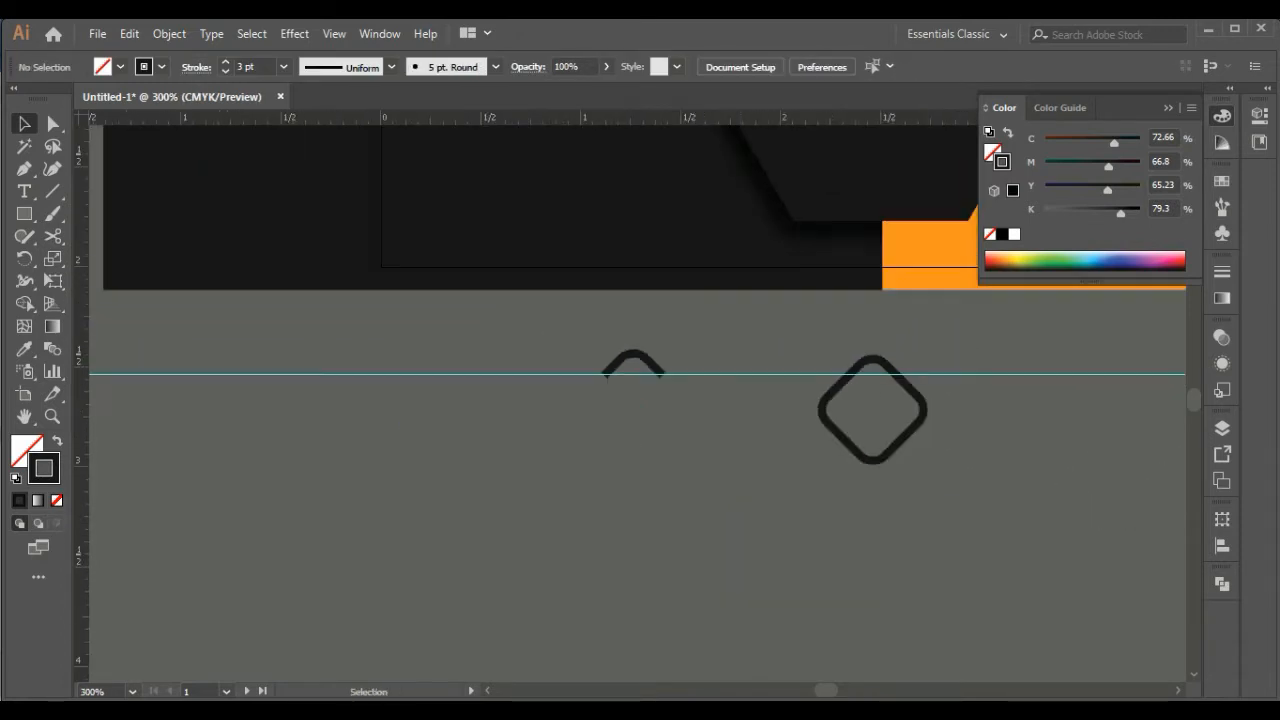
click(740, 374)
key(Delete)
Move the remaining arc inside the other diamond and align the centers of the two shapes
click(633, 354)
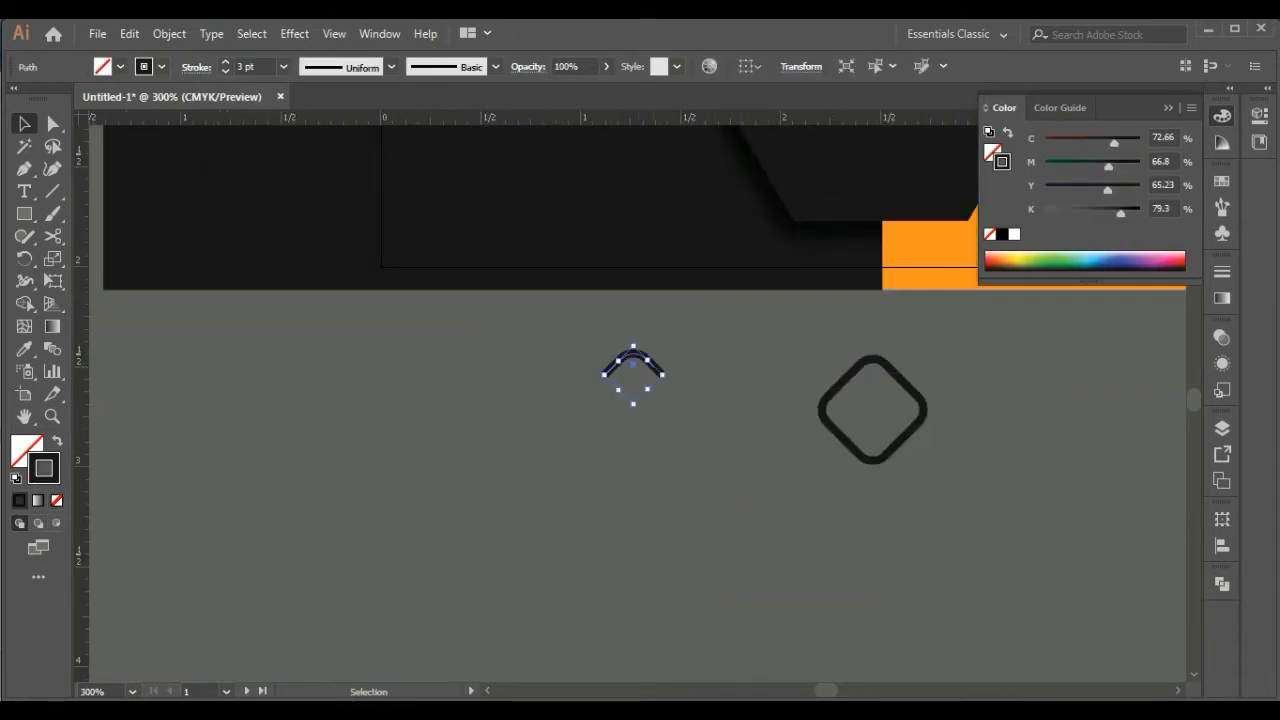
shift+click(900, 438)
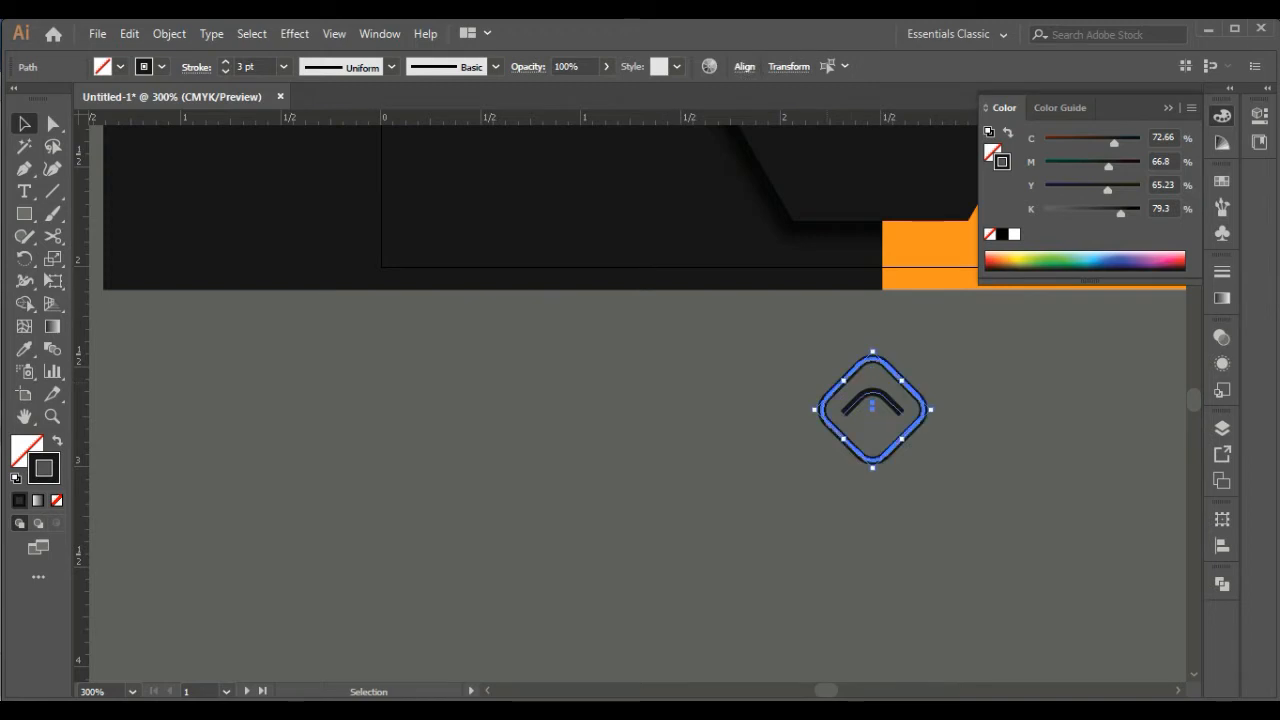
click(744, 66)
click(782, 352)
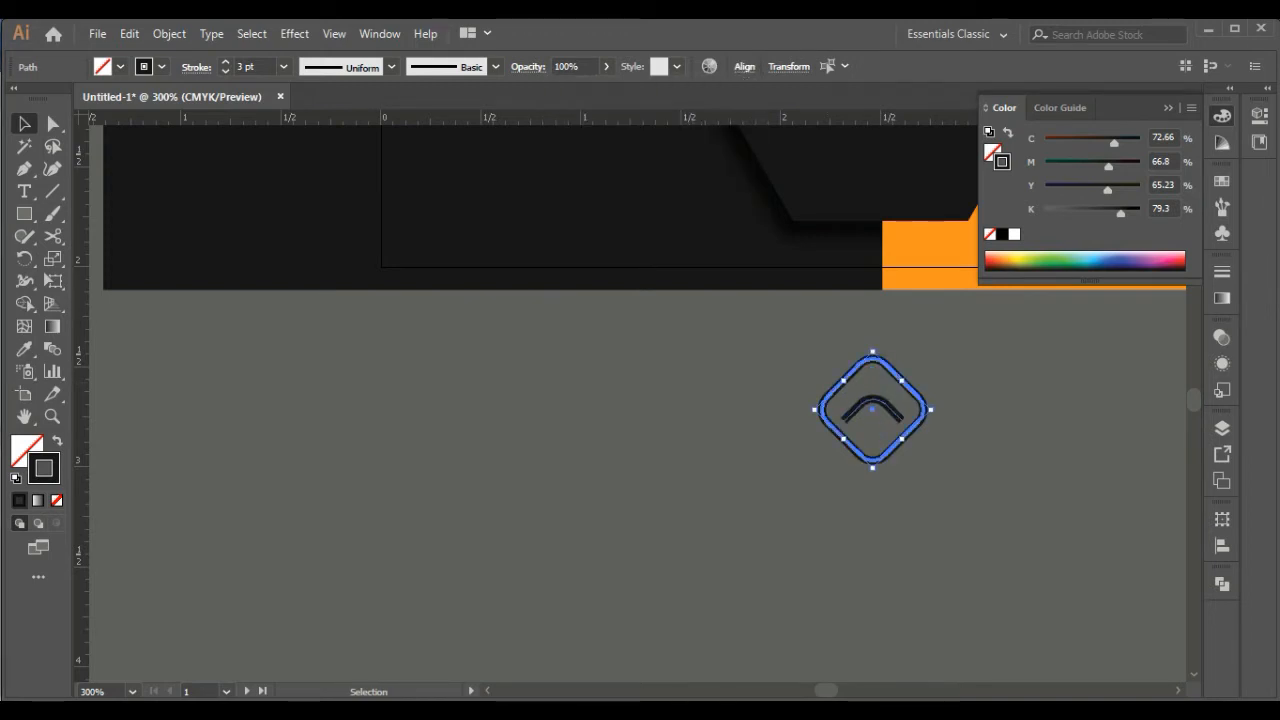
click(950, 460)
Scale down the arc inside the diamond and align the two shapes to a common center again
key(ctrl+equal)
scroll(638, 404, right, 5)
click(516, 397)
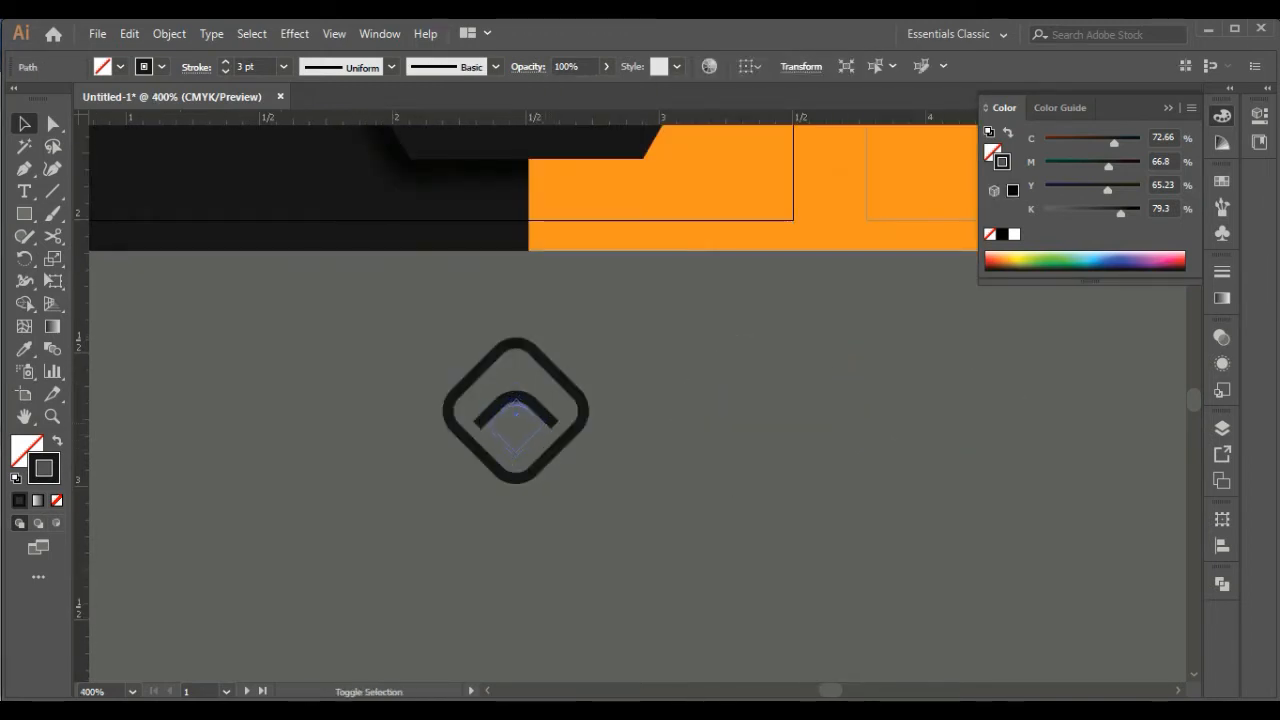
drag(516, 455, 516, 449)
click(640, 470)
drag(387, 307, 642, 507)
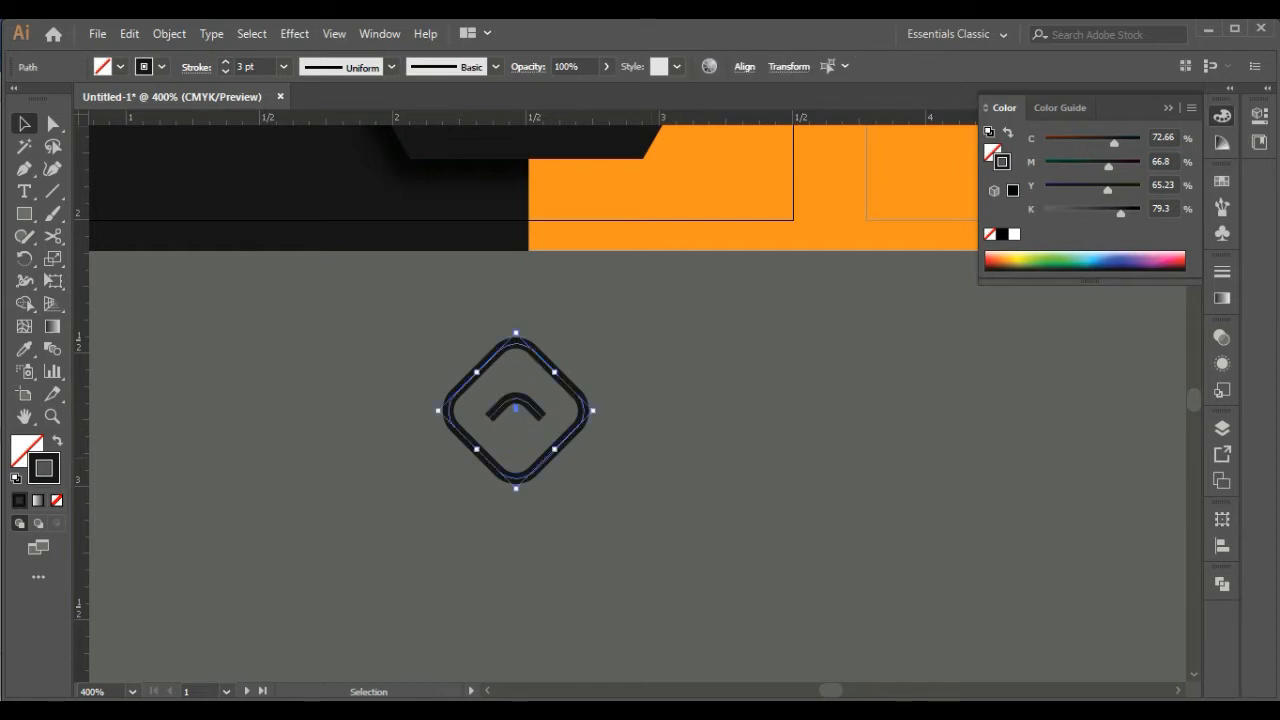
click(744, 66)
click(703, 120)
click(782, 352)
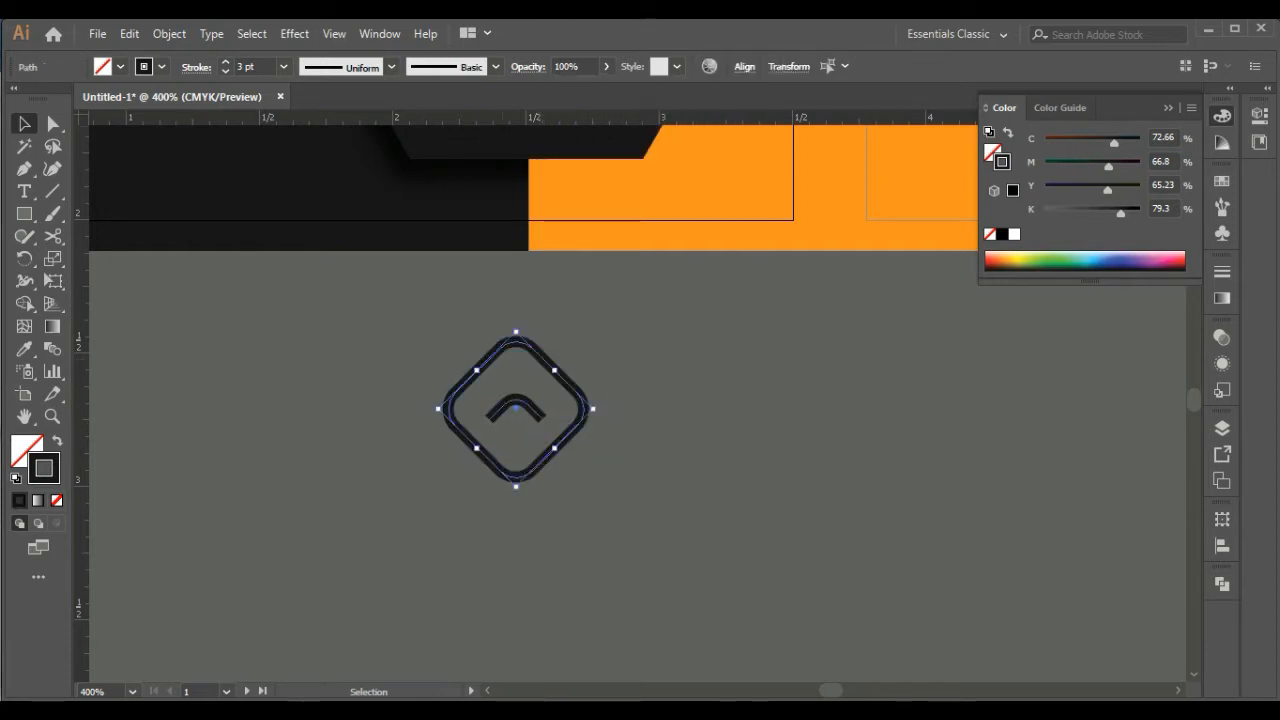
Set the diamond outline's stroke weight to 4 pt
right_click(505, 329)
click(462, 322)
click(495, 352)
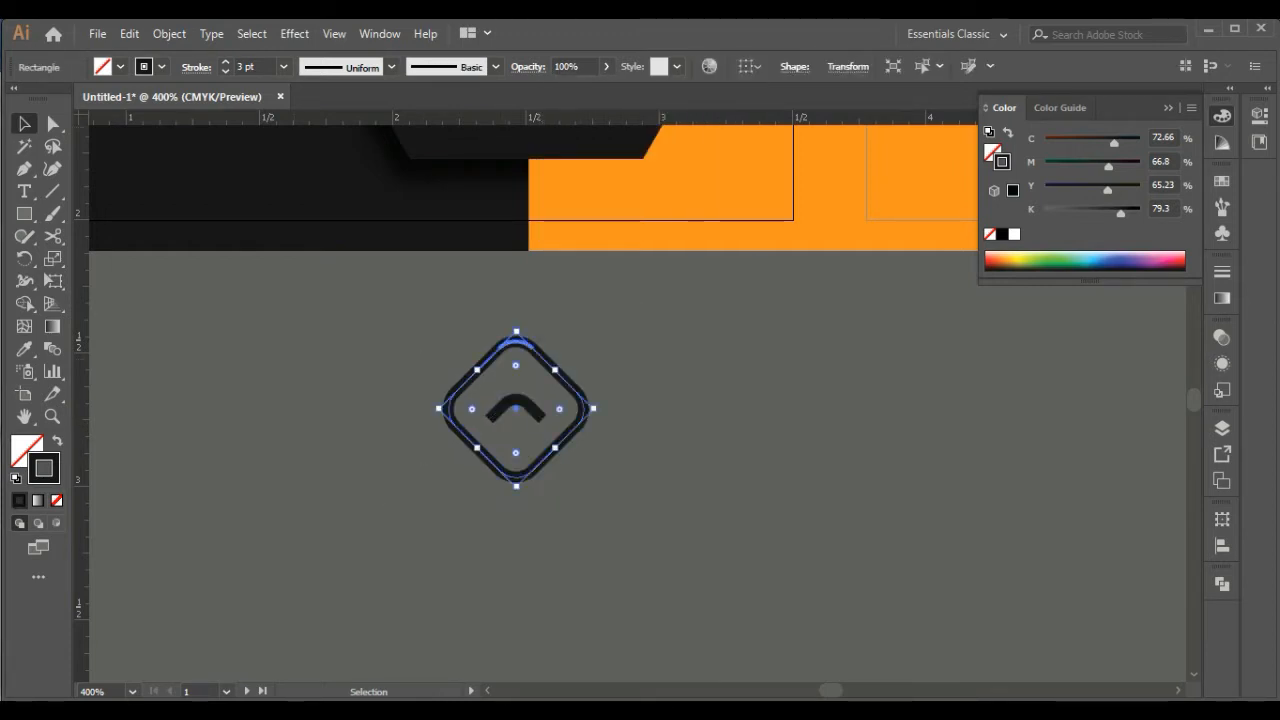
click(225, 71)
click(225, 62)
click(225, 62)
click(225, 62)
click(225, 71)
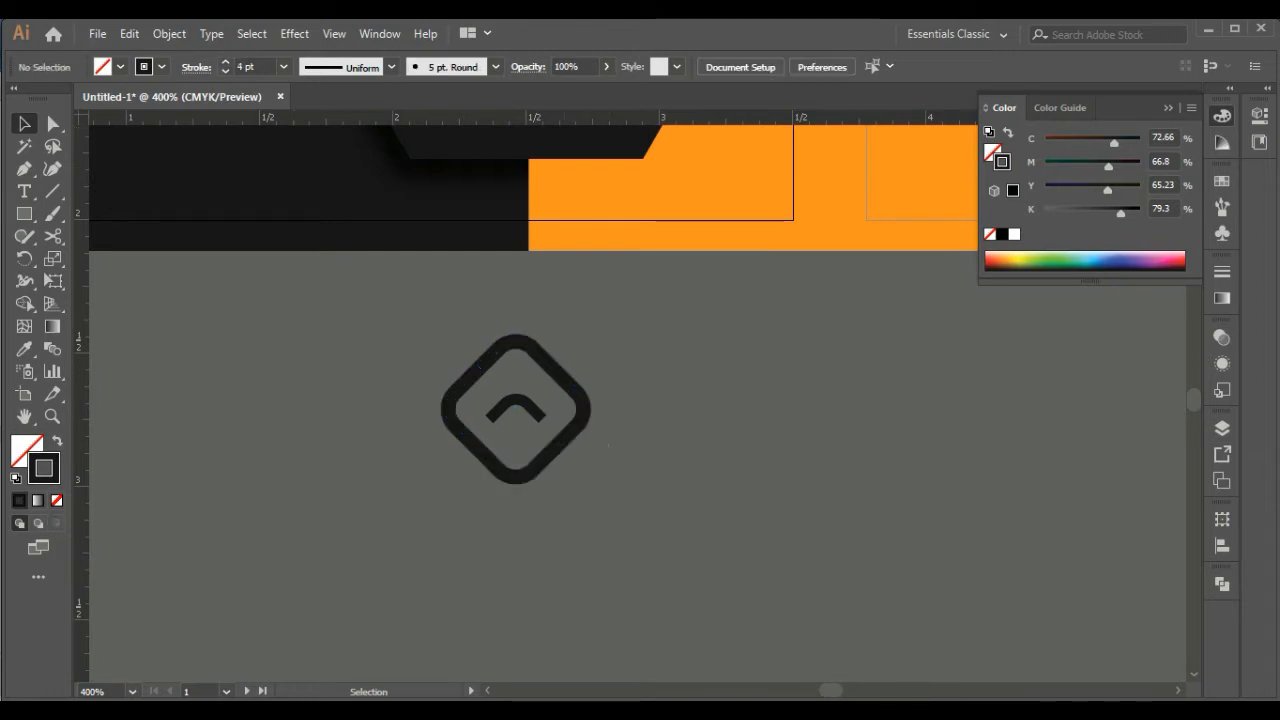
Select the diamond and the arc and expand their strokes into filled shapes
drag(422, 318, 520, 414)
right_click(517, 412)
click(566, 154)
click(169, 33)
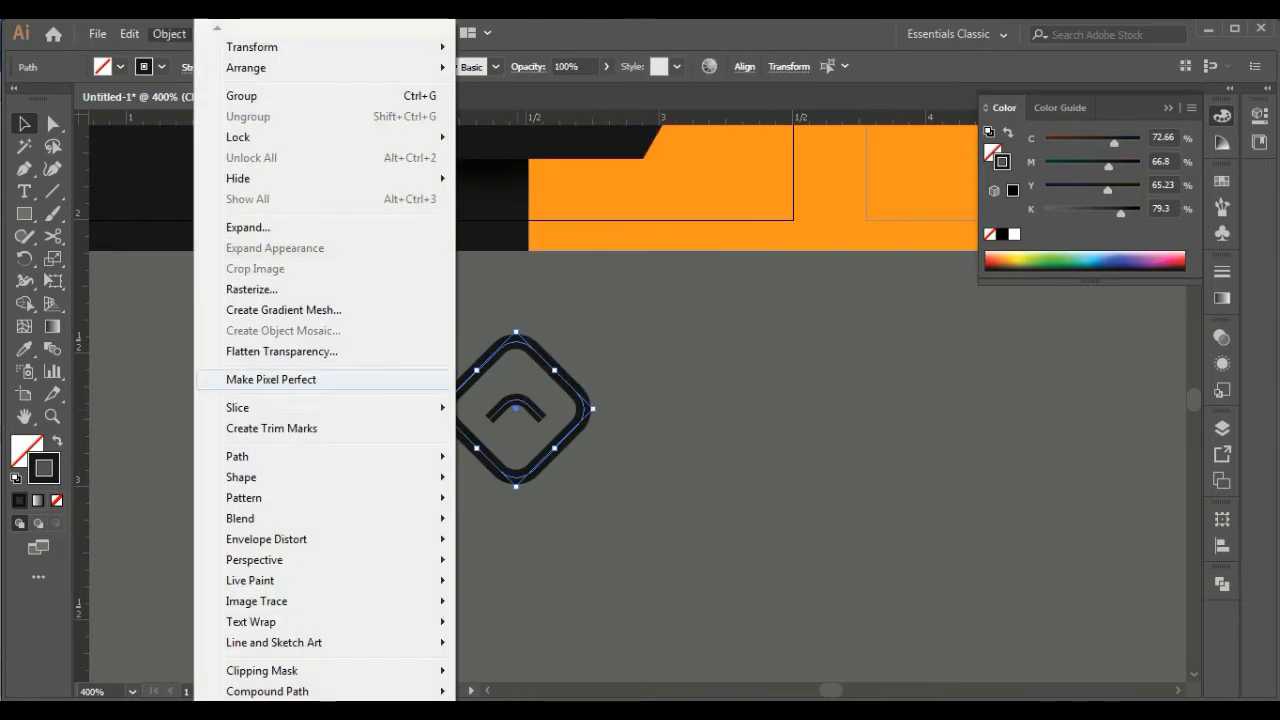
click(240, 226)
click(592, 474)
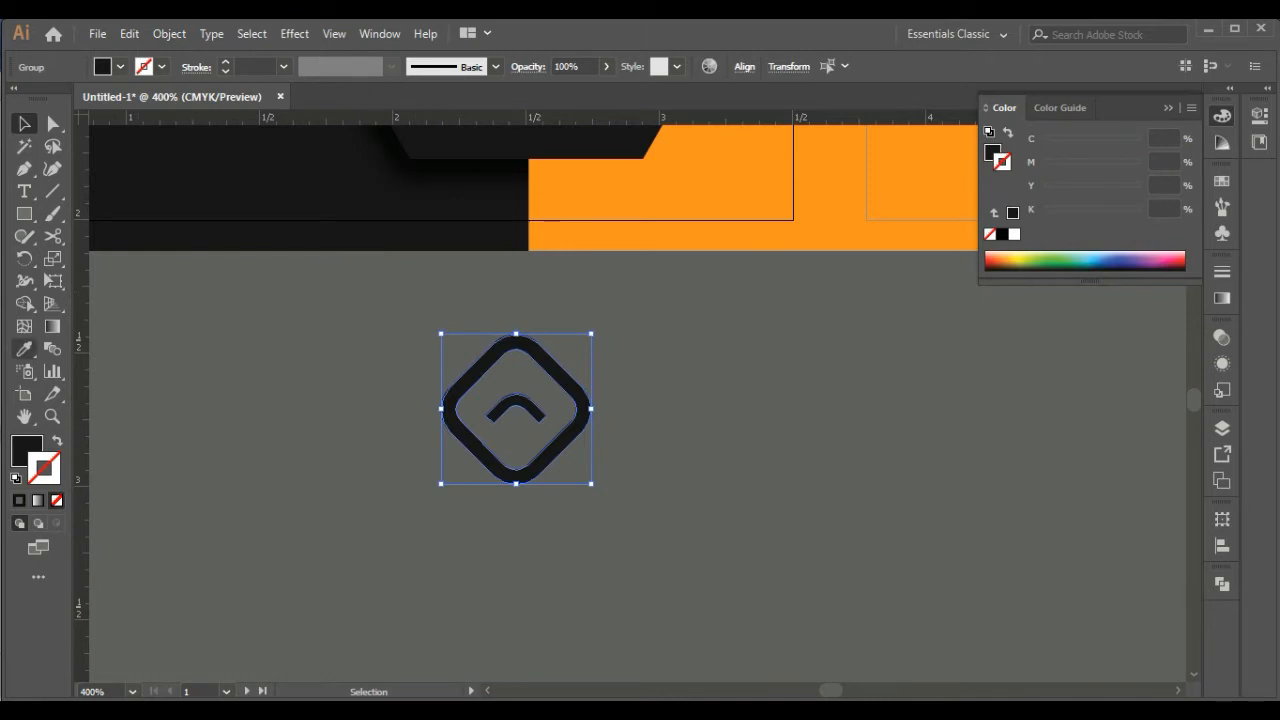
Fill the icon with the card's orange using the Eyedropper and group its two parts
click(24, 349)
click(594, 206)
click(24, 124)
drag(643, 514, 560, 585)
right_click(576, 431)
click(640, 267)
Move the orange icon onto the hexagon, scale it down and position it slightly above the hexagon's center
drag(560, 585, 551, 301)
drag(551, 301, 552, 562)
drag(552, 562, 587, 399)
drag(662, 480, 636, 455)
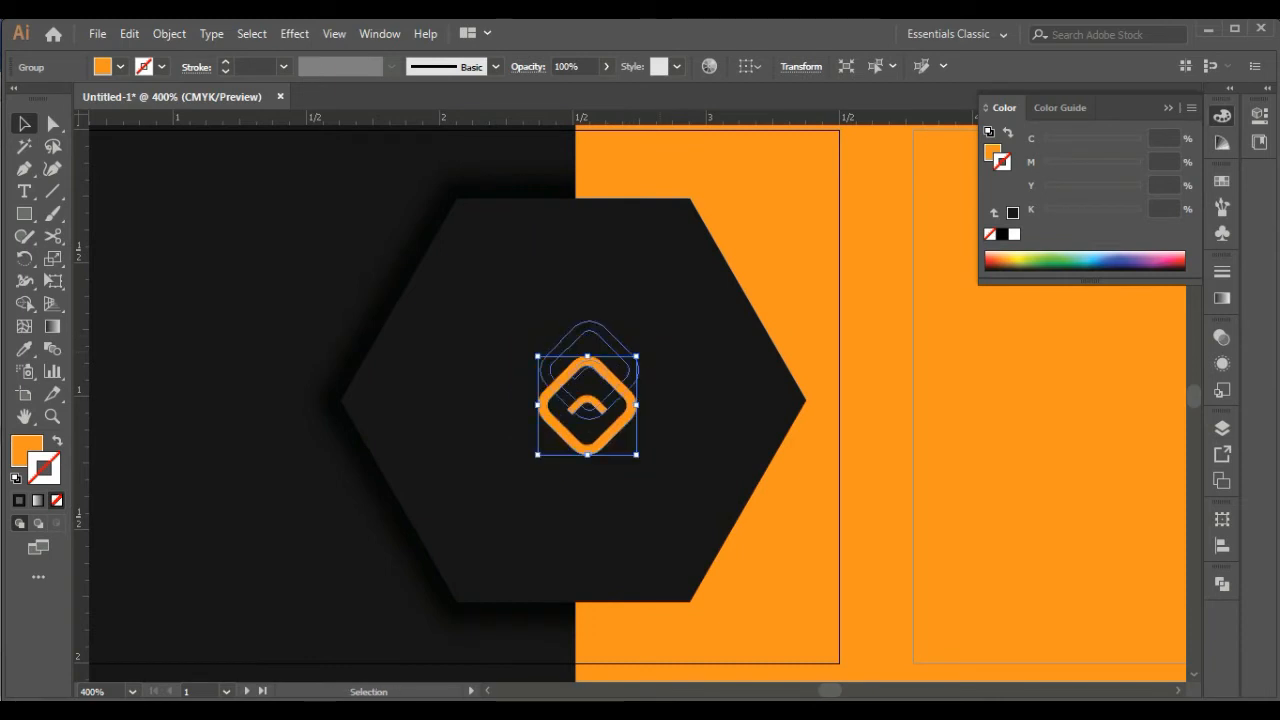
drag(587, 405, 589, 370)
drag(590, 590, 590, 384)
click(480, 580)
Add the text "DESIGN" in the empty area below the card
click(24, 191)
click(565, 585)
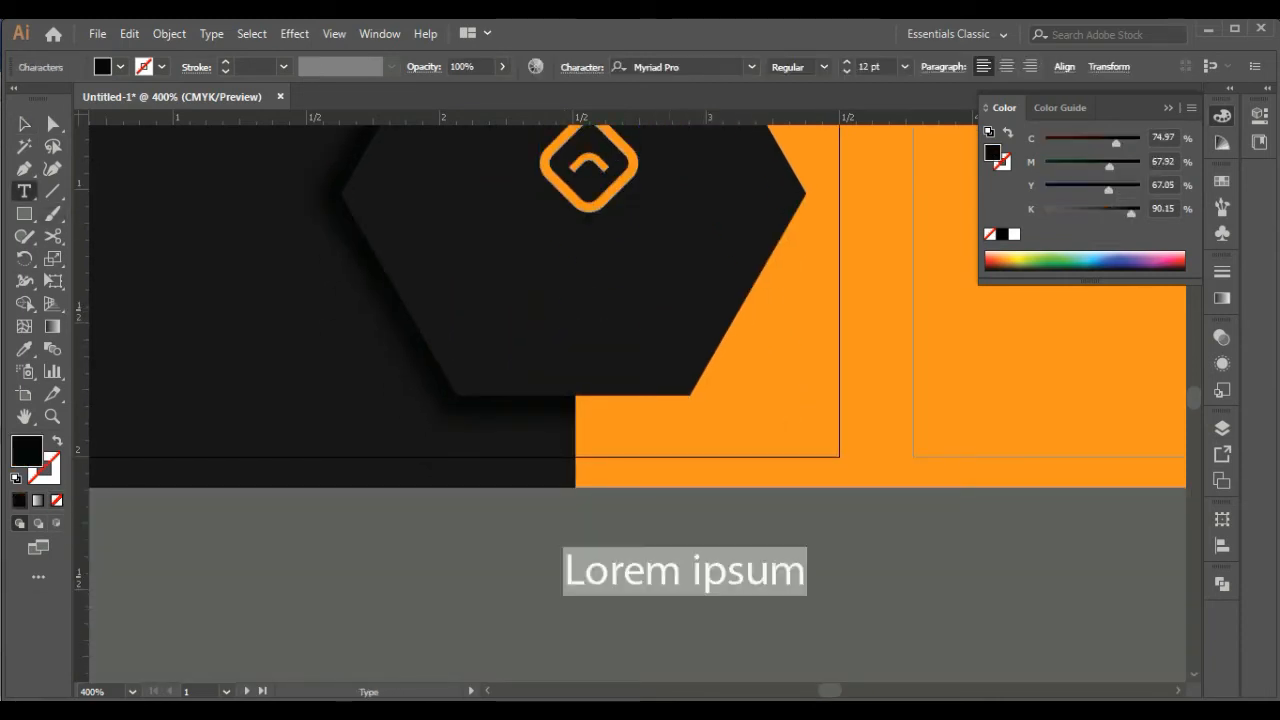
text(DESIGN)
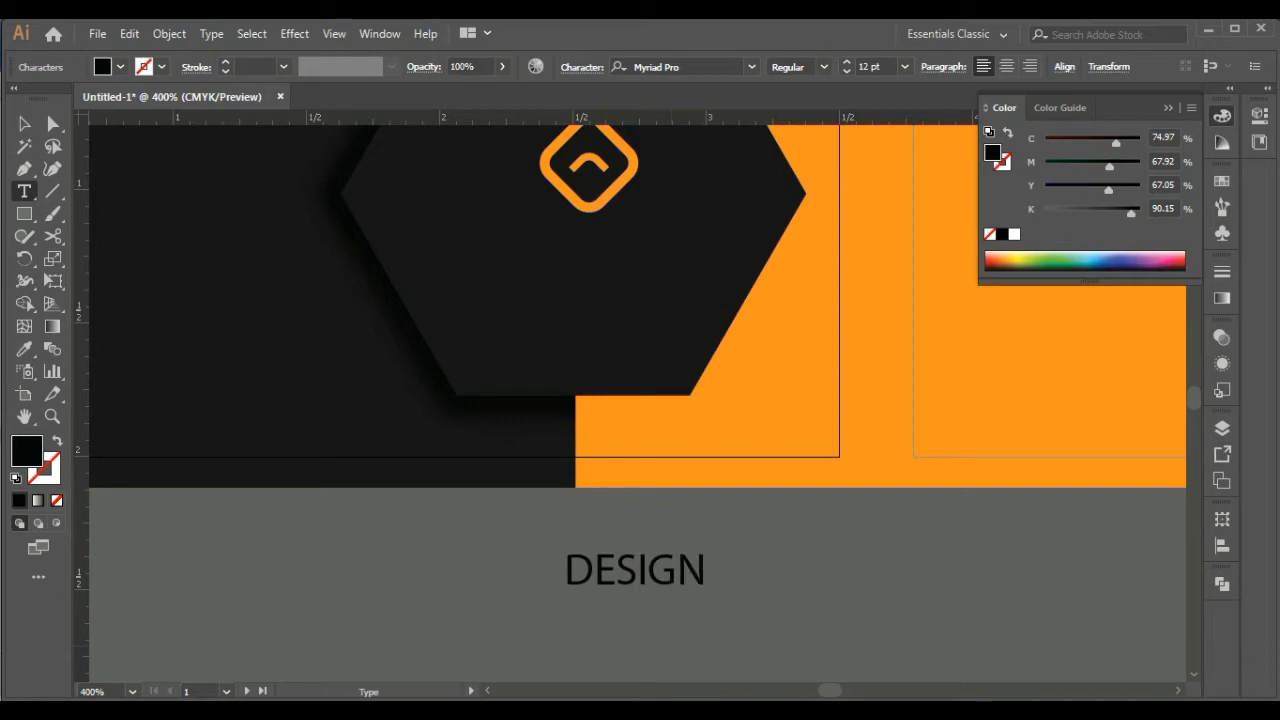
key(Escape)
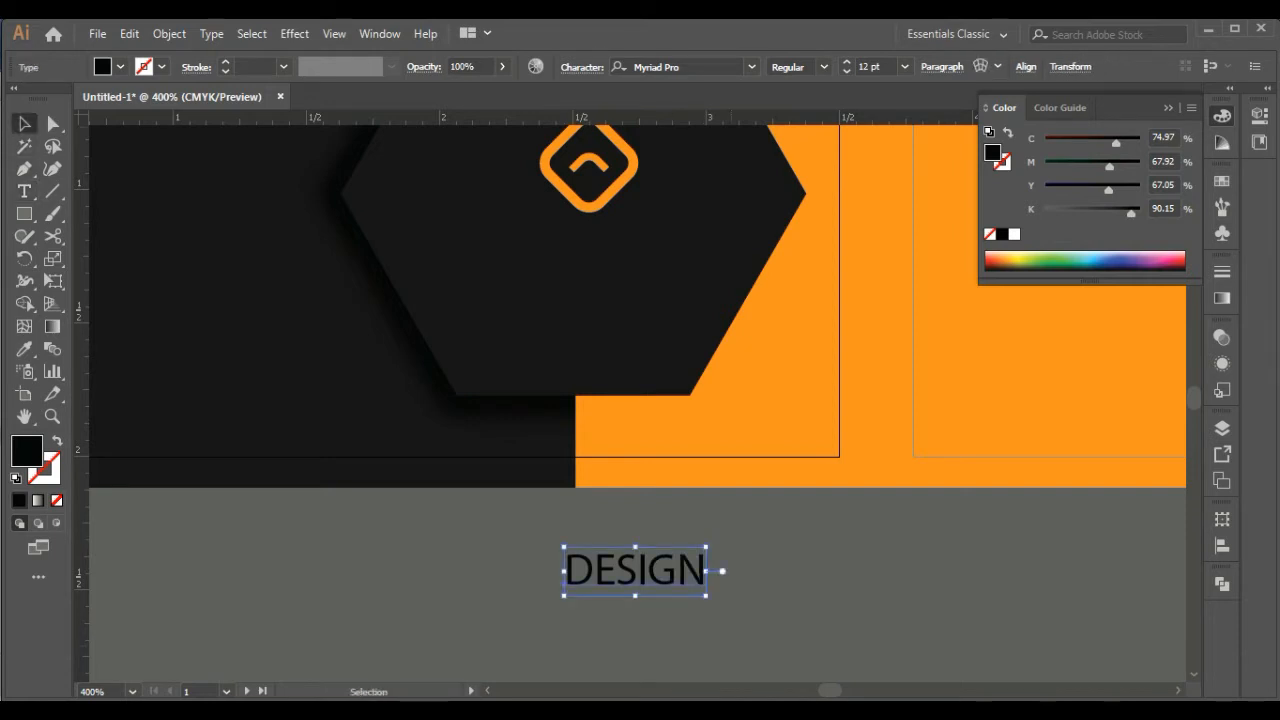
Format the DESIGN text in white Montserrat Bold and place it on the hexagon directly below the icon
click(752, 67)
click(740, 188)
drag(652, 569, 586, 266)
click(1014, 234)
click(823, 67)
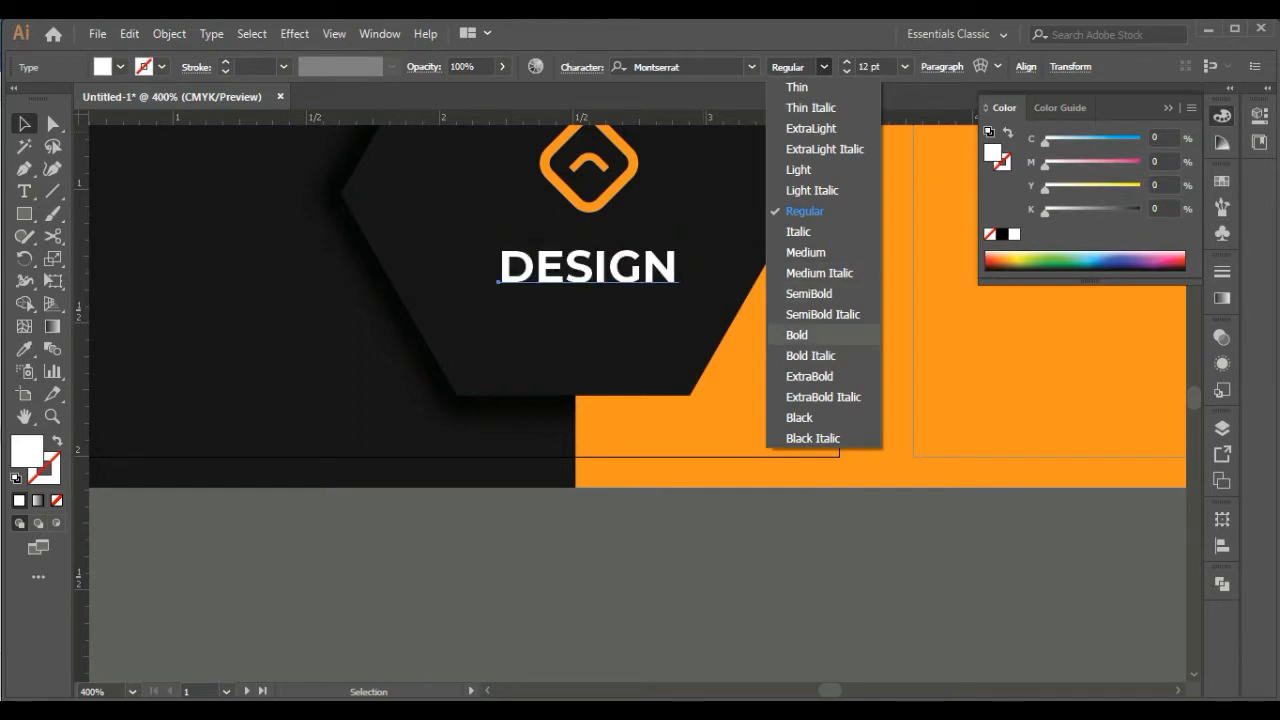
click(797, 335)
drag(588, 266, 588, 236)
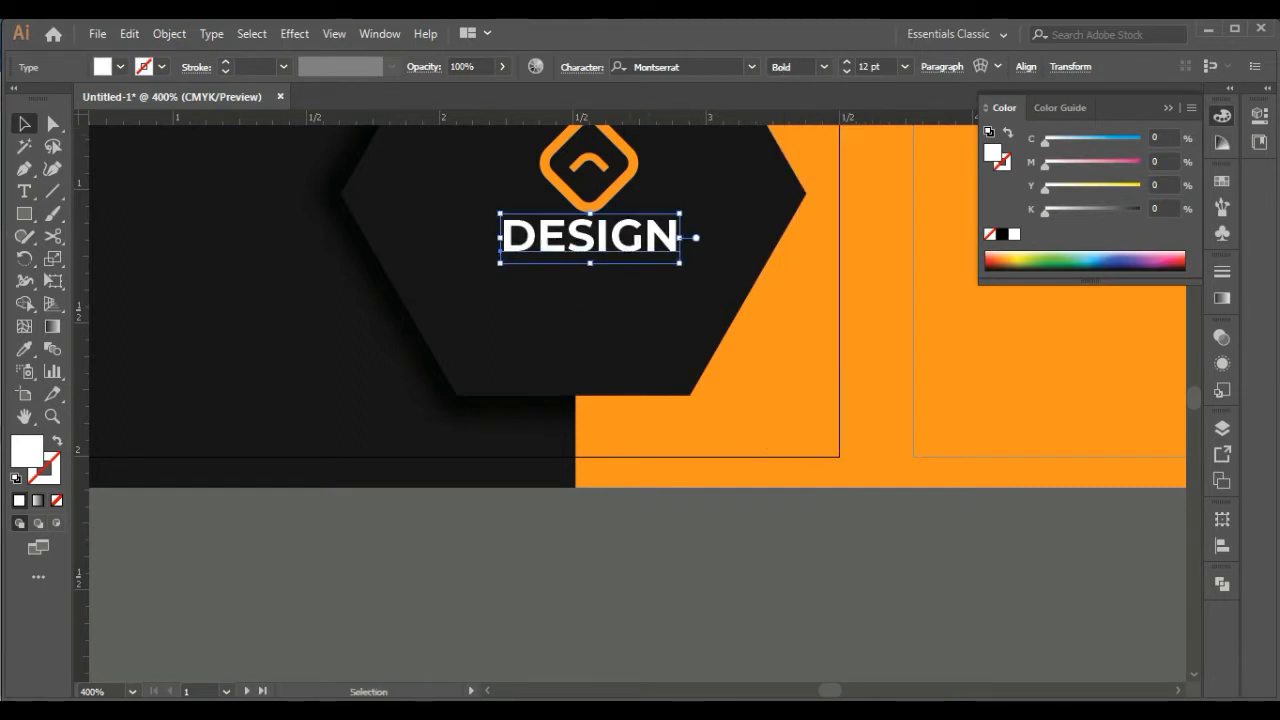
Set the DESIGN text's tracking to 25 and move it slightly down from the icon
click(582, 67)
click(589, 178)
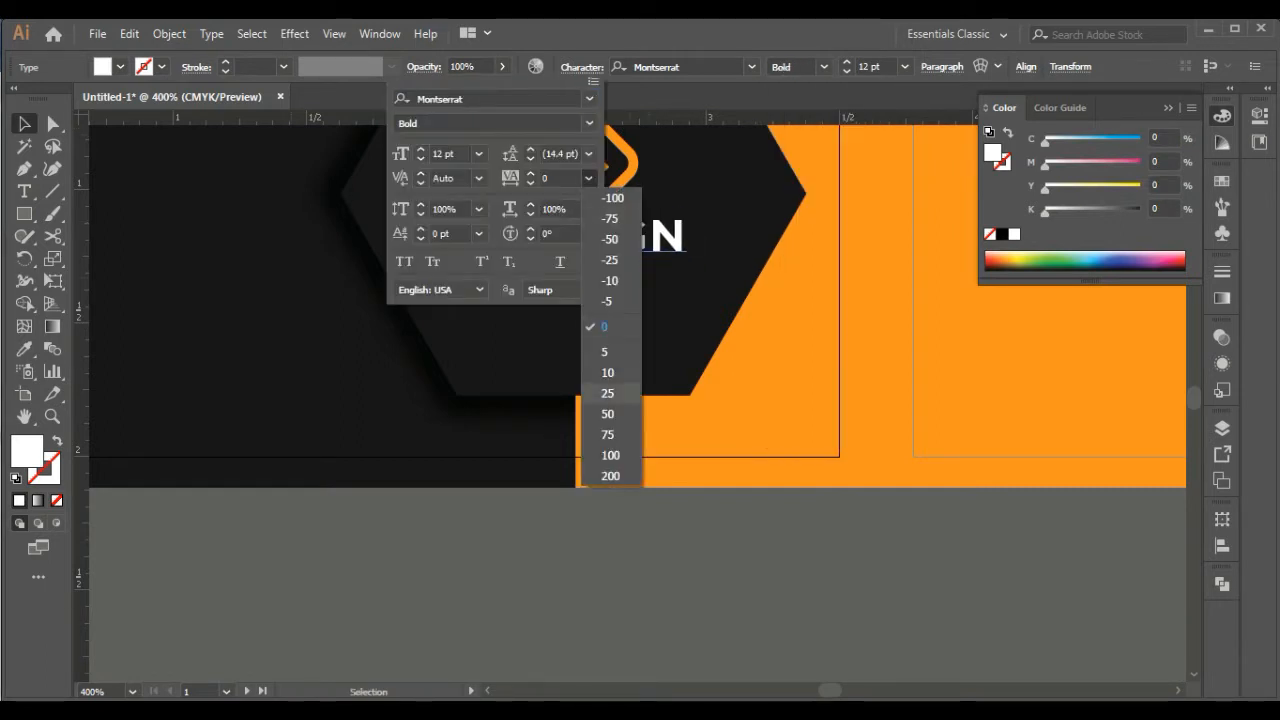
click(607, 394)
drag(640, 232, 640, 238)
click(520, 550)
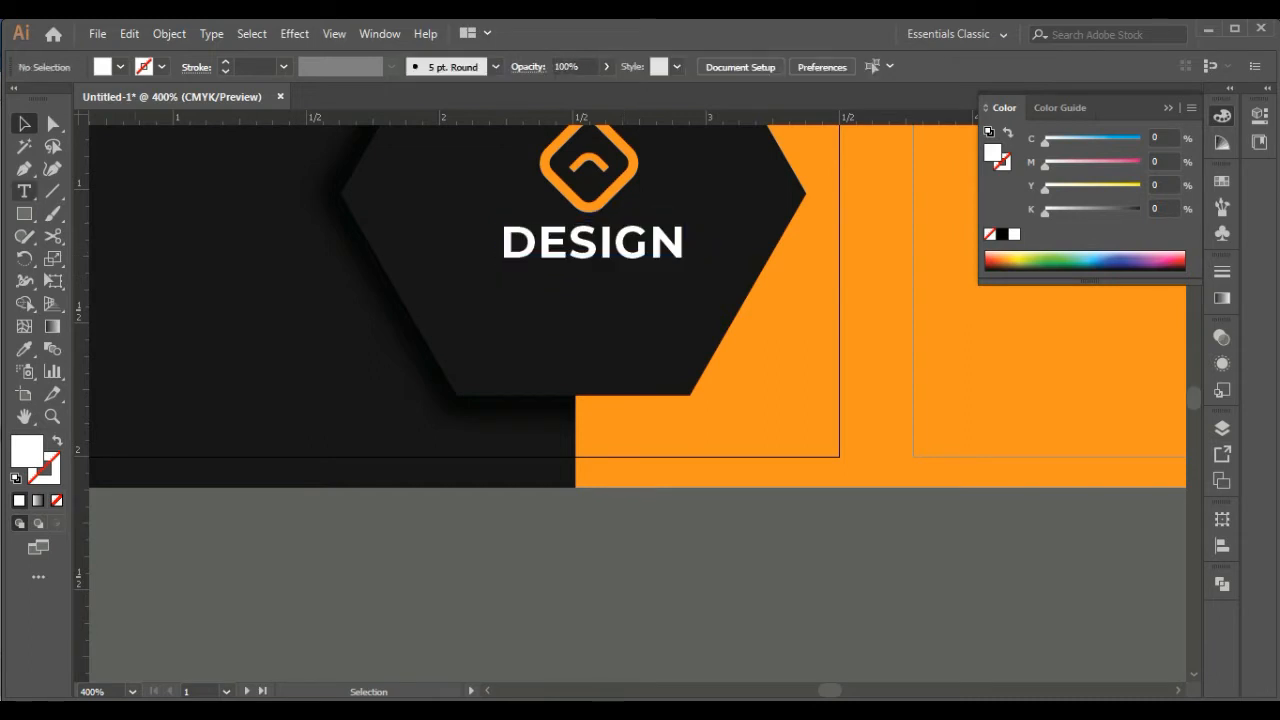
Add the text "TAGLINE SPACE" in the empty area below the card and set its font style to SemiBold
click(24, 191)
click(566, 555)
text(T)
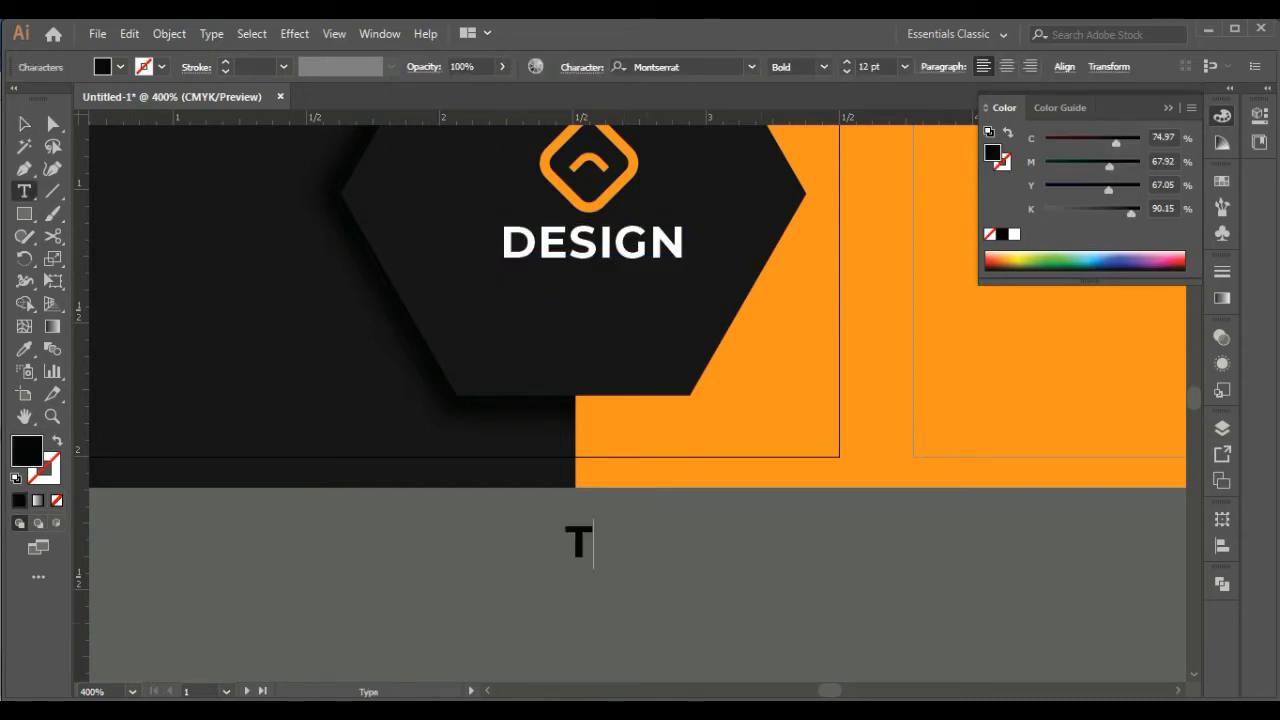
text(AGLINE SPACE)
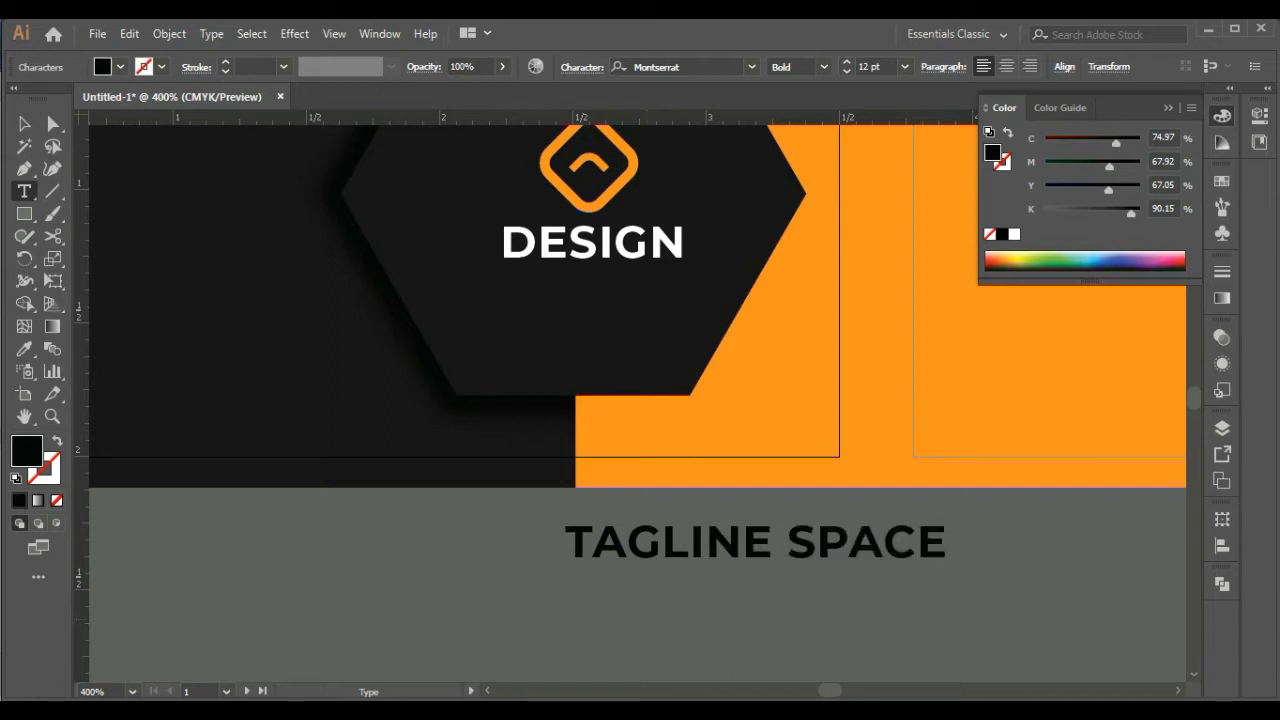
key(Escape)
click(824, 67)
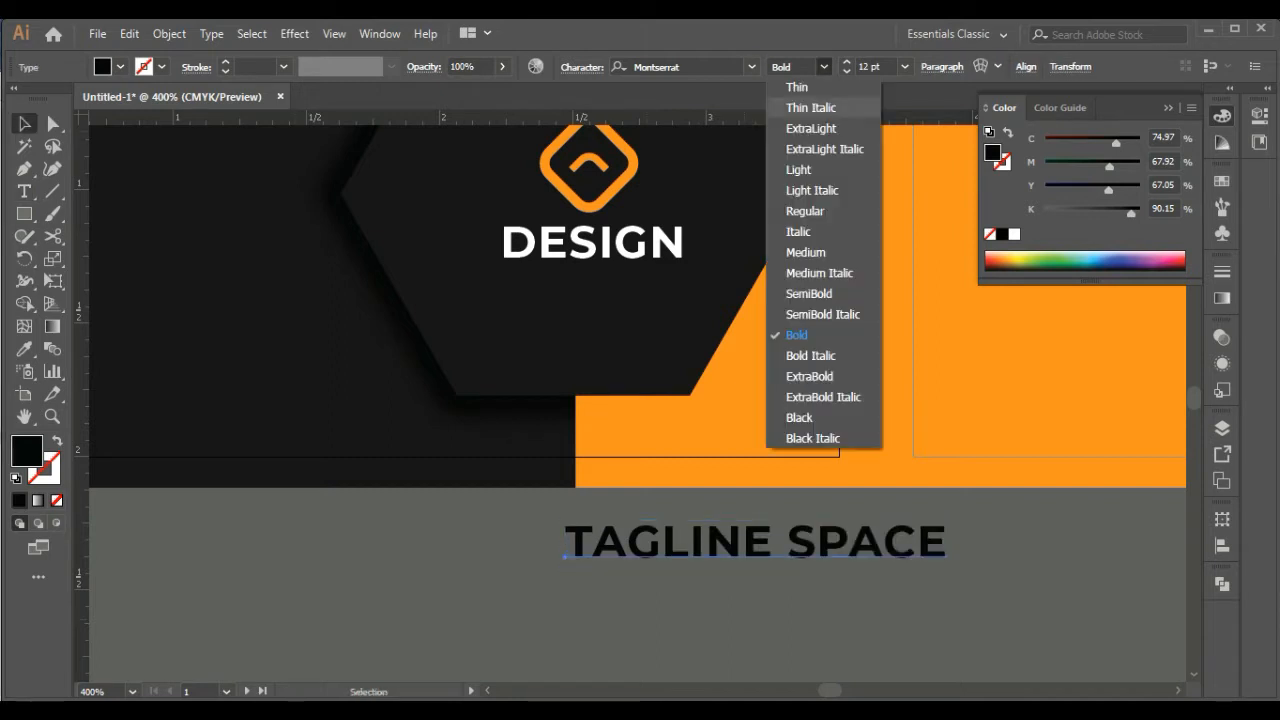
click(810, 293)
Place the tagline on the hexagon directly below DESIGN, color it white and set its size to 6 pt
drag(730, 542, 618, 275)
click(1014, 234)
click(847, 71)
click(847, 71)
click(847, 71)
click(847, 71)
click(847, 71)
click(847, 71)
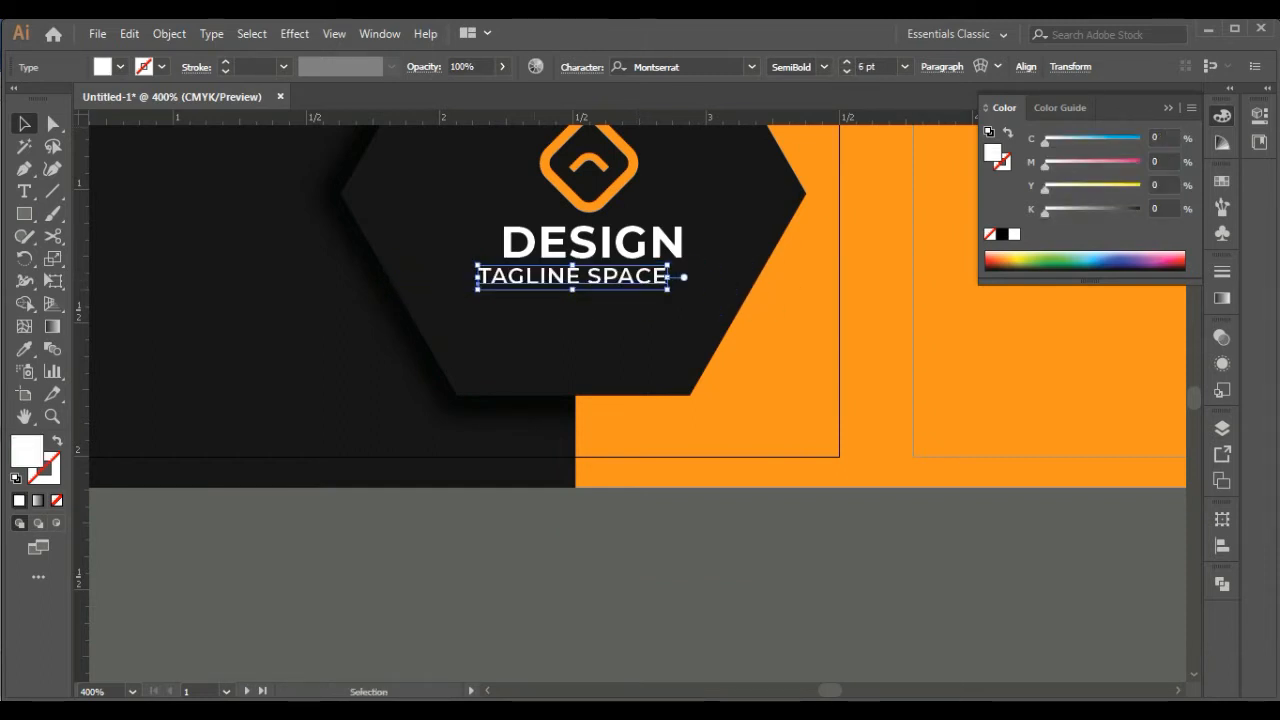
Set the tagline's tracking to 100 and shift it slightly right to center it under DESIGN
click(582, 67)
click(589, 178)
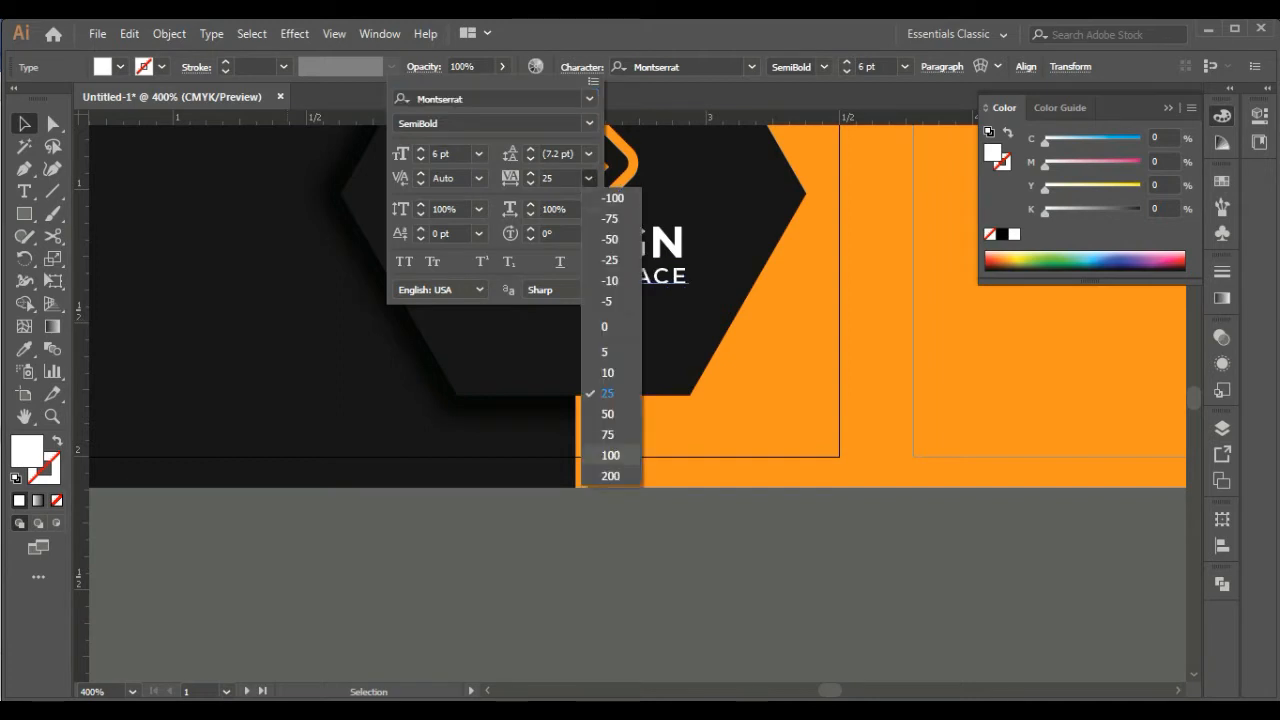
click(609, 455)
key(Escape)
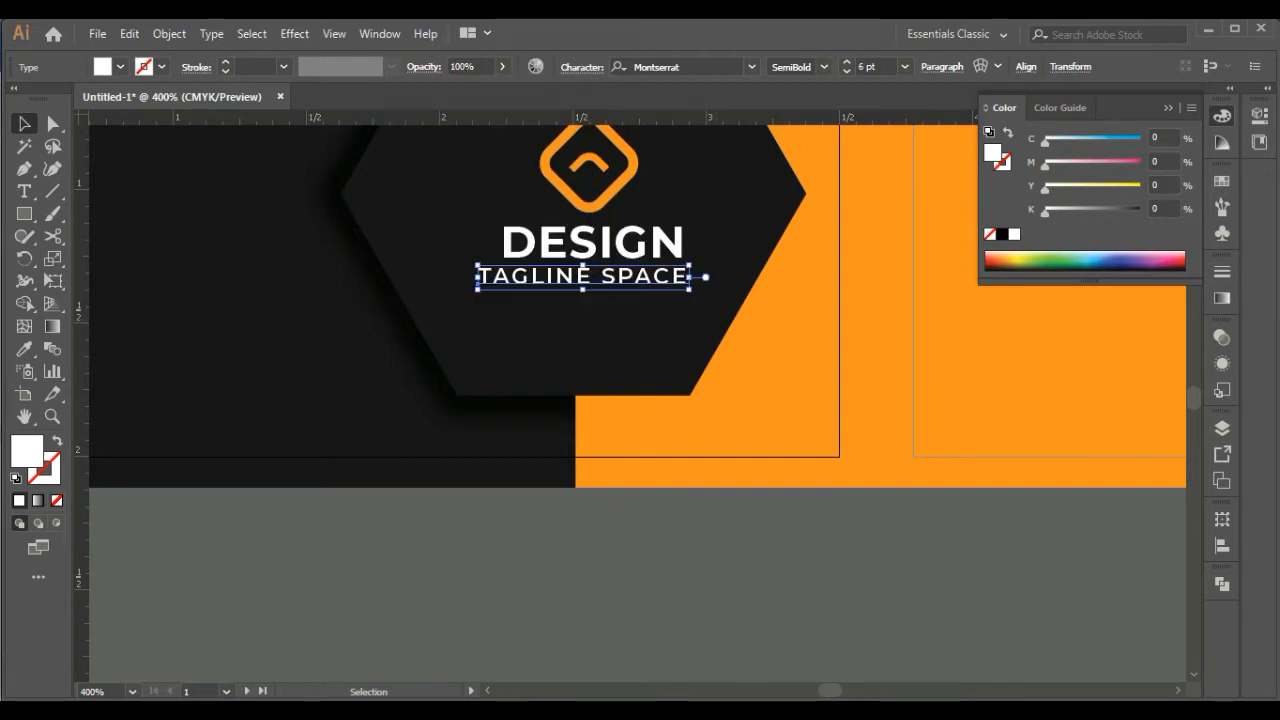
key(Right)
key(Right)
key(Right)
key(ctrl+shift+a)
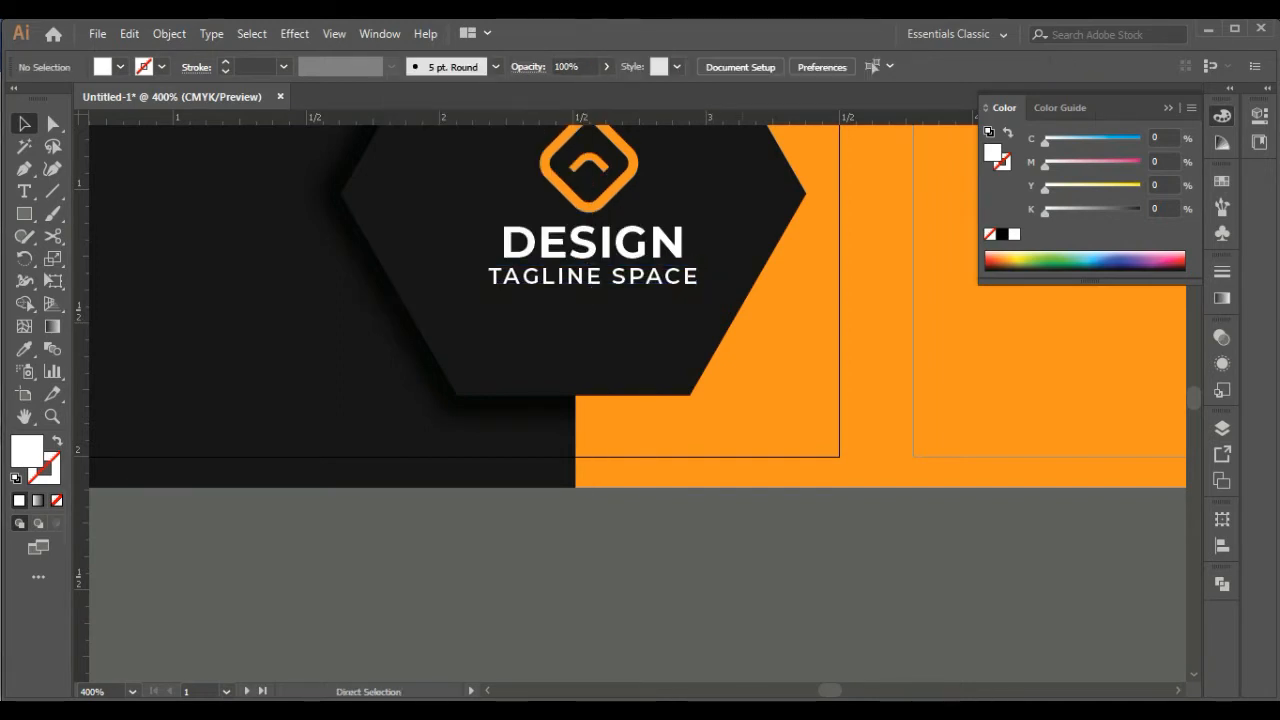
Reduce the DESIGN text to 10 pt and shift it right so it is centered under the icon
key(ctrl+minus)
key(ctrl+minus)
key(ctrl+minus)
key(ctrl+plus)
key(ctrl+plus)
drag(600, 286, 592, 374)
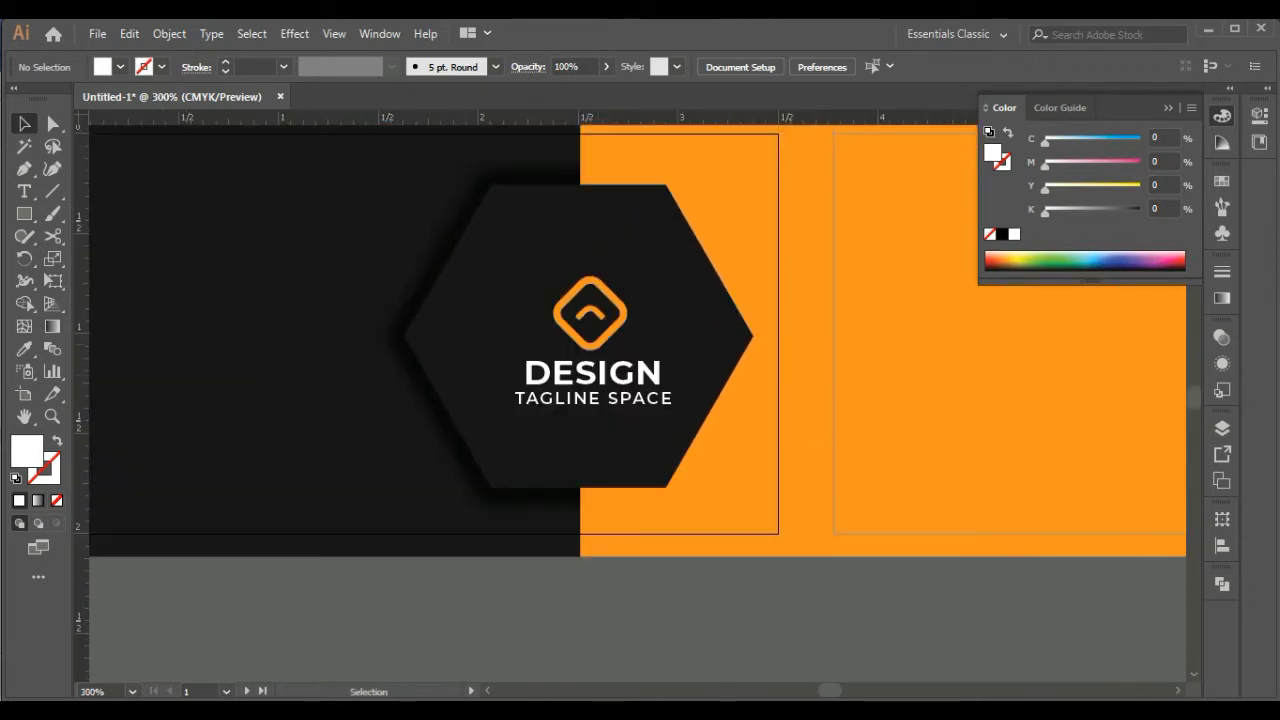
click(590, 374)
click(847, 71)
click(847, 71)
key(Right)
key(Right)
key(Right)
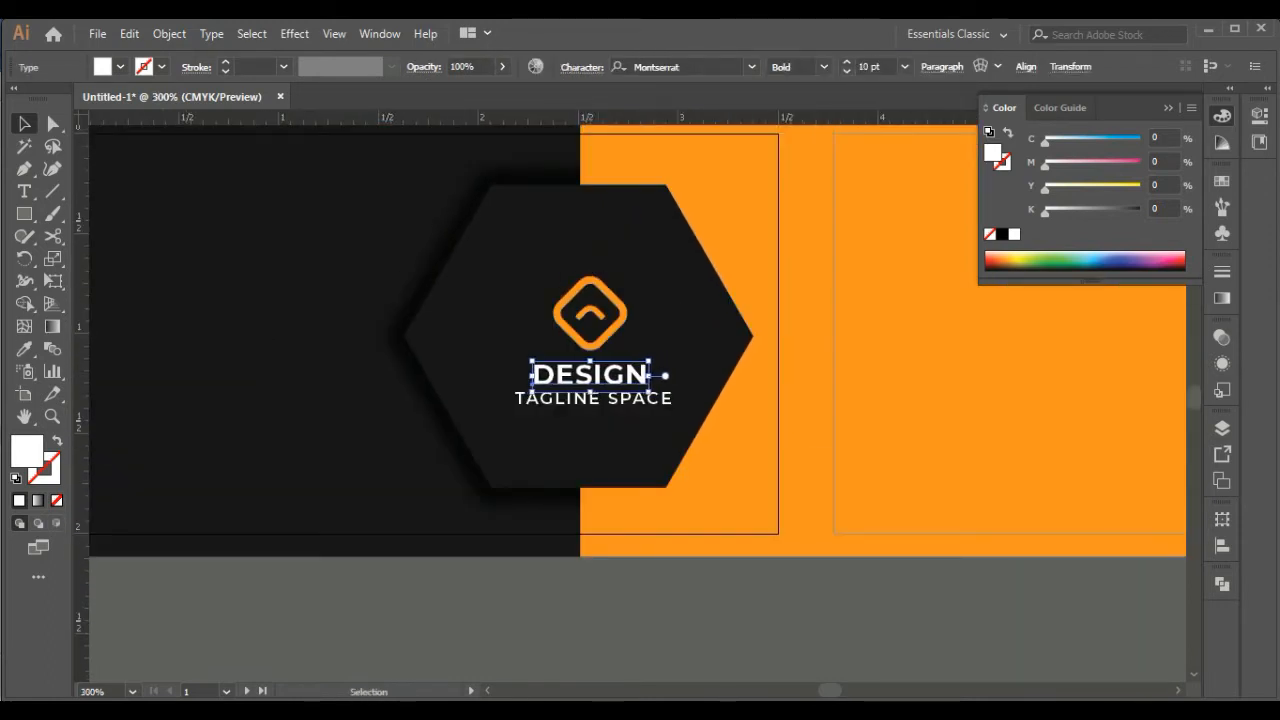
Set the tagline to 5 pt Montserrat Medium and shift it so it is centered under DESIGN
click(592, 399)
click(847, 71)
key(Right)
key(Right)
key(Right)
key(Right)
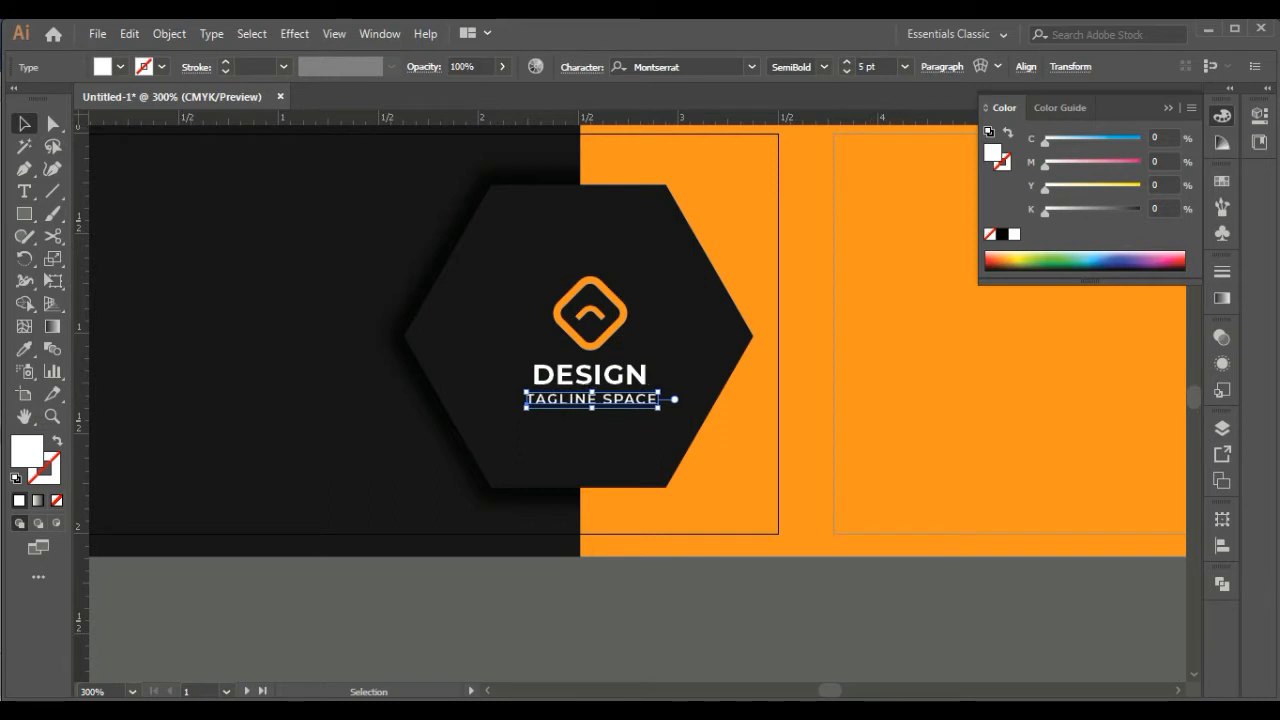
click(640, 610)
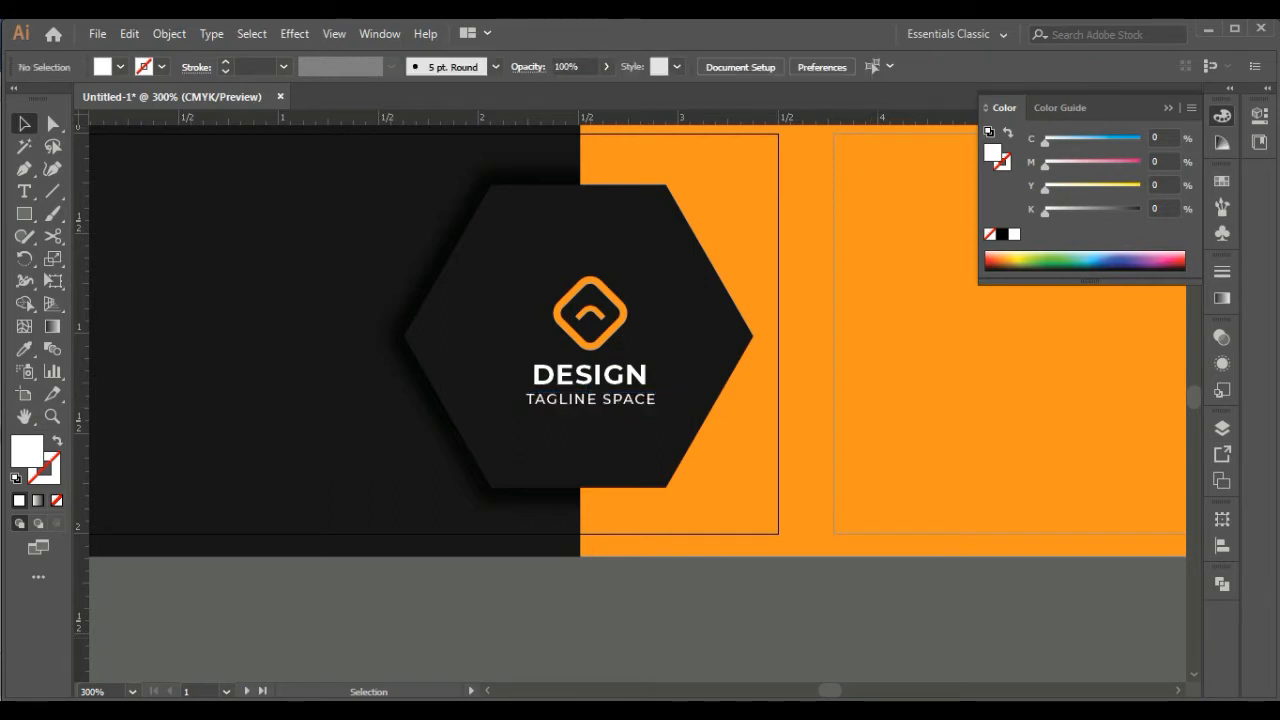
click(592, 399)
key(Left)
Align the icon, DESIGN and tagline horizontally to the center of the hexagon
shift+click(590, 374)
shift+click(590, 312)
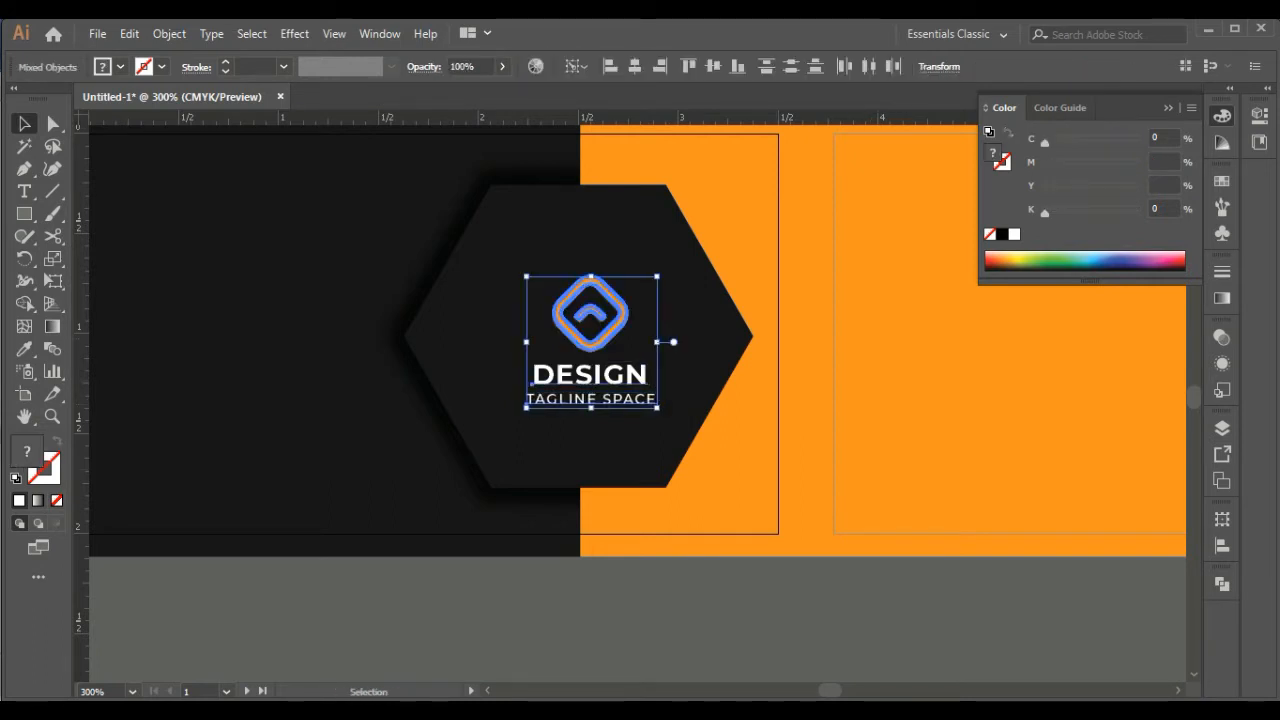
shift+click(592, 236)
click(592, 236)
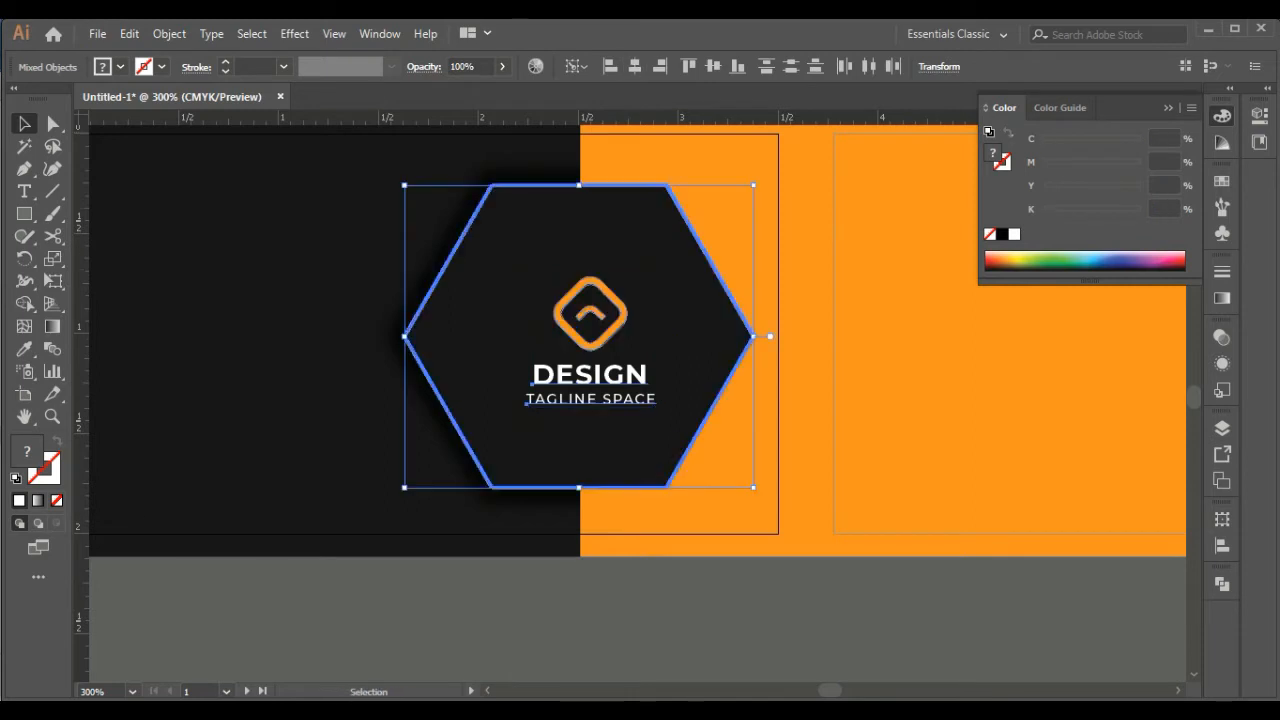
click(635, 66)
Center the icon, DESIGN and tagline on each other horizontally and distribute the vertical space between them evenly
click(578, 399)
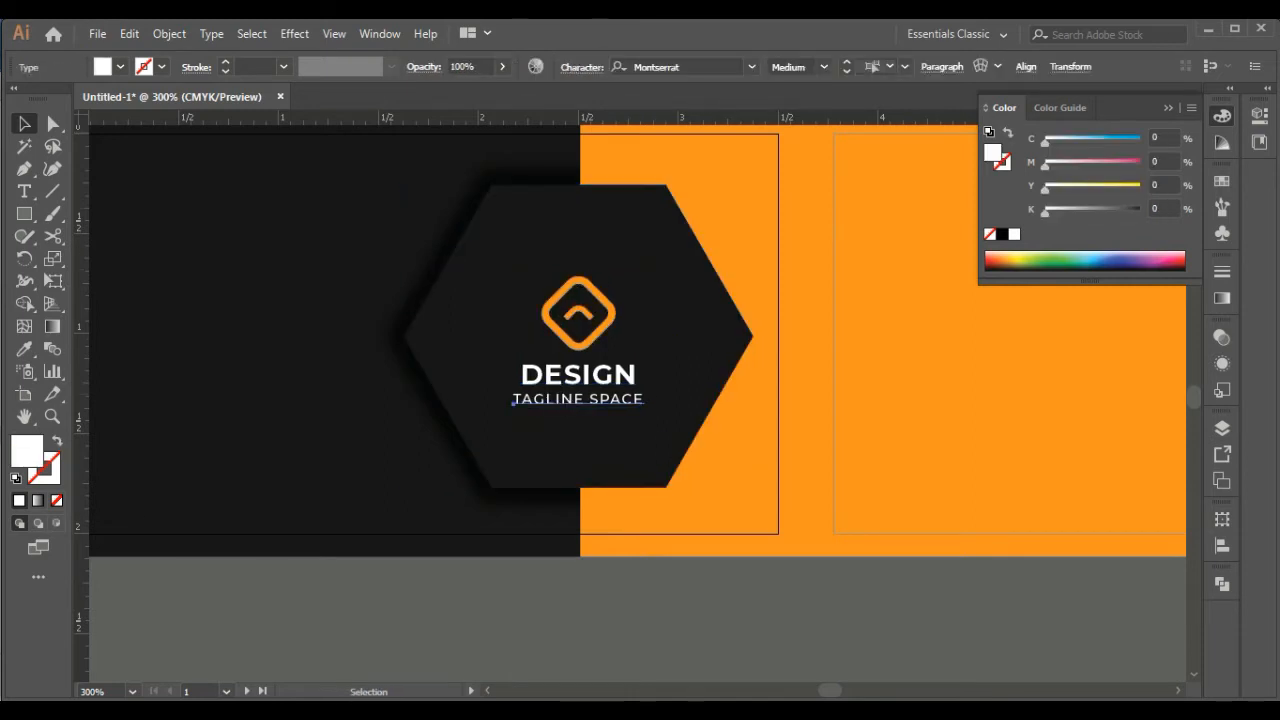
shift+click(578, 375)
shift+click(579, 345)
click(579, 345)
click(635, 66)
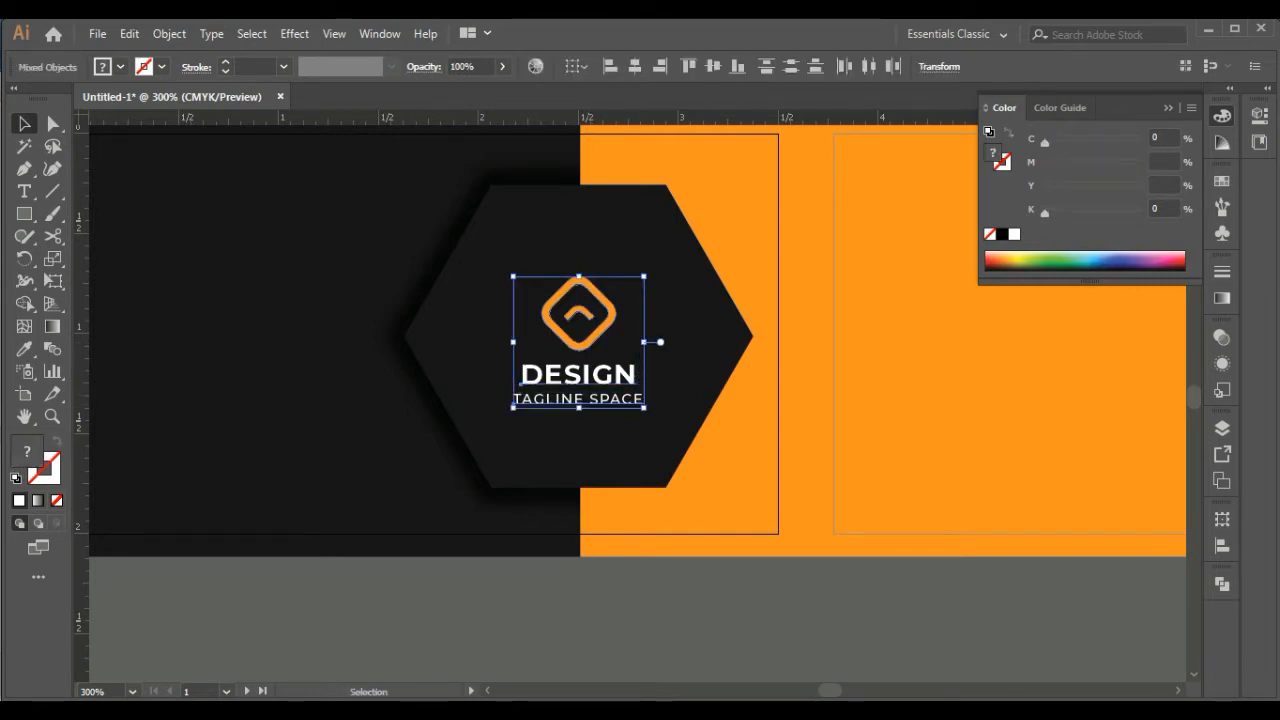
click(1222, 546)
click(1003, 672)
click(790, 620)
click(1168, 511)
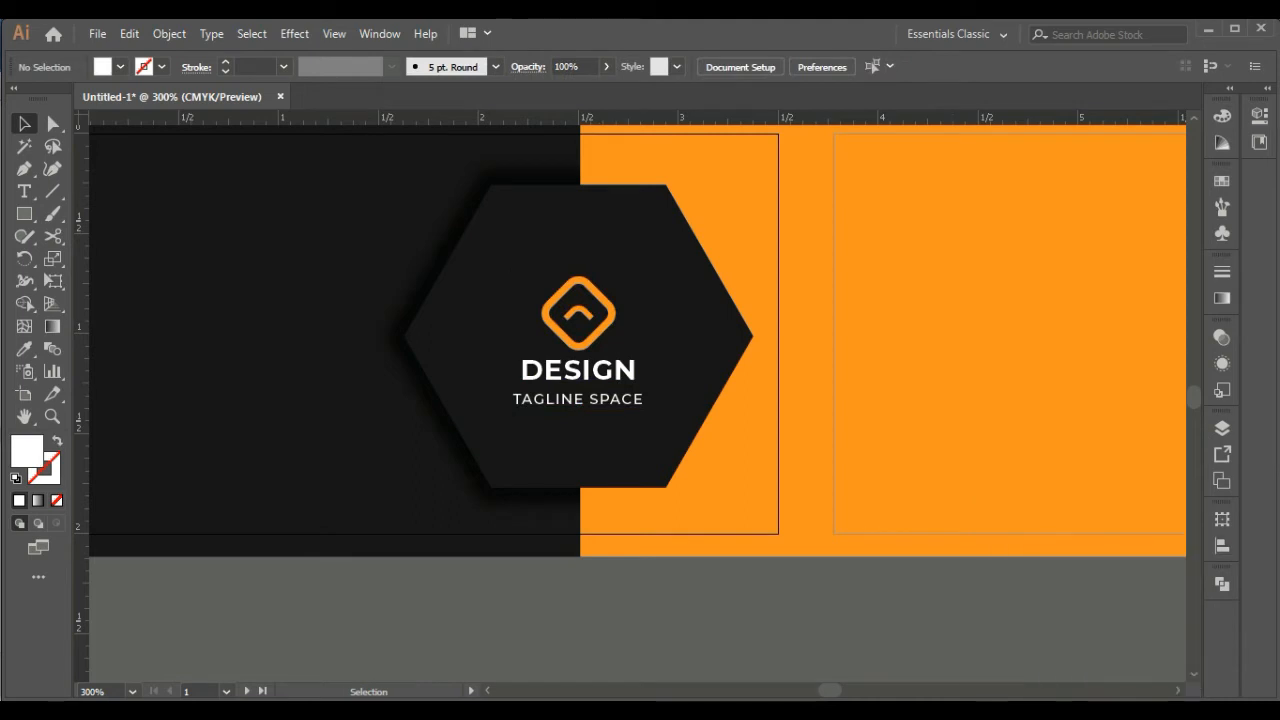
Move the tagline slightly up toward DESIGN and group the tagline, DESIGN and icon together
click(580, 410)
click(578, 400)
key(Up)
key(Up)
shift+click(578, 370)
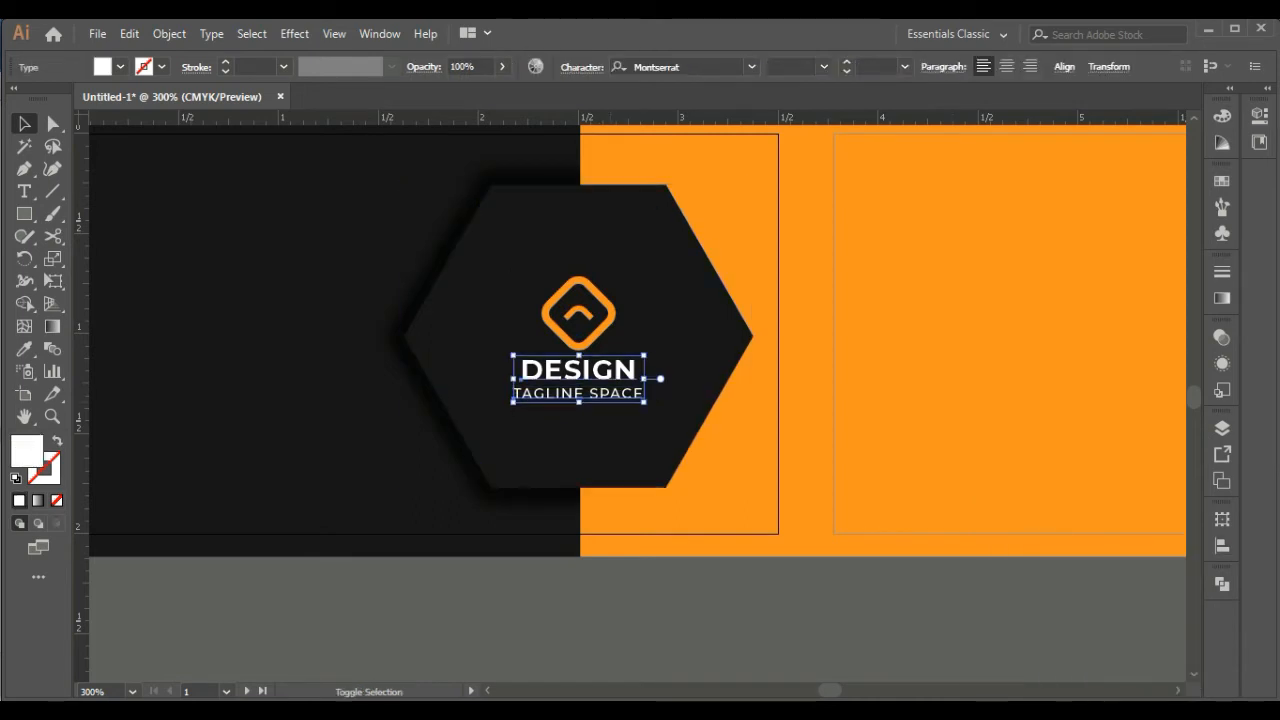
shift+click(593, 334)
right_click(593, 336)
click(628, 457)
click(680, 612)
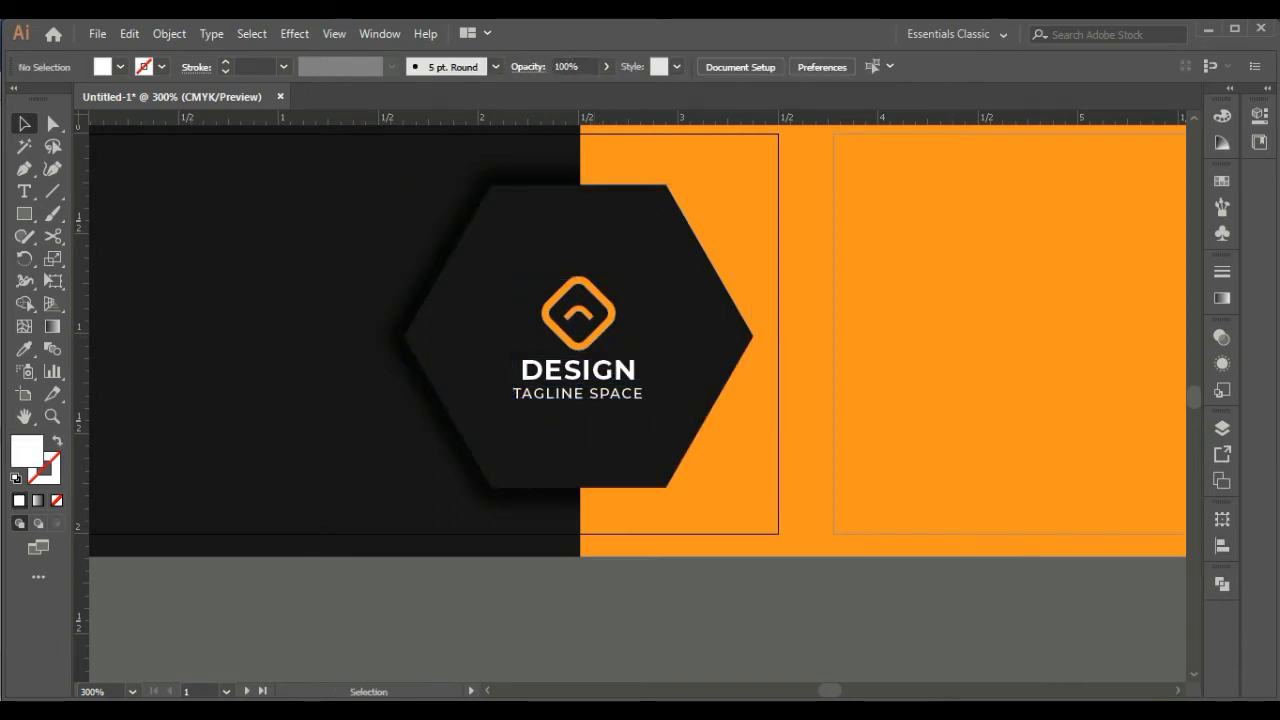
Align the logo group vertically to the center of the hexagon
click(580, 372)
shift+click(612, 240)
click(612, 240)
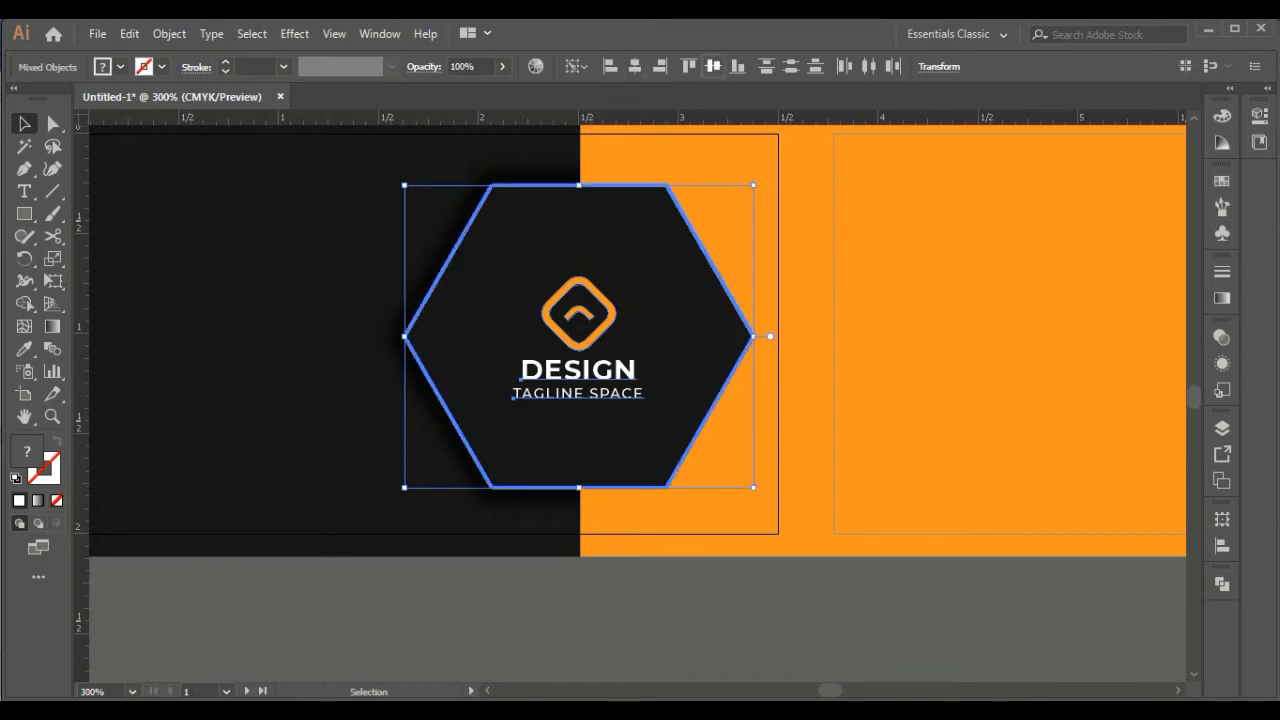
click(713, 66)
click(640, 610)
key(ctrl+minus)
key(ctrl+minus)
drag(450, 520, 603, 510)
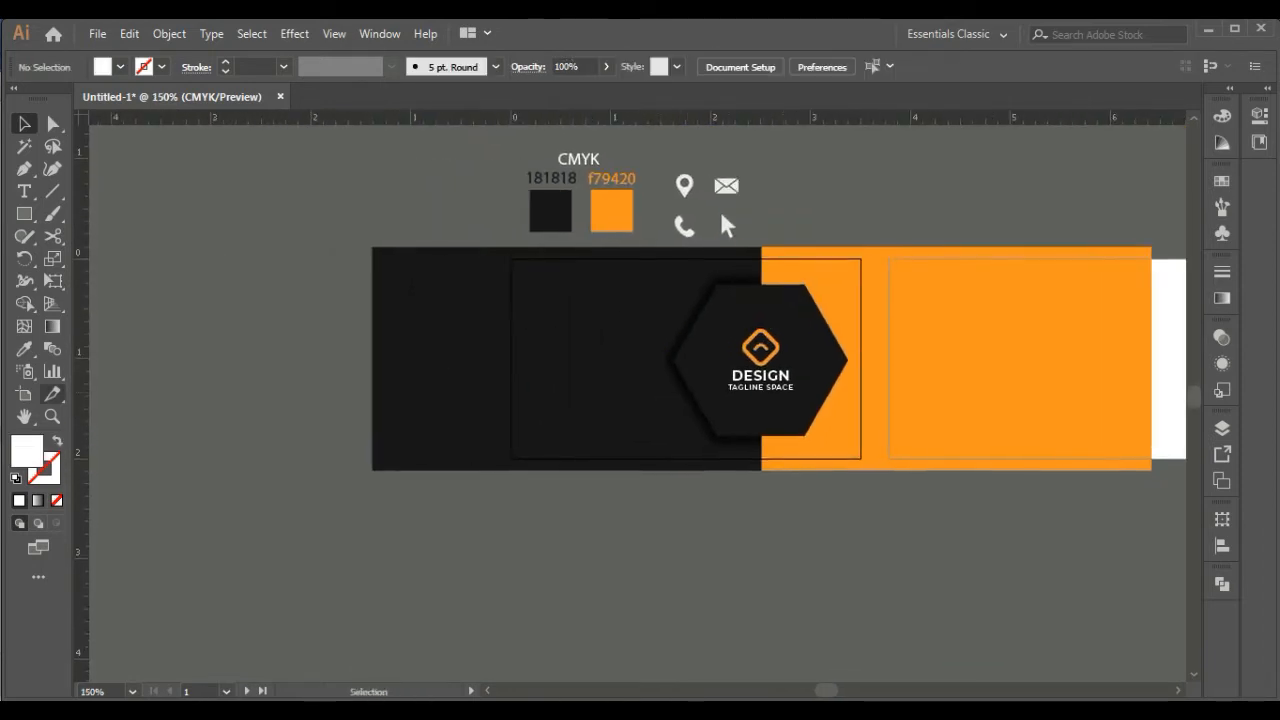
key(t)
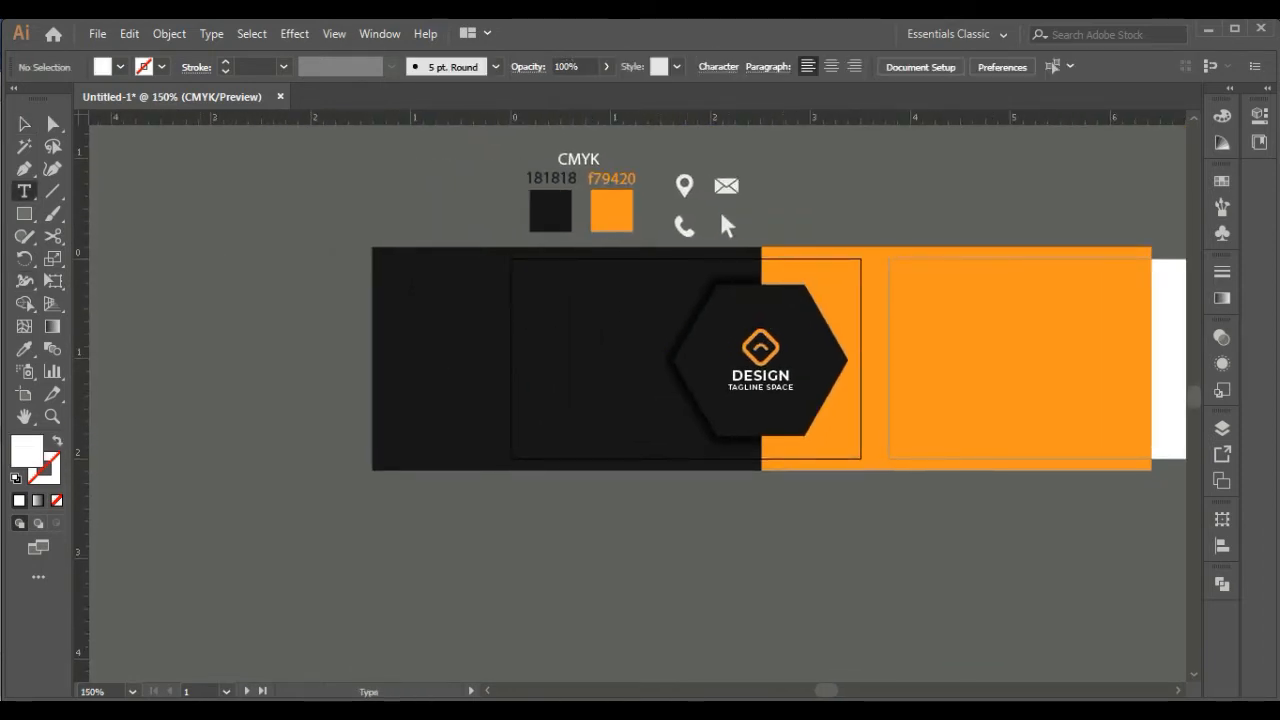
click(200, 429)
key(Escape)
drag(309, 446, 506, 467)
click(24, 124)
scroll(506, 460, left, 3)
key(ctrl+z)
key(Delete)
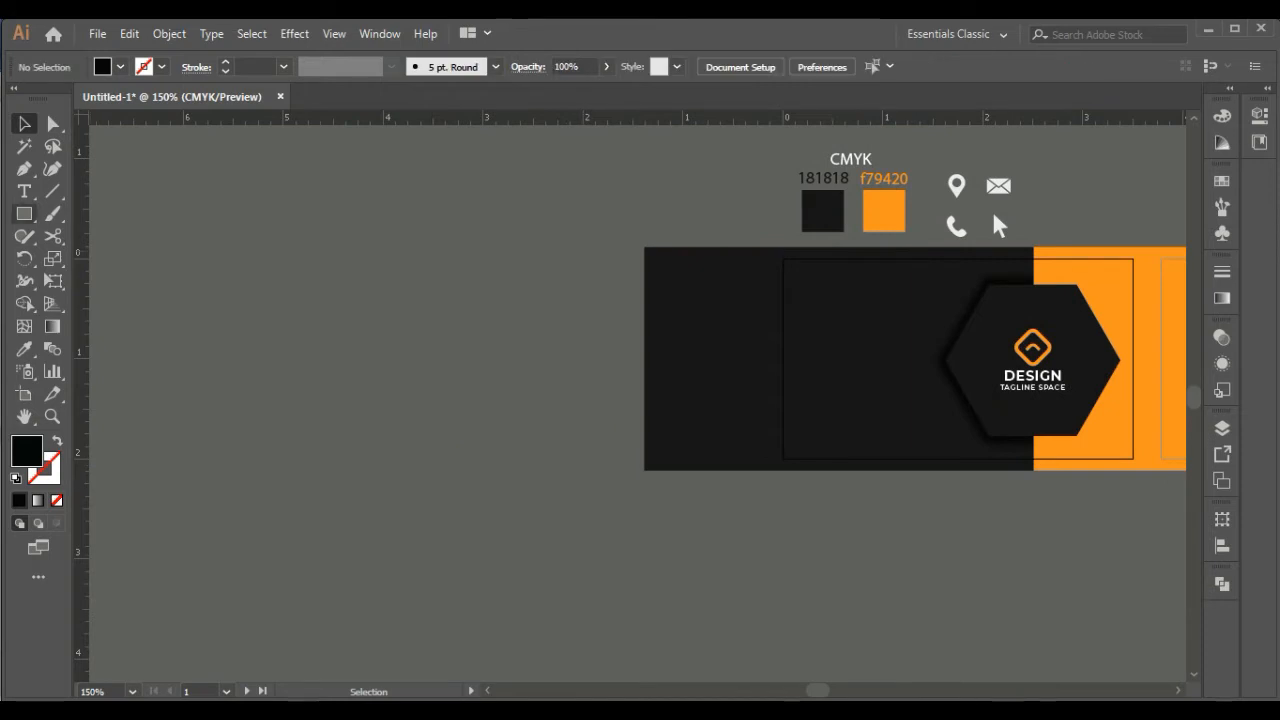
Create the placeholder text "Lorem ipsum dolor" in 9 pt Montserrat Medium in the empty area left of the card
key(t)
drag(554, 379, 565, 379)
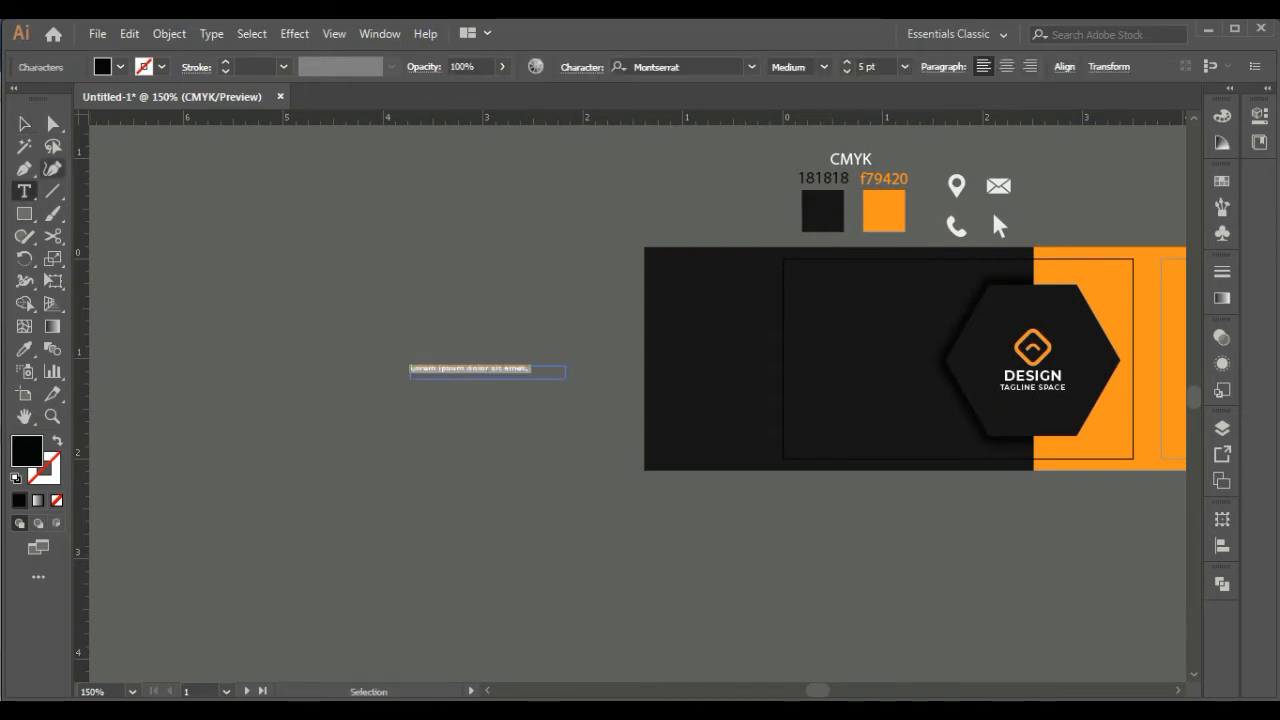
key(Escape)
key(ctrl+shift+period)
key(ctrl+shift+period)
key(ctrl+shift+period)
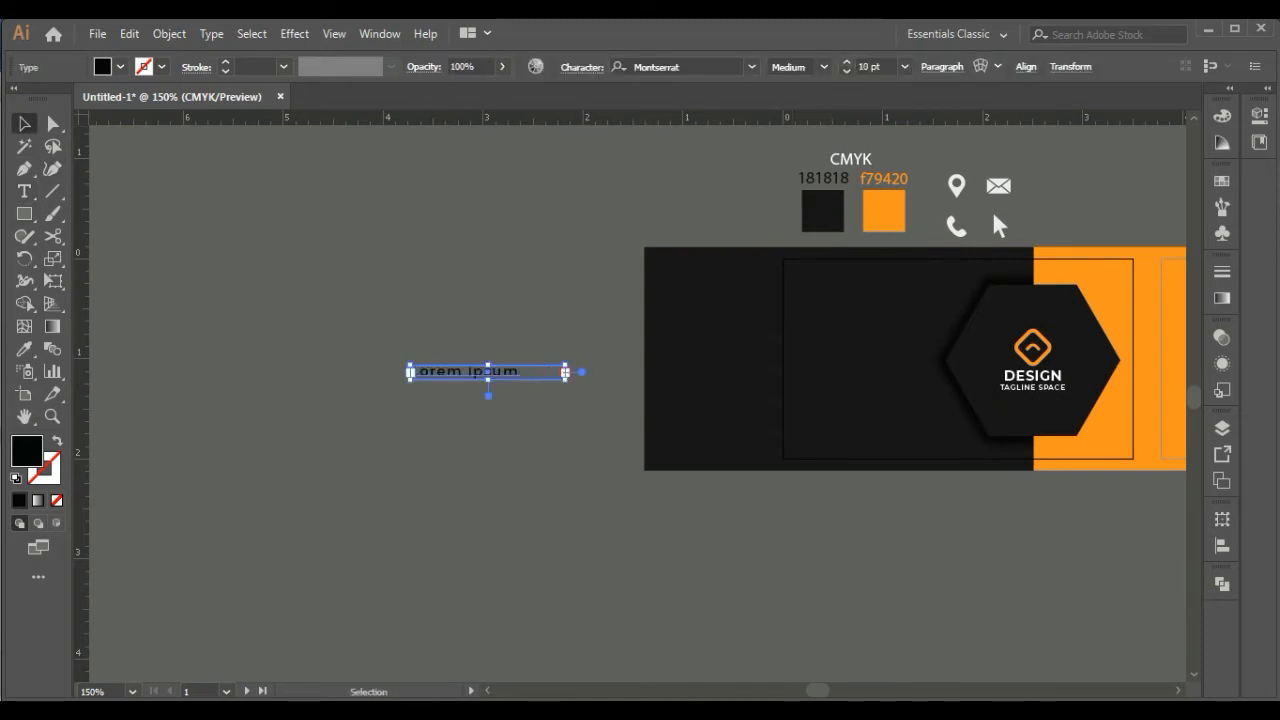
double_click(487, 371)
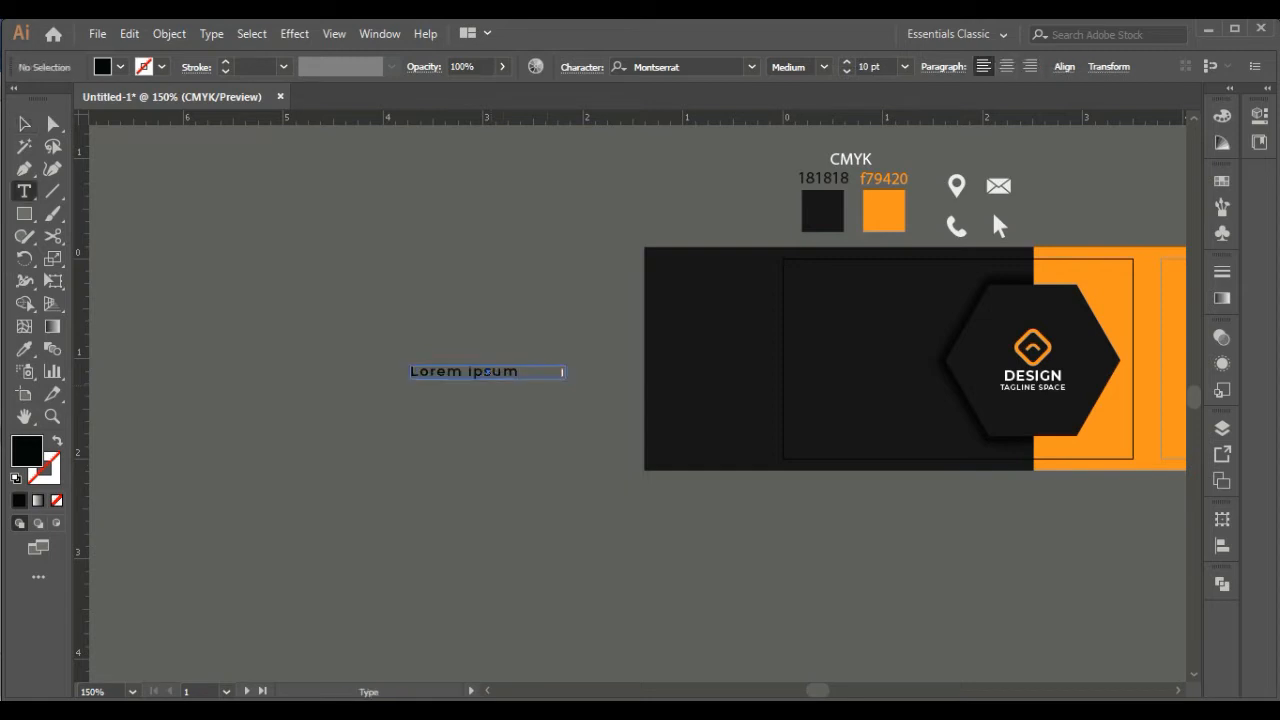
key(ctrl+a)
key(ctrl+shift+comma)
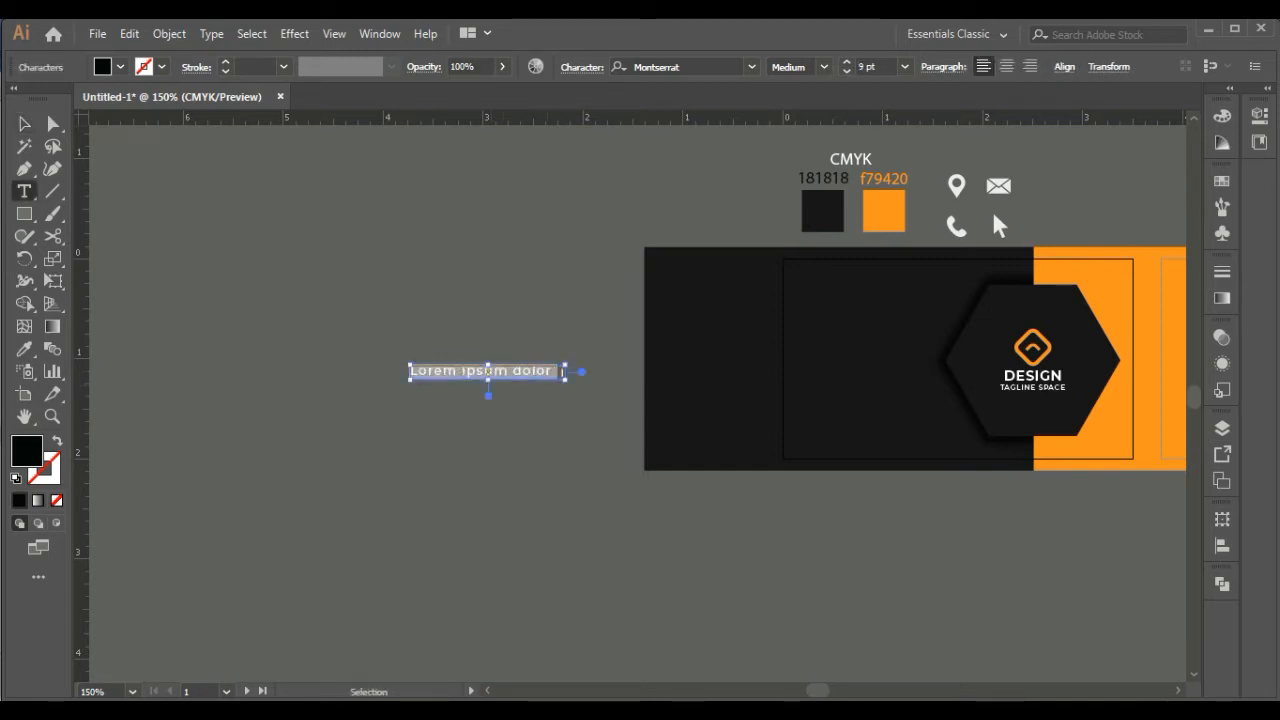
key(Escape)
key(Delete)
key(ctrl+z)
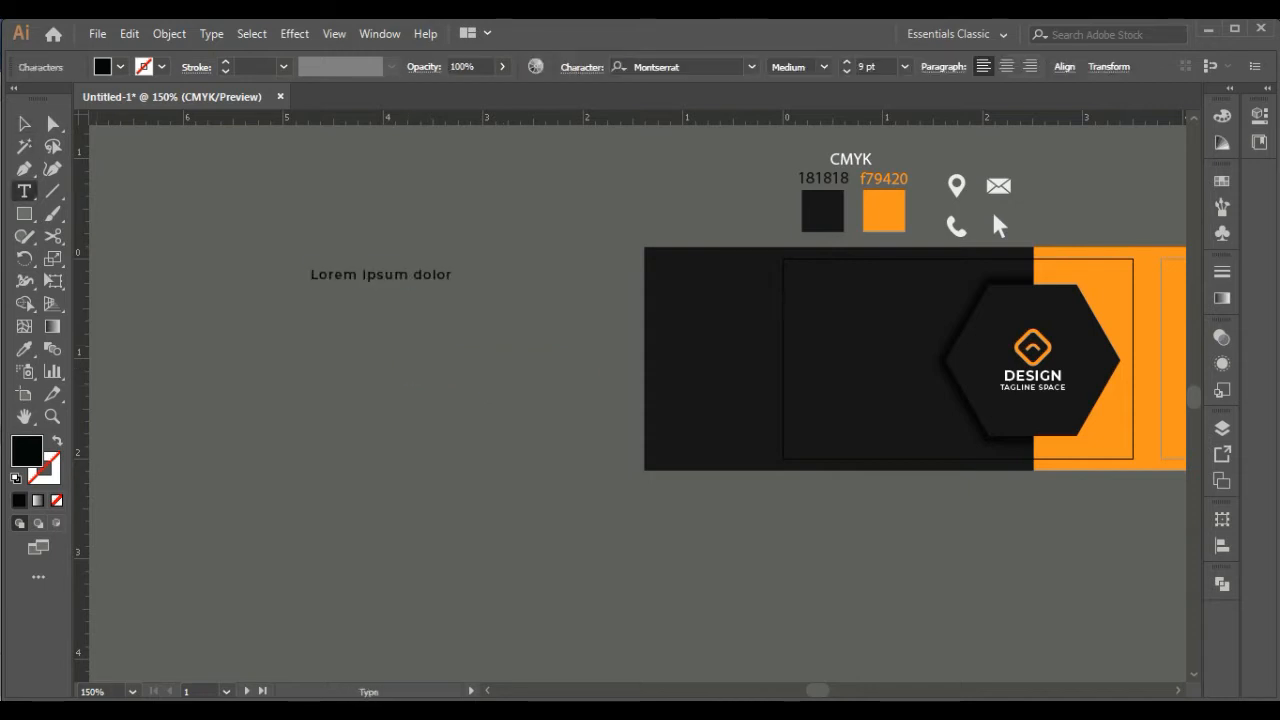
Rotate the placeholder text to read vertically downward, enlarge it to about 23 pt and set its tracking to 25
click(24, 124)
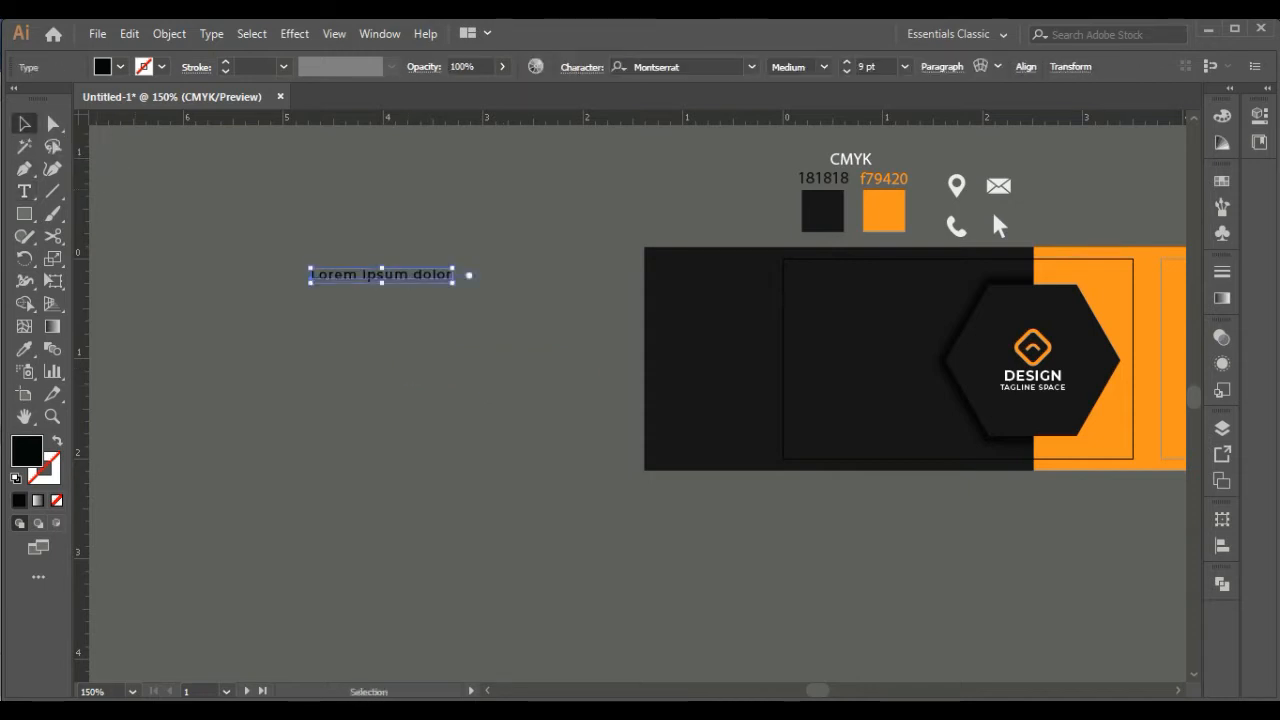
drag(452, 283, 376, 460)
click(582, 67)
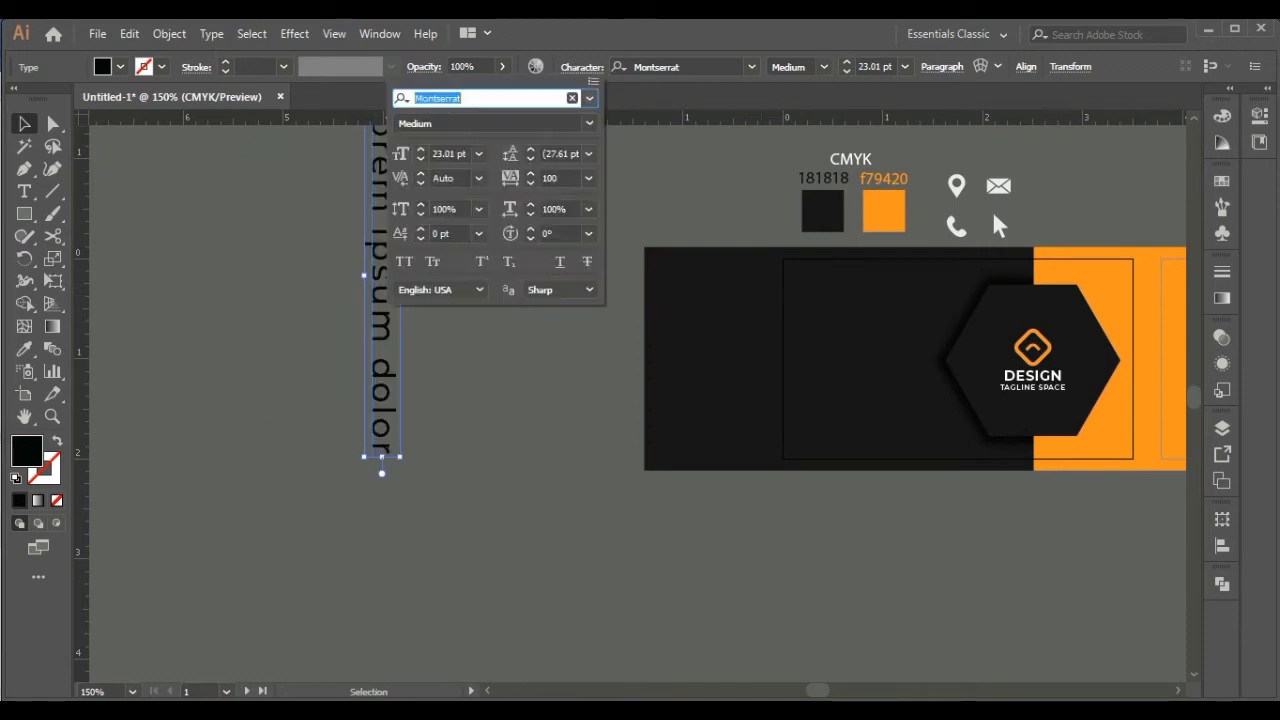
click(589, 178)
click(608, 394)
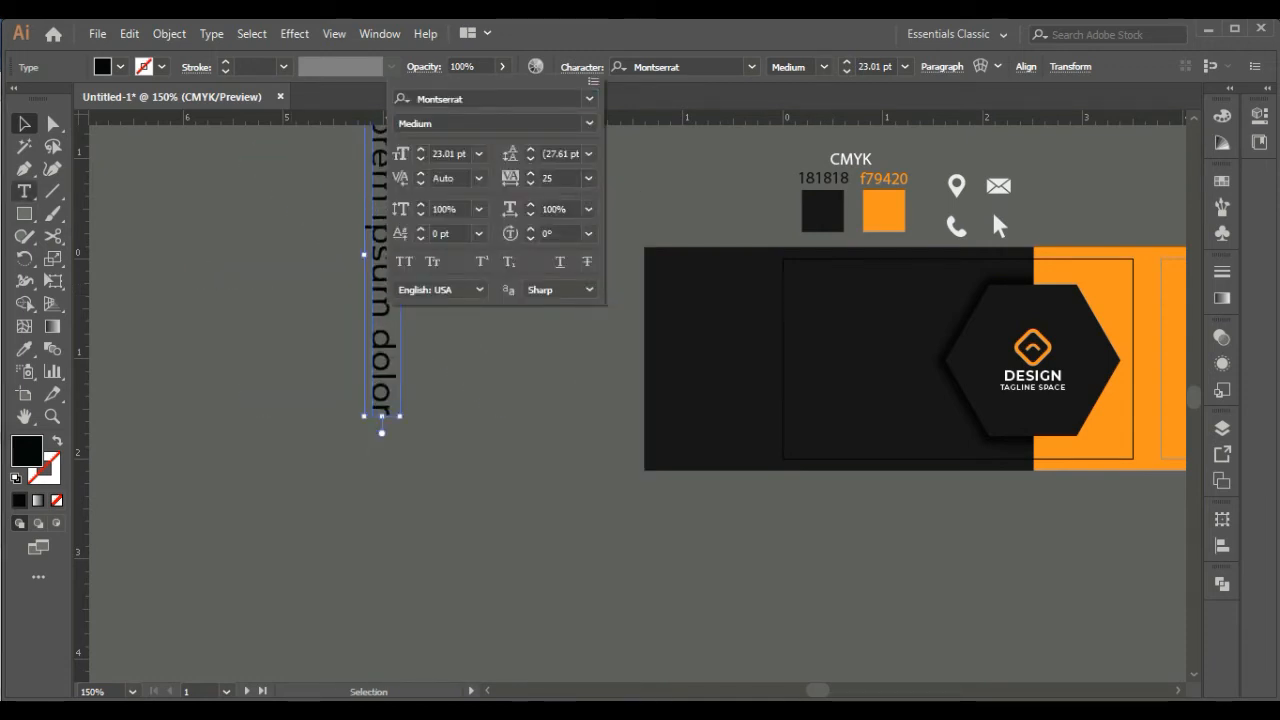
key(Escape)
Capitalize the last word of the vertical placeholder text so it reads "Dolor"
key(t)
drag(381, 328, 381, 349)
text(D)
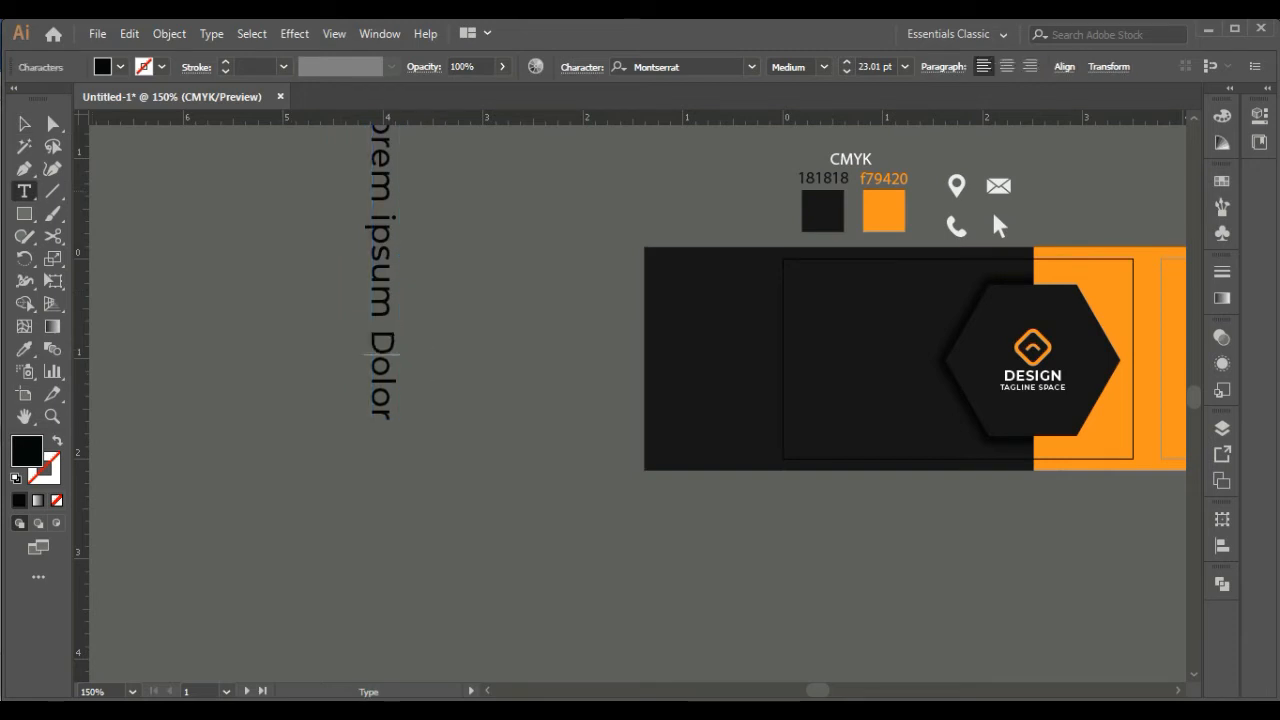
key(Escape)
Scale the vertical text down to about 14 pt and place it just inside the card's left edge
drag(381, 300, 530, 458)
drag(548, 575, 540, 511)
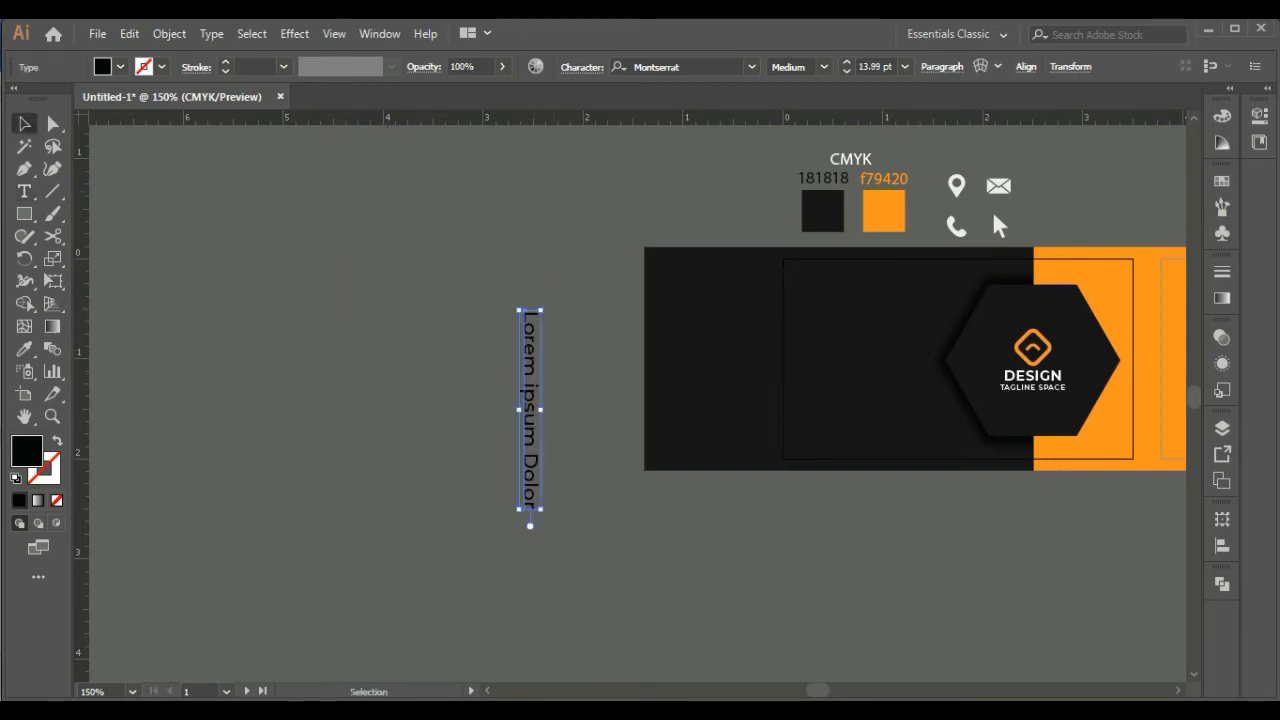
drag(529, 410, 796, 360)
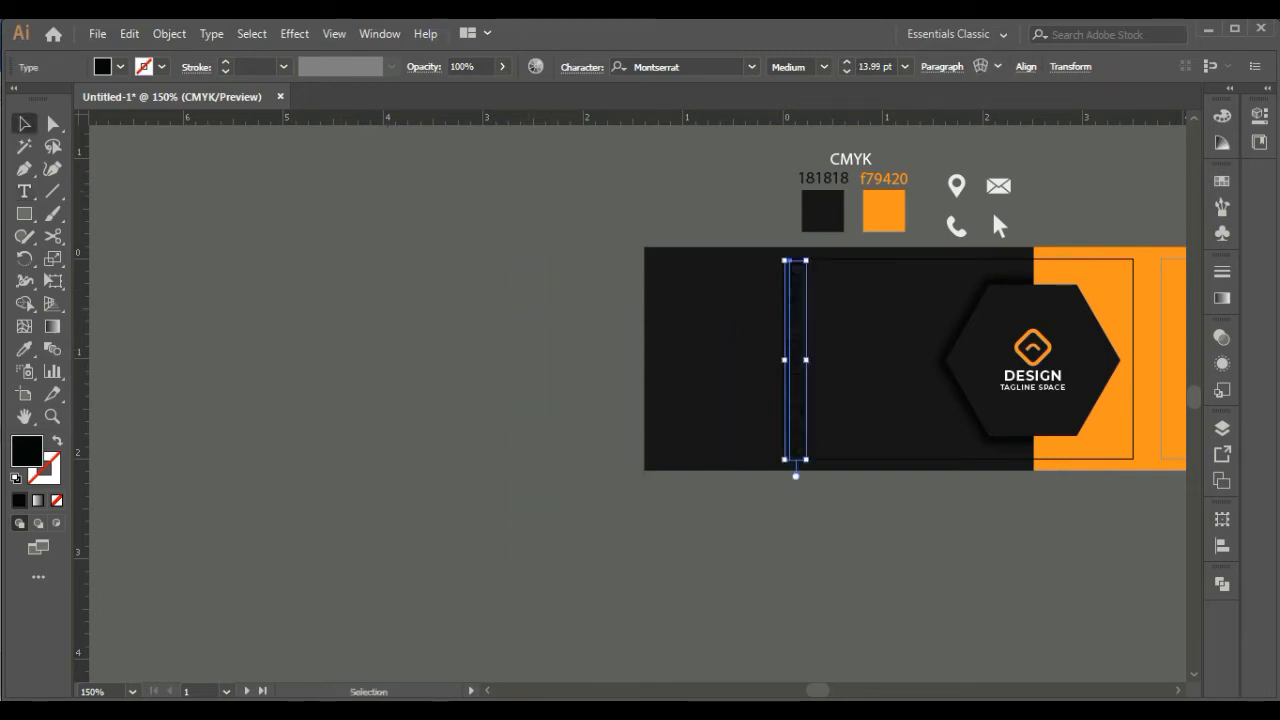
Color the vertical "Lorem ipsum Dolor" text white
click(1222, 181)
click(992, 232)
click(1222, 116)
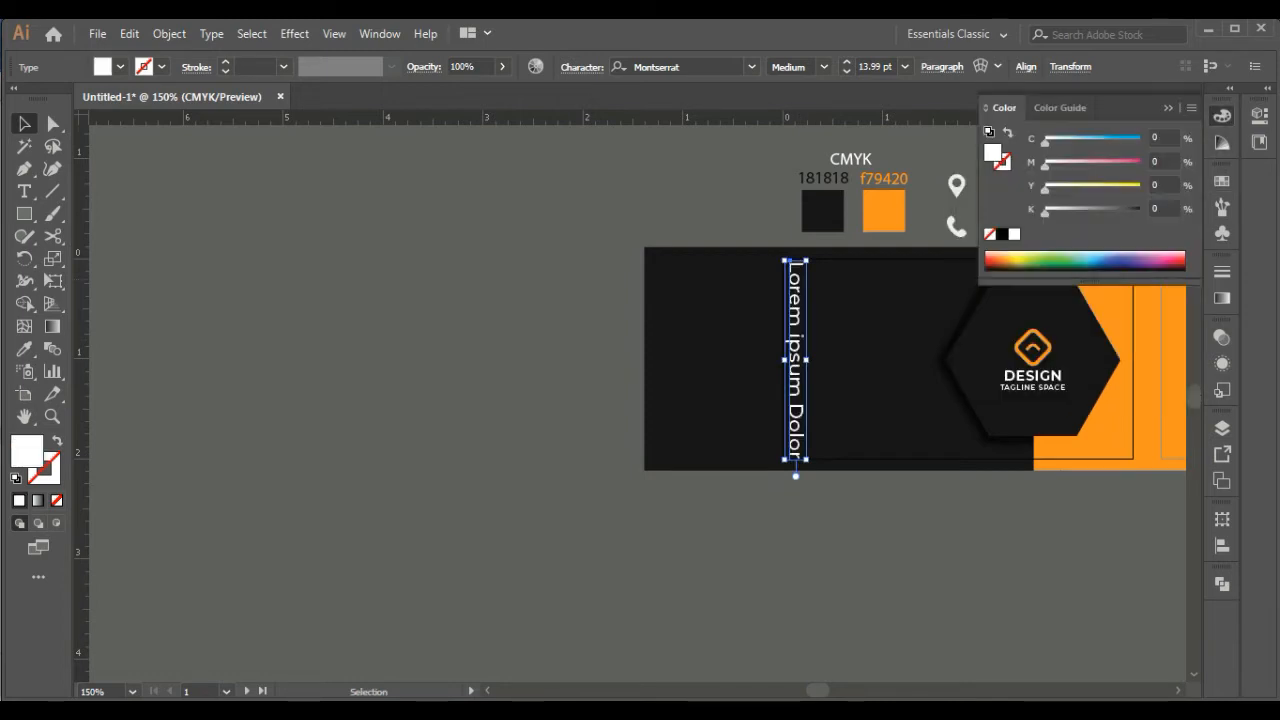
click(1222, 116)
Scale the white vertical text down further, keeping it vertically centered near the card's left edge
drag(806, 460, 802, 421)
key(ctrl+shift+a)
key(ctrl+plus)
key(ctrl+plus)
key(ctrl+plus)
drag(1048, 290, 403, 366)
click(436, 370)
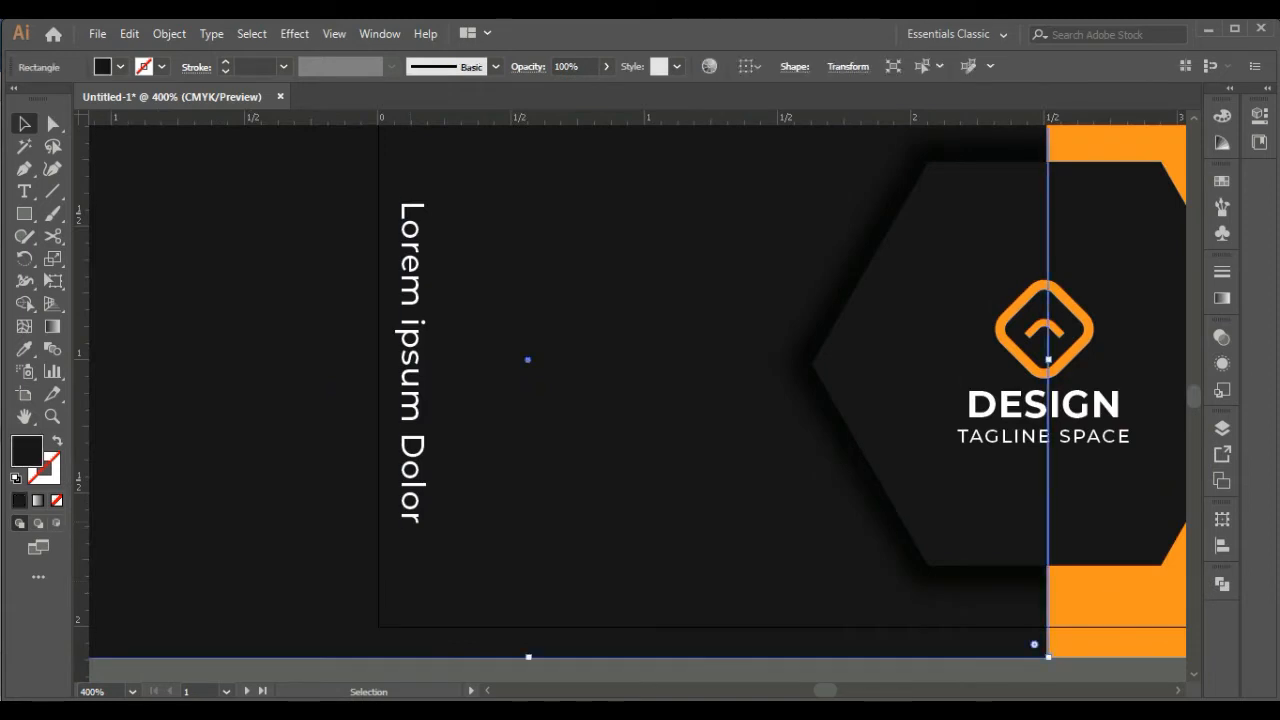
Nudge the white vertical text slightly to the right, away from the card's left edge
click(411, 366)
key(Right)
key(Right)
key(Right)
key(Right)
key(Right)
key(Right)
key(Right)
key(ctrl+shift+a)
key(ctrl+minus)
key(ctrl+minus)
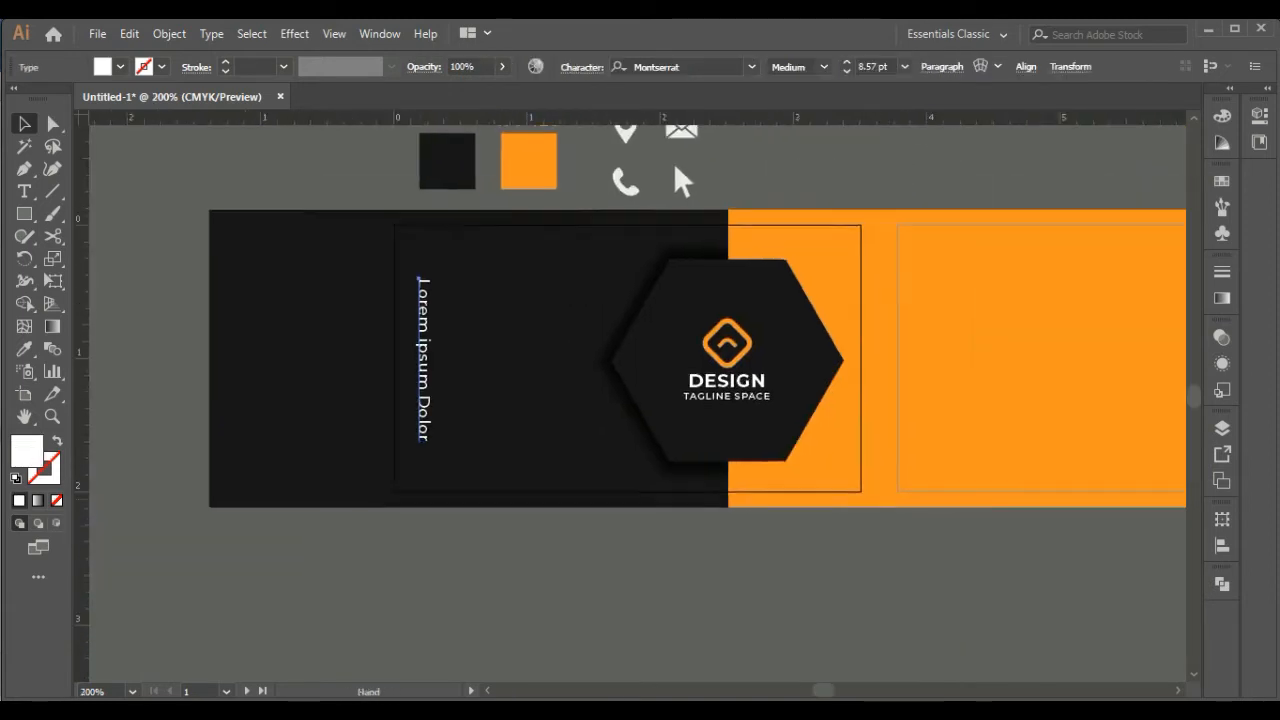
Add a vertical guide aligned with the rightmost corner of the hexagon
drag(82, 353, 385, 216)
key(ctrl+plus)
key(ctrl+plus)
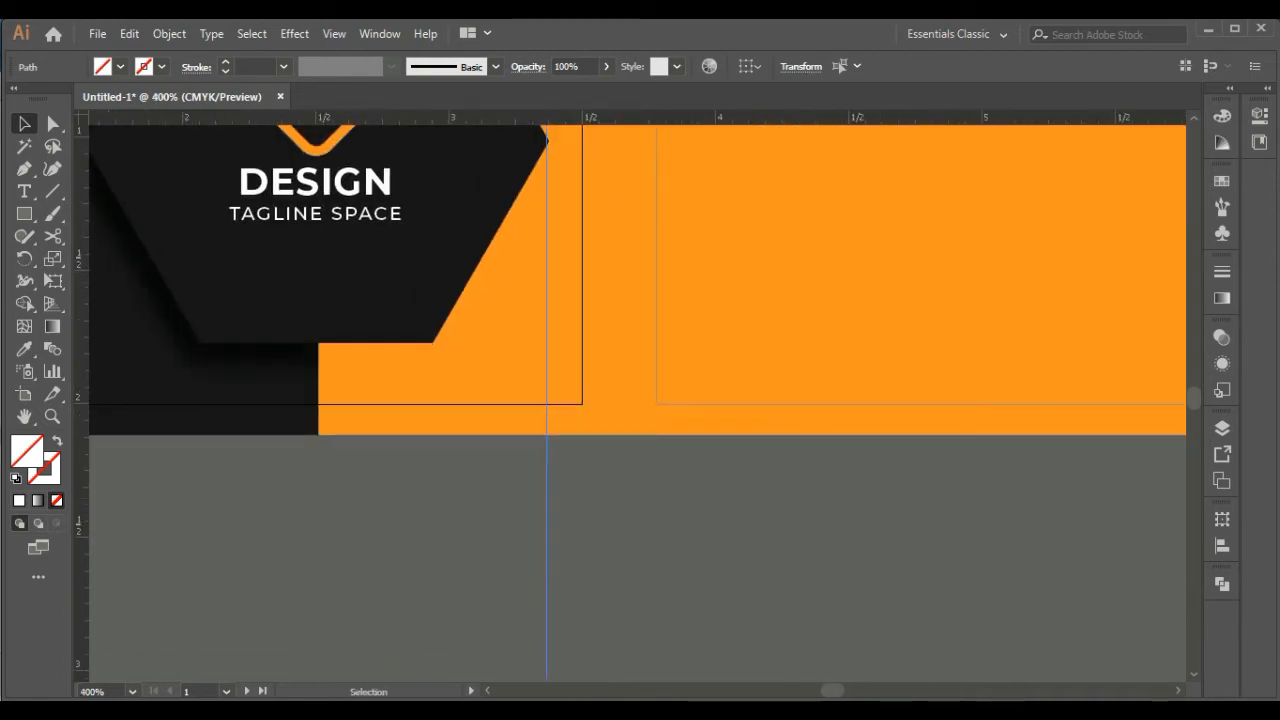
drag(546, 470, 548, 470)
drag(548, 470, 546, 564)
Draw a small white spacer rectangle in the card's lower-right corner, spanning from the guide to the card's right edge
key(m)
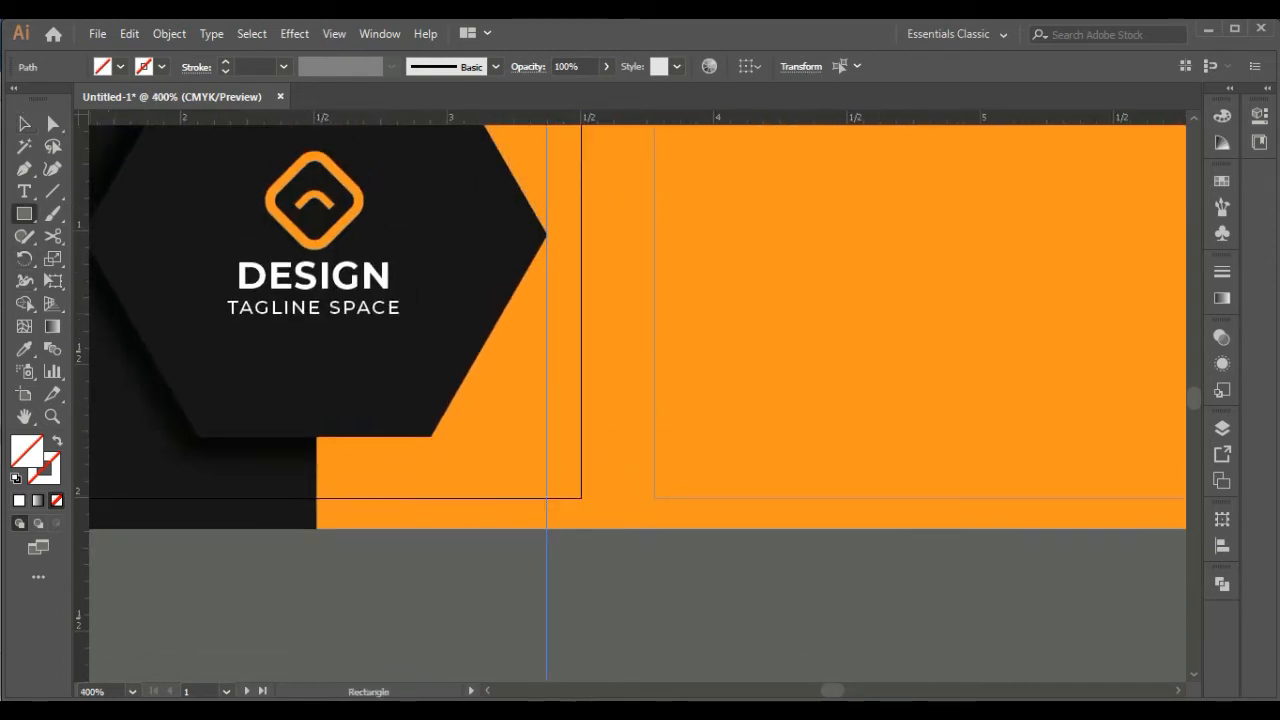
drag(581, 497, 581, 497)
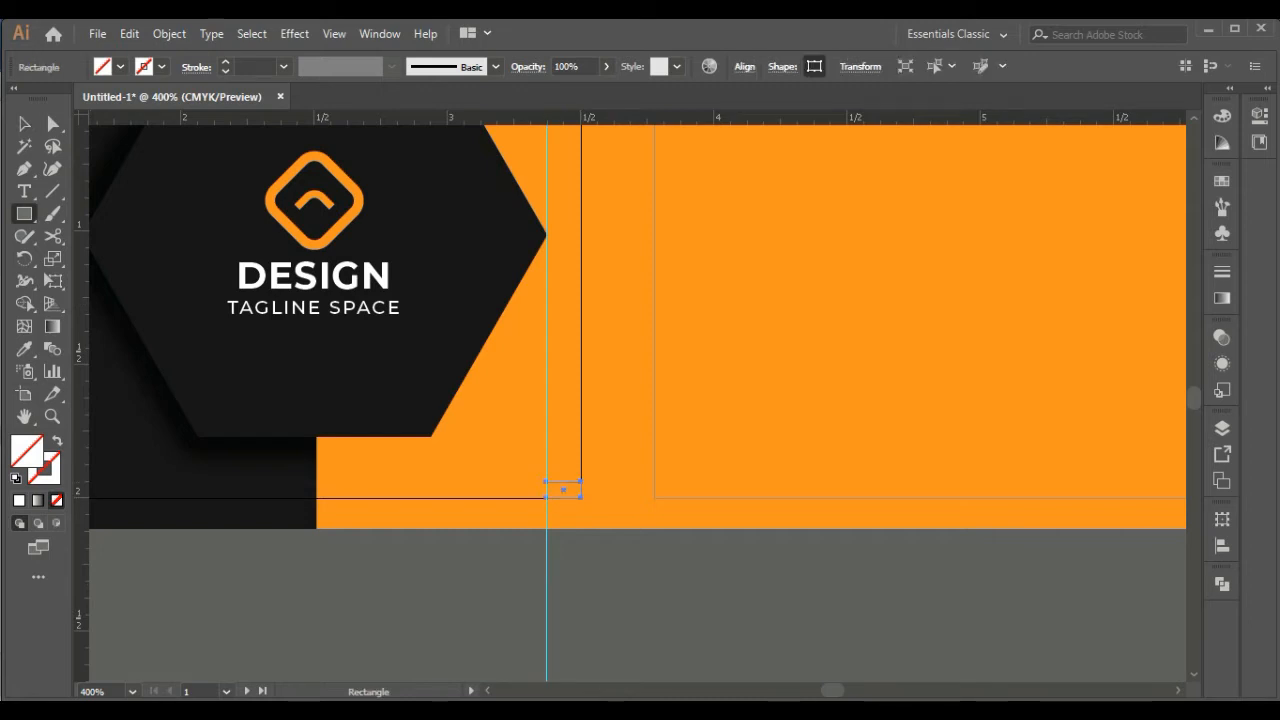
click(19, 500)
click(24, 124)
click(450, 596)
drag(450, 596, 825, 570)
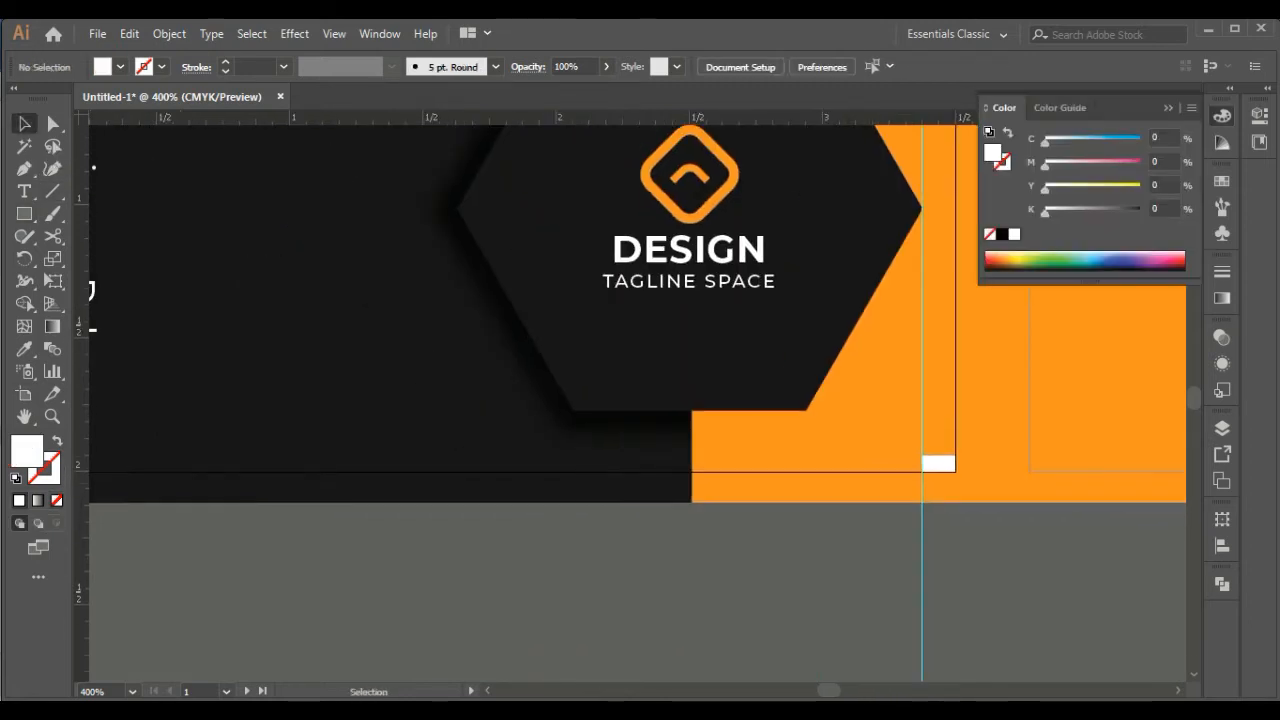
Move the white spacer rectangle into the card's lower-left corner, flush with the card's left edge
drag(731, 503, 418, 516)
drag(418, 516, 880, 542)
click(868, 600)
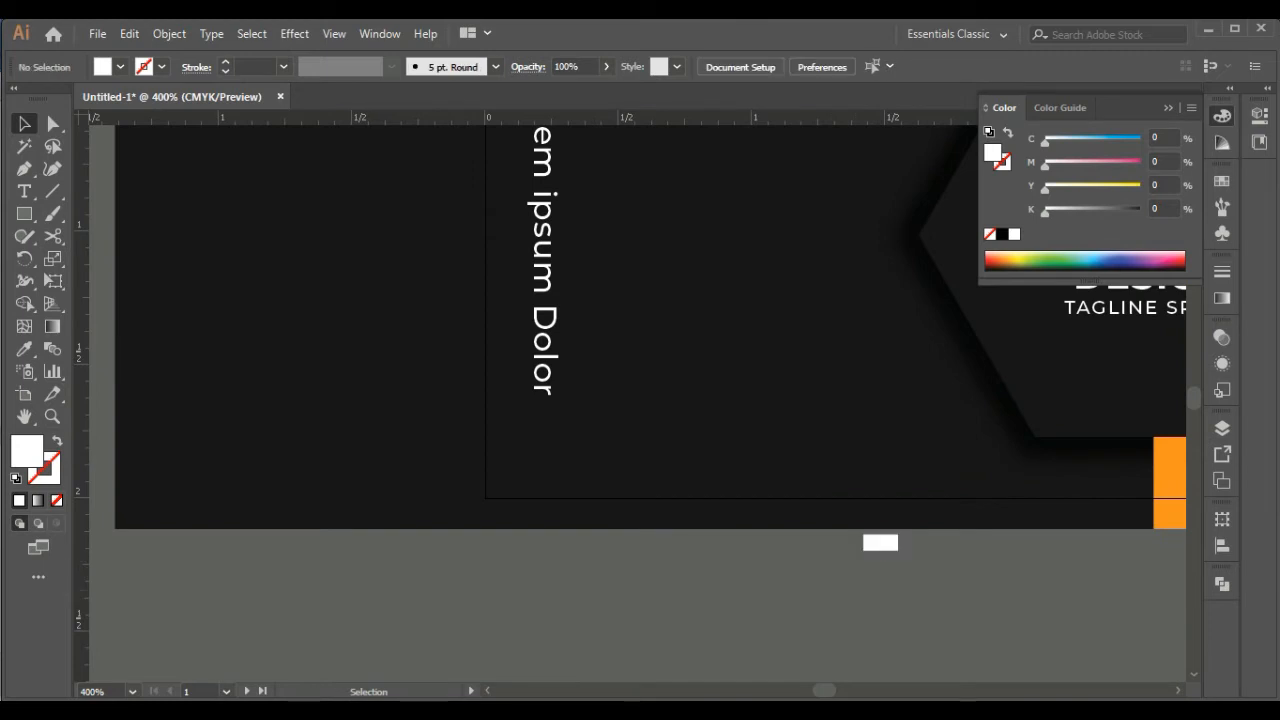
drag(514, 488, 496, 489)
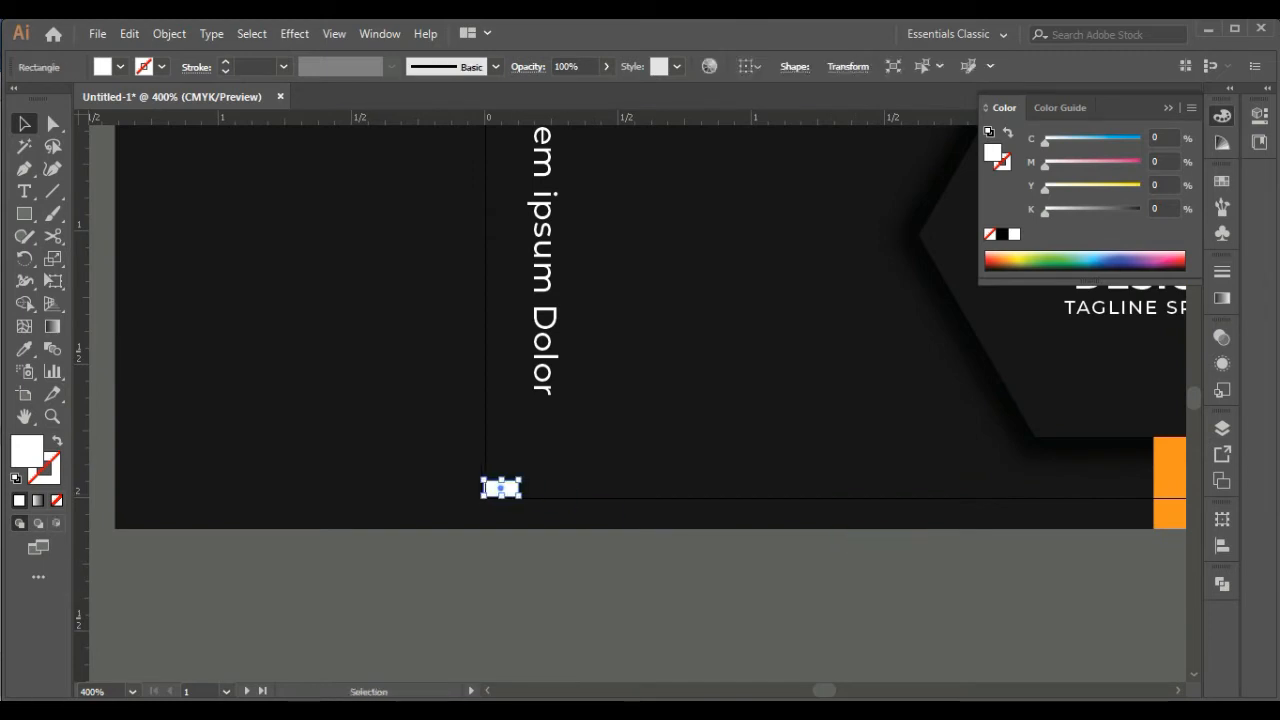
click(610, 590)
key(ctrl+plus)
key(ctrl+plus)
drag(610, 590, 658, 425)
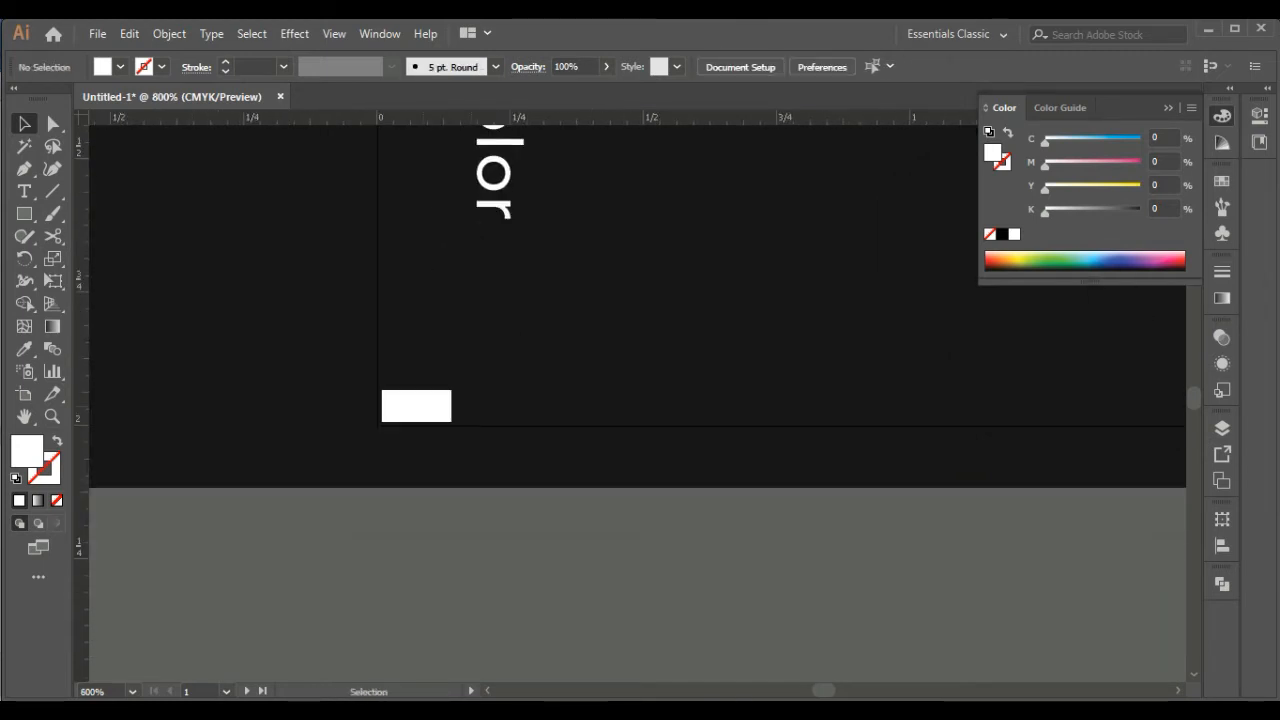
drag(416, 405, 414, 405)
Add a vertical guide along the spacer rectangle's right side and delete the rectangle
drag(82, 402, 448, 402)
click(428, 406)
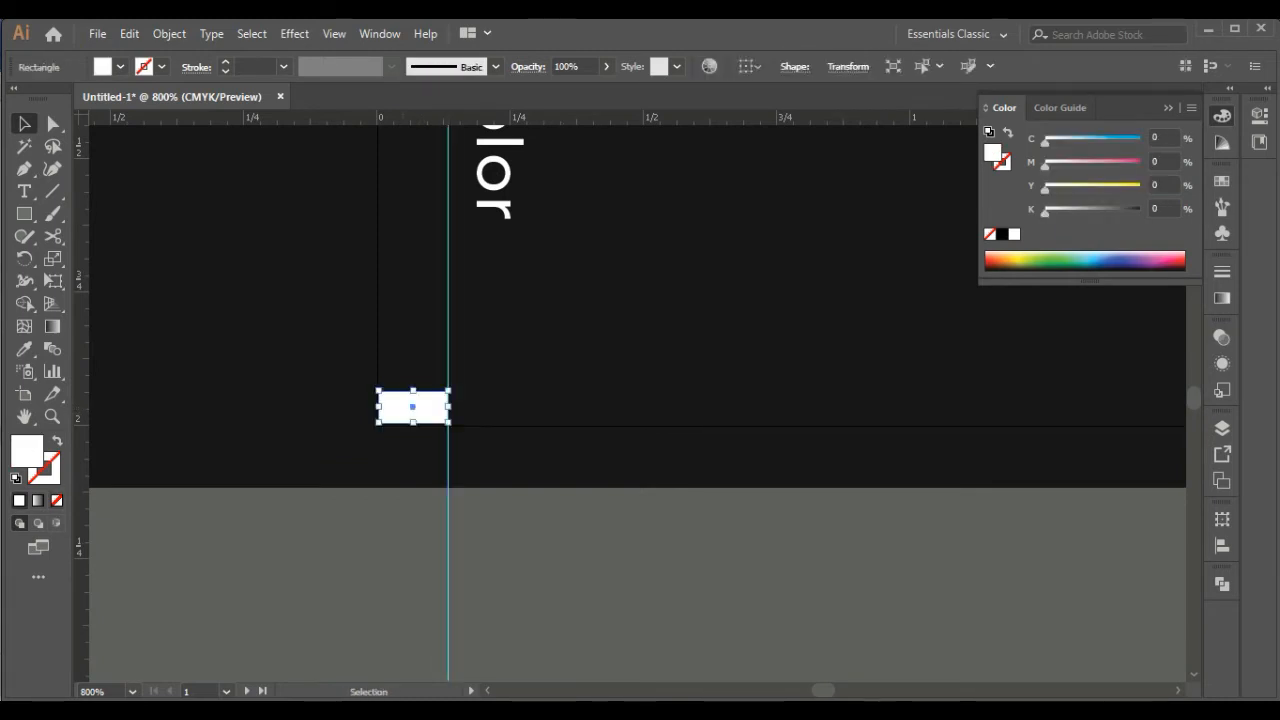
key(Delete)
Move the vertical text so it starts at the left guide and set its font style to SemiBold
key(ctrl+minus)
key(ctrl+minus)
key(ctrl+minus)
key(ctrl+minus)
drag(603, 300, 510, 405)
click(790, 67)
key(Down)
key(Return)
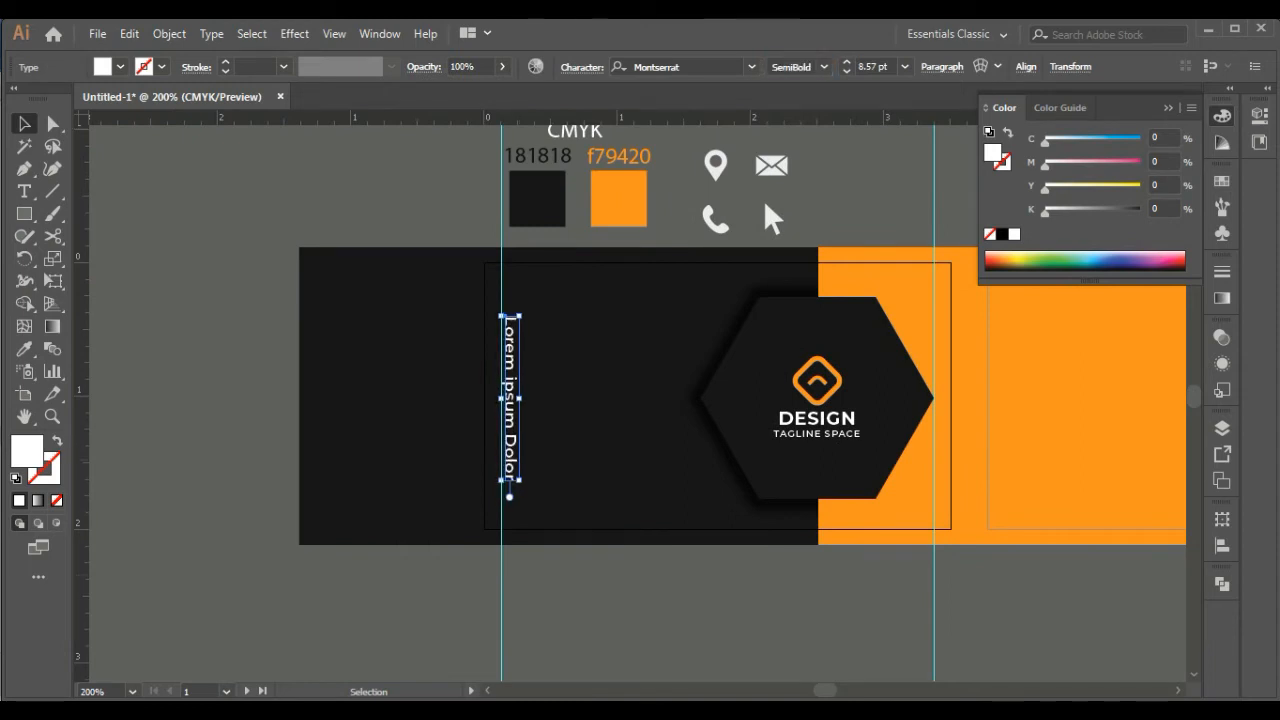
Reduce the character tracking of the vertical text
key(ctrl+shift+a)
click(510, 400)
click(582, 67)
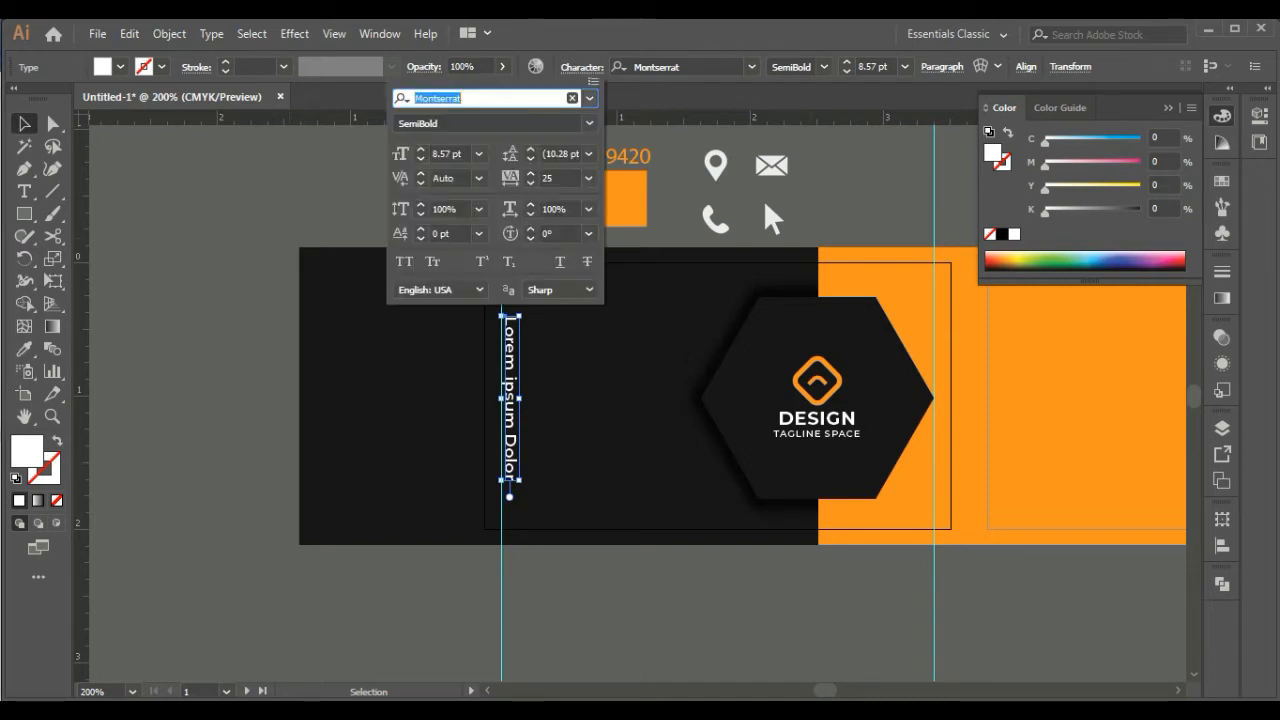
click(588, 178)
click(605, 326)
click(610, 600)
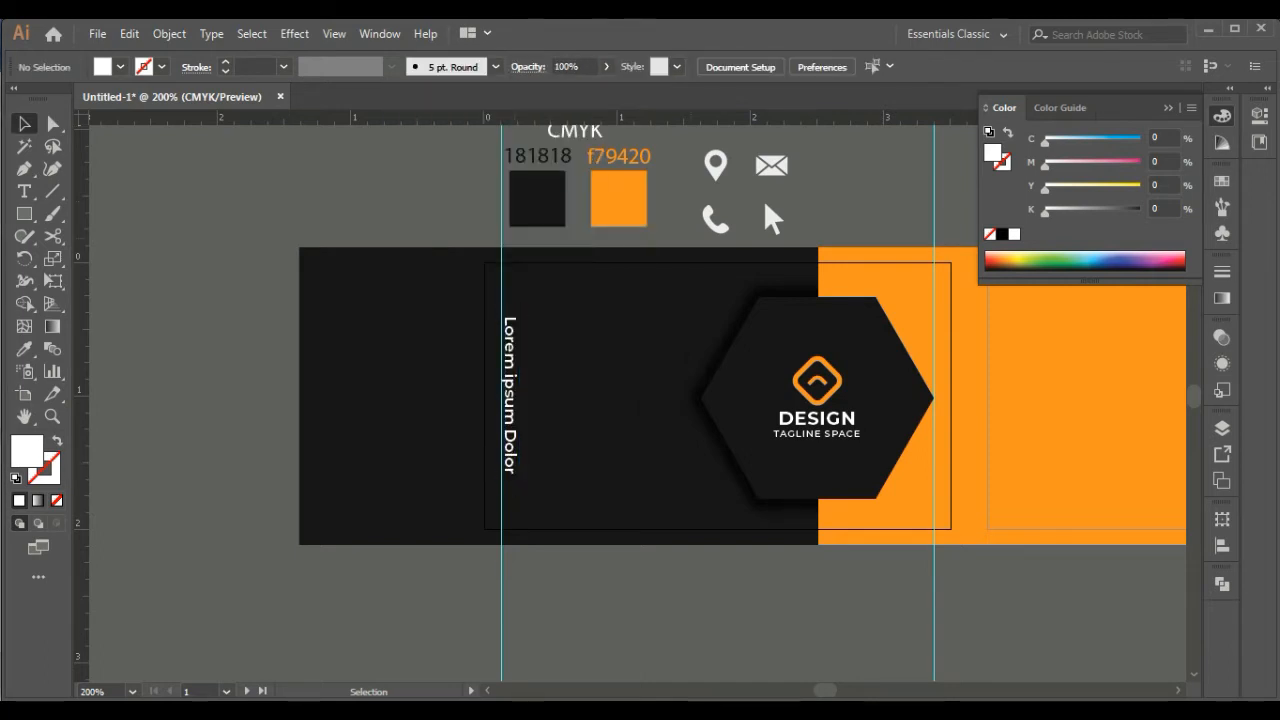
Align the vertical text's center vertically with the logo group, using the logo group as the reference
click(510, 395)
shift+click(817, 419)
click(817, 419)
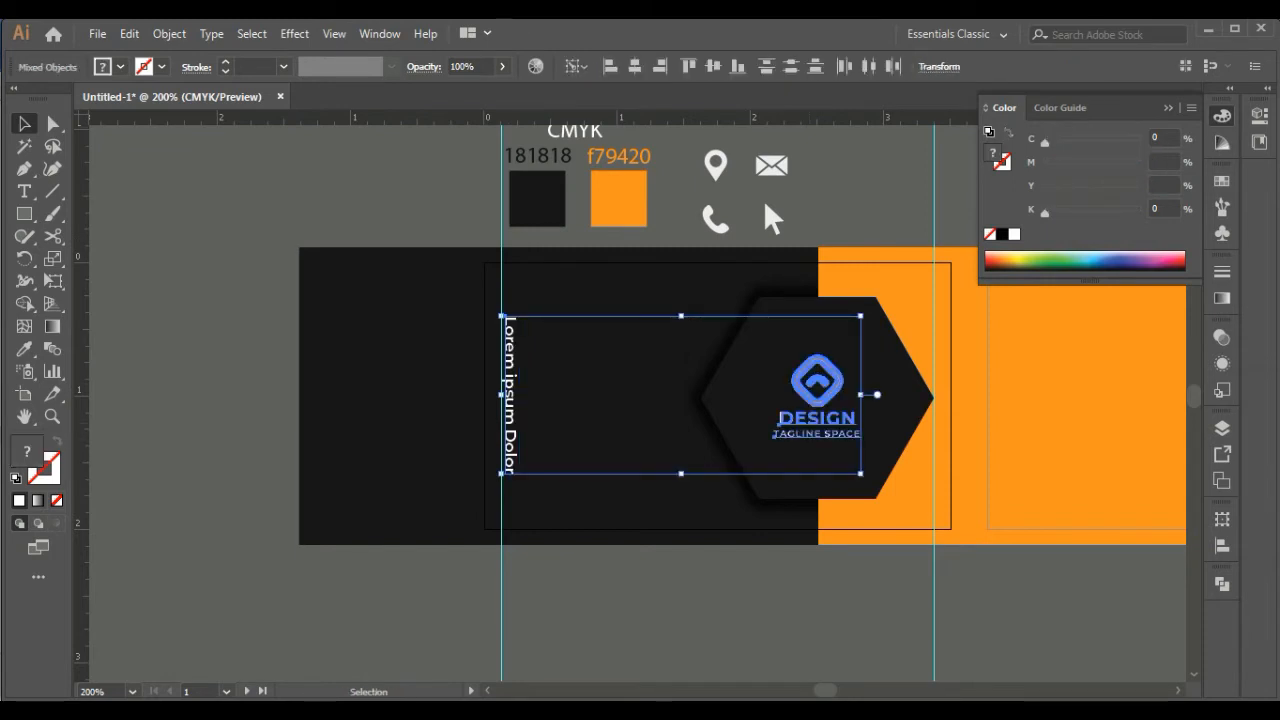
click(713, 67)
click(640, 610)
Delete both vertical guides
click(501, 606)
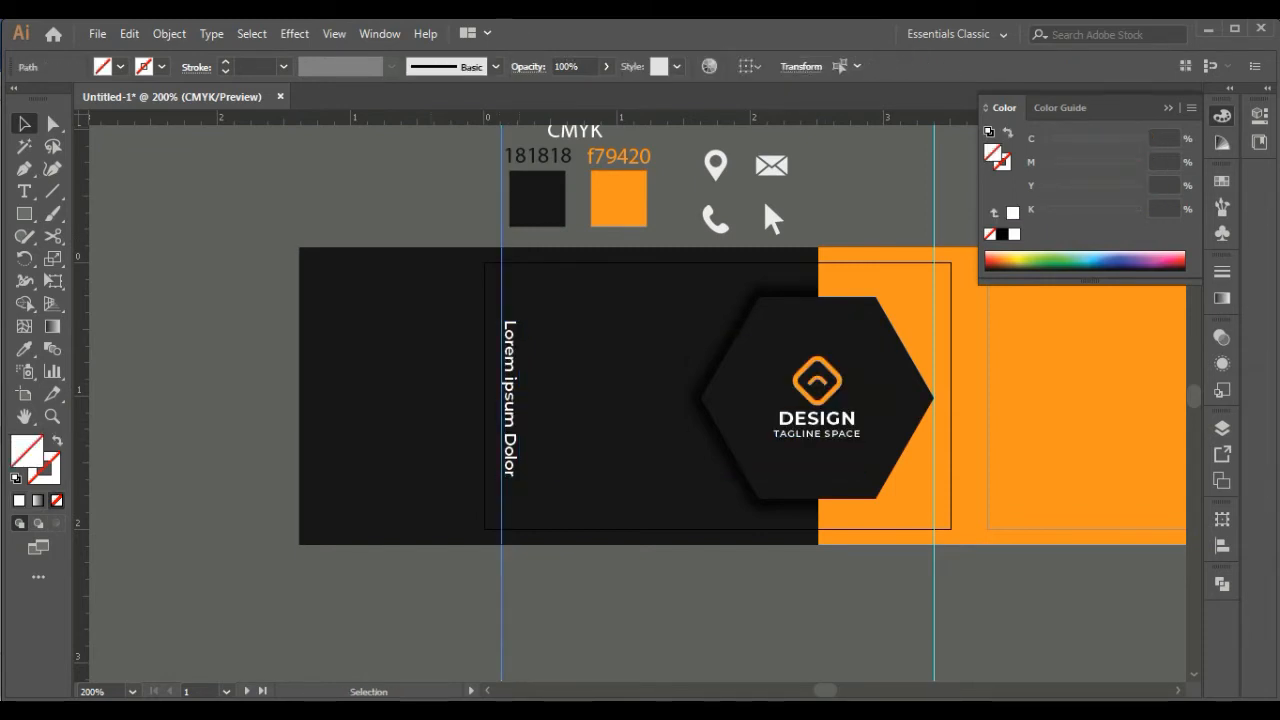
key(Delete)
click(934, 606)
key(Delete)
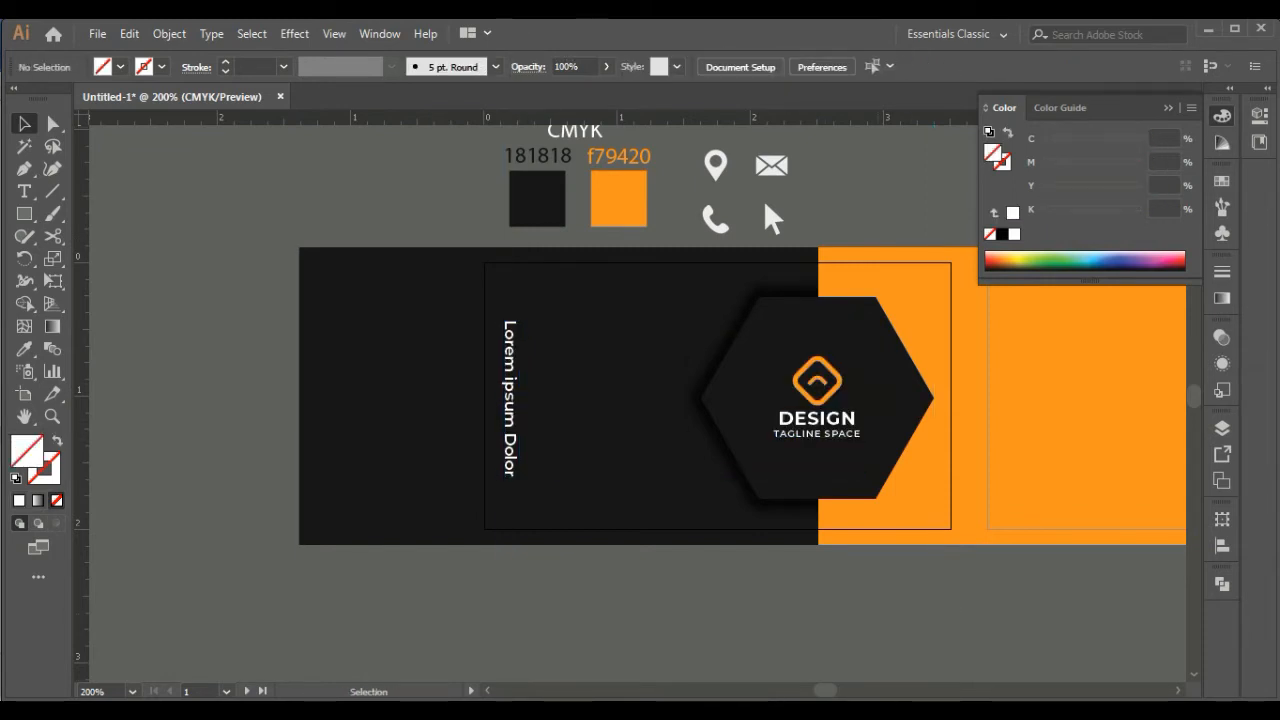
Shorten the orange panel so its right side ends just outside the first card's right edge
click(640, 510)
click(640, 600)
key(m)
key(space)
drag(720, 540, 591, 328)
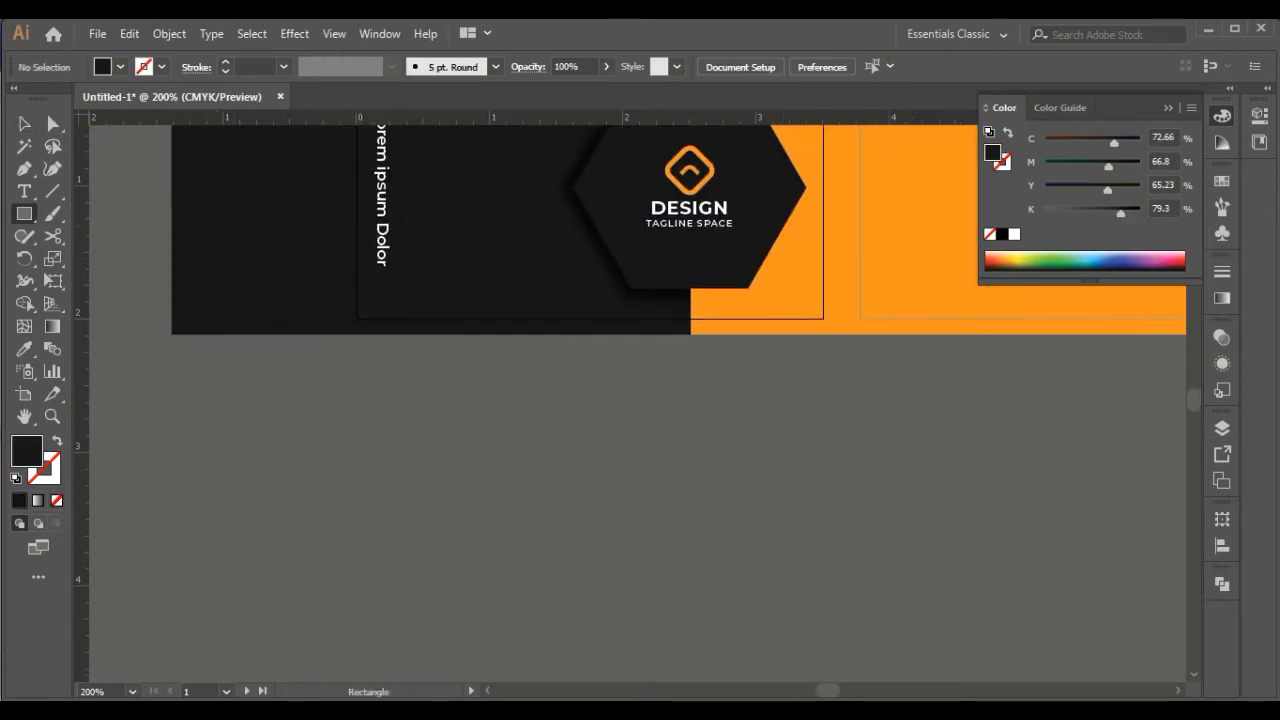
key(space)
drag(800, 300, 559, 425)
key(v)
click(720, 380)
drag(969, 308, 589, 308)
Shorten the black panel so its left side ends just outside the first card's left edge
click(600, 530)
key(space)
drag(560, 530, 881, 513)
click(340, 300)
drag(250, 291, 415, 300)
key(space)
drag(560, 510, 344, 576)
click(344, 576)
Copy the whole first card design and paste it over the second artboard
drag(715, 540, 150, 215)
right_click(391, 313)
click(129, 34)
click(159, 125)
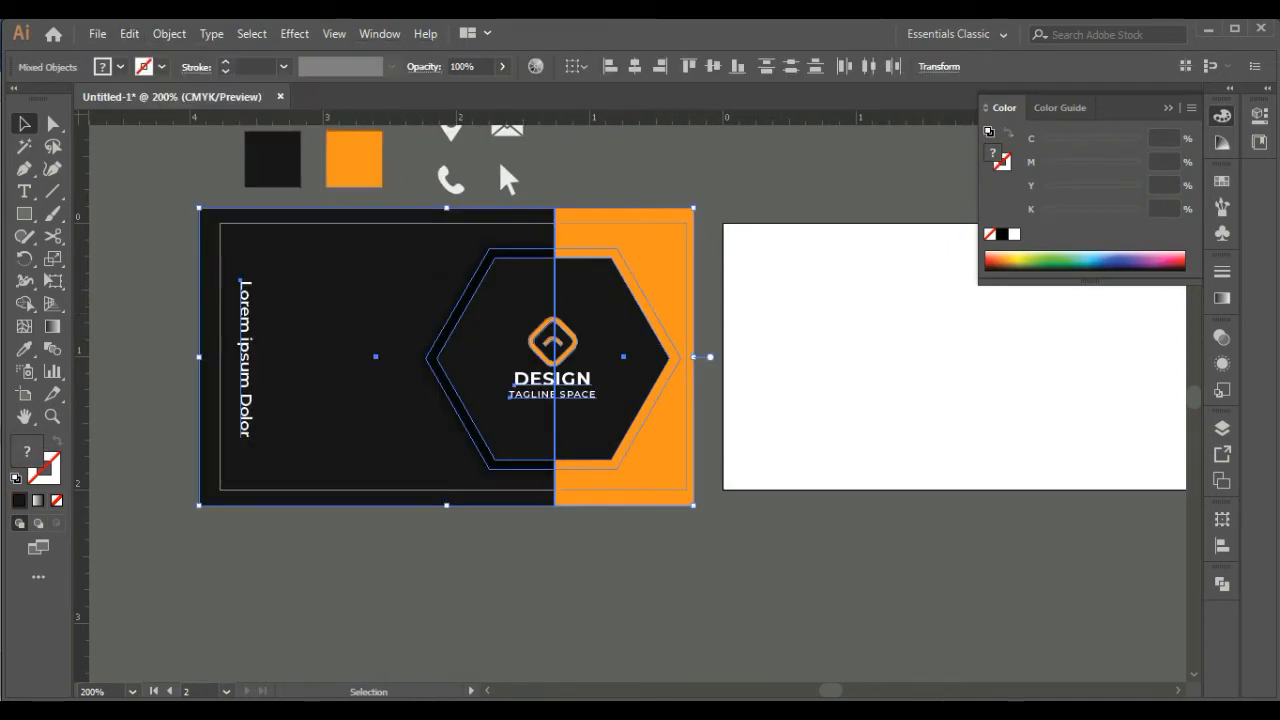
key(space)
drag(900, 580, 551, 522)
click(371, 440)
key(space)
click(129, 34)
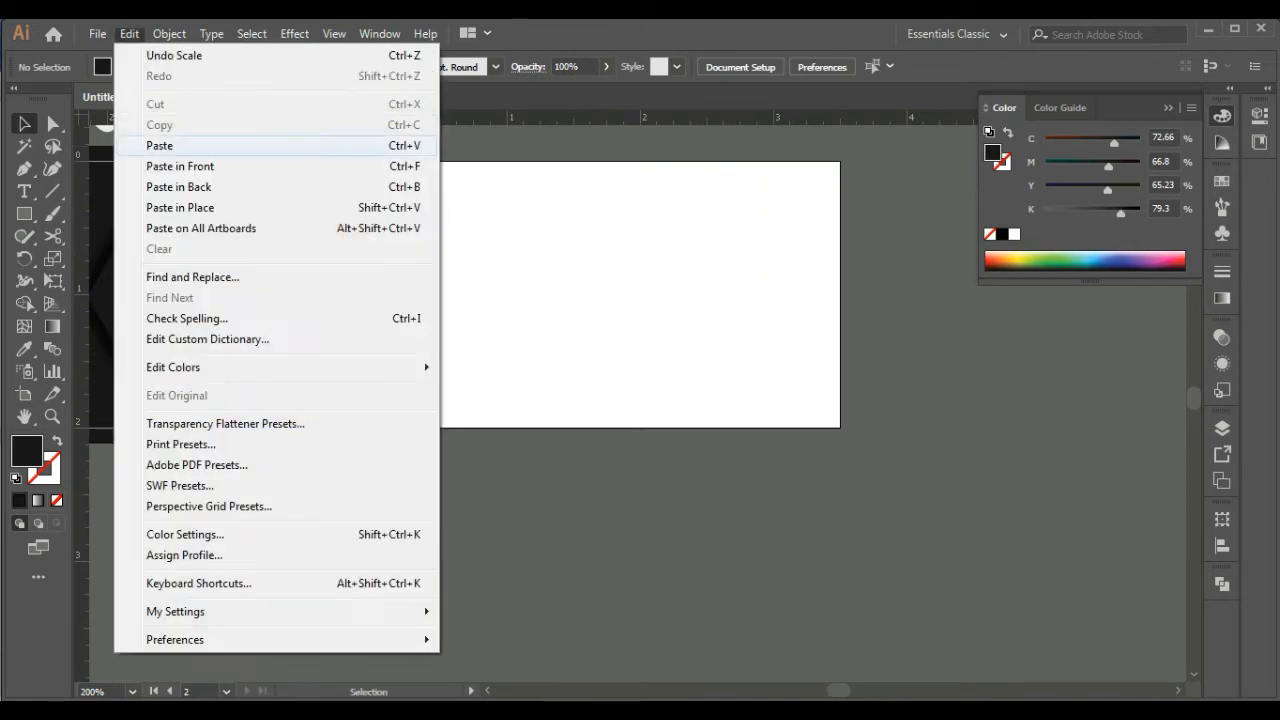
click(160, 146)
drag(520, 400, 517, 300)
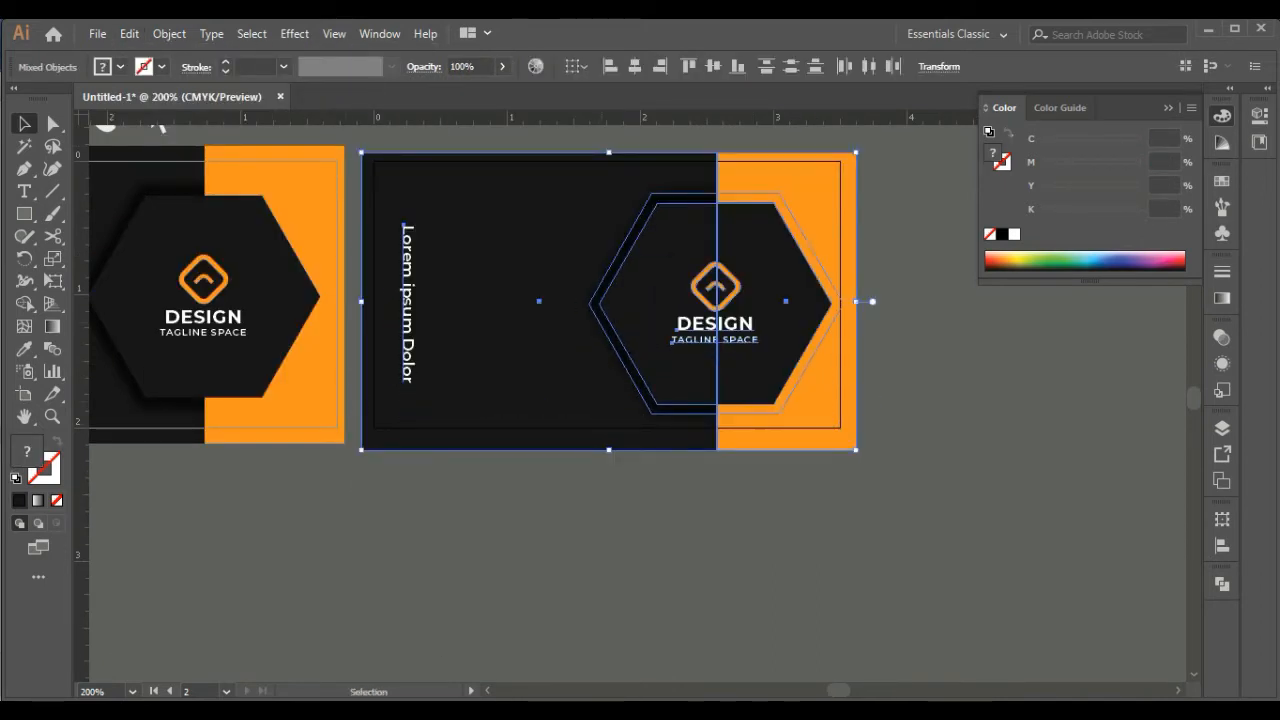
Nudge the pasted design up over the second artboard and group it
key(Up)
key(Up)
key(Up)
key(Up)
right_click(491, 369)
click(538, 489)
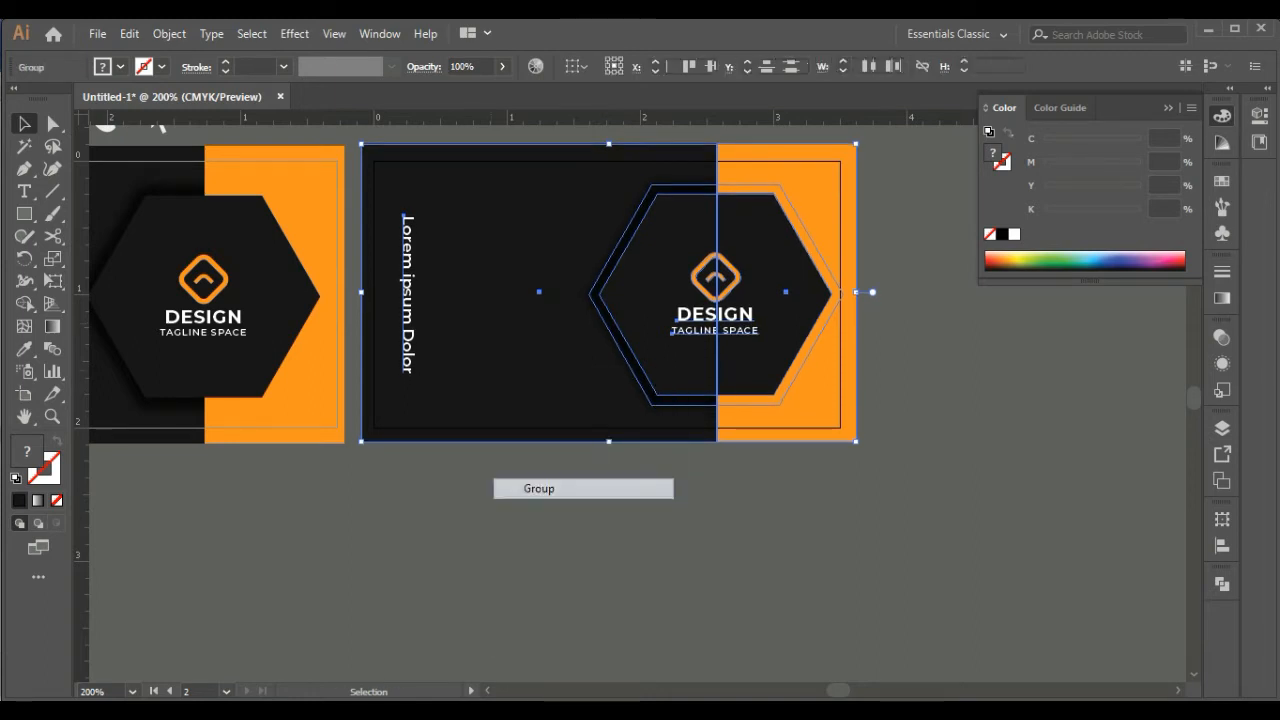
Align the pasted group vertically to the first card's orange panel and ungroup it
click(255, 362)
key(ctrl+2)
click(312, 374)
shift+click(797, 376)
click(312, 374)
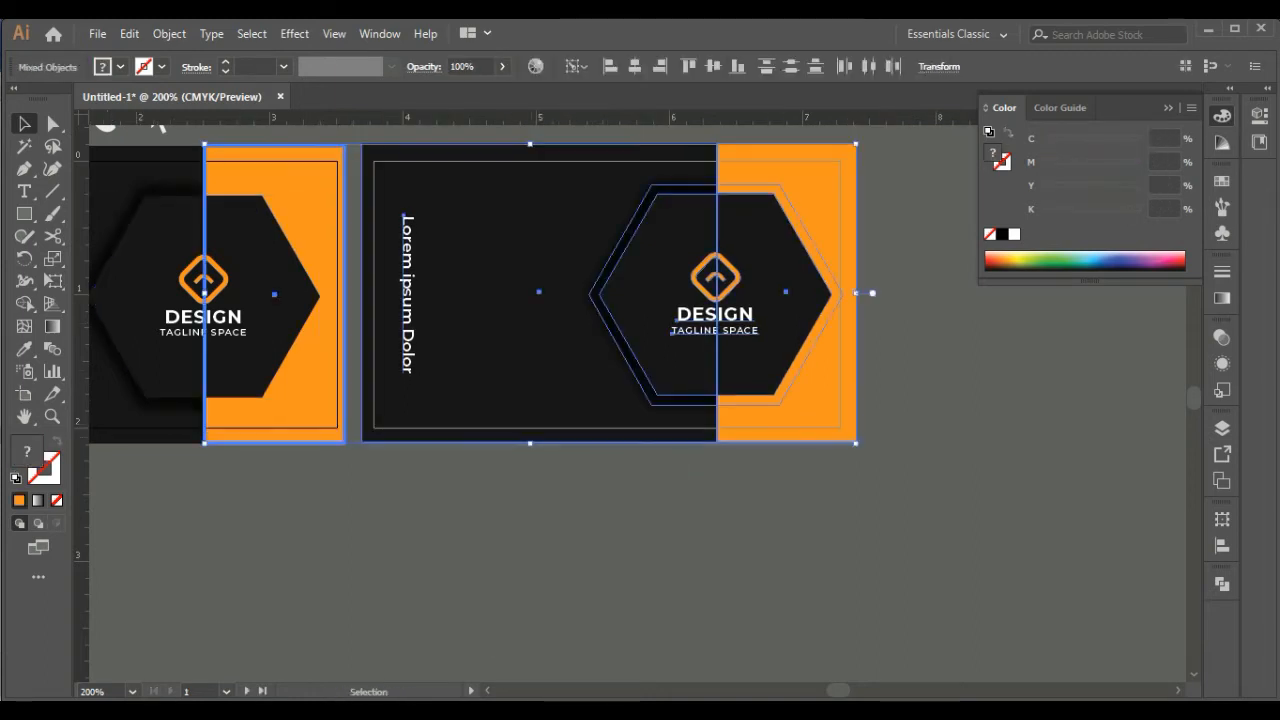
click(712, 66)
right_click(615, 365)
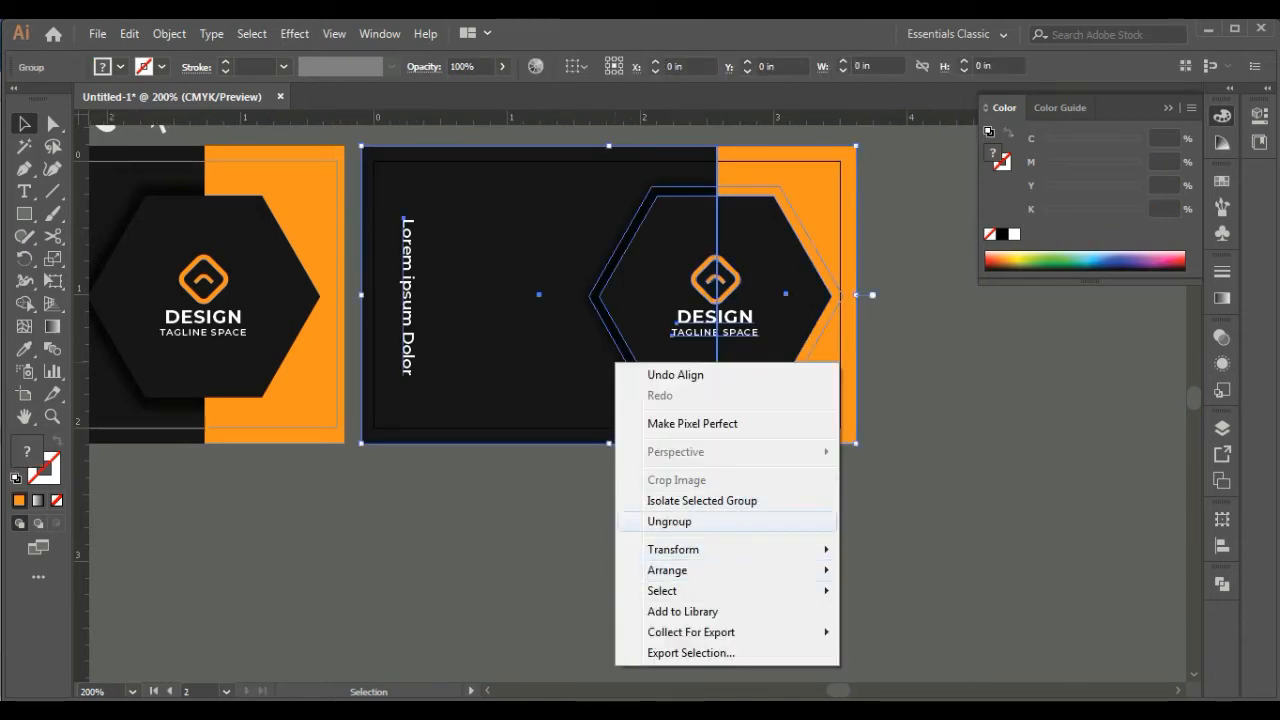
click(690, 522)
click(700, 530)
Delete the vertical text from the second card and move its logo group onto the empty canvas outside the card
click(407, 298)
key(Delete)
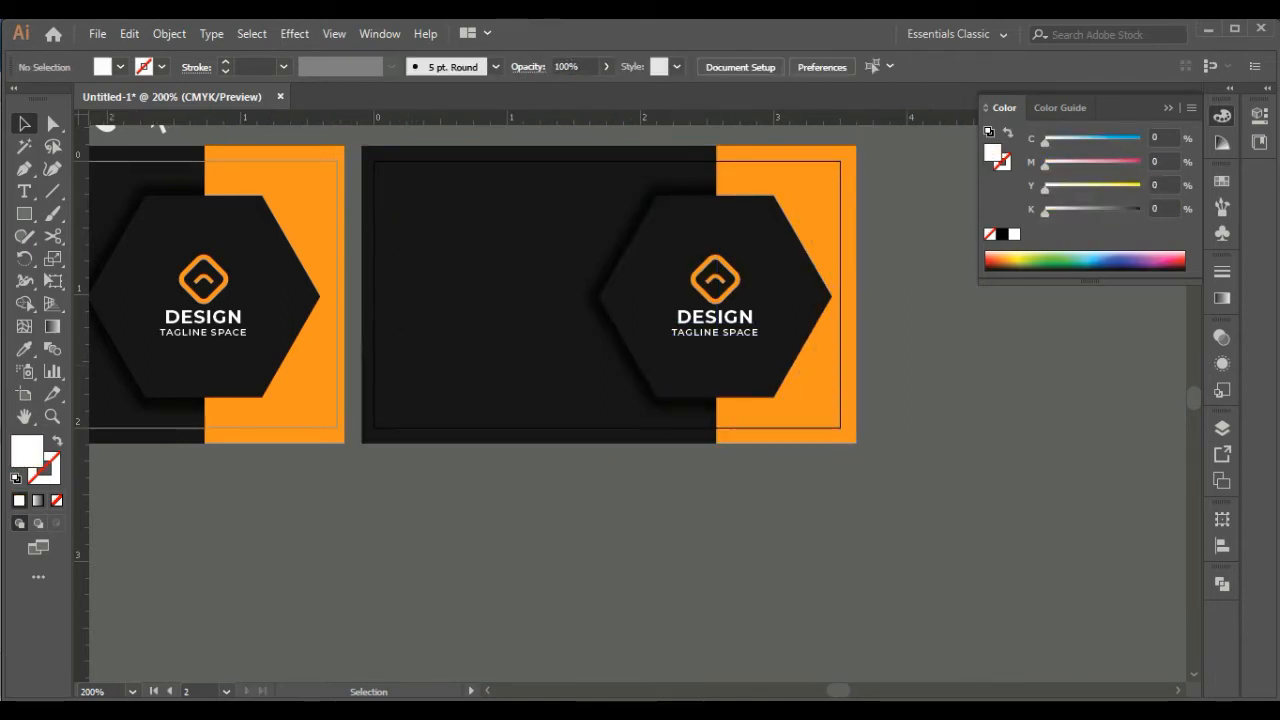
drag(714, 316, 982, 541)
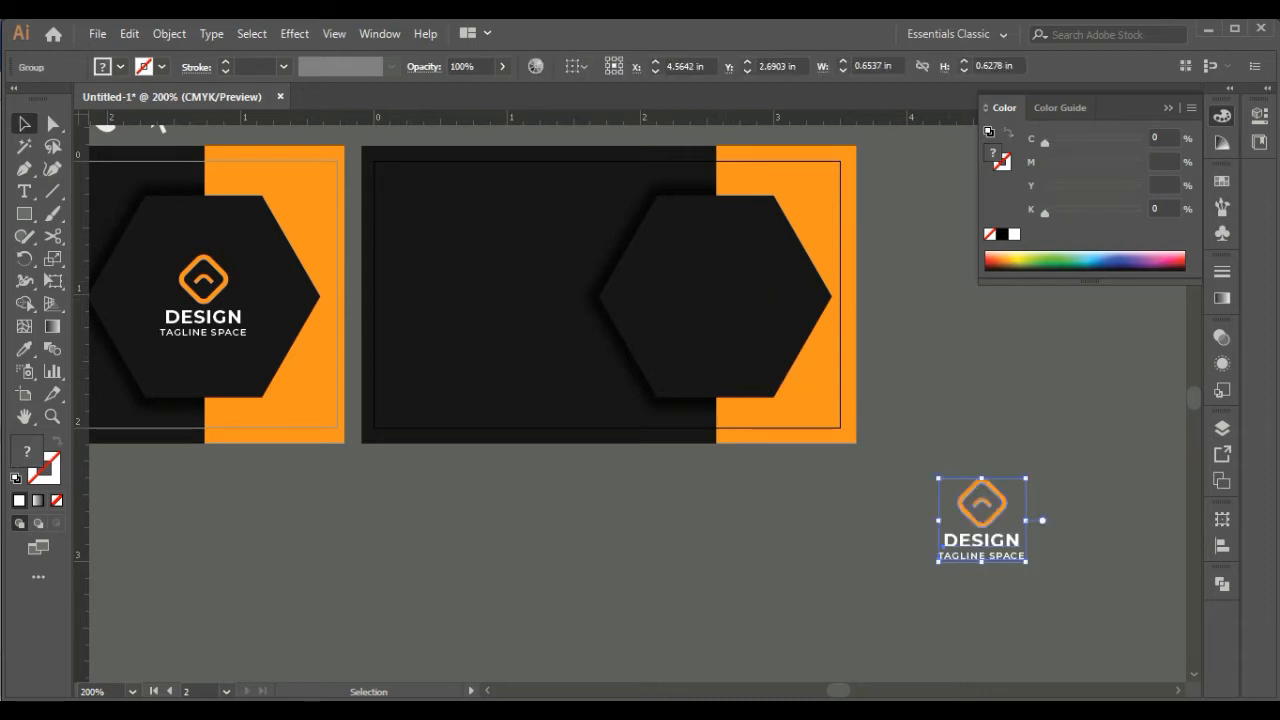
click(890, 512)
Try swapping the second card's panel colors, making the wide panel orange and the narrow one black
click(540, 380)
key(i)
click(806, 390)
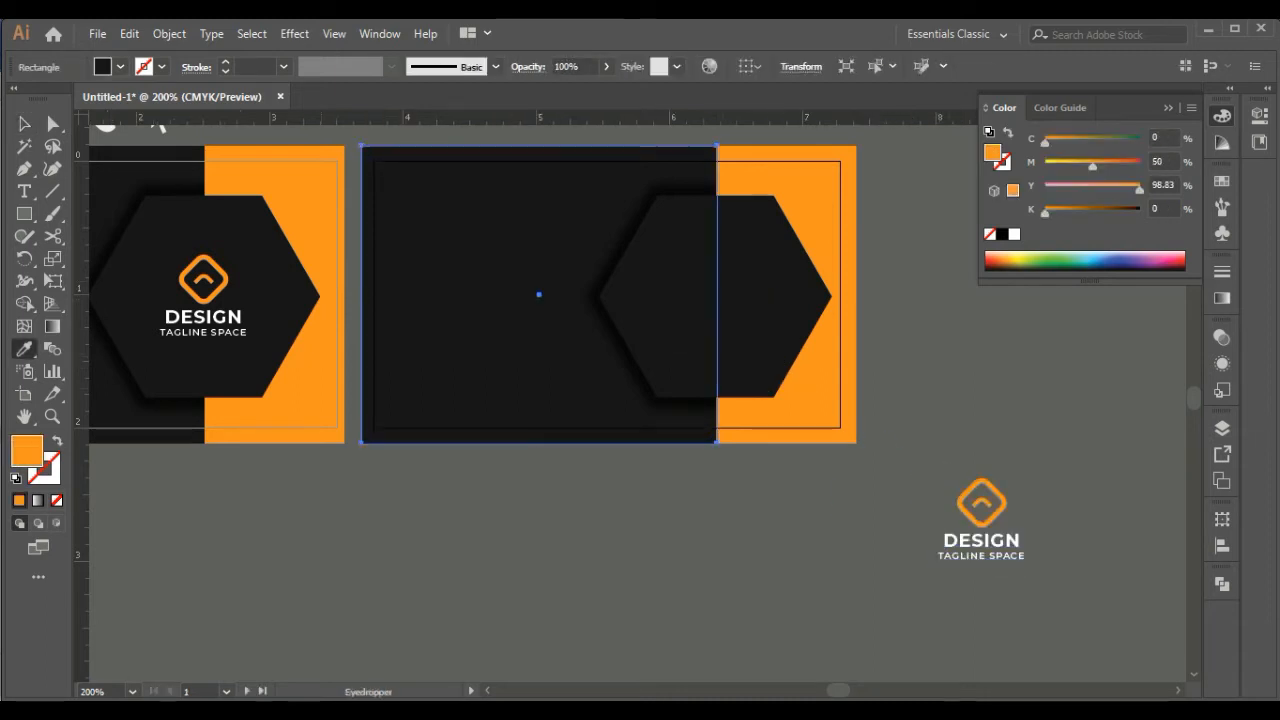
key(a)
click(806, 390)
key(i)
click(150, 412)
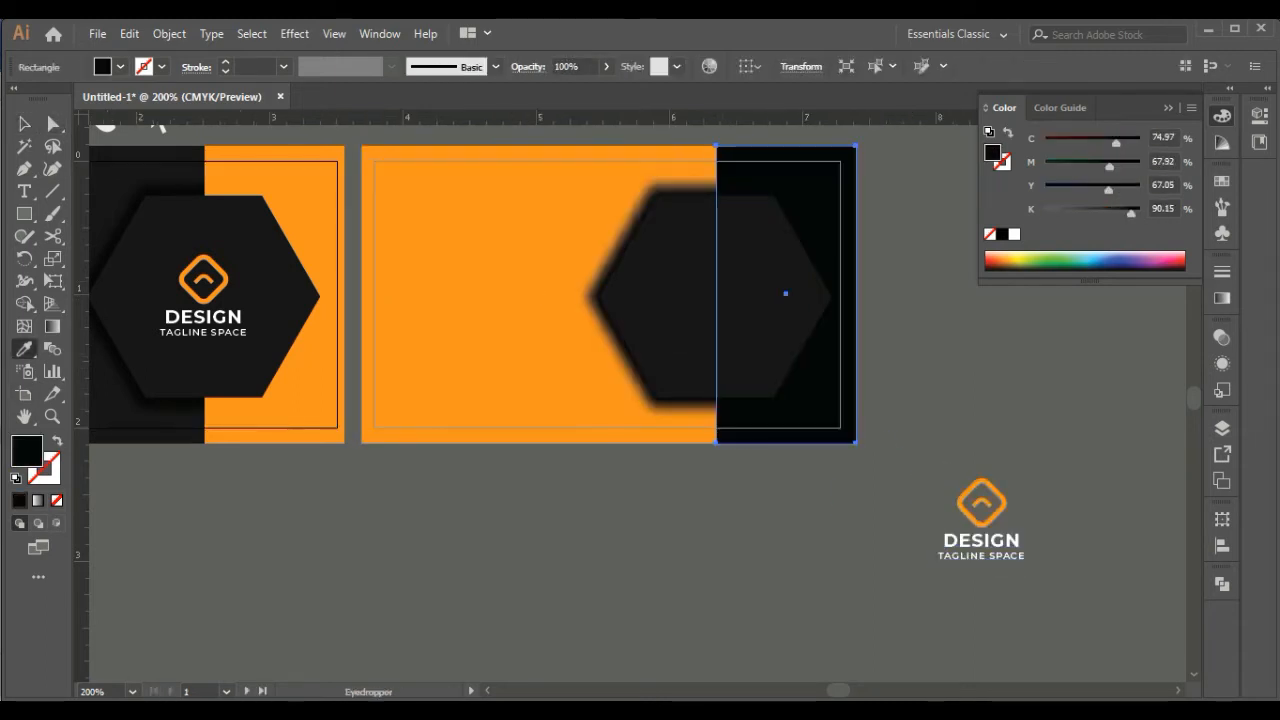
Try moving the second card's hexagon and its shadow over to the wide panel's left side
key(v)
click(896, 470)
click(742, 335)
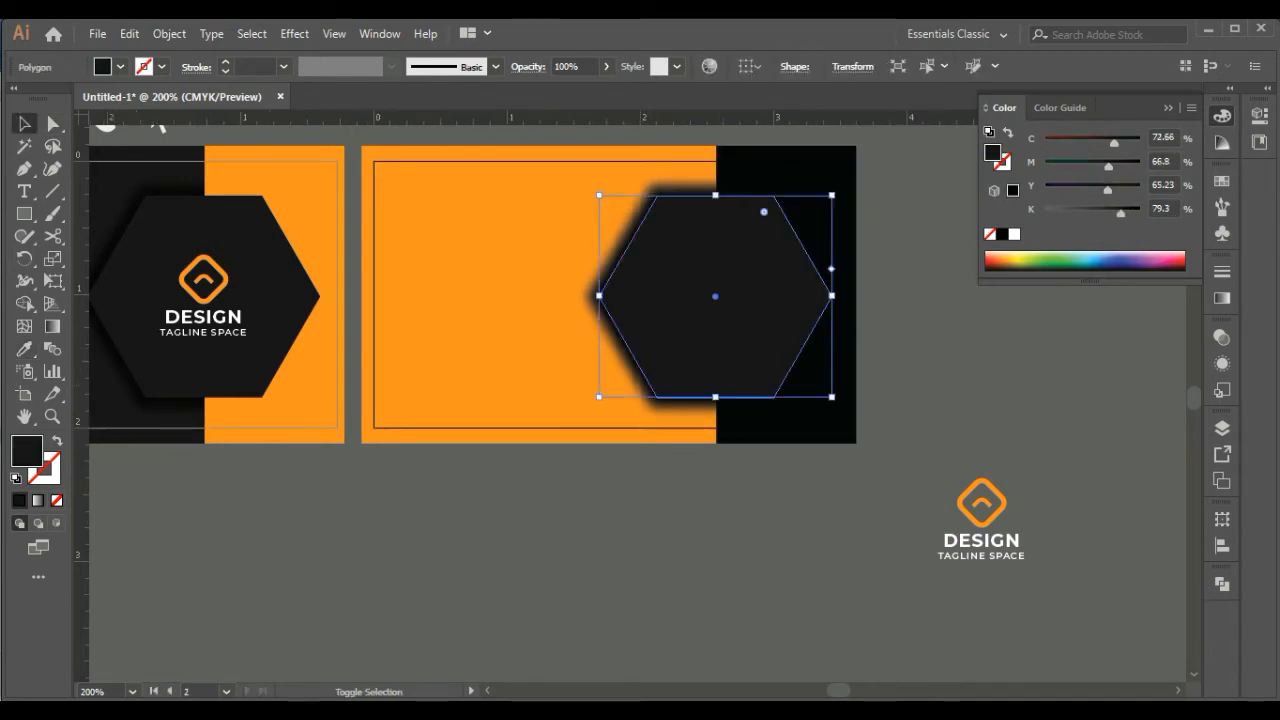
shift+click(622, 240)
drag(622, 240, 419, 240)
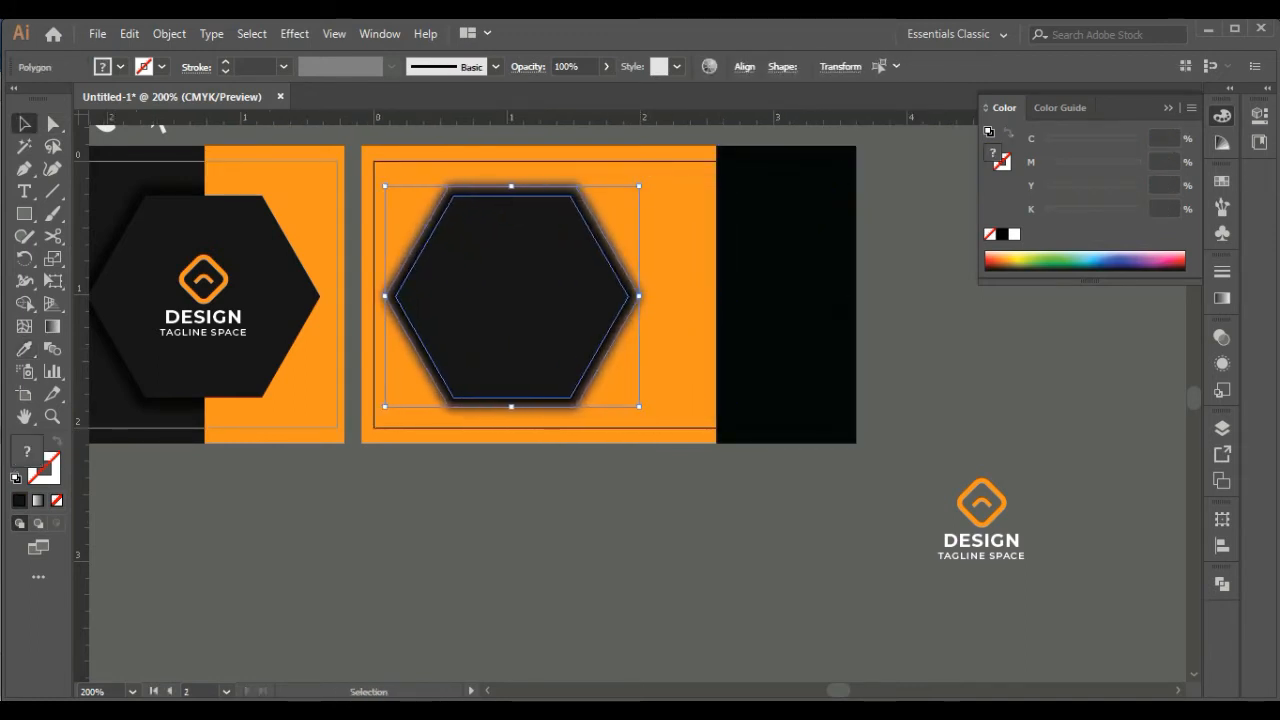
Undo the hexagon move and the panel color swap on the second card
key(ctrl+z)
key(ctrl+z)
key(ctrl+z)
key(ctrl+z)
key(ctrl+z)
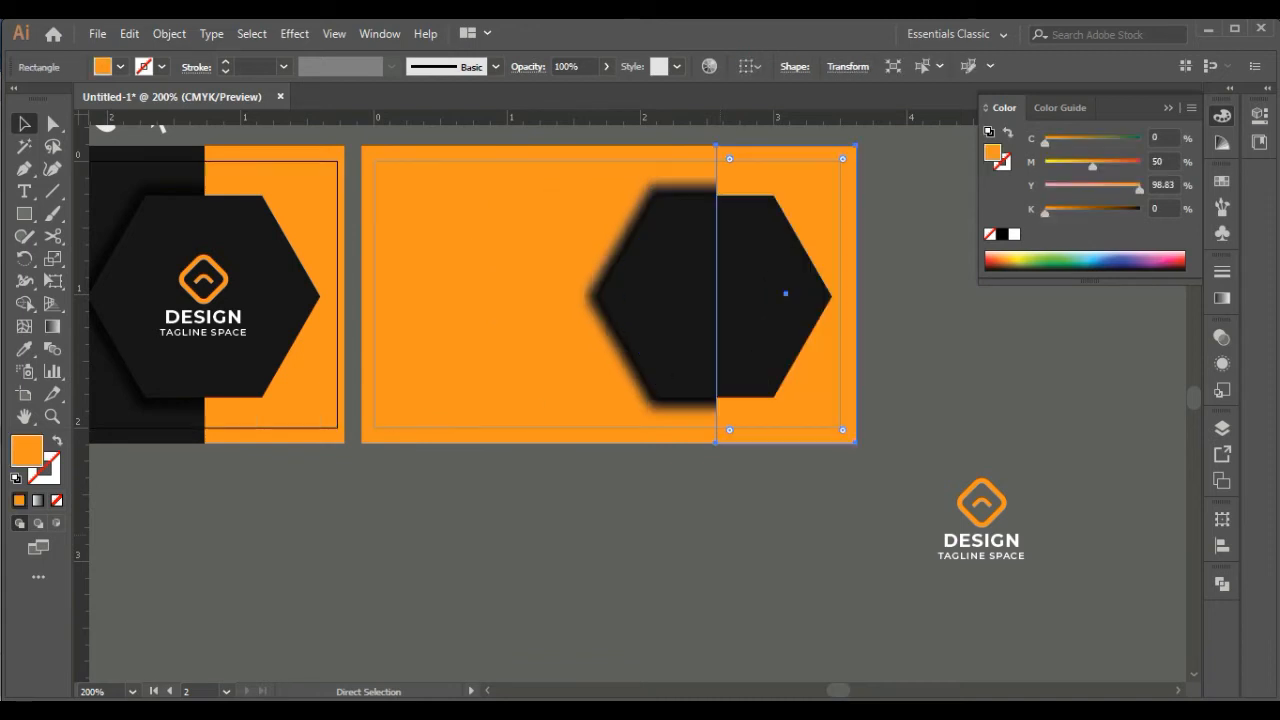
key(ctrl+z)
click(760, 490)
Try mirroring the second card's two panels and the hexagon's shadow left to right, without the hexagon itself
click(750, 176)
shift+click(622, 240)
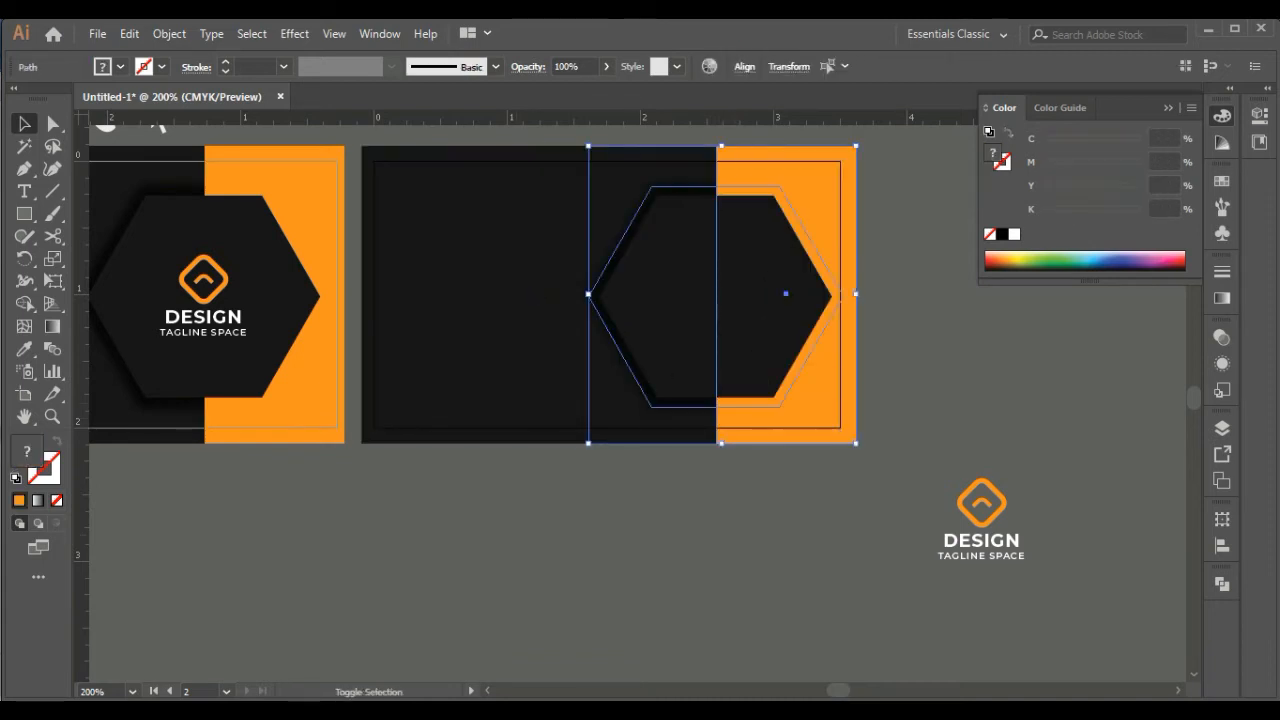
right_click(518, 330)
mouse_move(600, 585)
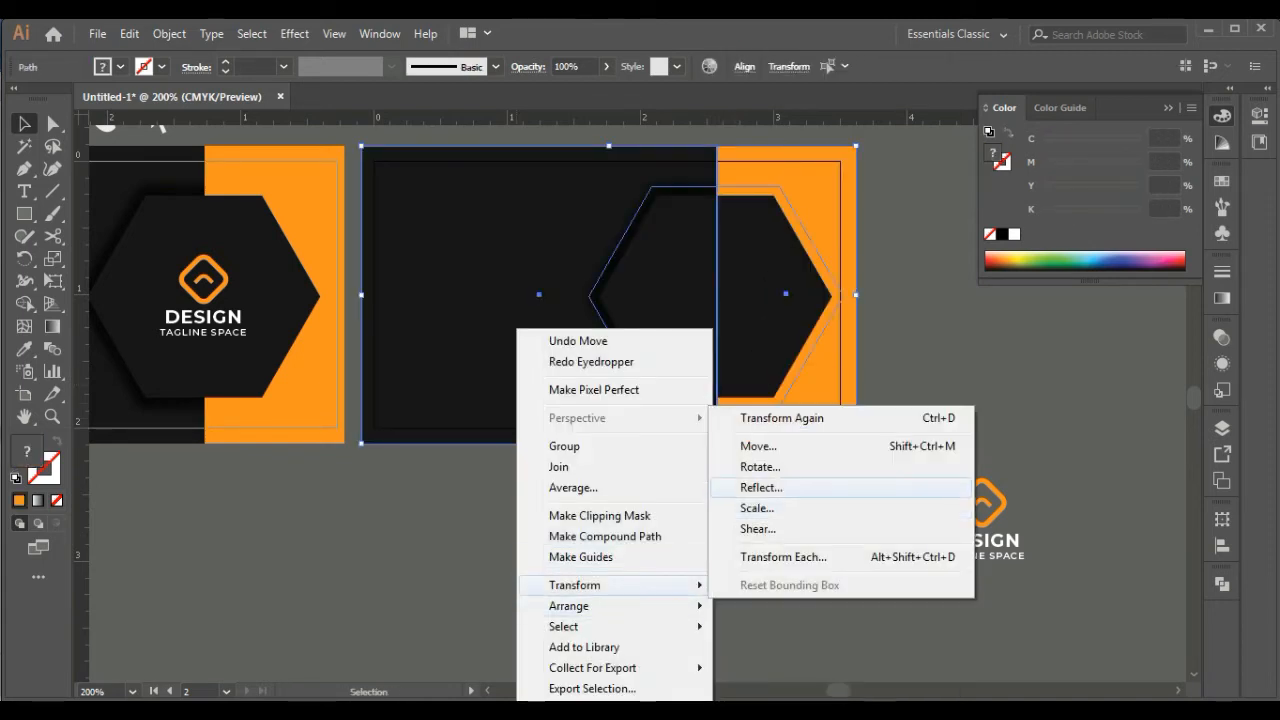
click(760, 487)
click(643, 486)
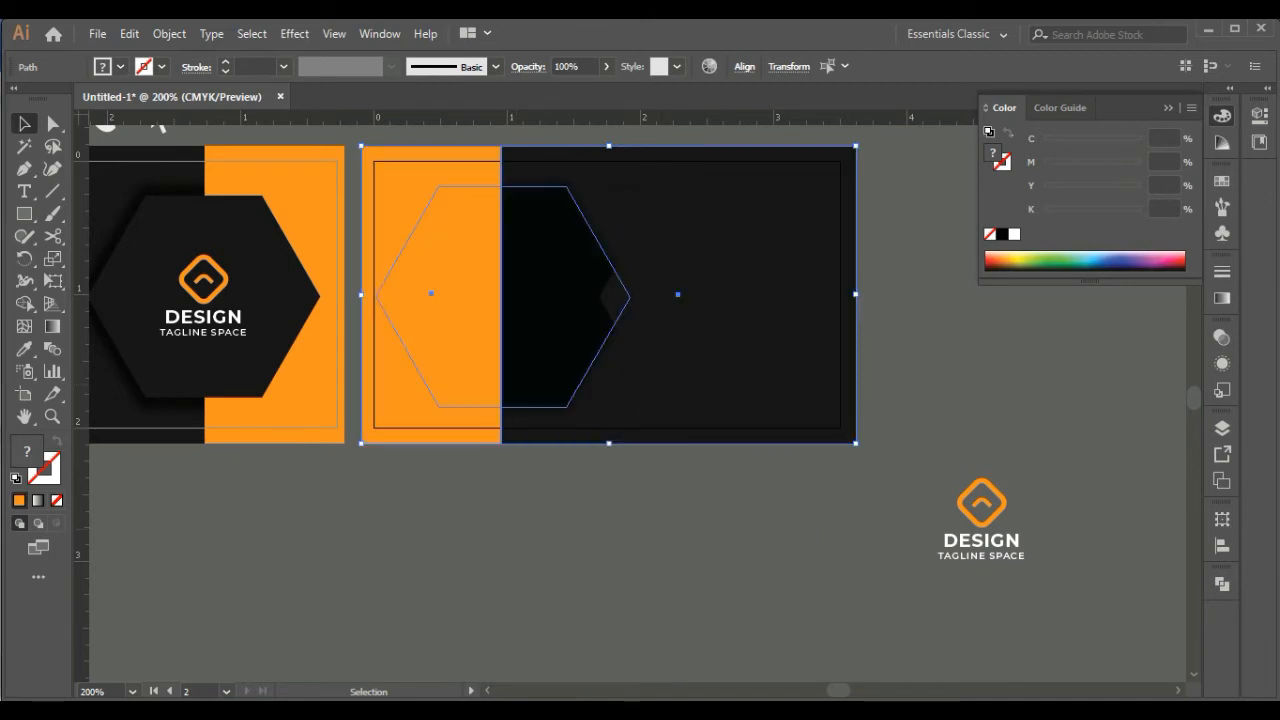
click(730, 508)
key(ctrl+z)
Reflect the second card's panels, hexagon and shadow together left to right, so the orange panel lies on the left
drag(830, 527, 394, 151)
right_click(651, 298)
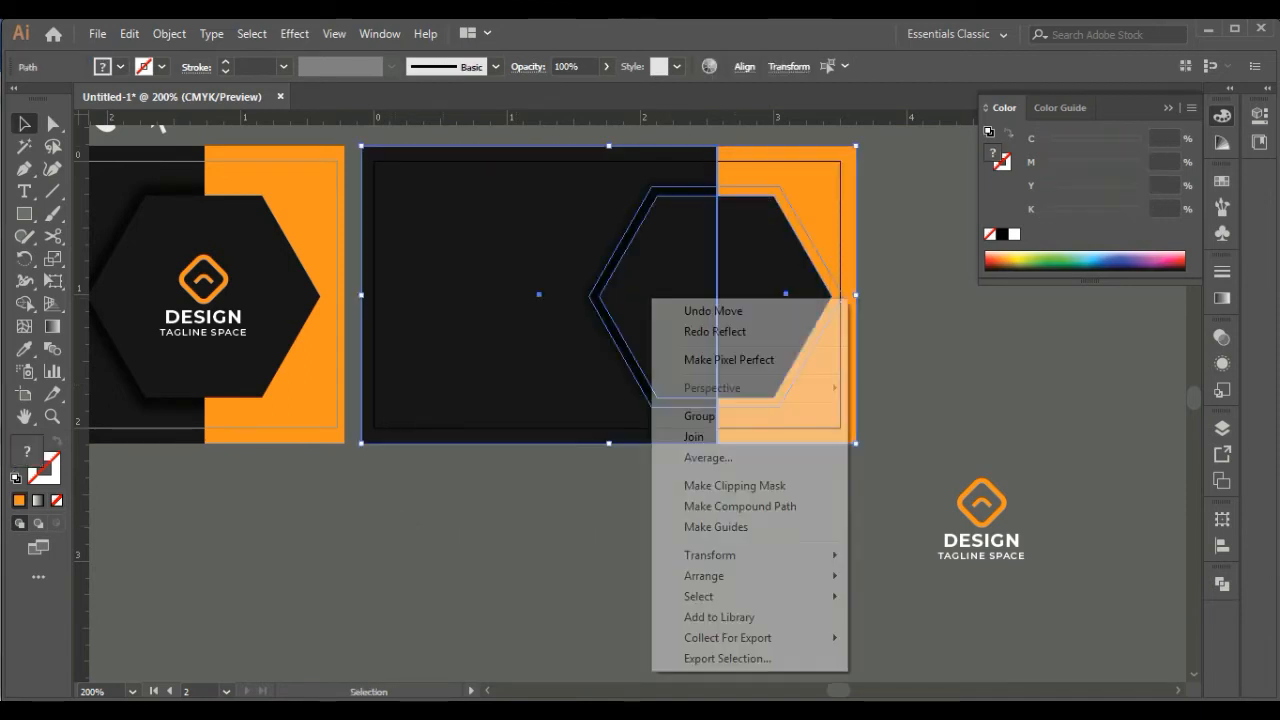
mouse_move(725, 555)
click(895, 625)
click(643, 486)
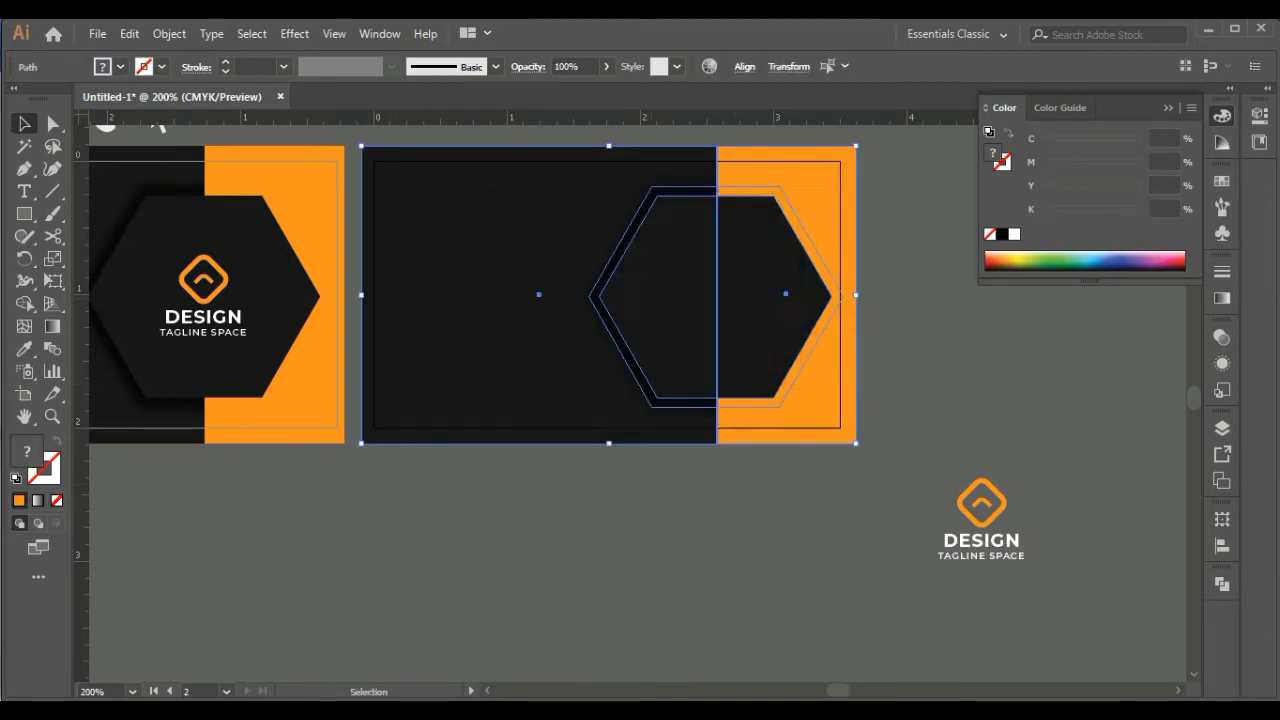
click(665, 500)
Delete the spare logo group lying outside the second card
click(981, 541)
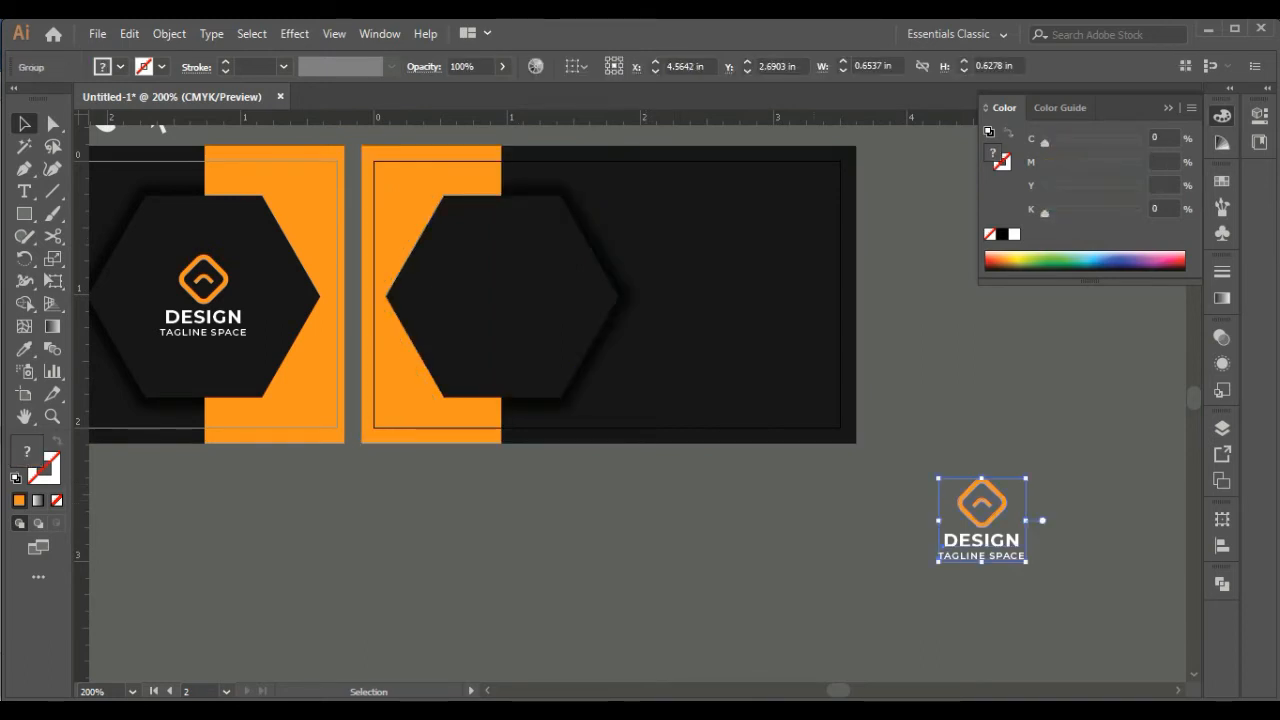
drag(981, 541, 931, 366)
key(Delete)
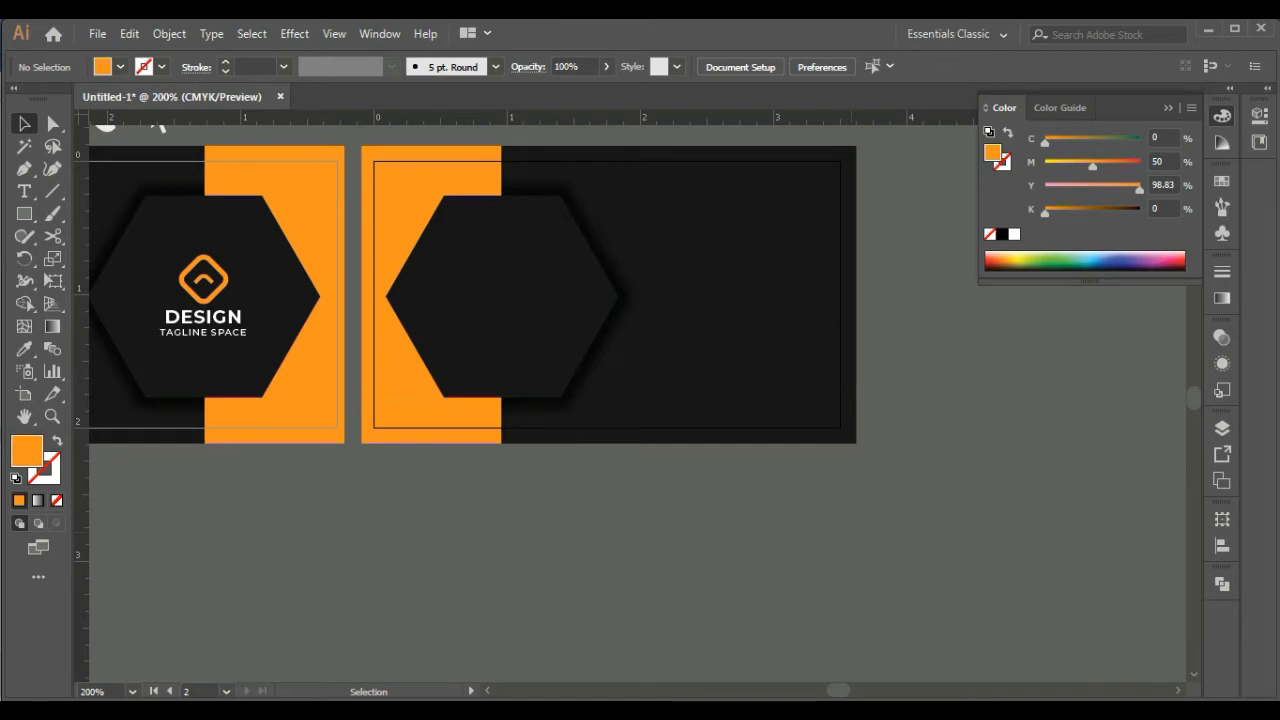
Add the cardholder's full name in capitals as a text line below the cards and enlarge it to about 14.72 pt
key(t)
click(298, 497)
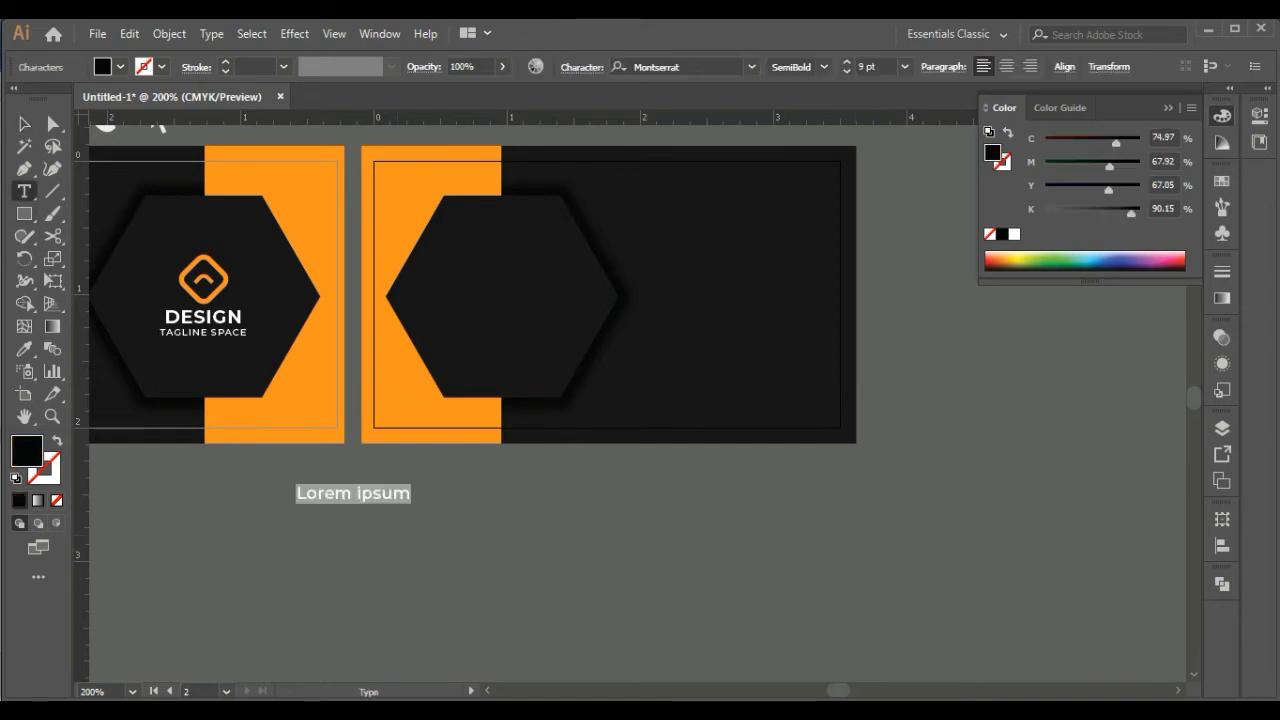
text(MARK SMITH)
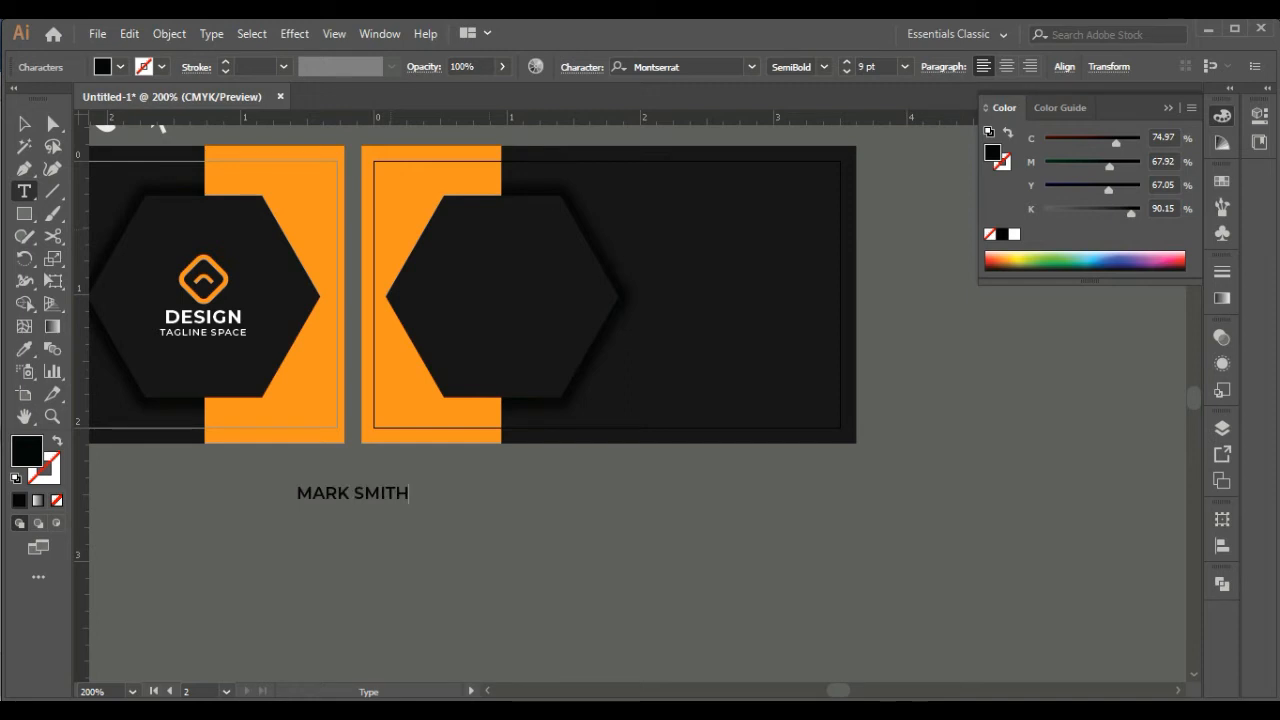
click(24, 124)
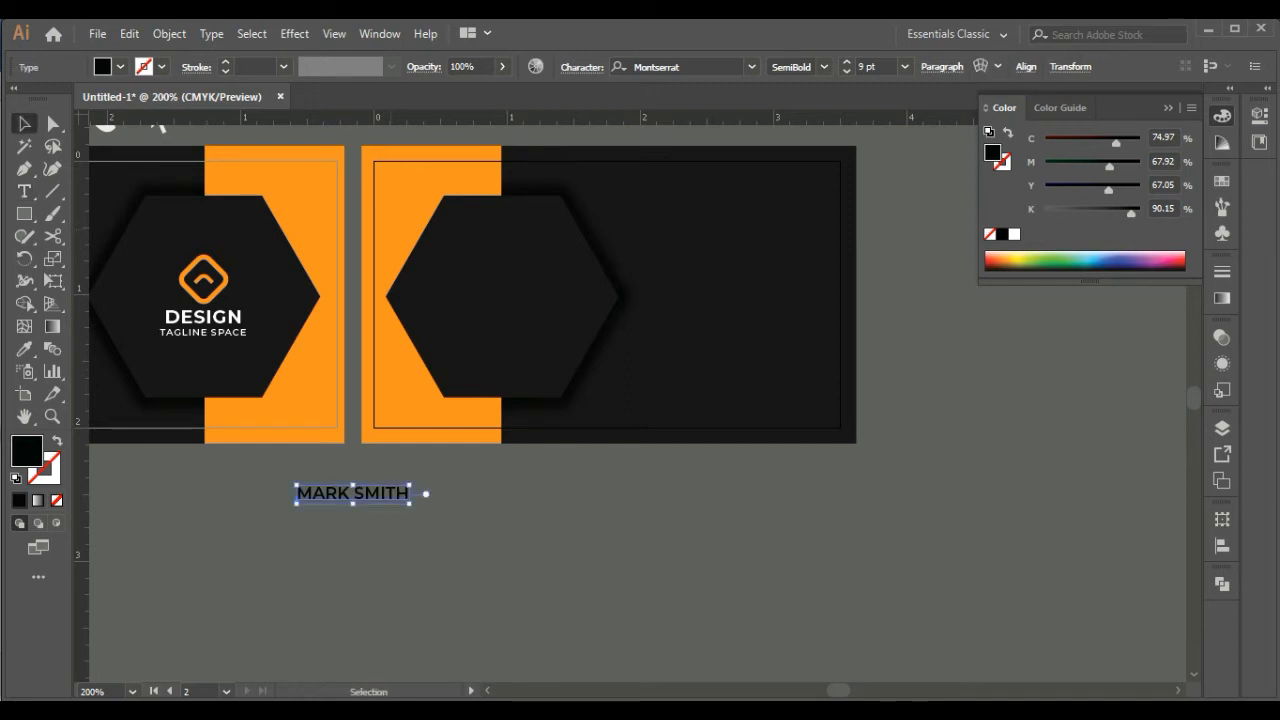
drag(410, 504, 445, 510)
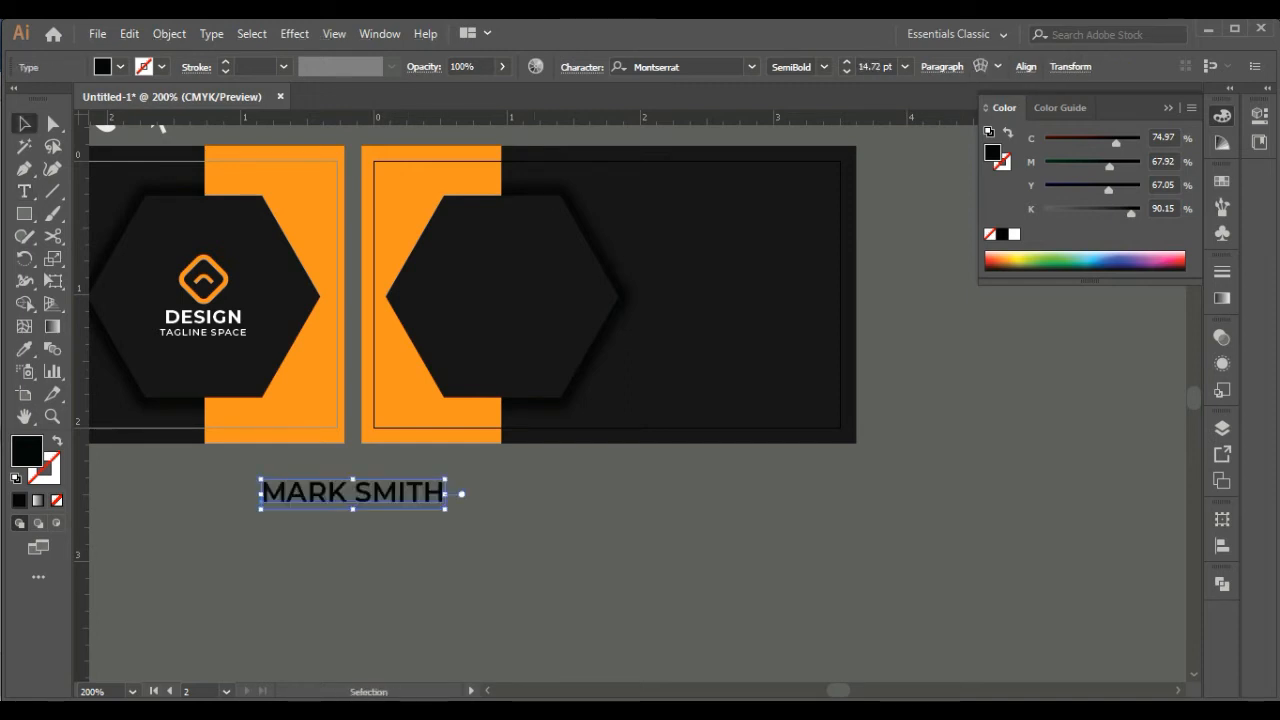
Sample the DESIGN logo text's style onto the first name, making it white Montserrat Bold at 10 pt
key(t)
double_click(305, 494)
click(24, 349)
click(204, 317)
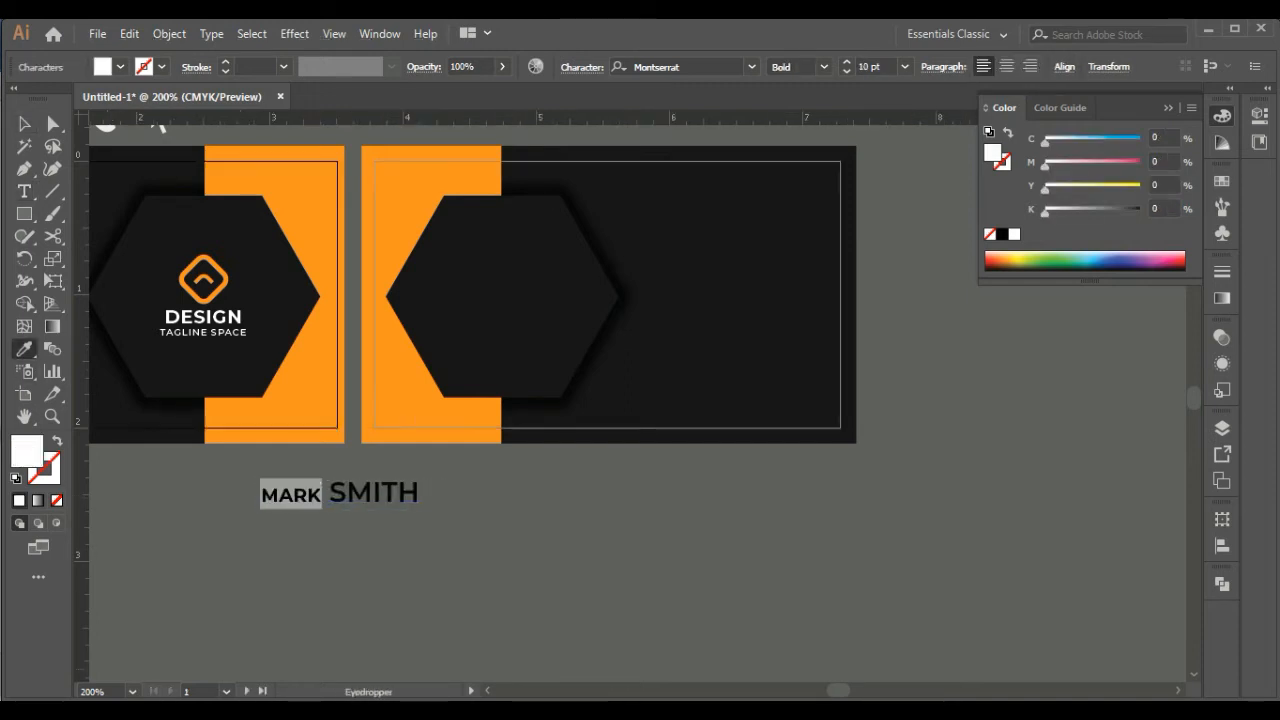
Sample the DESIGN text's style onto the last name and change its weight to Light
click(24, 191)
double_click(373, 492)
click(24, 349)
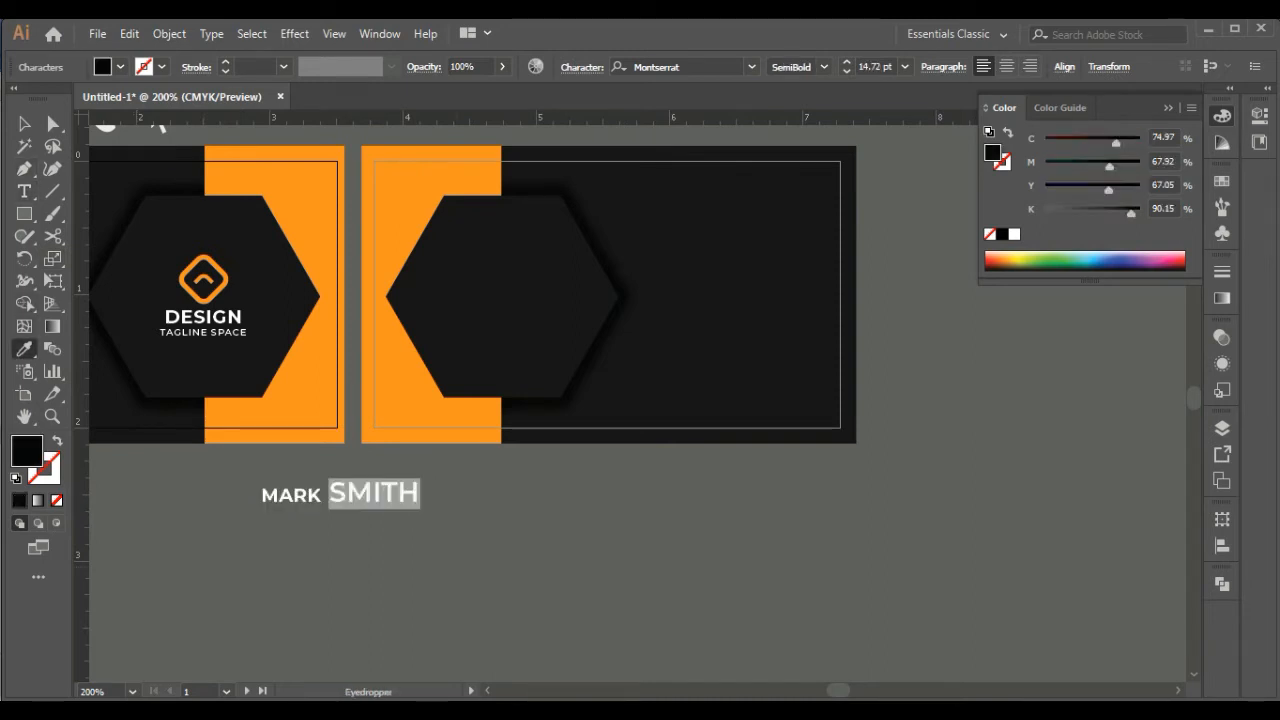
click(204, 317)
click(824, 67)
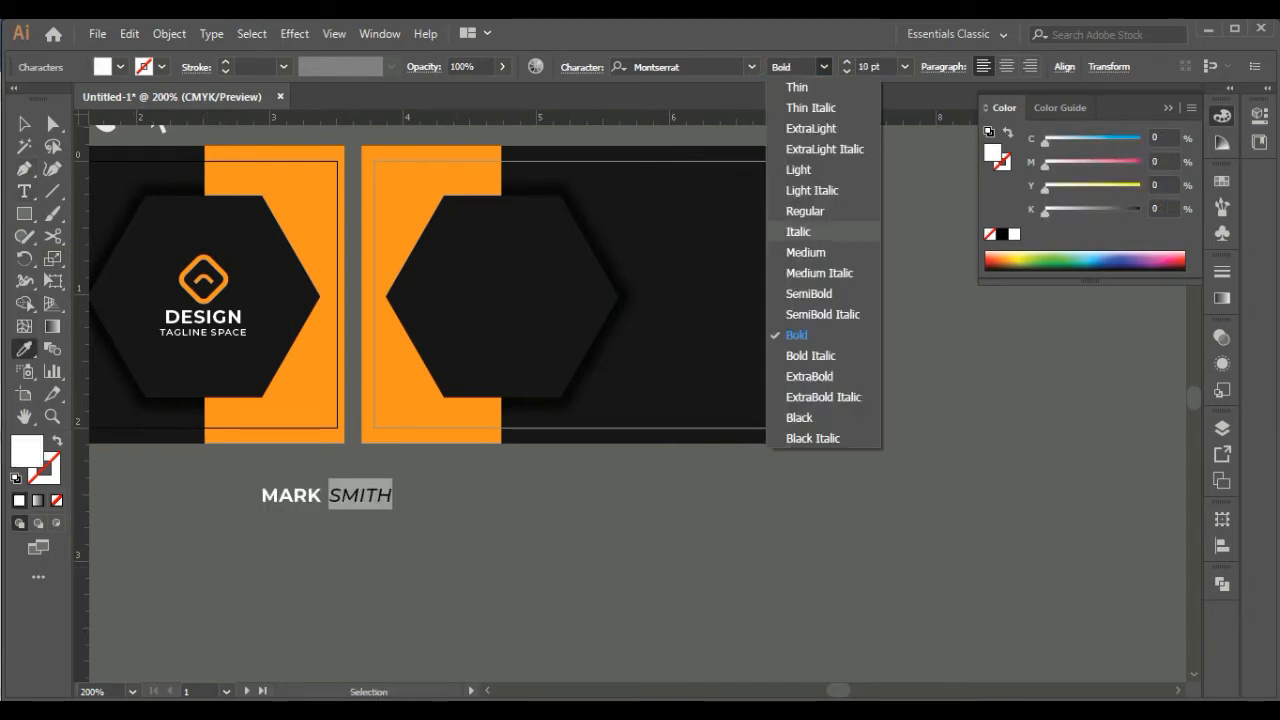
click(798, 170)
Move the full name into the middle of the second card's hexagon and nudge it slightly left
click(24, 124)
click(240, 535)
drag(304, 496, 484, 292)
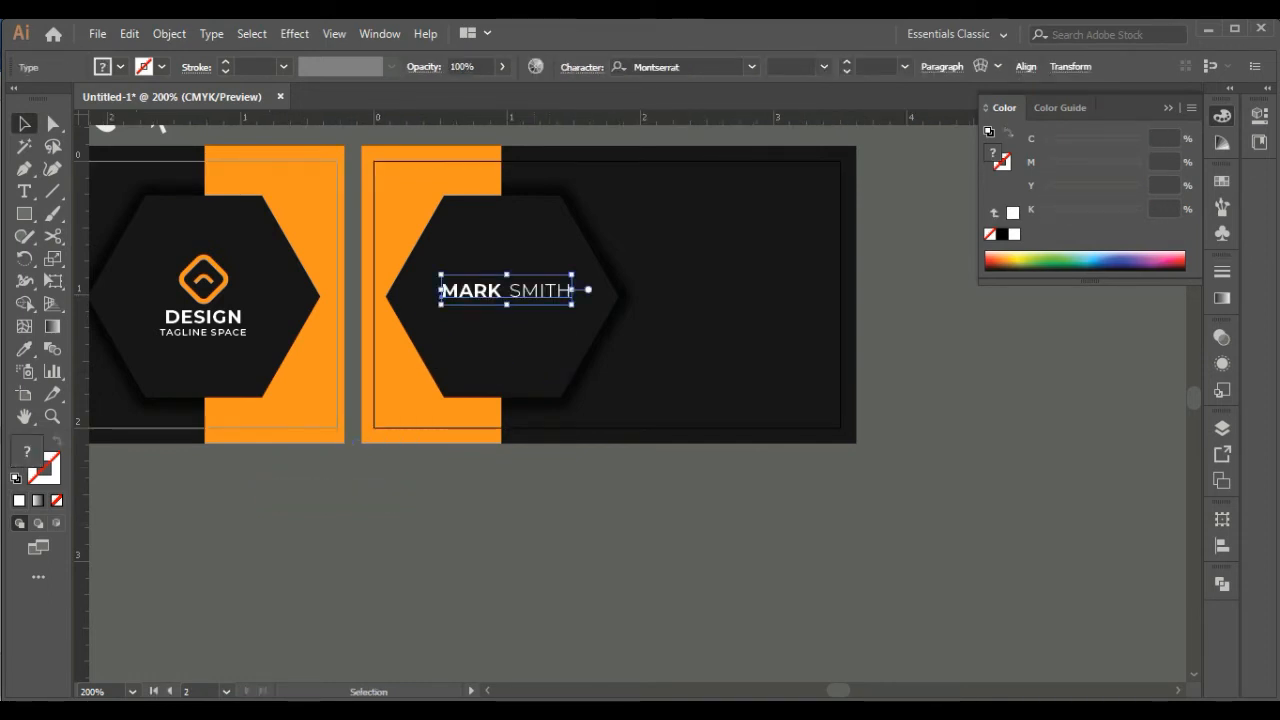
key(Left)
key(Left)
key(Left)
click(470, 520)
Add a separate text line reading "Co-Founder Brand Name" below the second card
key(ctrl+plus)
drag(470, 520, 661, 480)
key(t)
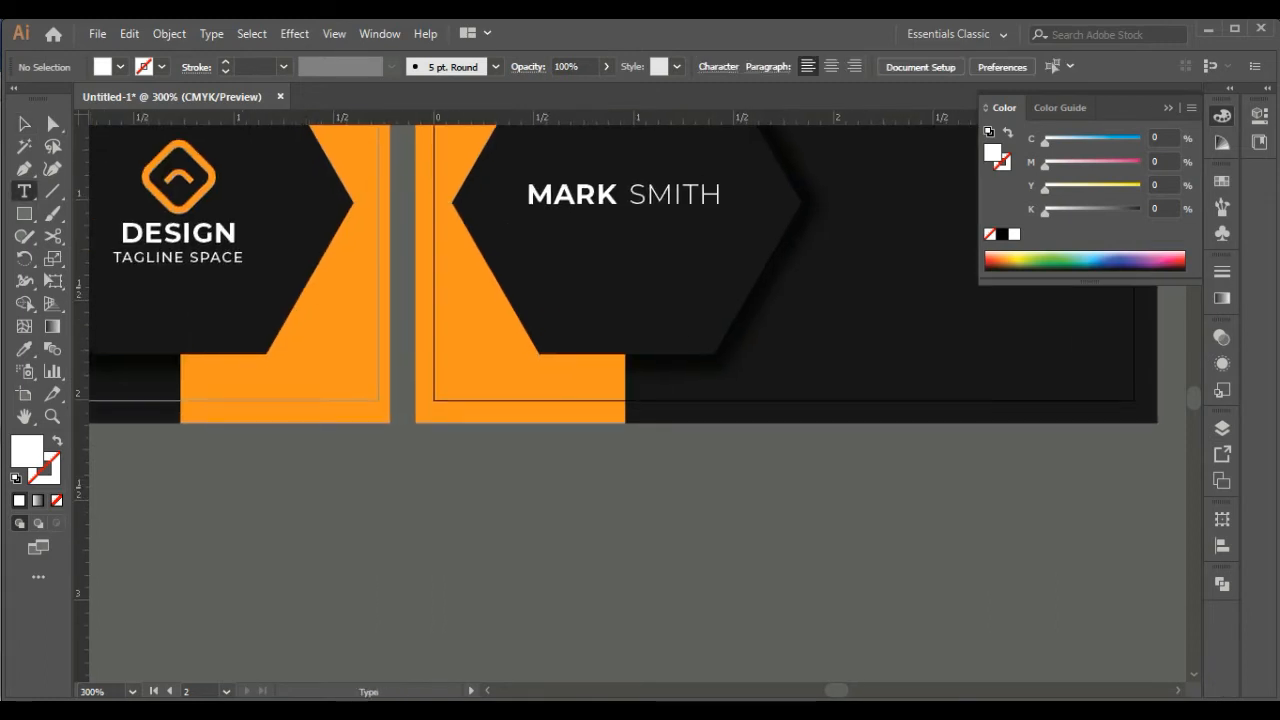
click(452, 512)
text(Co)
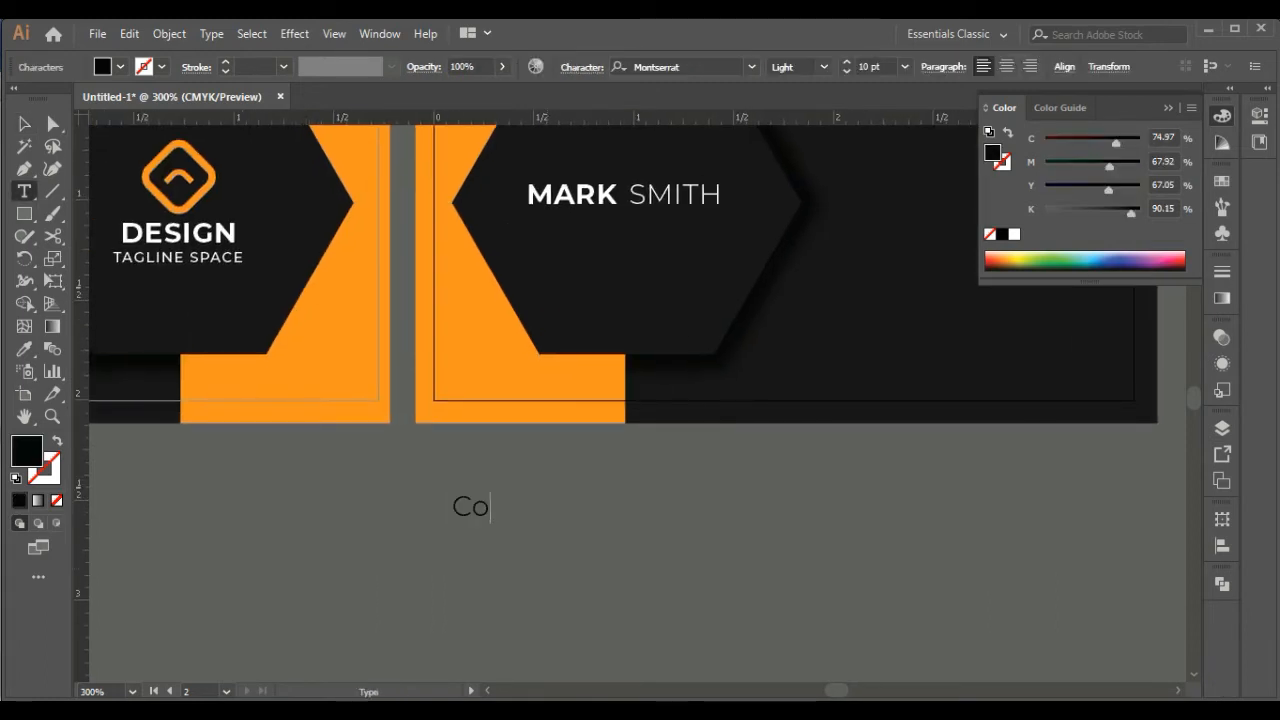
text(-Founder Brand Name)
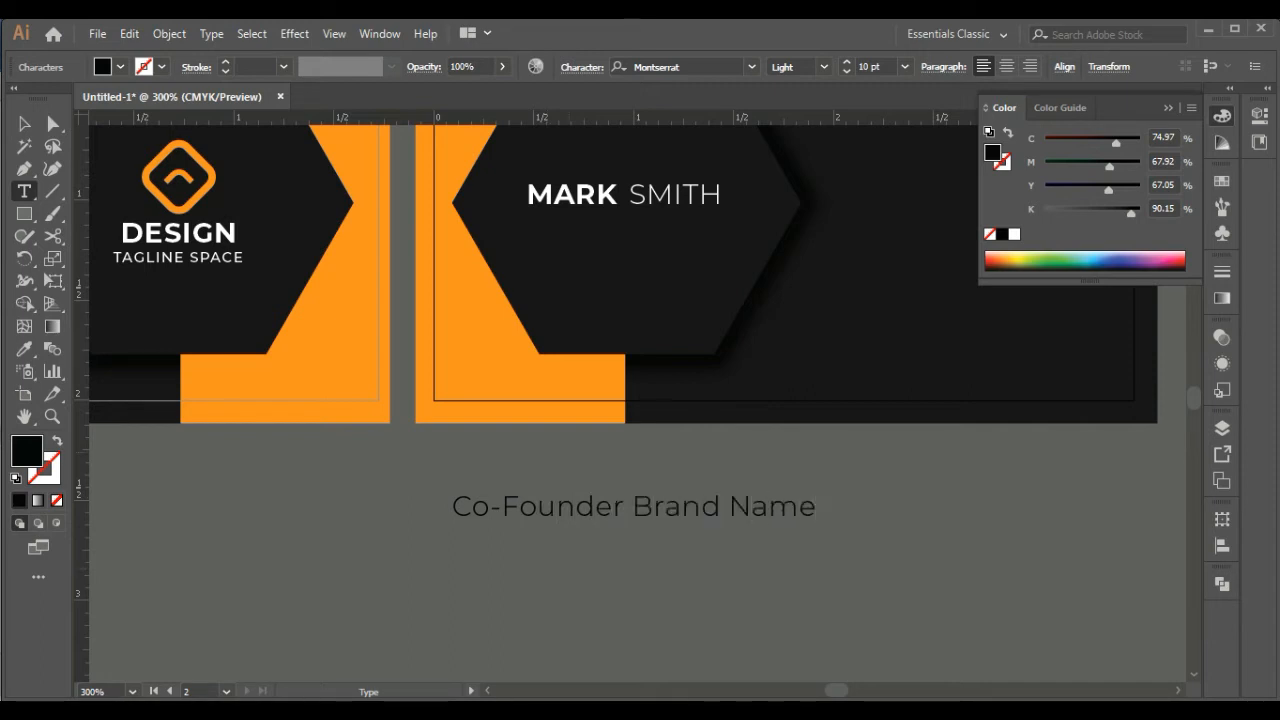
key(Escape)
Set the job title to SemiBold at 6 pt and move it up onto the card just below the name
click(824, 66)
click(800, 293)
drag(452, 510, 452, 229)
click(846, 72)
click(846, 72)
Color the job title white, reduce it to 5 pt and line up its left edge under the name
click(846, 72)
click(846, 72)
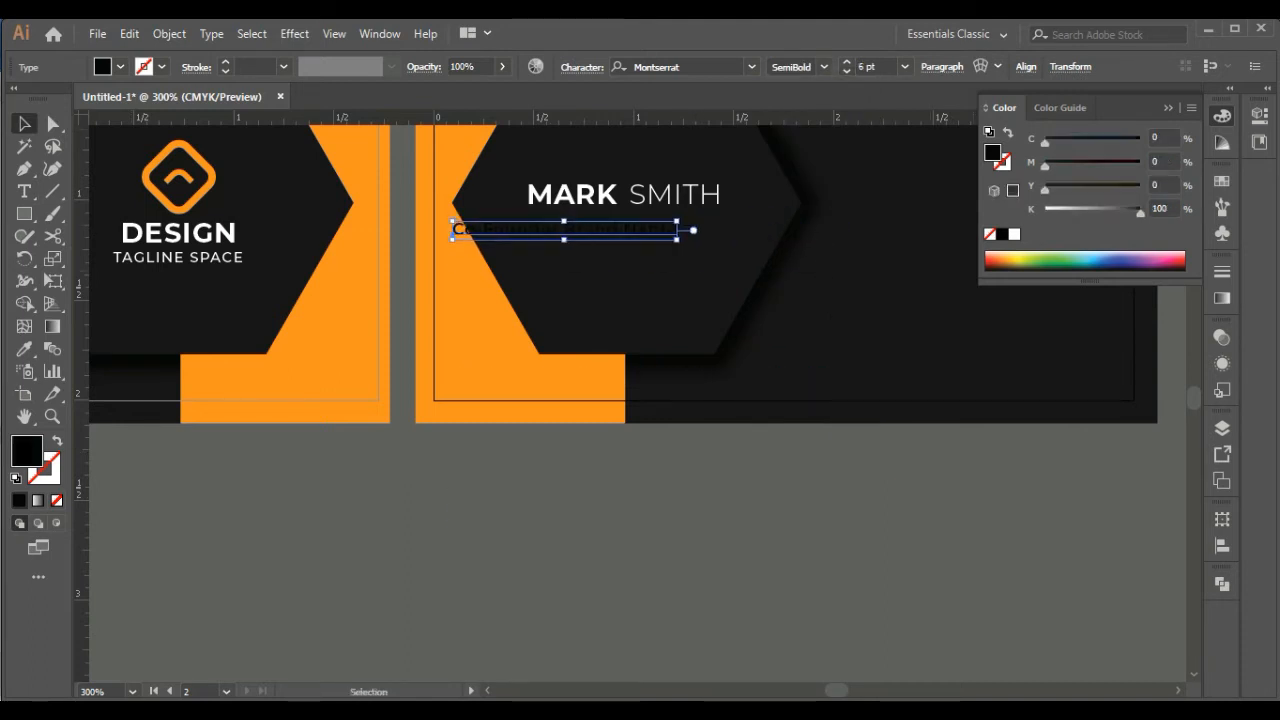
click(1014, 234)
drag(590, 230, 650, 216)
click(846, 72)
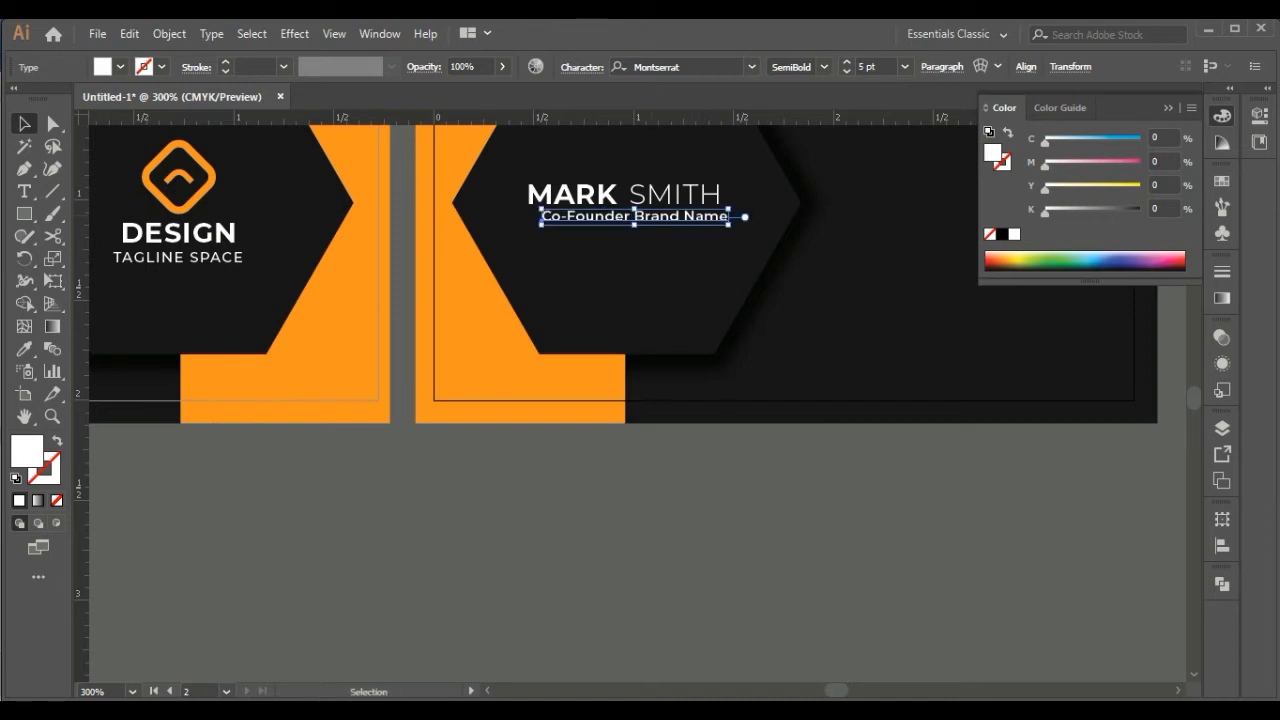
key(Left)
key(Left)
key(Left)
key(Left)
key(Left)
Increase the job title's tracking so it spans the same width as the name
click(582, 67)
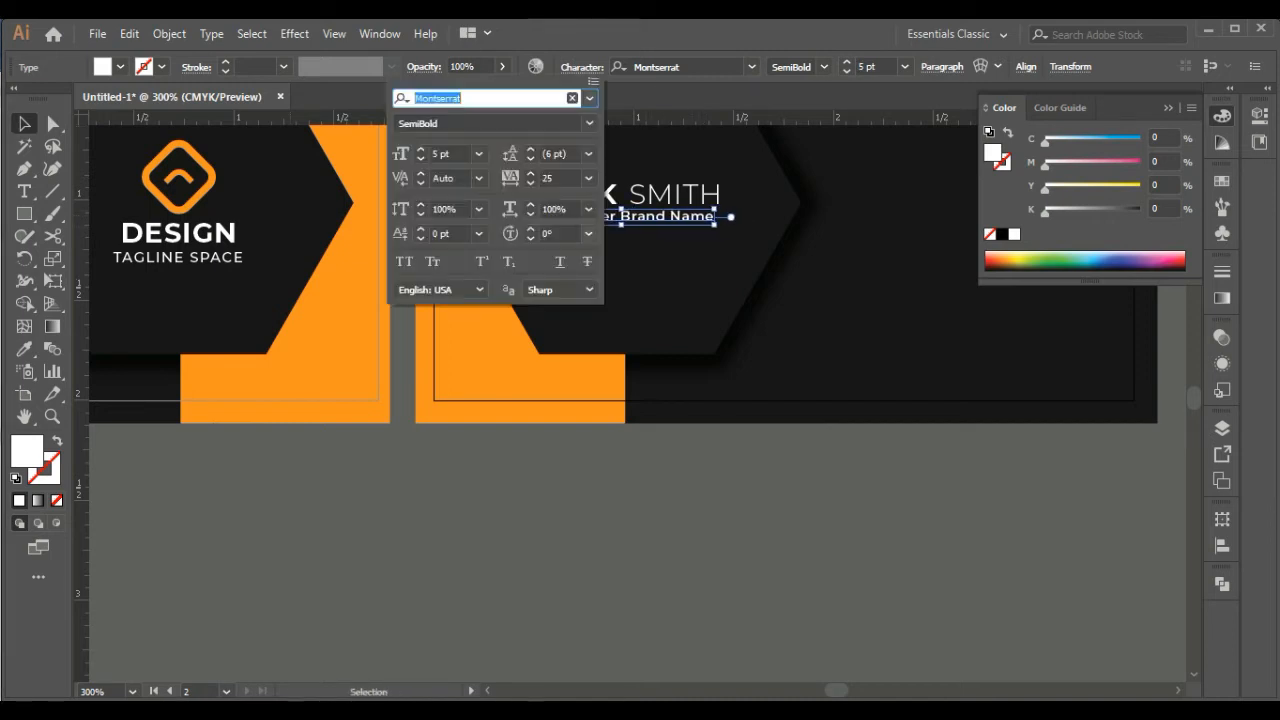
click(589, 178)
click(608, 414)
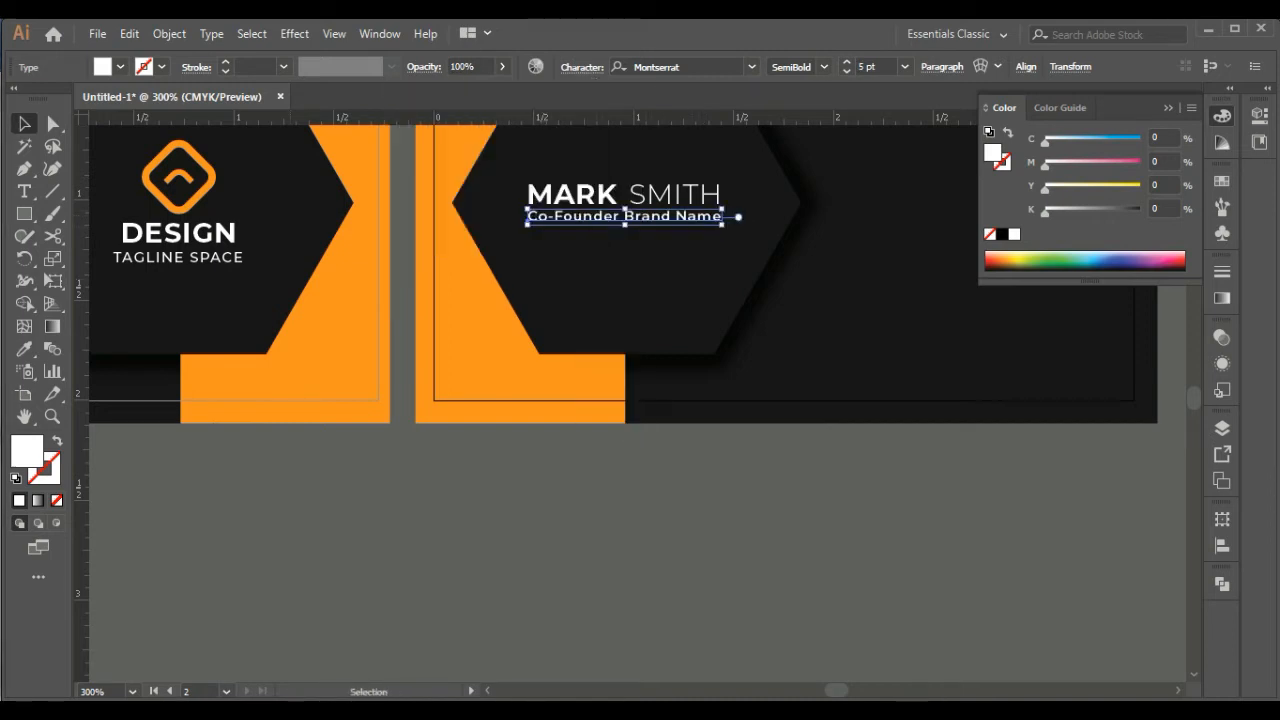
key(ctrl+shift+a)
Draw a small rectangle about 0.11 in wide below the second card and fill it with the card's orange
click(24, 213)
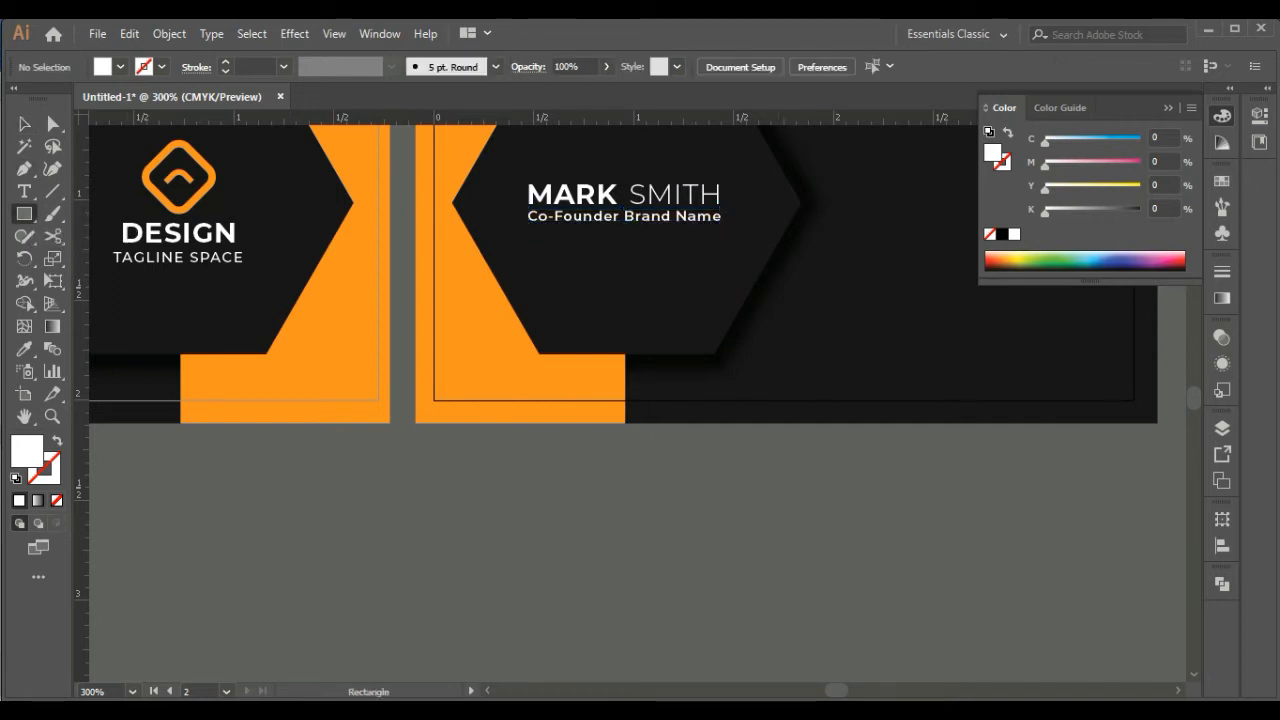
drag(528, 471, 551, 479)
key(i)
click(556, 400)
key(v)
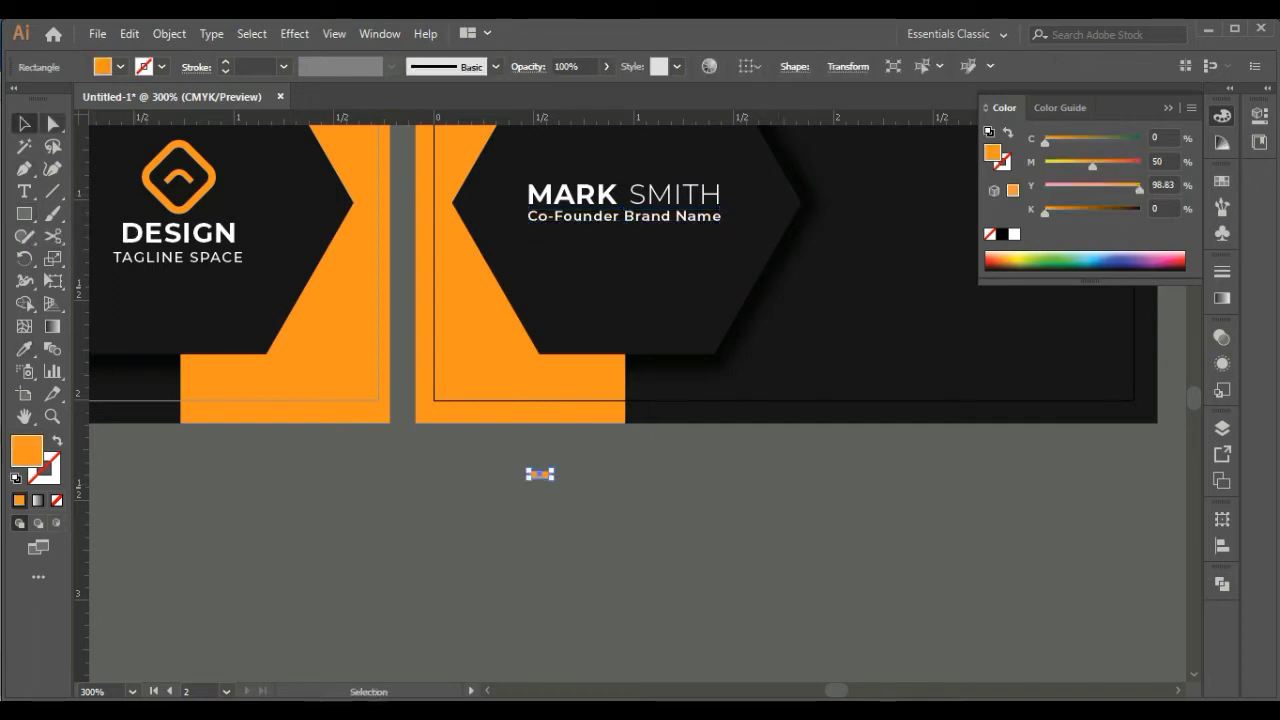
key(ctrl+shift+a)
Draw a horizontal line about 0.55 in long from the rectangle's left edge and swap its orange fill to the stroke
key(ctrl+plus)
key(ctrl+plus)
key(ctrl+plus)
key(ctrl+plus)
click(297, 362)
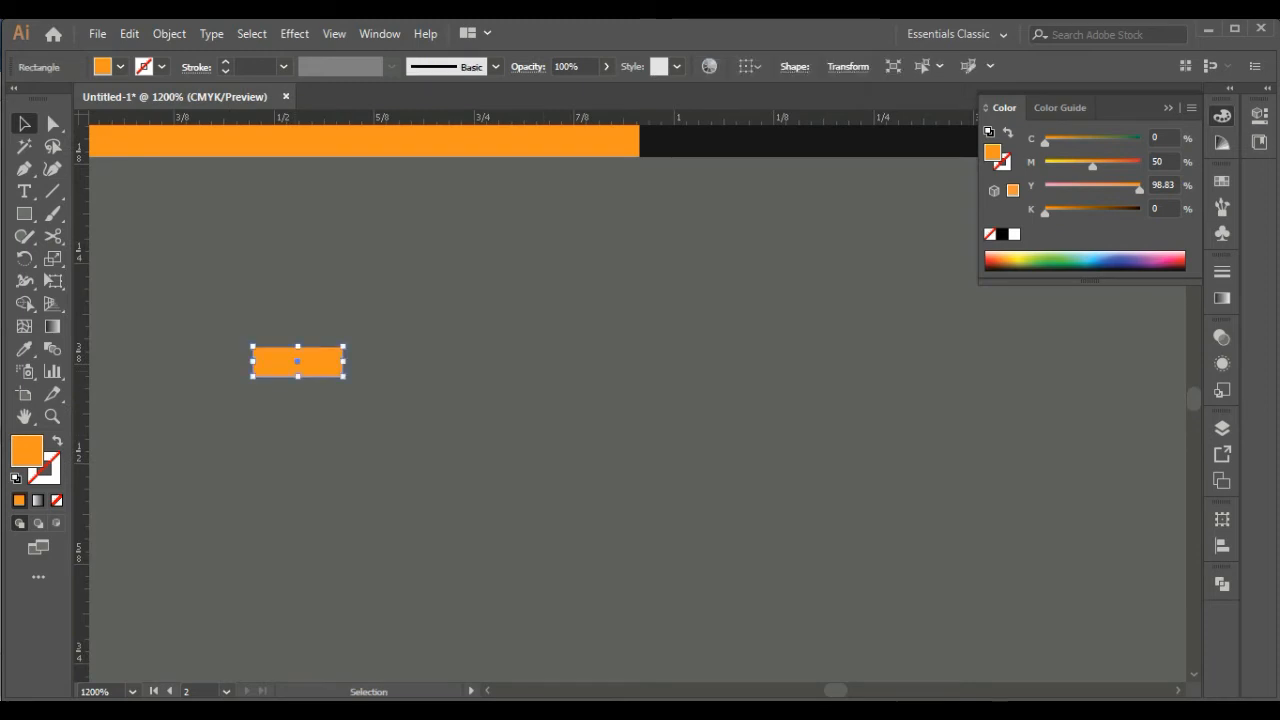
click(205, 310)
click(24, 169)
click(251, 358)
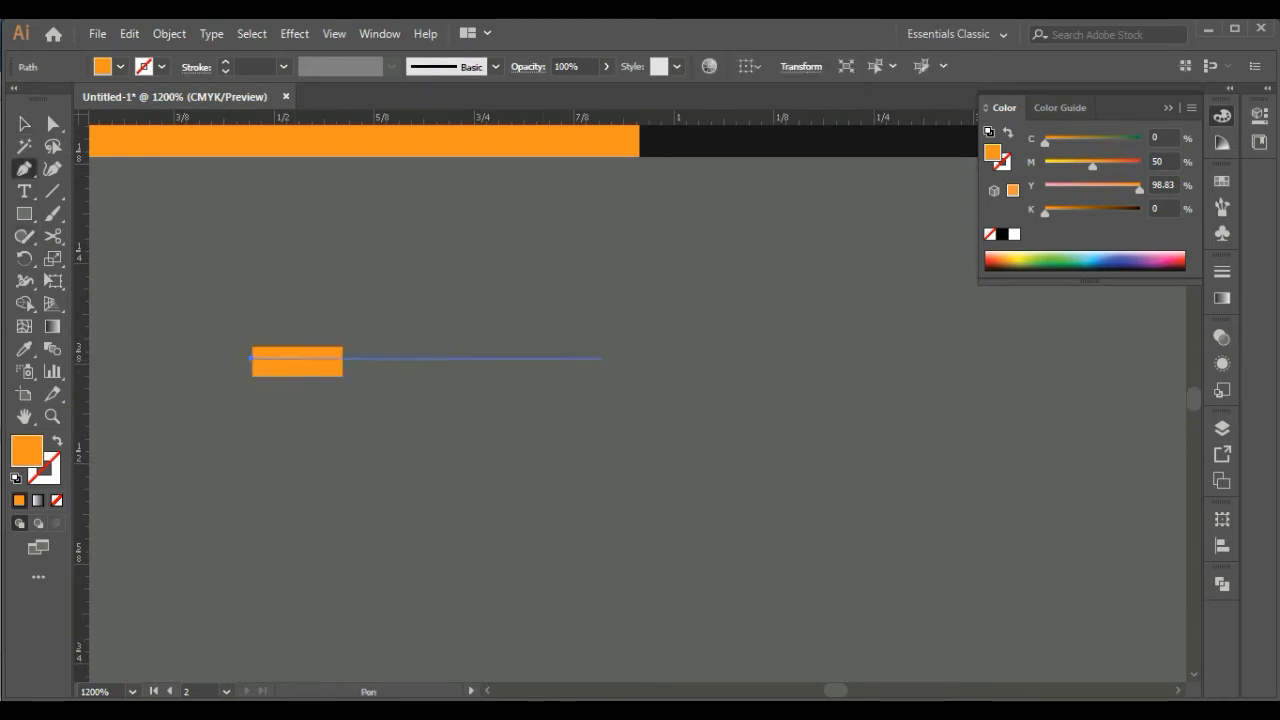
click(687, 359)
click(24, 124)
click(400, 450)
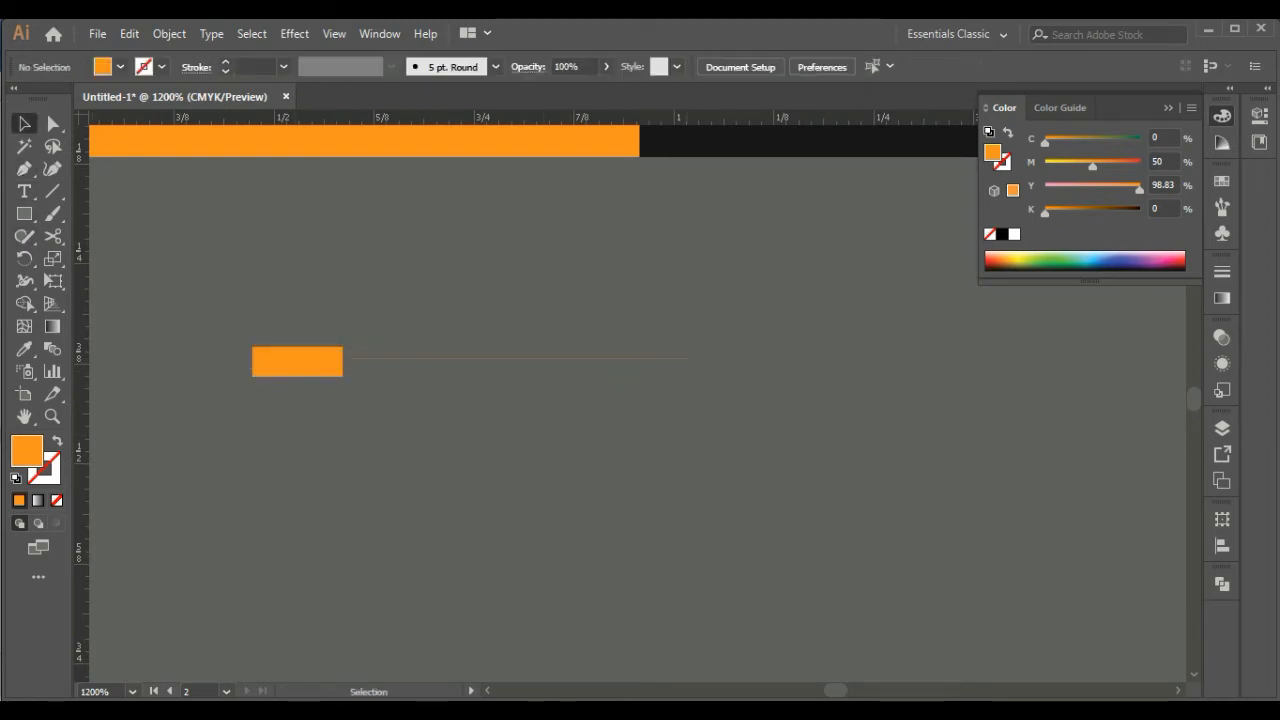
click(469, 359)
key(shift+x)
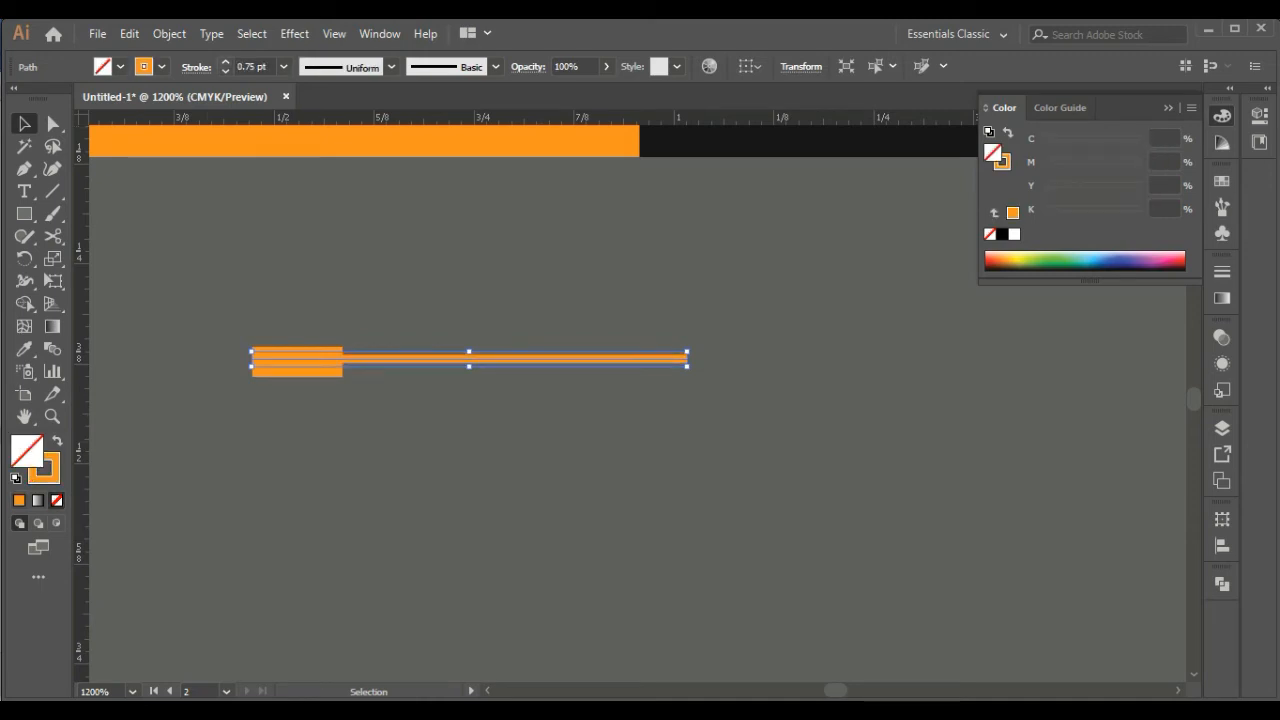
Align the orange rectangle and the line on their vertical centers
shift+click(297, 370)
click(297, 370)
click(745, 67)
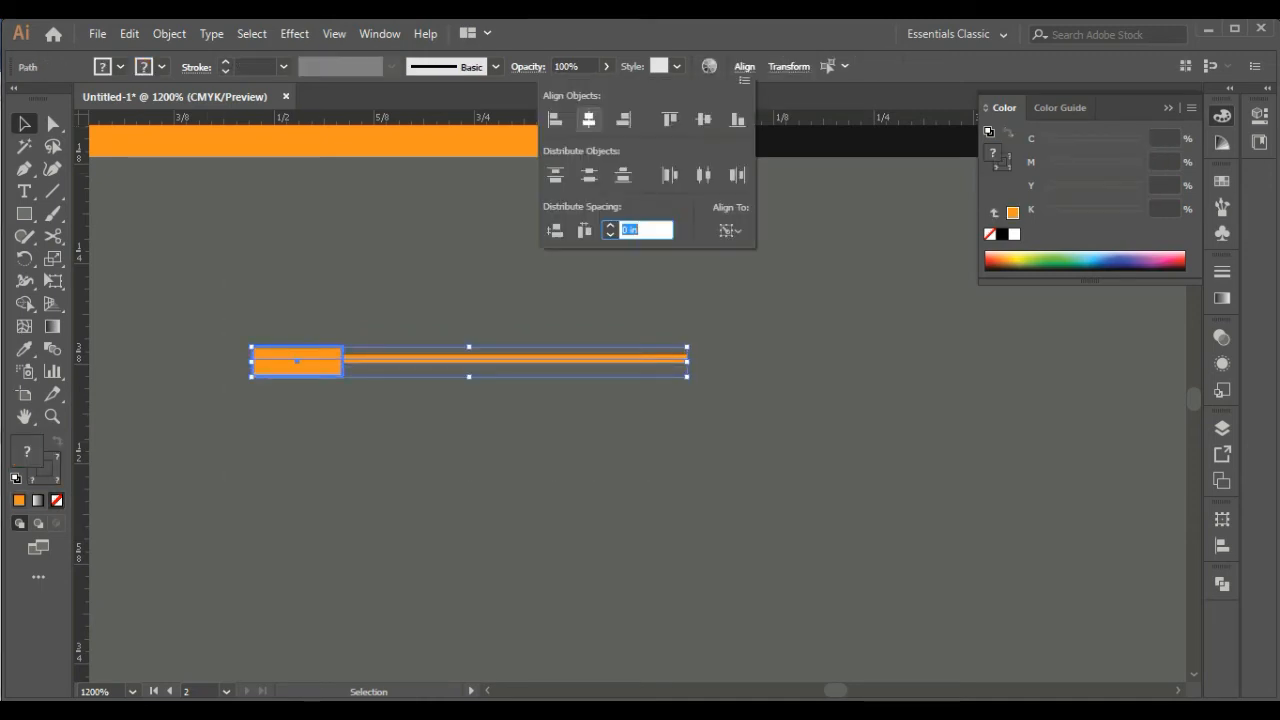
click(704, 119)
click(610, 300)
click(560, 361)
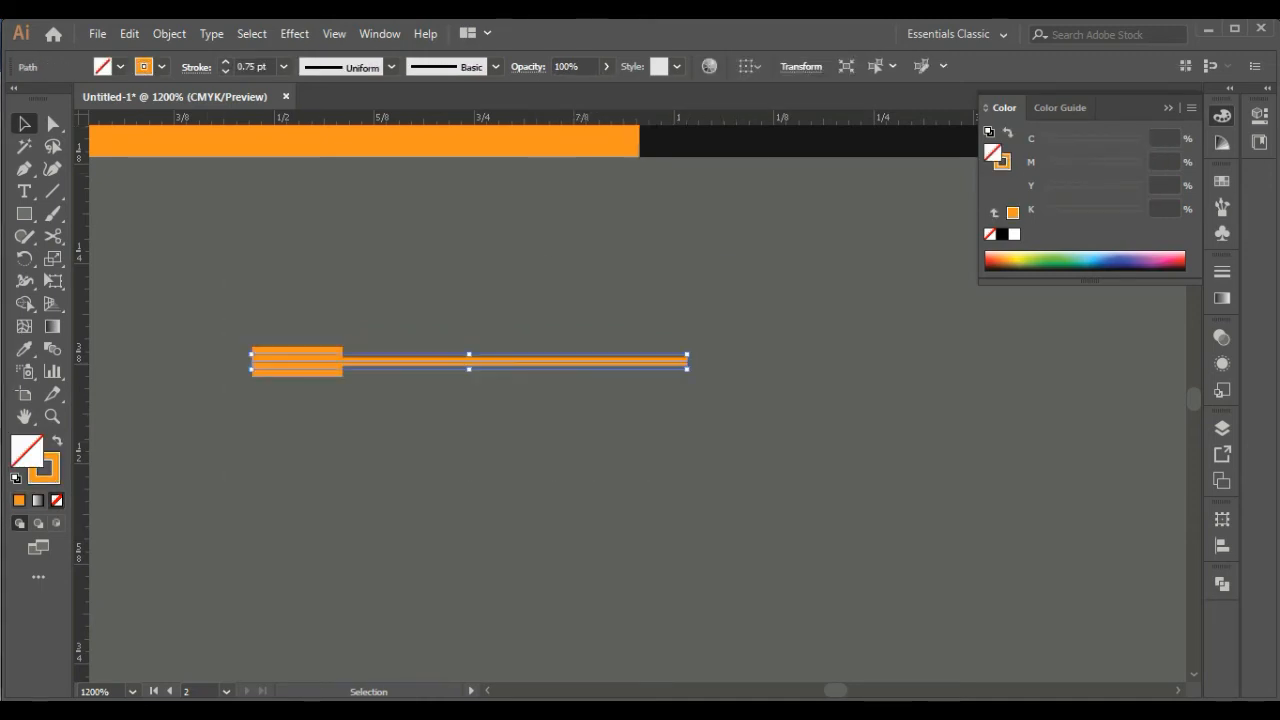
click(450, 310)
Shrink the orange rectangle's height symmetrically to about 0.02 in, slightly thicker than the line
click(297, 351)
drag(297, 347, 297, 354)
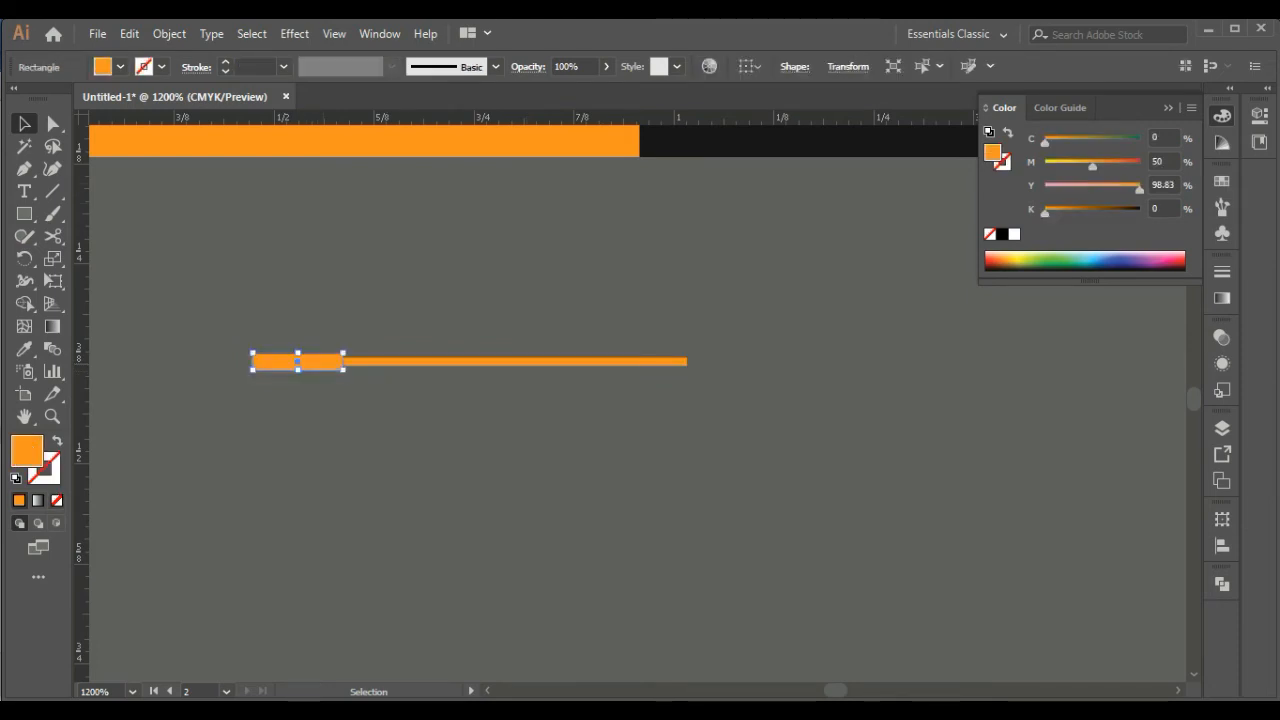
click(400, 300)
Change the line's stroke color to white
click(560, 361)
click(1003, 163)
click(1014, 234)
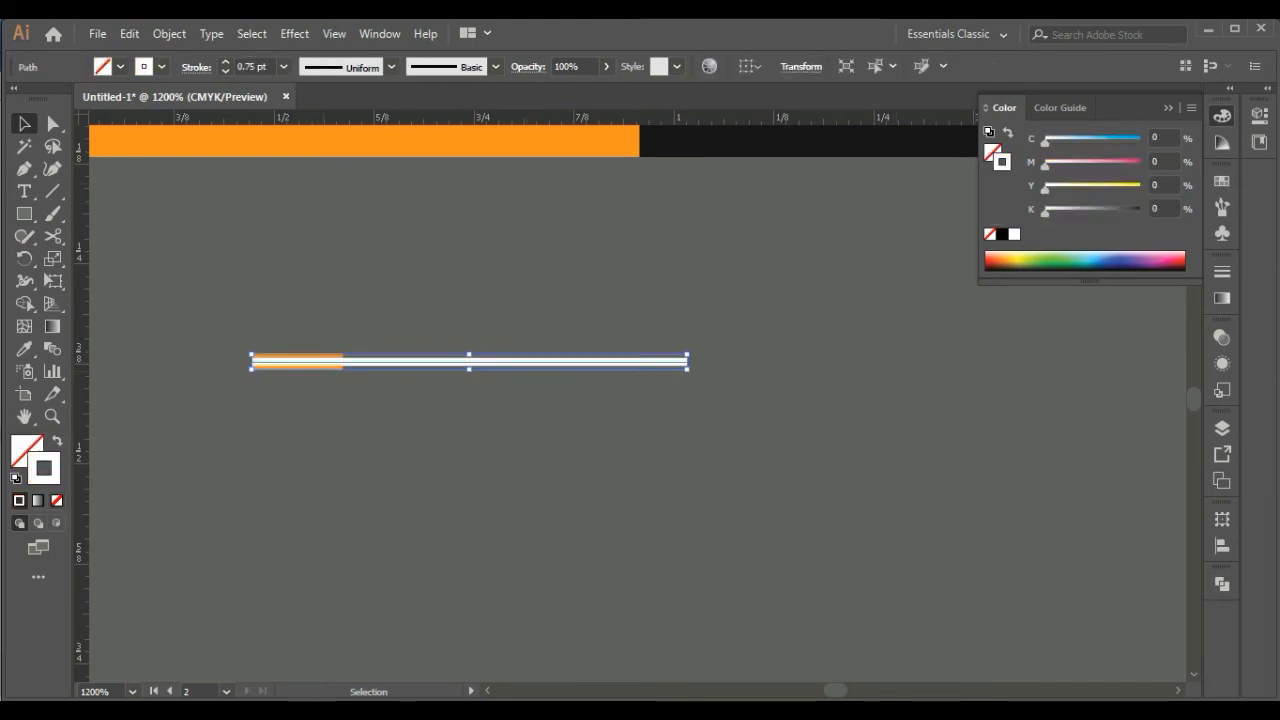
click(450, 420)
Arrange the orange rectangle in front of the white line
click(324, 368)
right_click(324, 368)
mouse_move(378, 606)
click(580, 606)
click(560, 500)
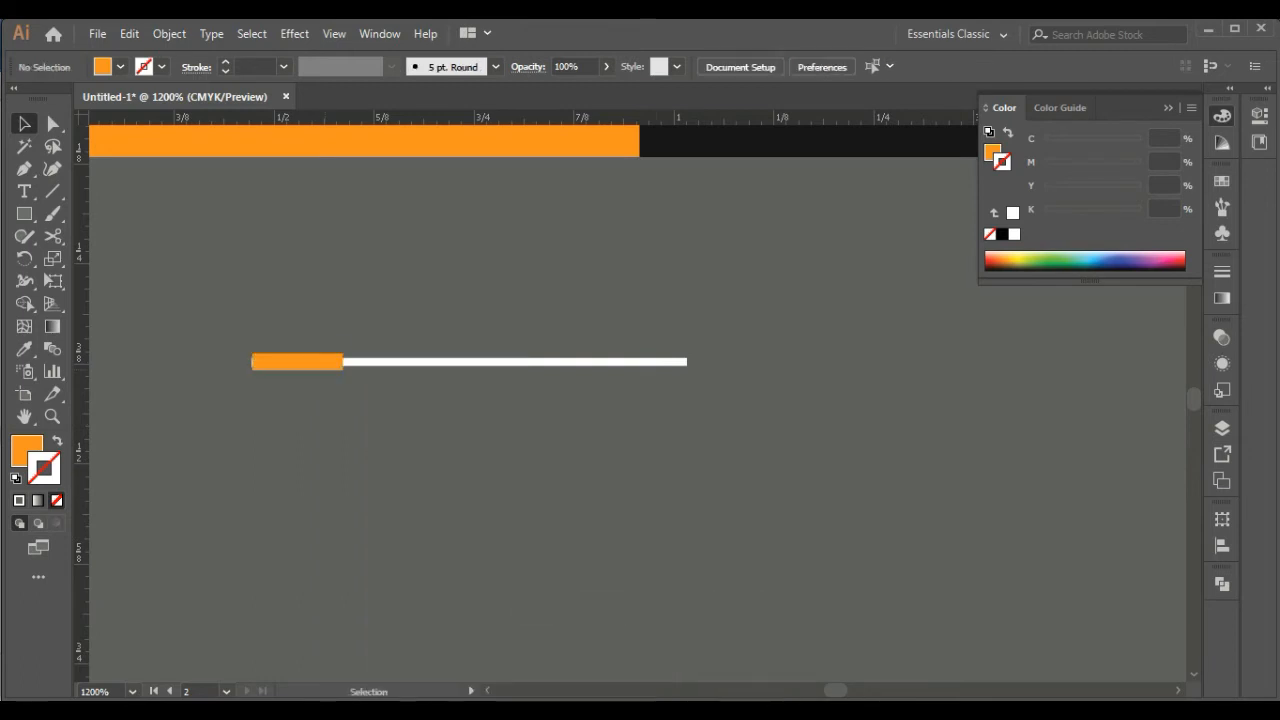
Realign the orange bar and the white line vertically so they share one center
key(ctrl+a)
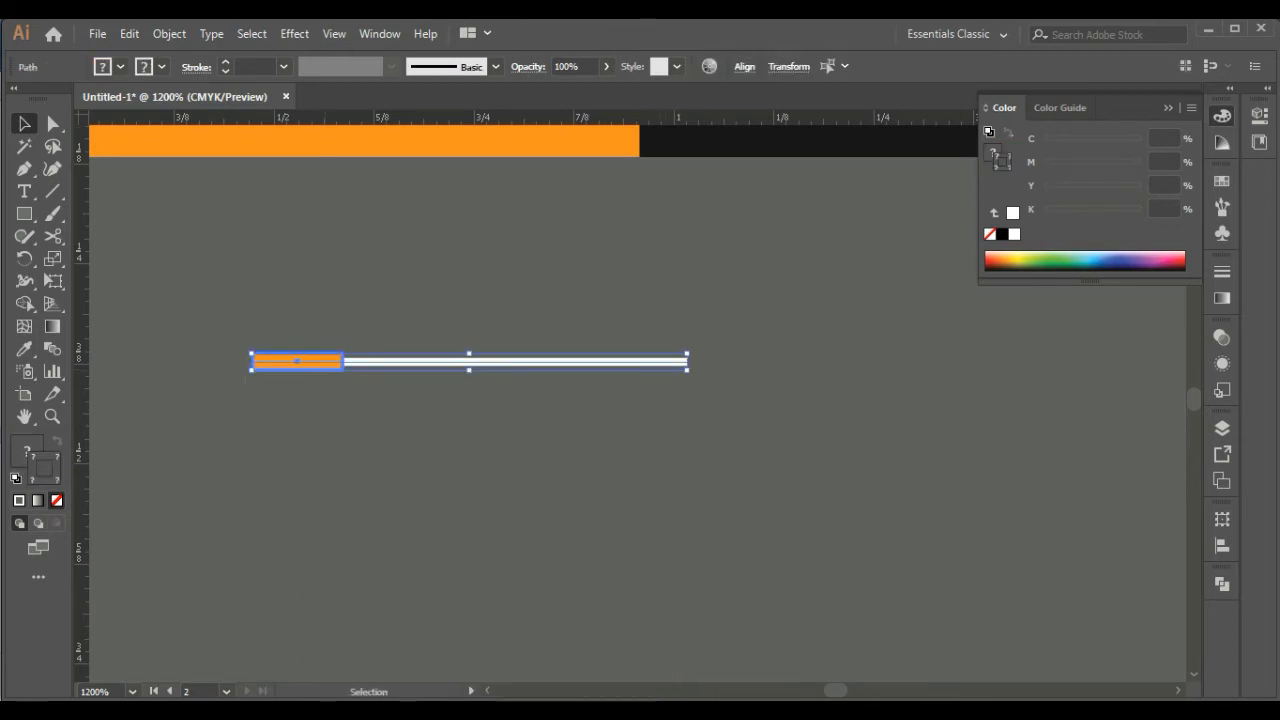
click(745, 67)
click(703, 118)
click(761, 474)
drag(761, 474, 215, 302)
click(250, 450)
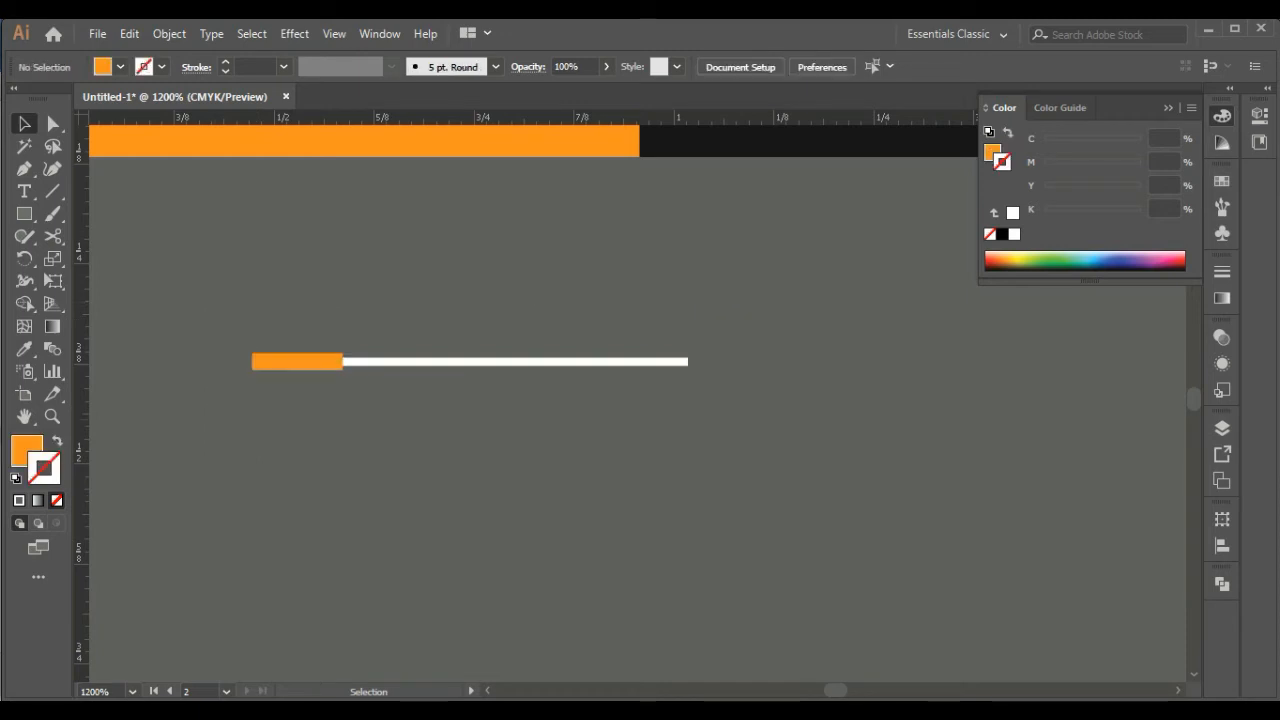
Make the orange bar slightly thinner and extend its right end a little further along the white line
click(300, 362)
key(ctrl+plus)
key(ctrl+plus)
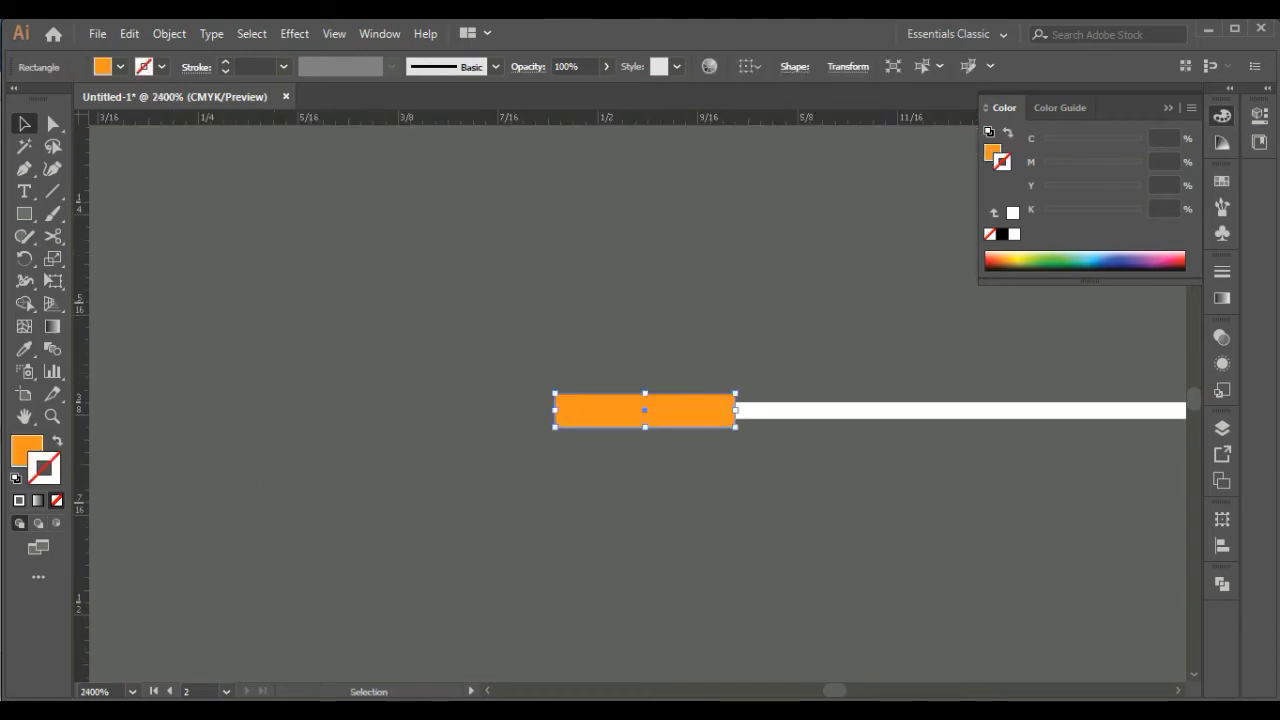
drag(645, 394, 645, 426)
click(680, 490)
drag(760, 480, 386, 482)
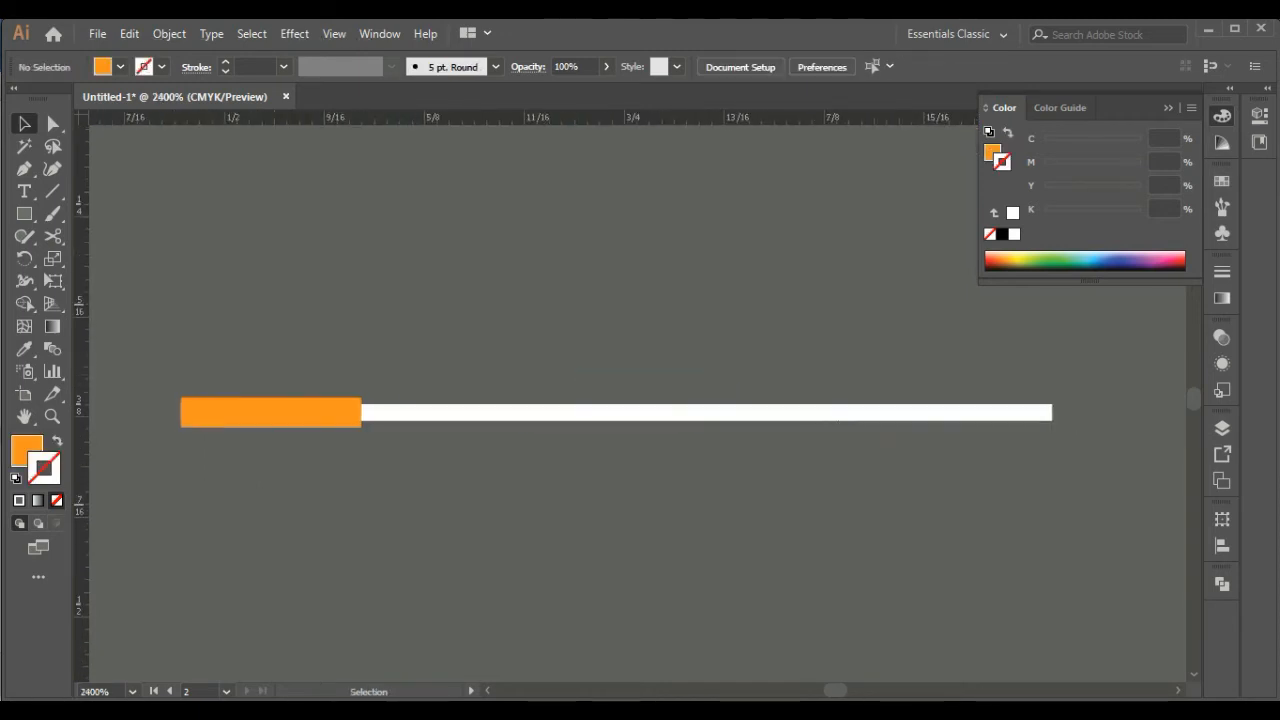
click(290, 412)
drag(362, 412, 377, 412)
click(410, 470)
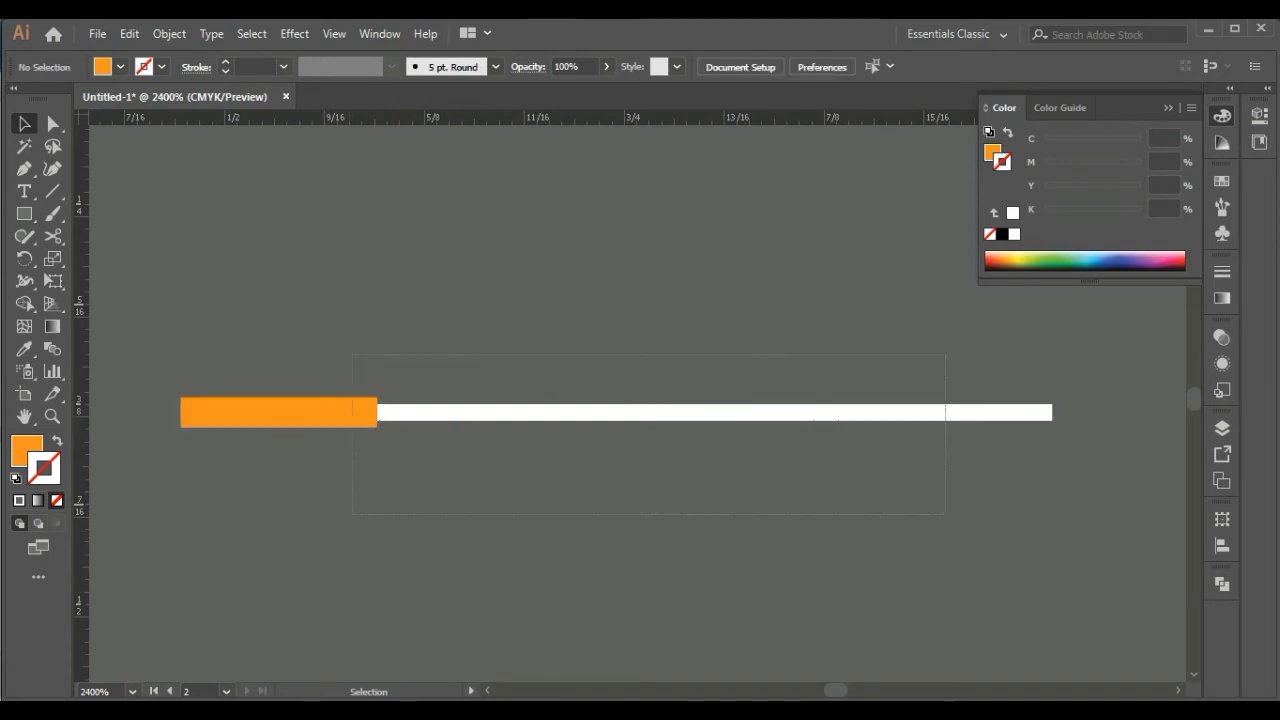
Expand the white line's stroke into a filled shape
drag(945, 515, 352, 355)
right_click(361, 423)
click(345, 470)
click(440, 412)
click(169, 34)
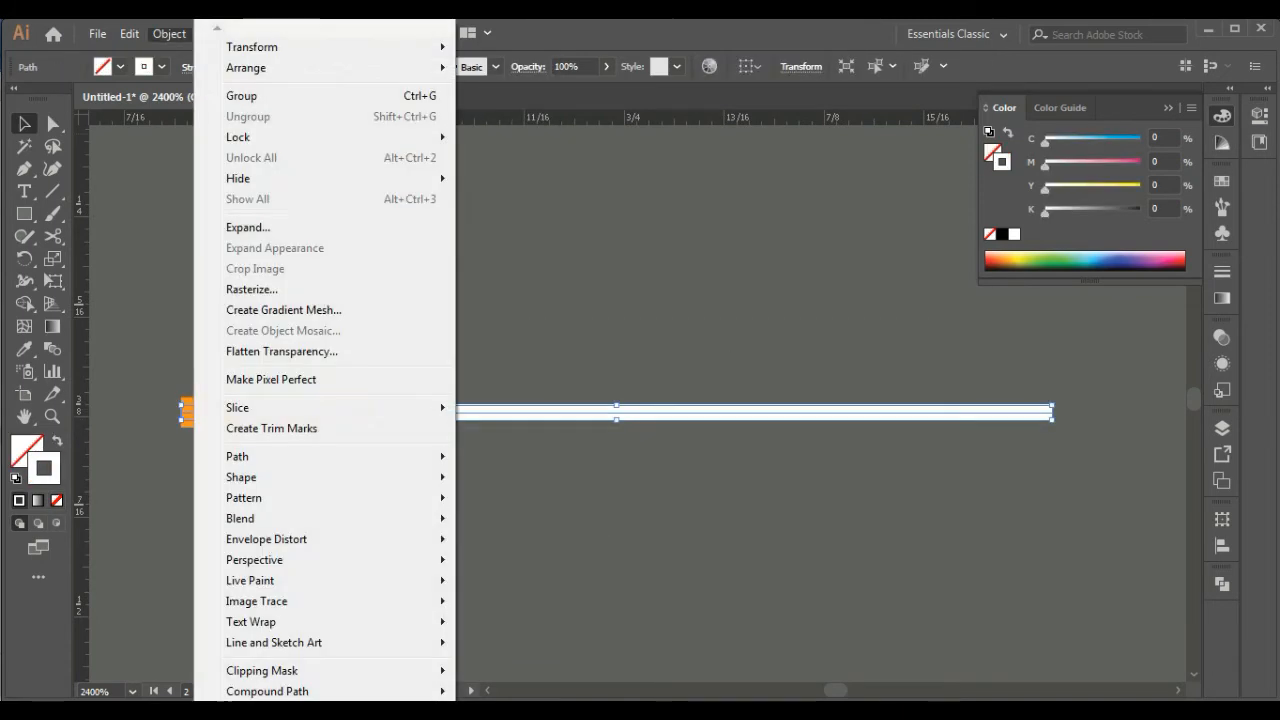
click(248, 227)
click(599, 460)
click(600, 490)
key(ctrl+minus)
key(ctrl+minus)
key(ctrl+minus)
key(ctrl+minus)
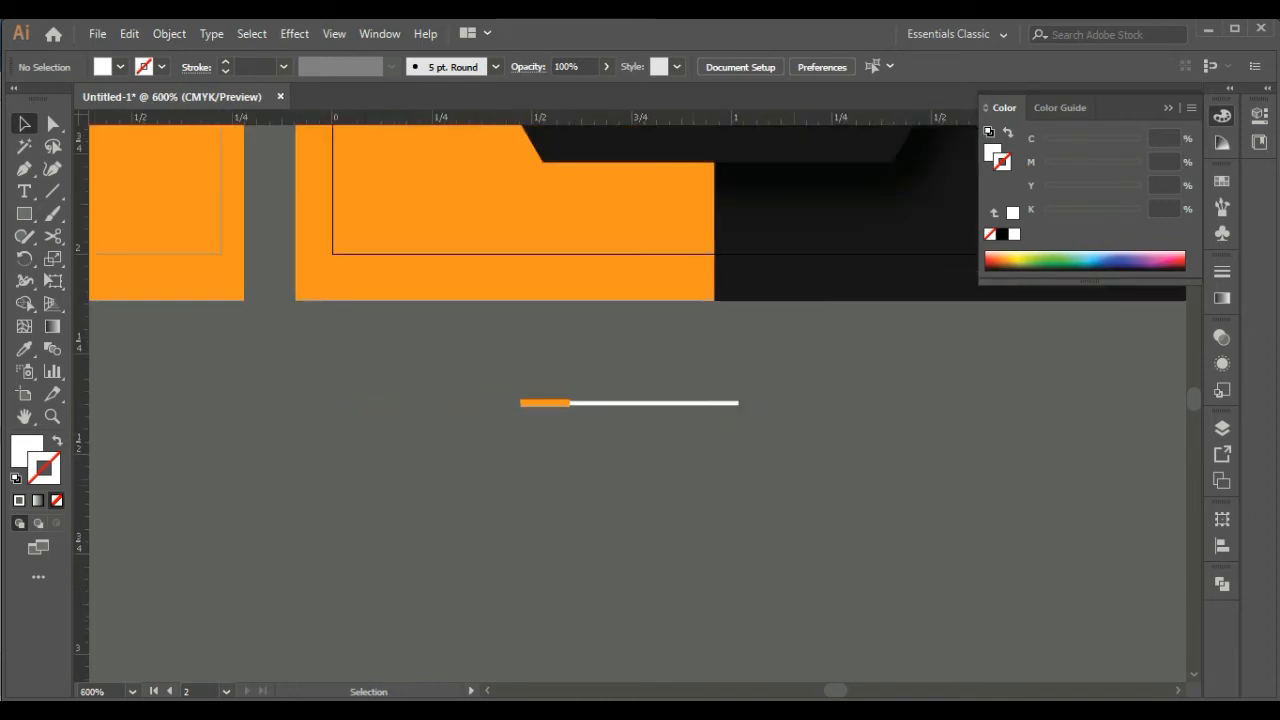
Trim the right end of the divider slightly and group the orange bar with the white line
drag(779, 480, 499, 347)
drag(739, 409, 717, 408)
drag(754, 433, 572, 366)
right_click(609, 397)
click(657, 514)
click(660, 460)
Place the grouped divider directly beneath the job title and scale it to the title's width
drag(650, 370, 741, 301)
drag(640, 291, 685, 220)
drag(591, 210, 591, 206)
click(600, 262)
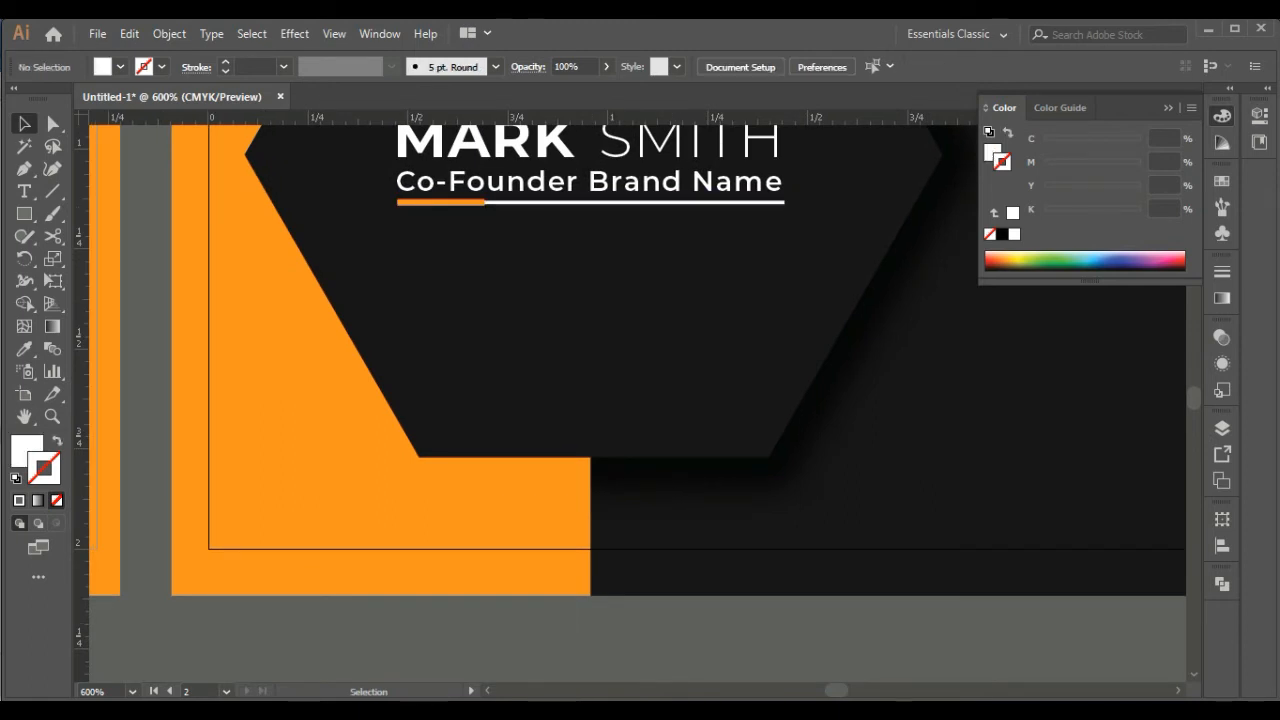
Left-align the divider, job title and name, and nudge the divider slightly down
click(591, 203)
shift+click(770, 181)
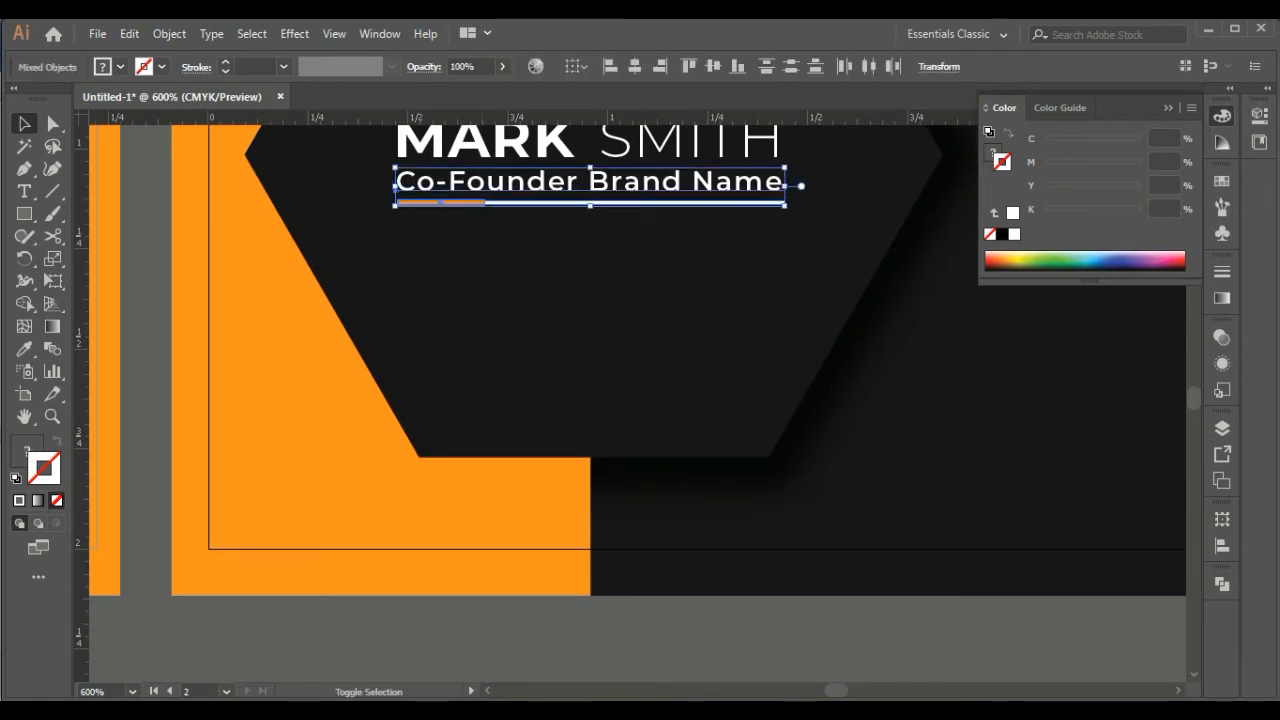
shift+click(770, 142)
click(611, 66)
drag(640, 480, 611, 577)
click(638, 360)
click(600, 294)
key(Down)
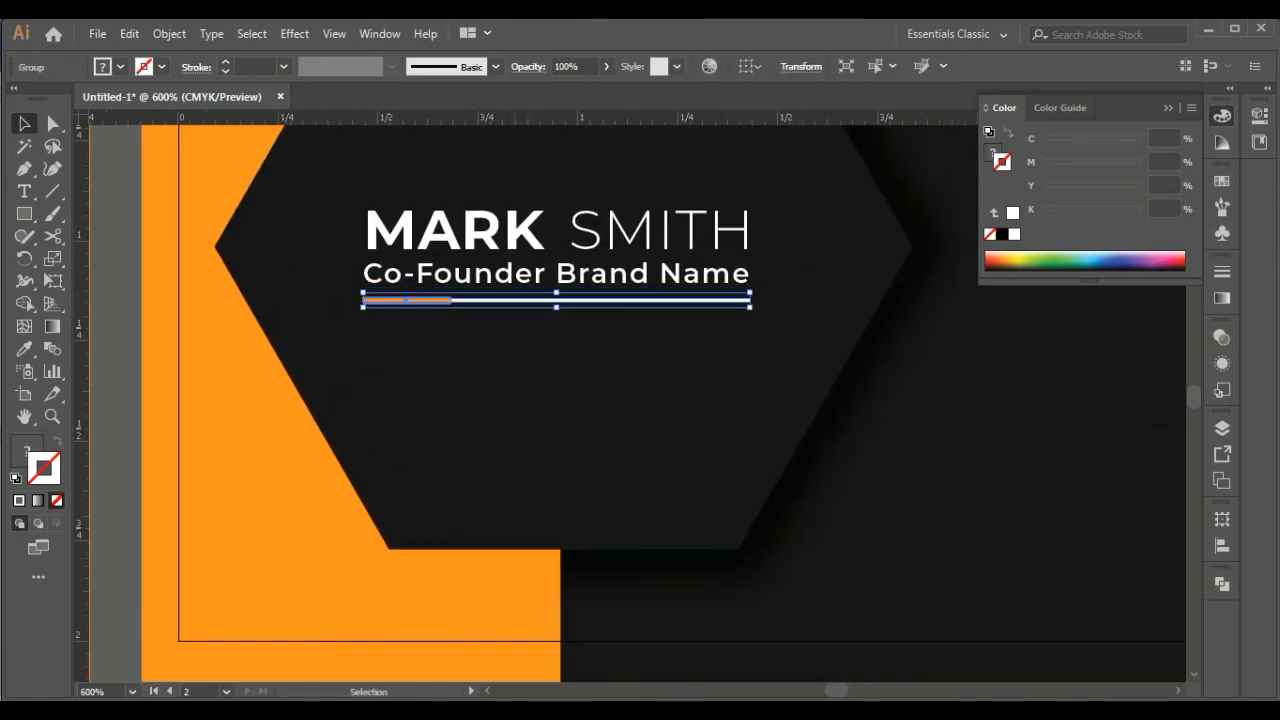
Try to distribute the vertical spacing between the name, job title and divider evenly
shift+click(600, 274)
shift+click(600, 235)
click(1222, 545)
click(1003, 672)
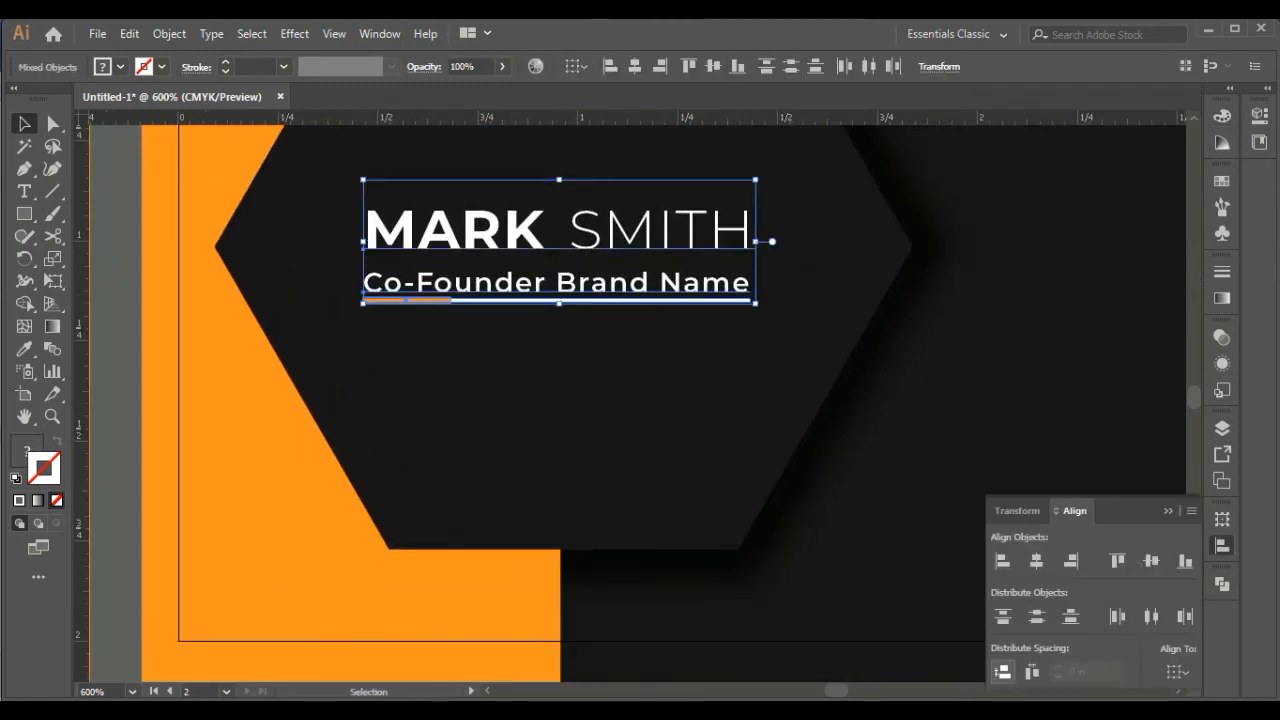
key(ctrl+z)
click(640, 235)
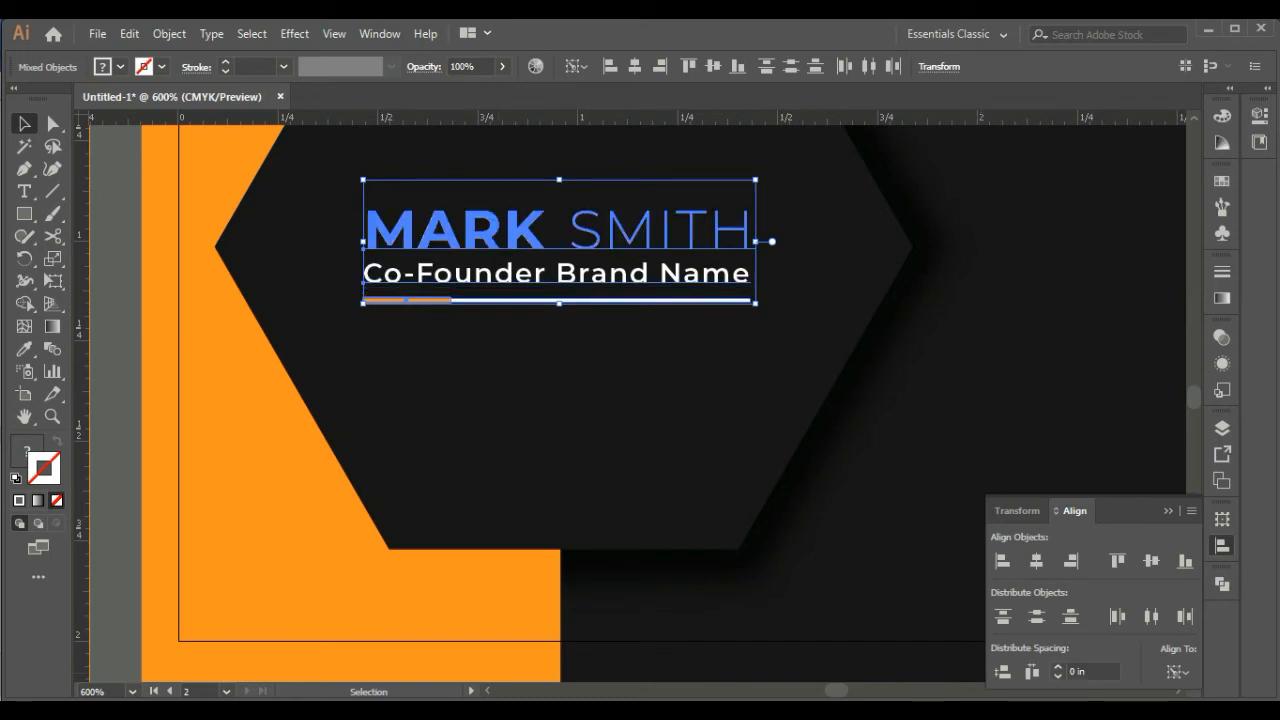
click(1003, 672)
key(ctrl+z)
click(620, 380)
click(600, 300)
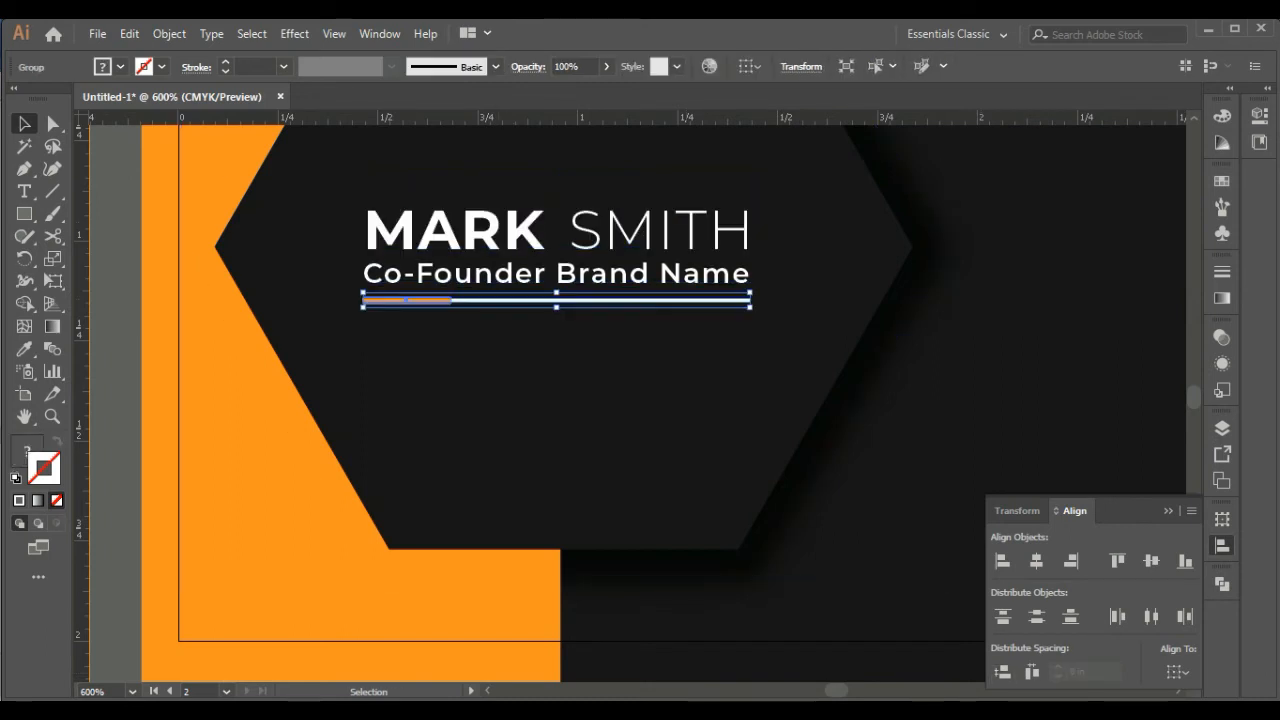
click(600, 274)
click(627, 235)
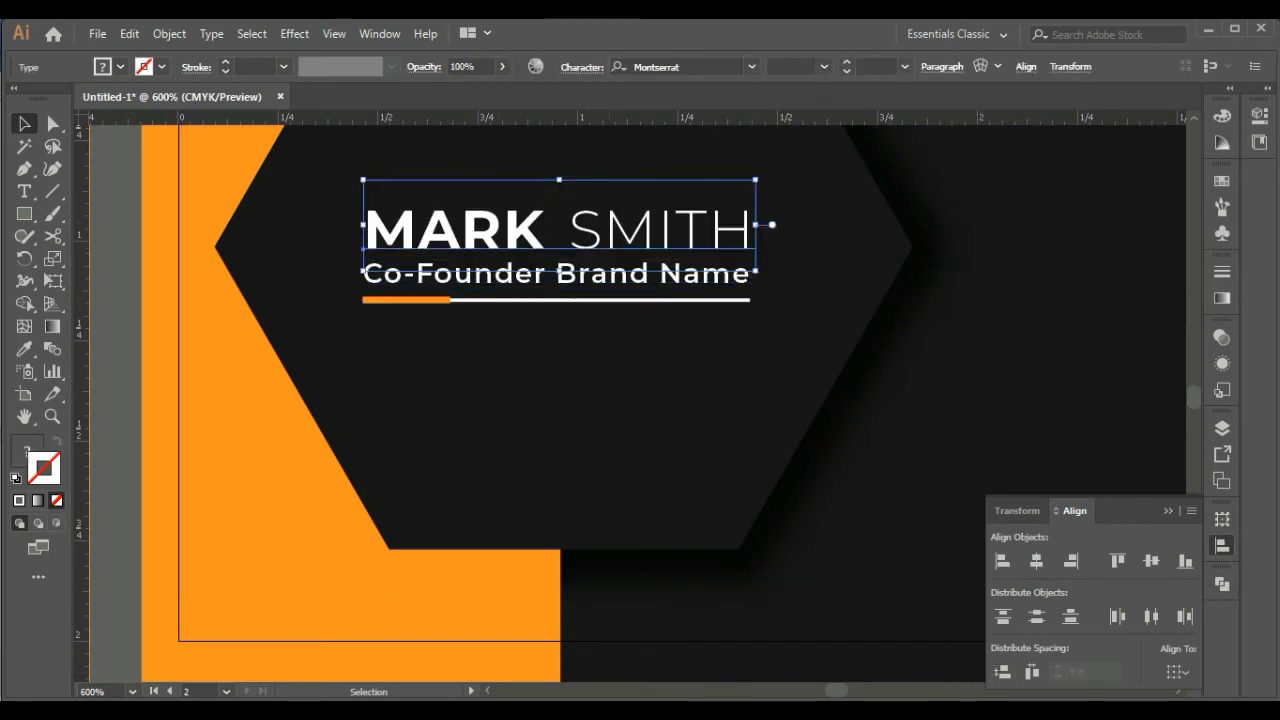
key(ctrl+t)
key(ctrl+t)
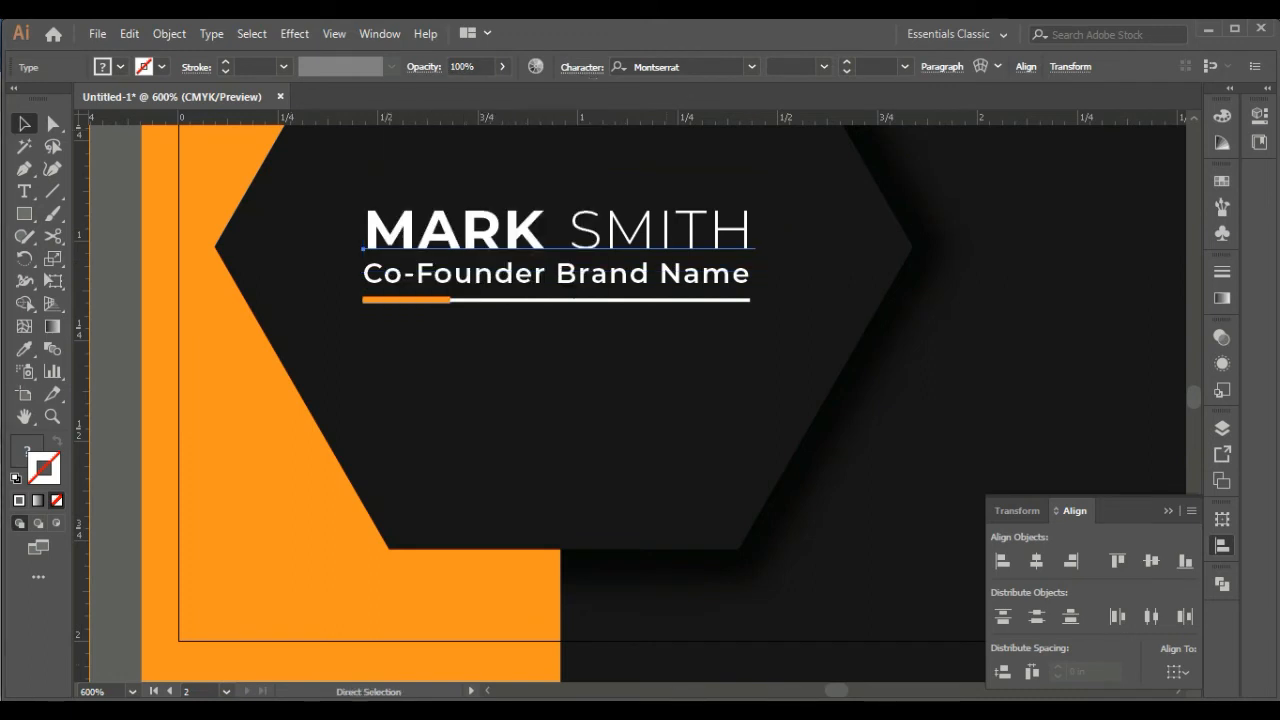
Nudge the divider and the job title slightly down below the name
key(ctrl+minus)
key(ctrl+minus)
drag(650, 600, 575, 440)
click(590, 530)
click(560, 279)
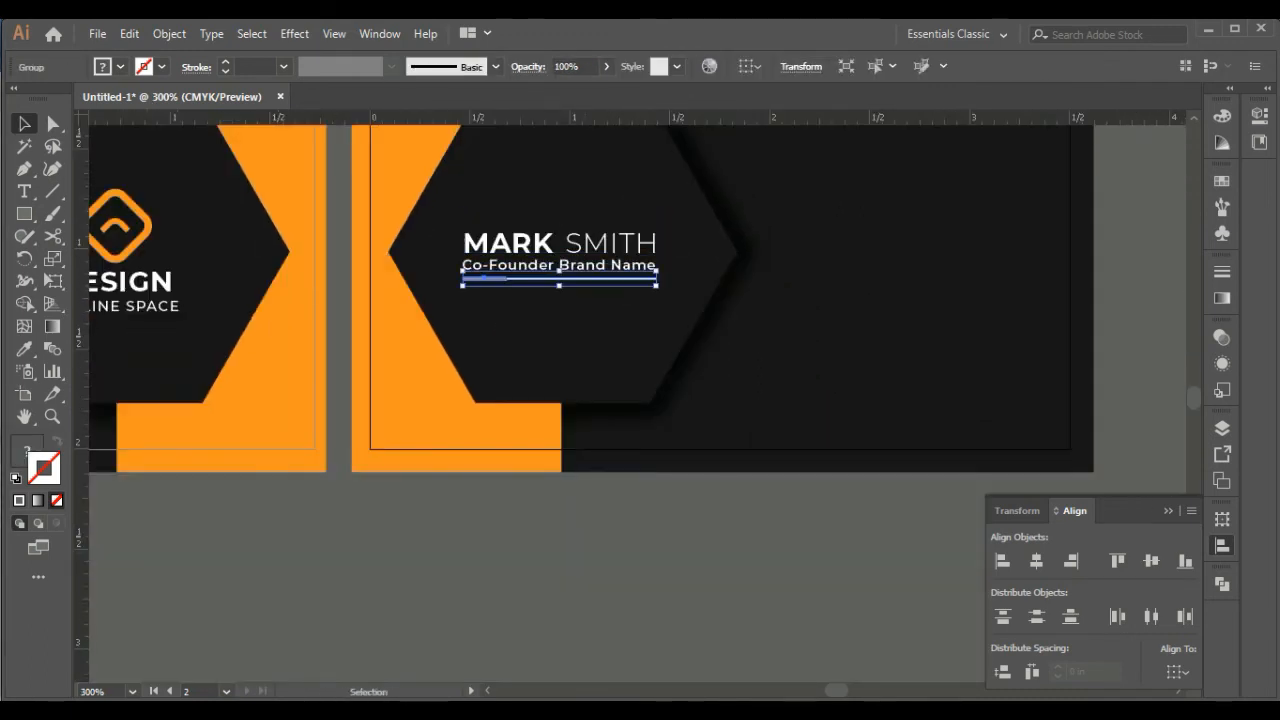
key(Down)
click(575, 266)
key(Down)
Group the name, job title and divider, and center the group horizontally and vertically in the hexagon
shift+click(590, 244)
shift+click(580, 281)
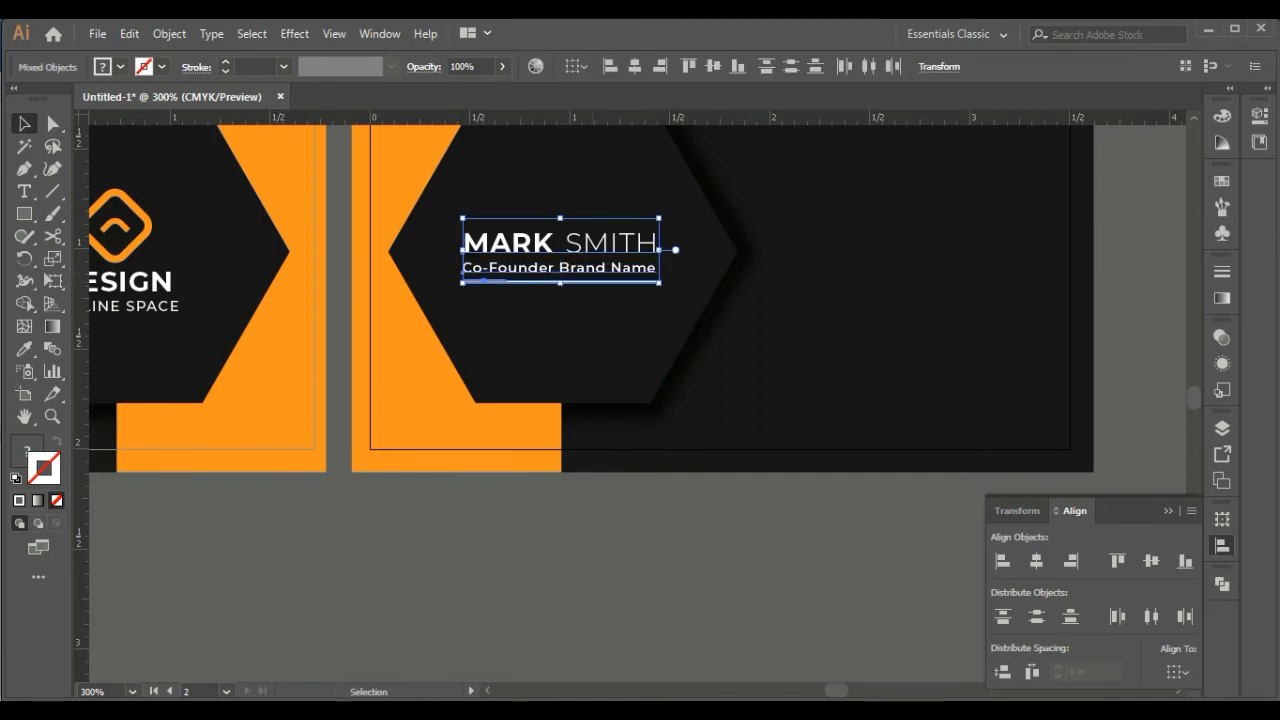
right_click(593, 273)
click(640, 389)
shift+click(610, 345)
click(610, 345)
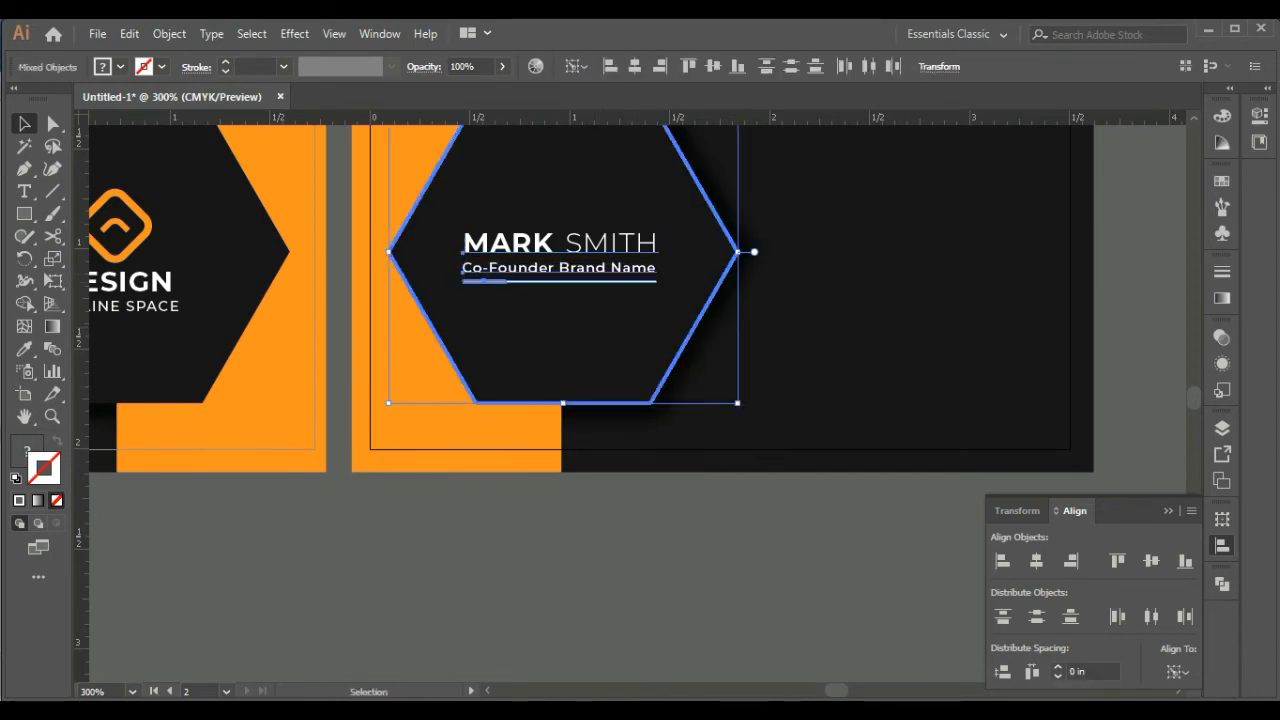
click(635, 66)
click(713, 66)
click(800, 540)
drag(800, 540, 627, 549)
click(1168, 511)
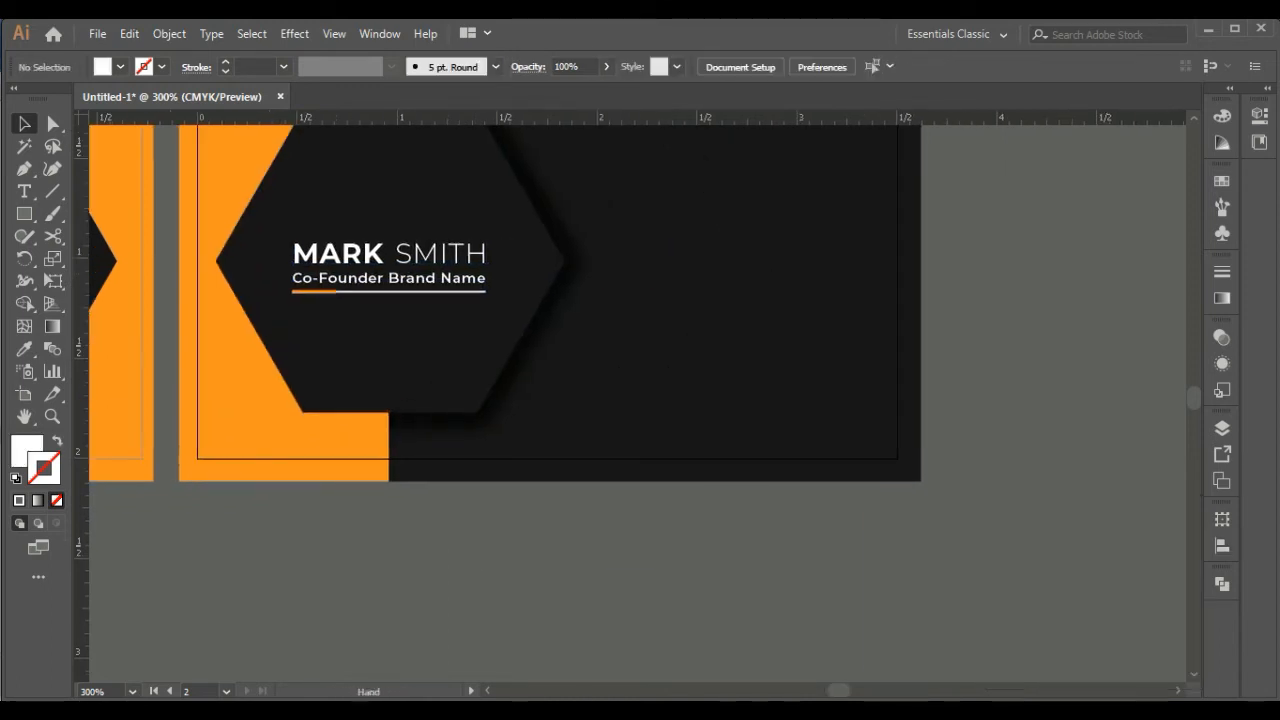
Move the four contact icons onto the black area beside the hexagon and bring them in front of the background
drag(780, 450, 813, 518)
key(ctrl+minus)
key(ctrl+minus)
key(ctrl+plus)
drag(145, 137, 240, 225)
drag(226, 215, 768, 427)
right_click(550, 197)
mouse_move(640, 384)
click(797, 384)
click(745, 420)
Apply a white stroke to the location, phone, envelope and cursor icons
click(769, 427)
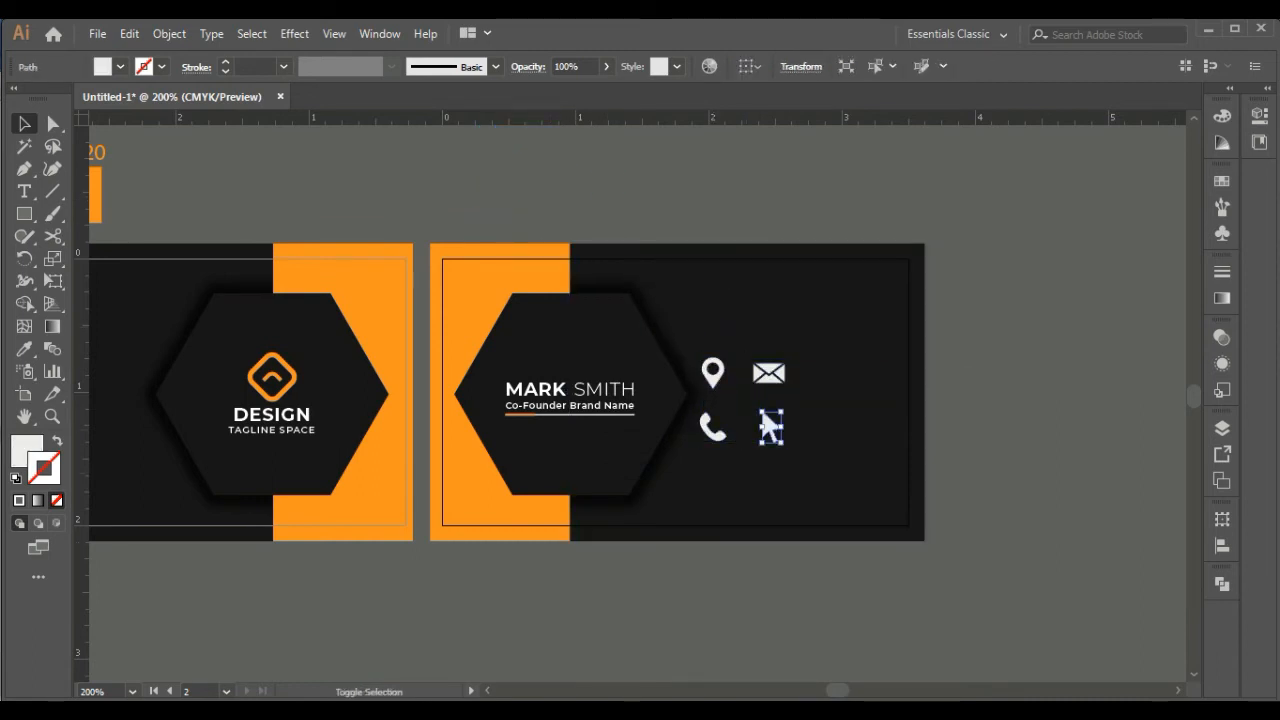
shift+click(712, 428)
shift+click(712, 373)
shift+click(769, 374)
click(1222, 181)
click(1222, 143)
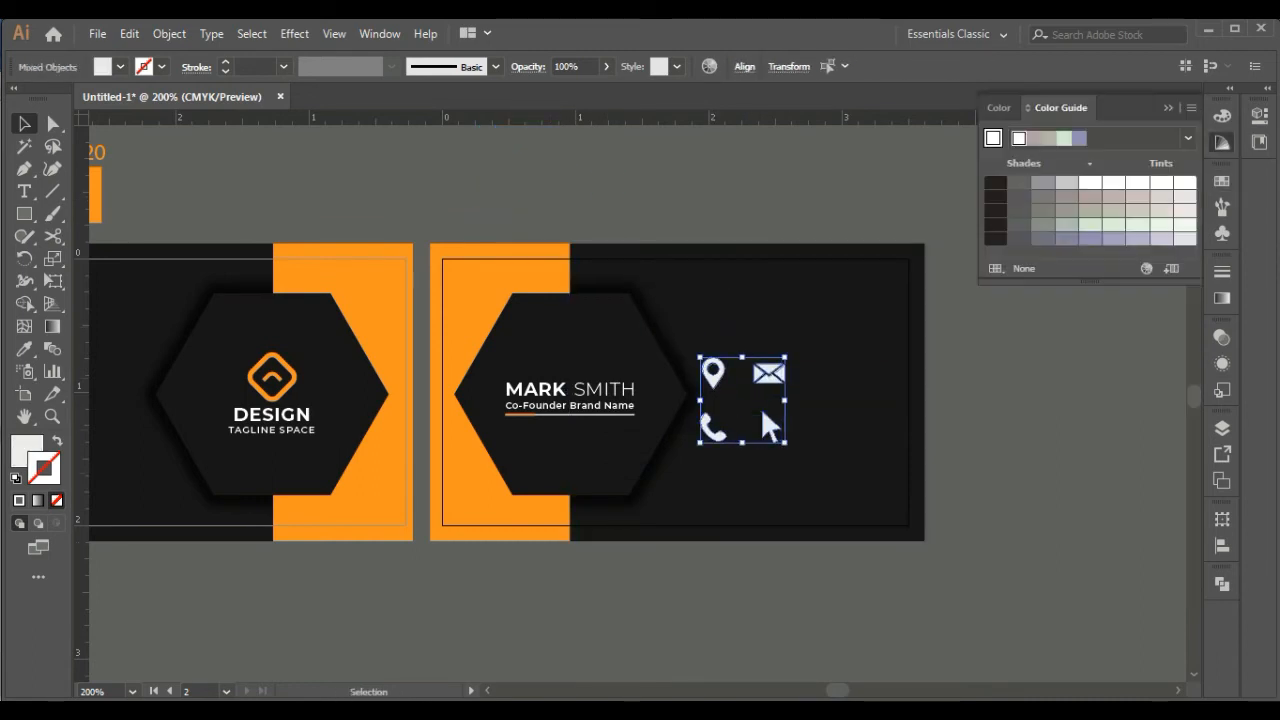
click(1222, 115)
click(1014, 234)
click(1050, 400)
key(ctrl+plus)
key(ctrl+plus)
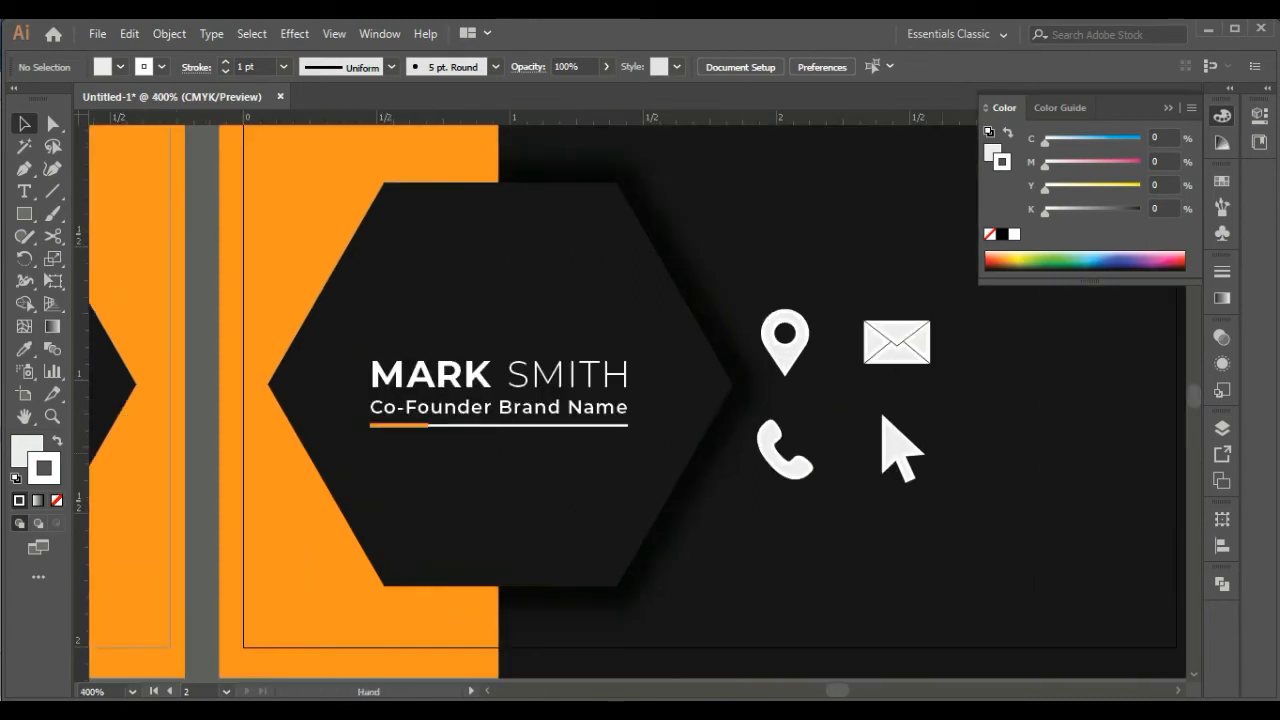
drag(900, 440, 648, 348)
Undo the icons' white stroke and give all four a white fill without a stroke
key(ctrl+z)
key(ctrl+z)
key(ctrl+z)
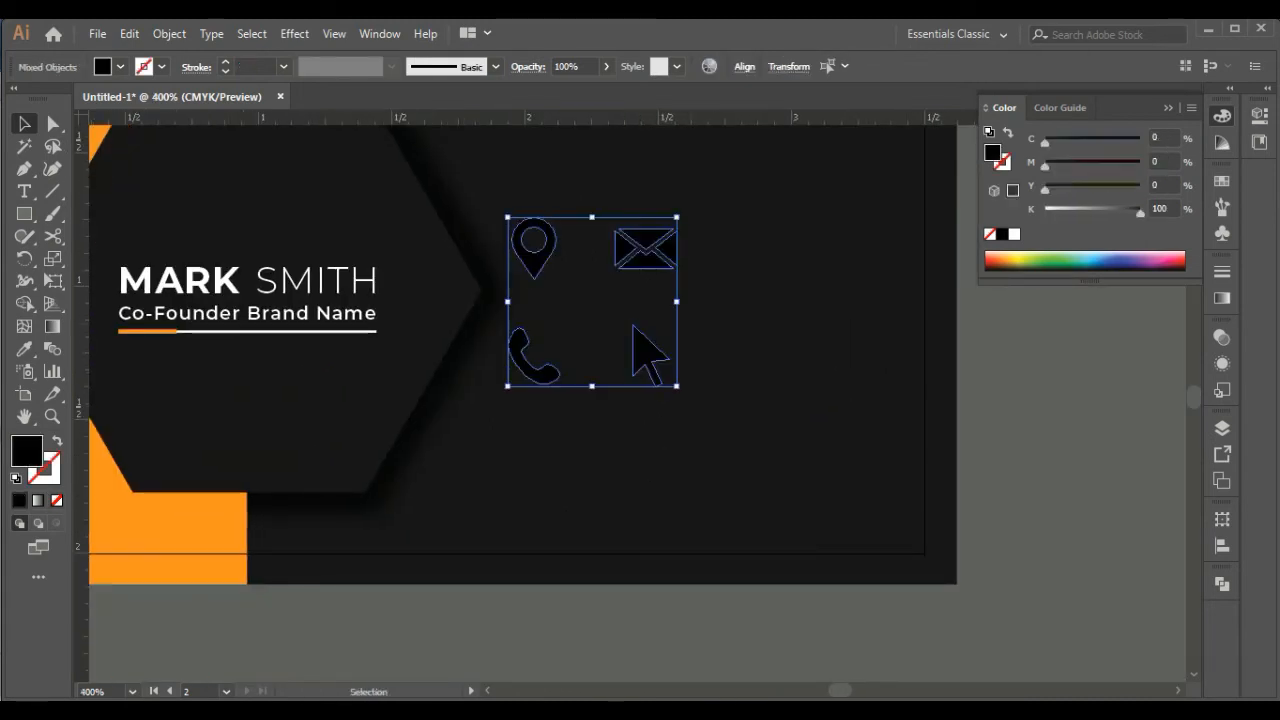
key(ctrl+z)
key(ctrl+shift+z)
key(ctrl+shift+z)
key(ctrl+shift+a)
drag(720, 330, 802, 499)
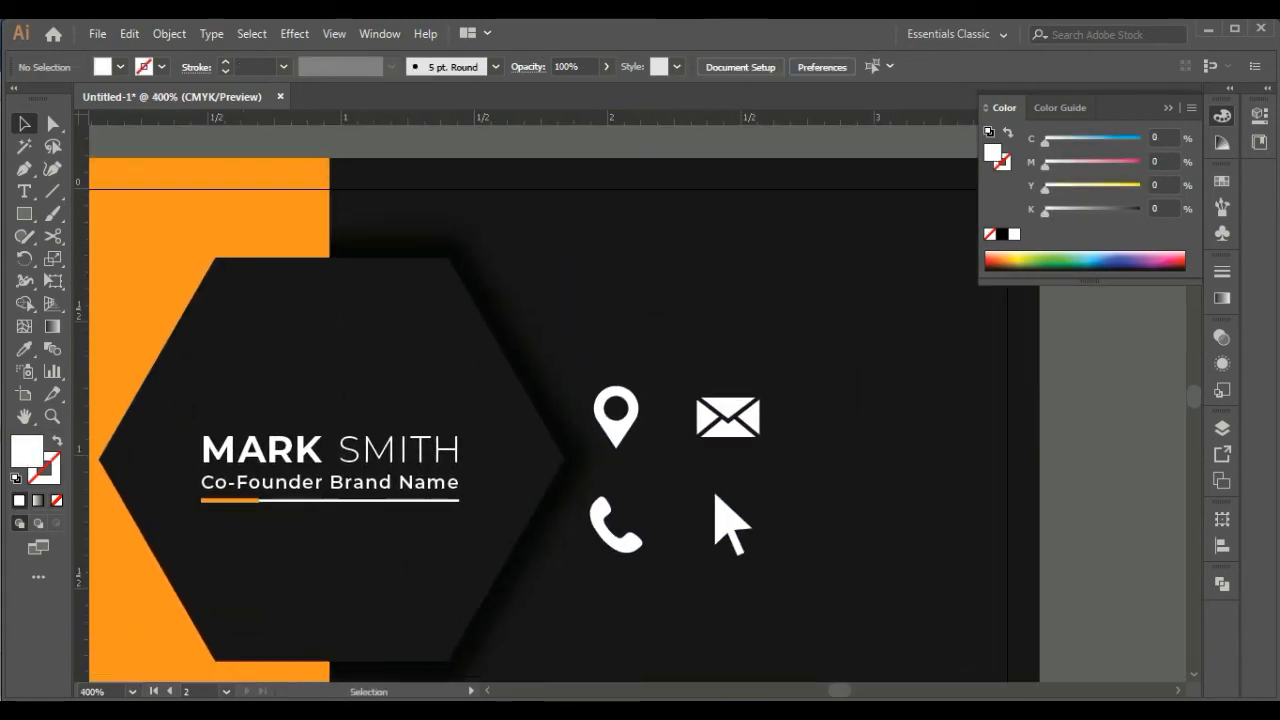
Arrange the icons in a rough vertical column beside the hexagon: location pin, phone, envelope, cursor
drag(616, 412, 629, 350)
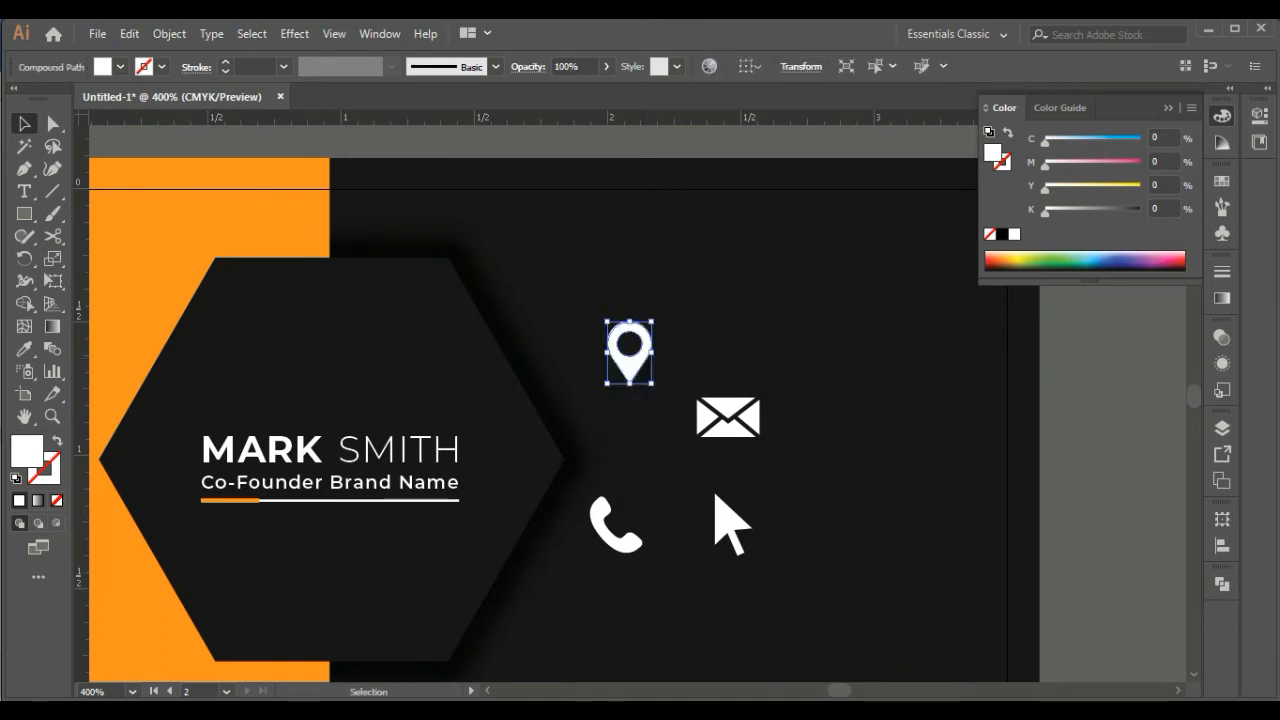
drag(615, 522, 634, 425)
drag(728, 417, 634, 514)
drag(730, 522, 648, 580)
Center the four icons horizontally on the location pin and distribute them vertically with 0 in spacing
shift+click(636, 512)
shift+click(632, 428)
shift+click(629, 350)
click(744, 66)
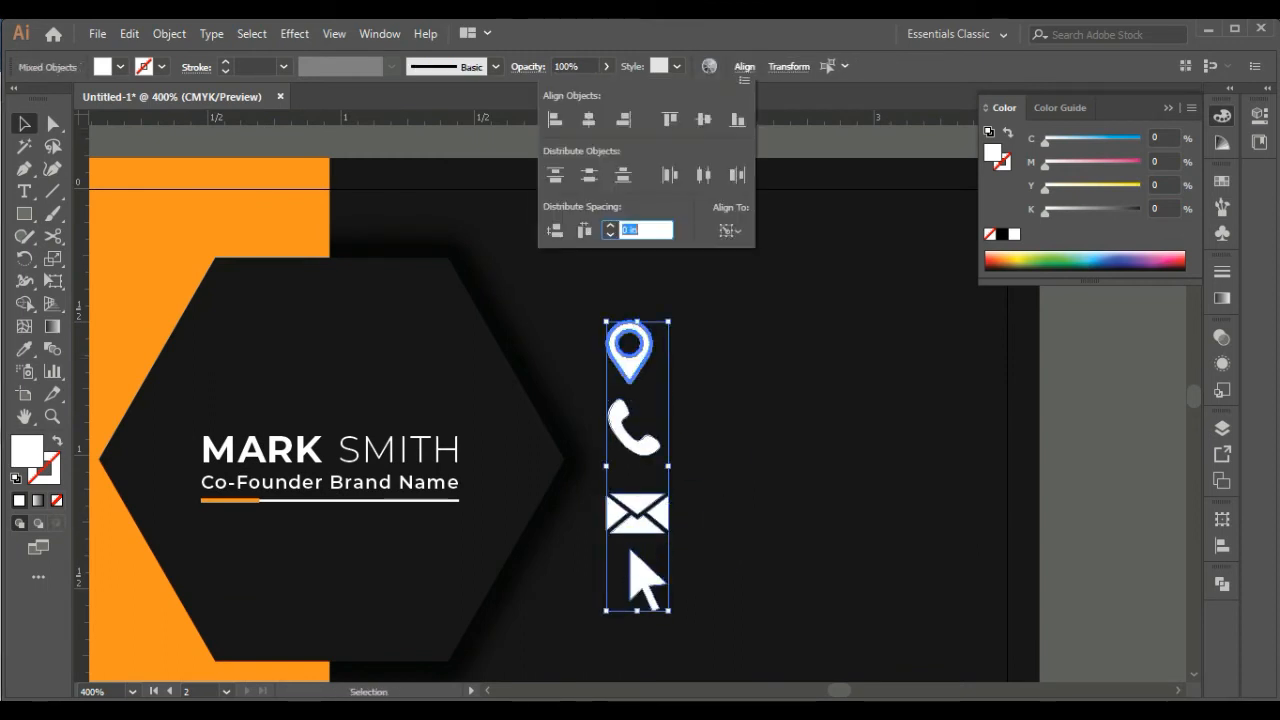
click(589, 119)
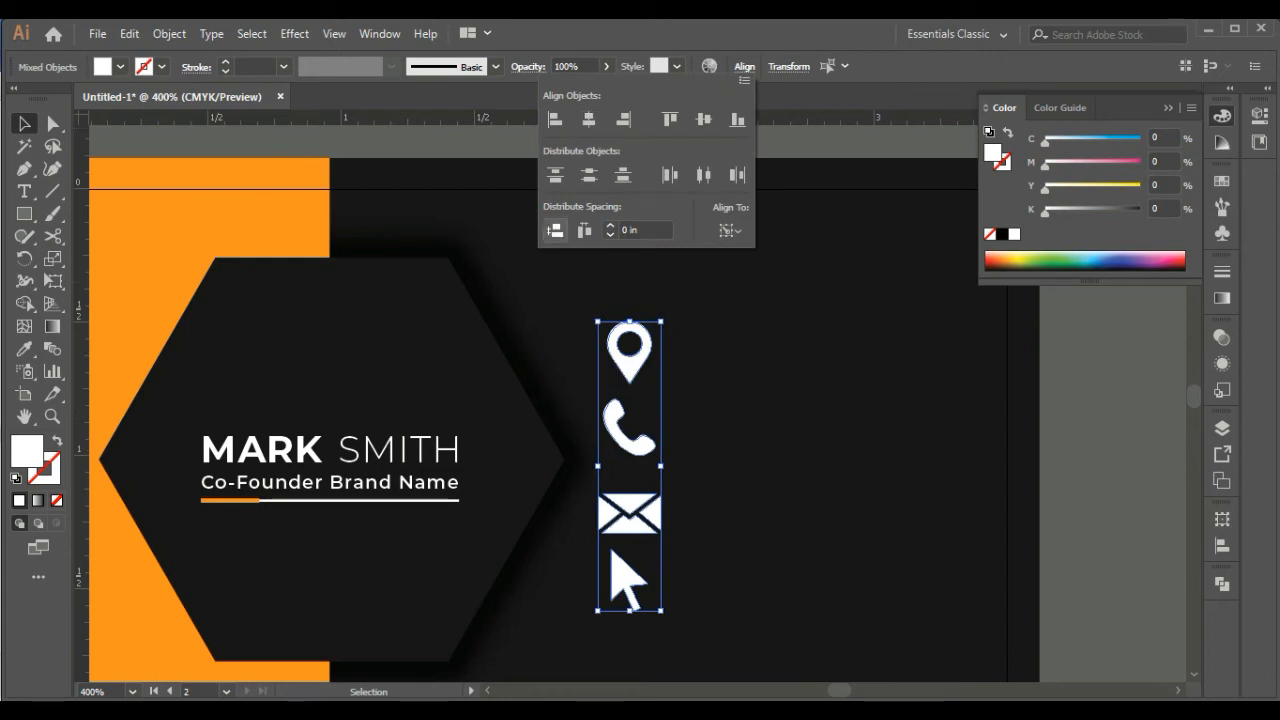
click(555, 230)
click(630, 366)
click(728, 464)
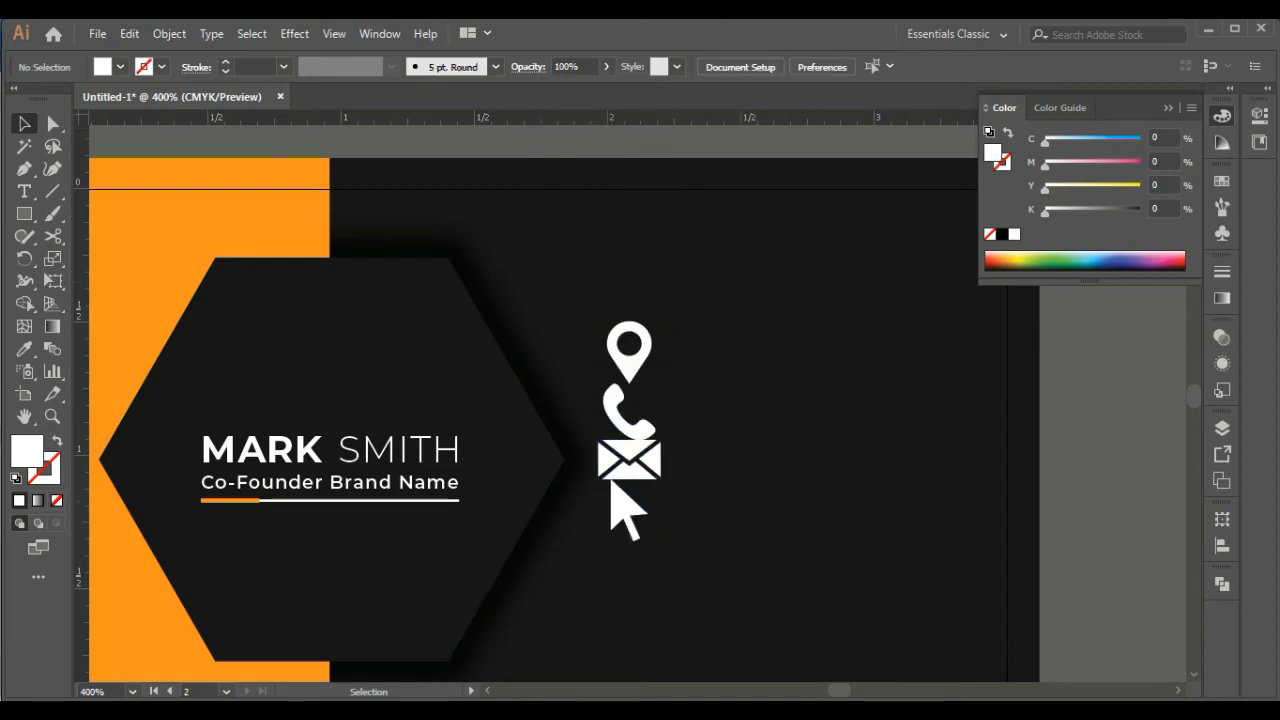
Move the icons off the card, stack them on a common vertical center and shrink them to about half size
click(626, 510)
shift+click(630, 467)
shift+click(626, 421)
shift+click(630, 367)
drag(630, 367, 786, 399)
click(744, 66)
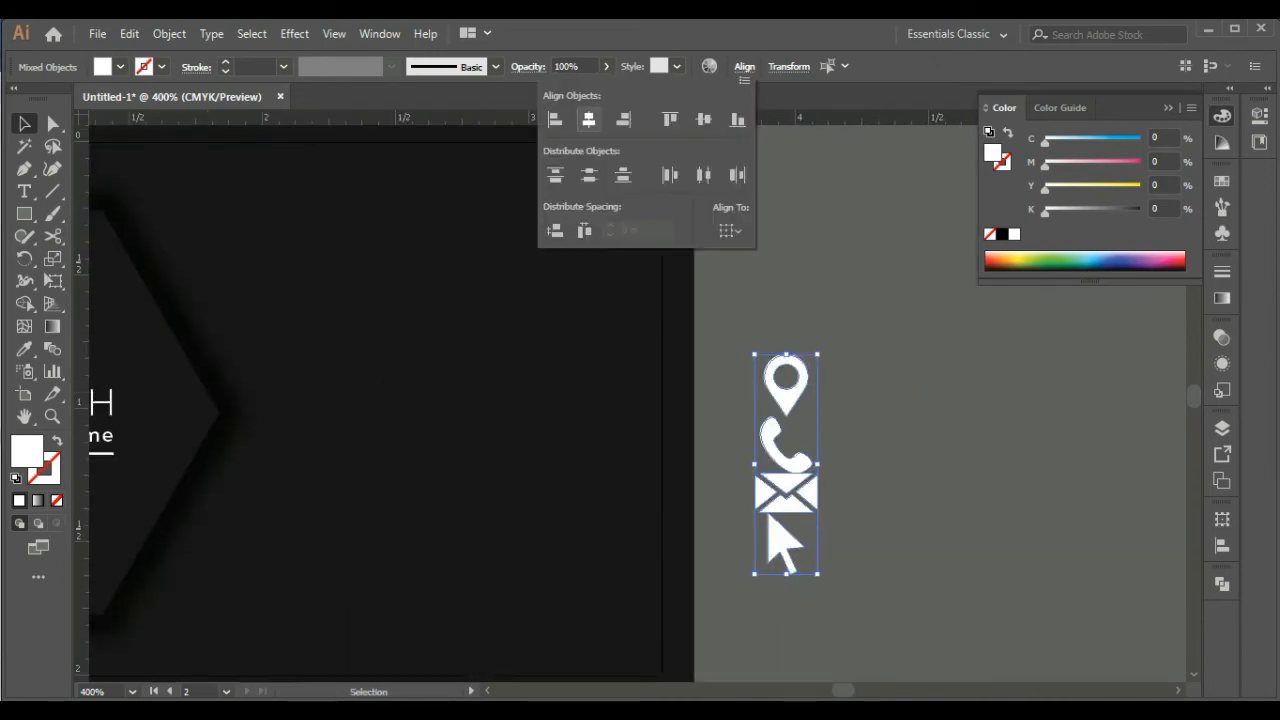
click(703, 119)
click(749, 400)
Place the smaller icons back on the card in a column: location pin, phone, envelope, cursor
drag(749, 400, 531, 407)
click(824, 494)
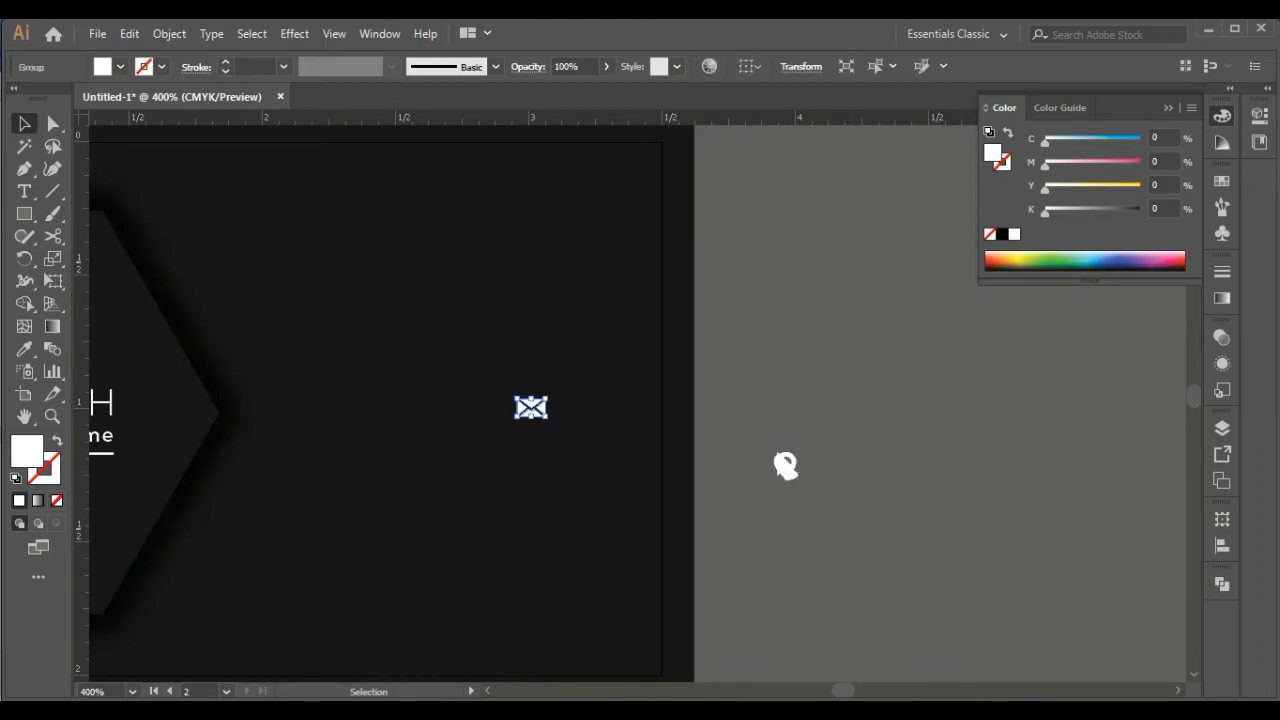
drag(786, 466, 370, 484)
drag(666, 490, 288, 358)
drag(288, 358, 485, 292)
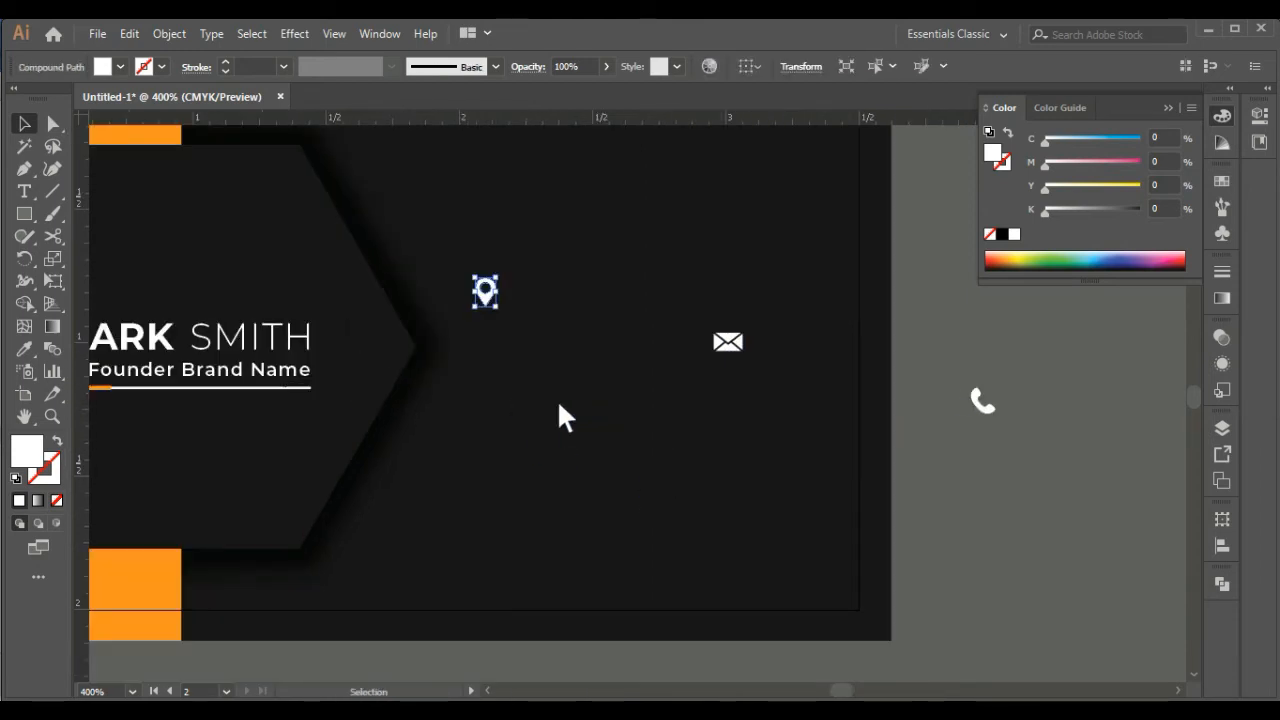
drag(983, 401, 488, 344)
drag(728, 342, 494, 391)
drag(565, 416, 483, 436)
Align the smaller icons to the location pin's horizontal center and close their vertical spacing to 0 in
shift+click(494, 391)
shift+click(488, 345)
shift+click(485, 298)
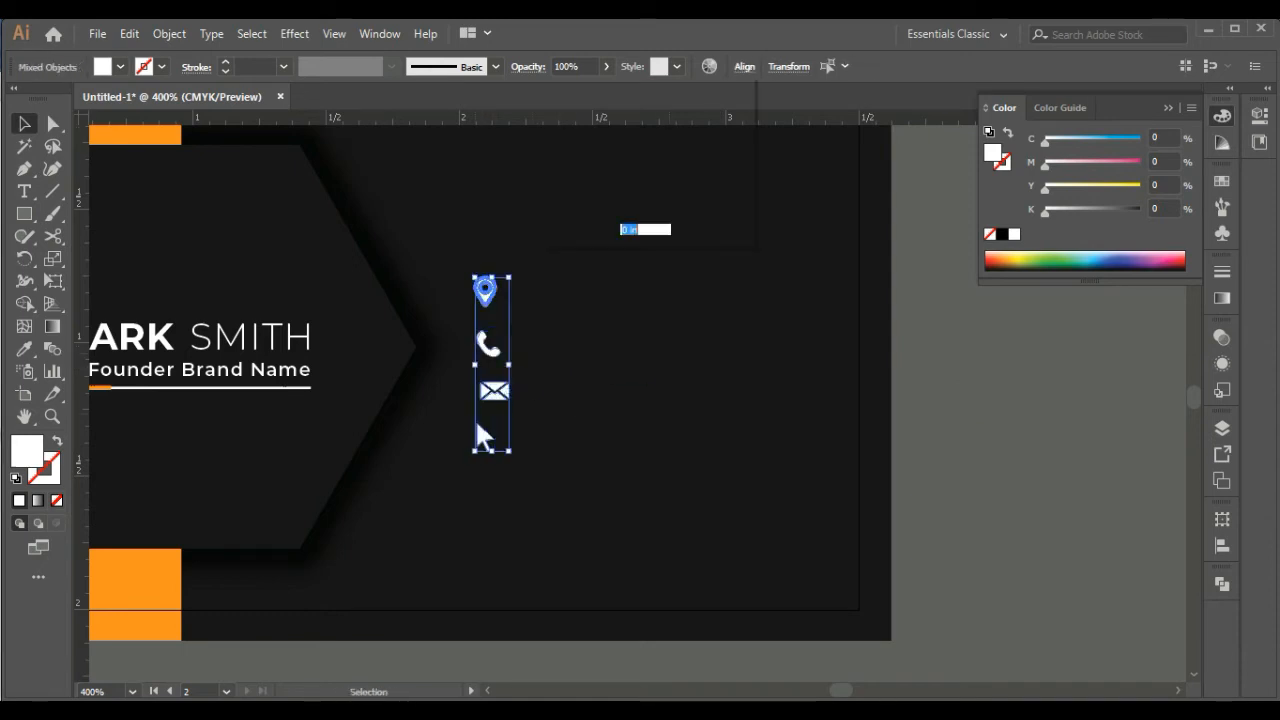
click(744, 66)
click(555, 230)
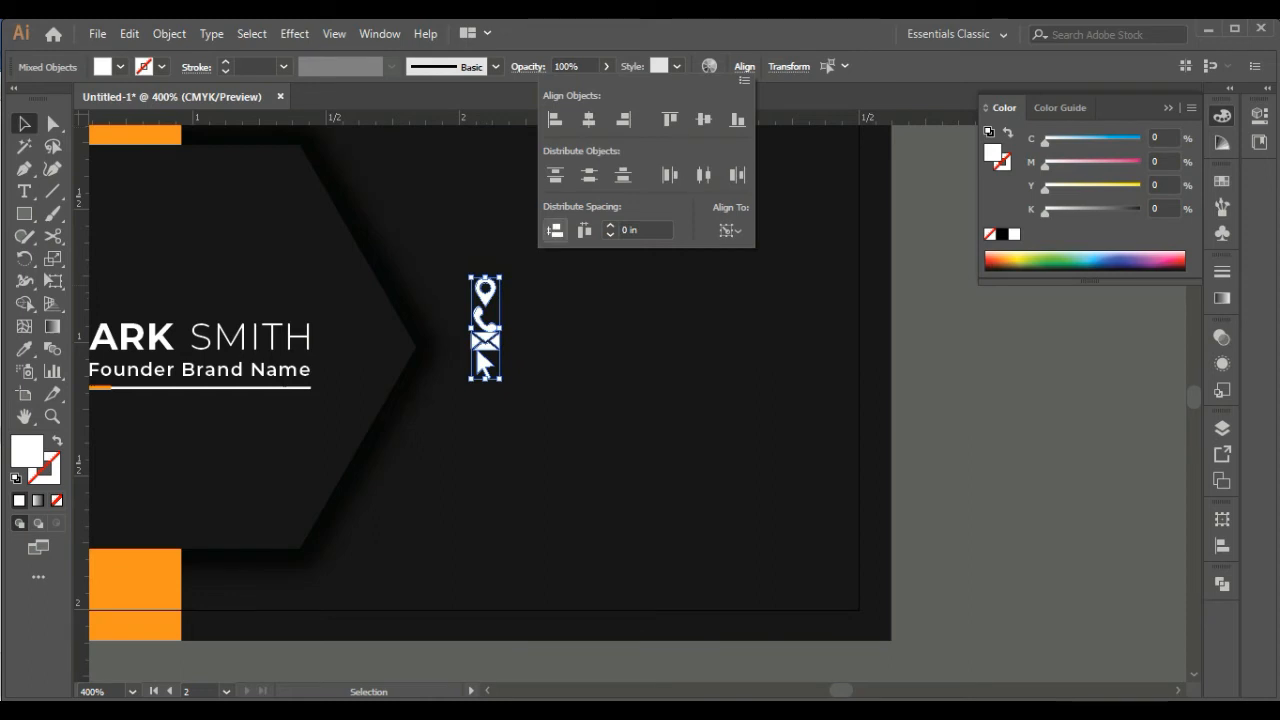
click(556, 300)
click(545, 335)
Shift the cursor icon and the envelope icon well down the column to open gaps
click(484, 364)
key(shift+Down)
key(shift+Down)
click(485, 341)
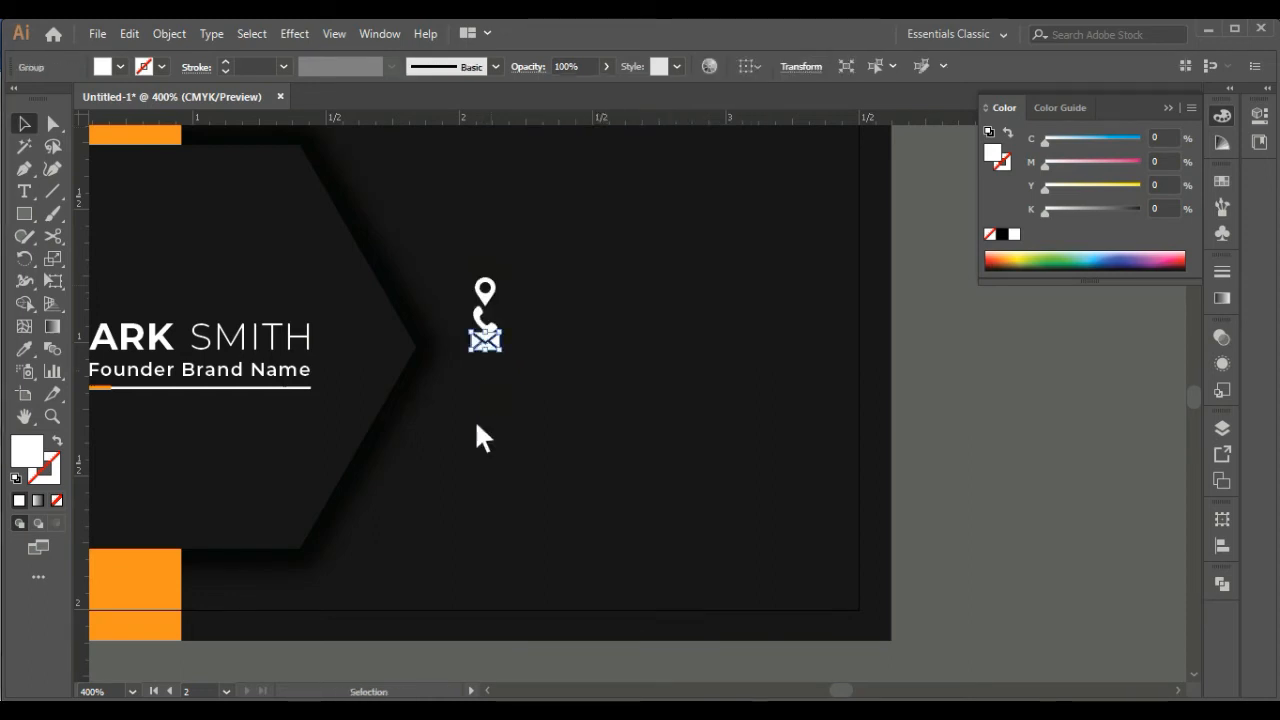
key(shift+Down)
Nudge the phone icon down from the location pin and move the cursor icon slightly back up
click(484, 320)
key(Down)
key(Down)
key(Down)
key(Down)
click(485, 378)
click(483, 438)
key(Up)
key(Up)
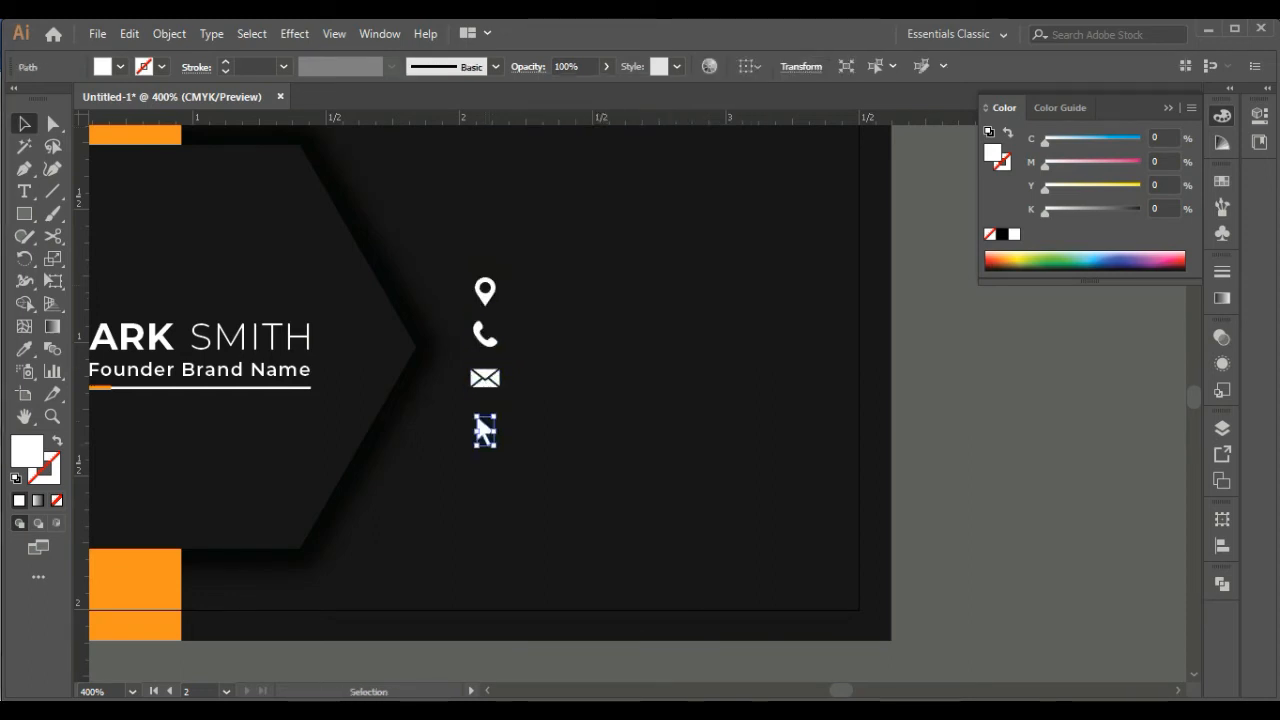
Distribute the vertical spacing of the four icons evenly
shift+click(485, 378)
shift+click(485, 336)
shift+click(485, 299)
key(shift+F7)
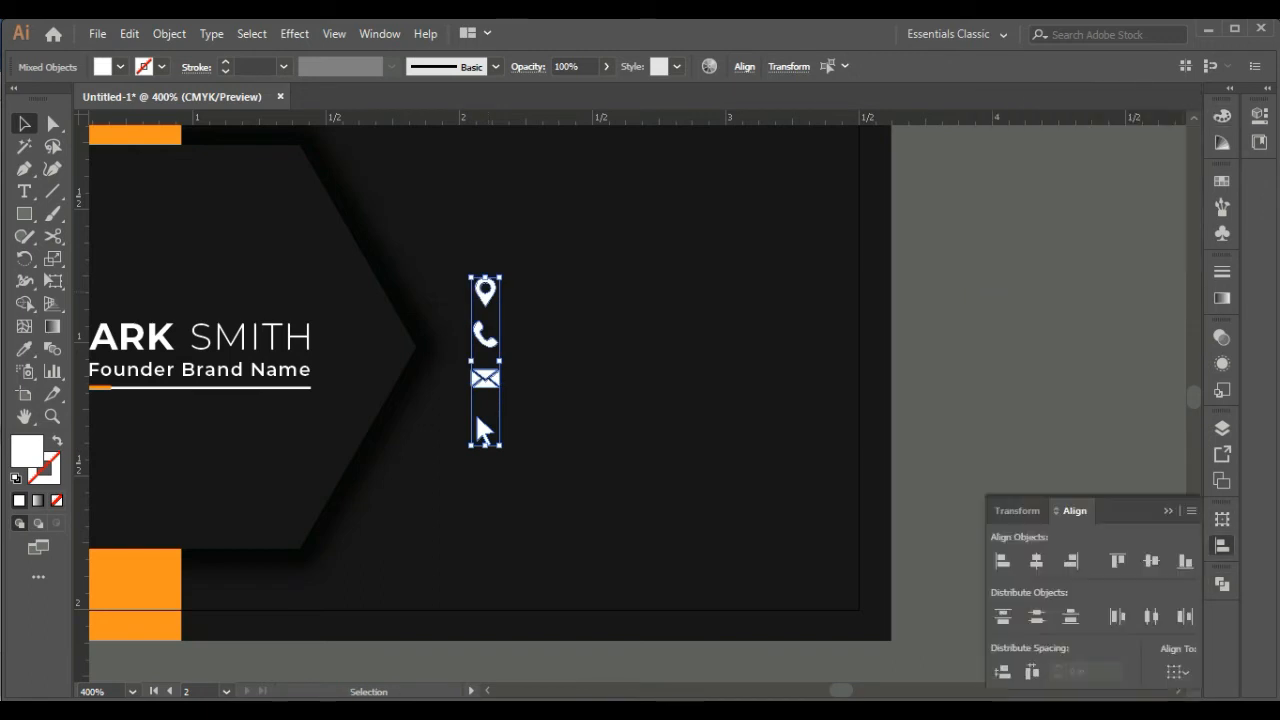
click(1003, 672)
key(ctrl+shift+a)
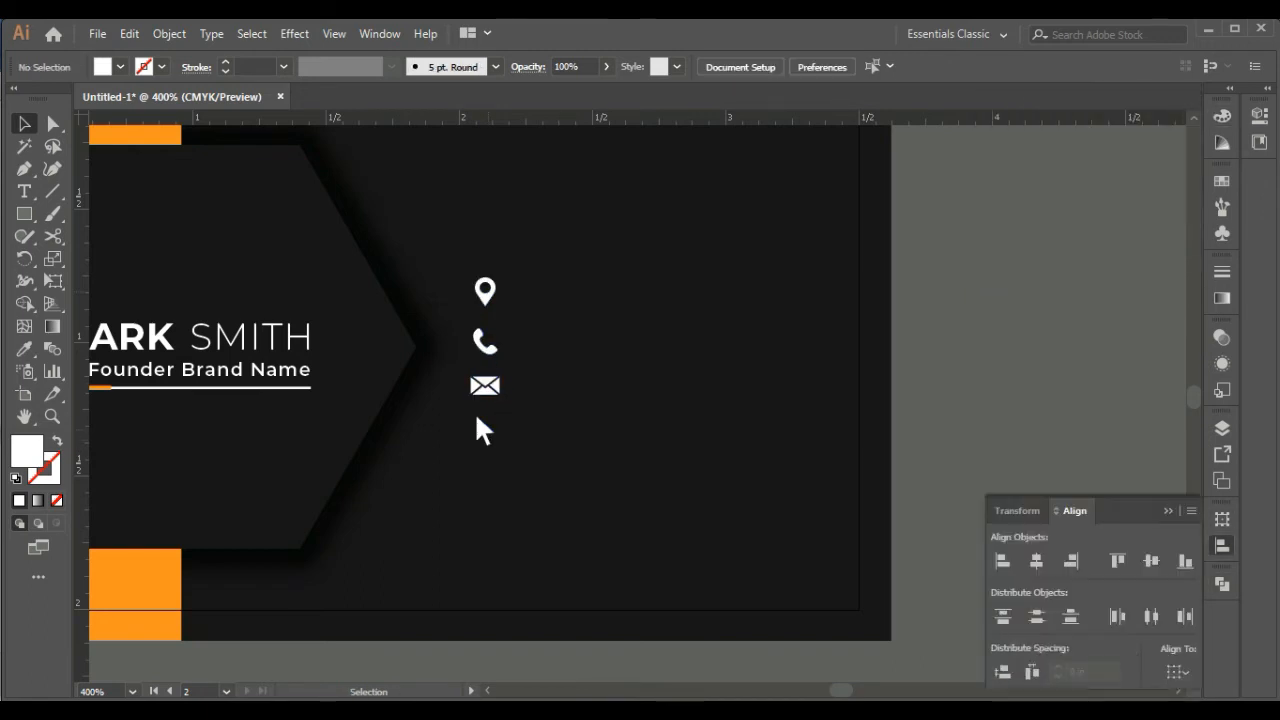
Tighten the column by moving the cursor icon up and the location pin down, and even out the icon spacing again
click(484, 430)
key(Up)
key(Up)
click(485, 299)
key(Down)
key(Down)
key(Down)
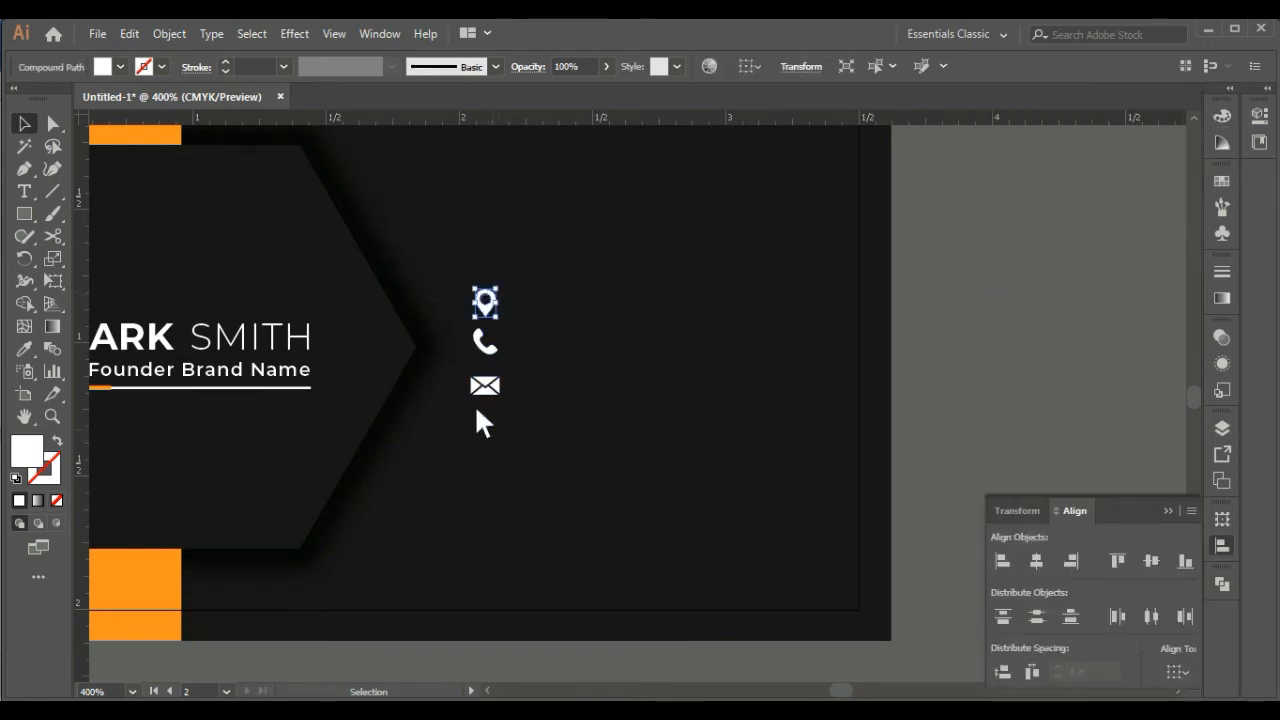
shift+click(485, 386)
key(ctrl+shift+a)
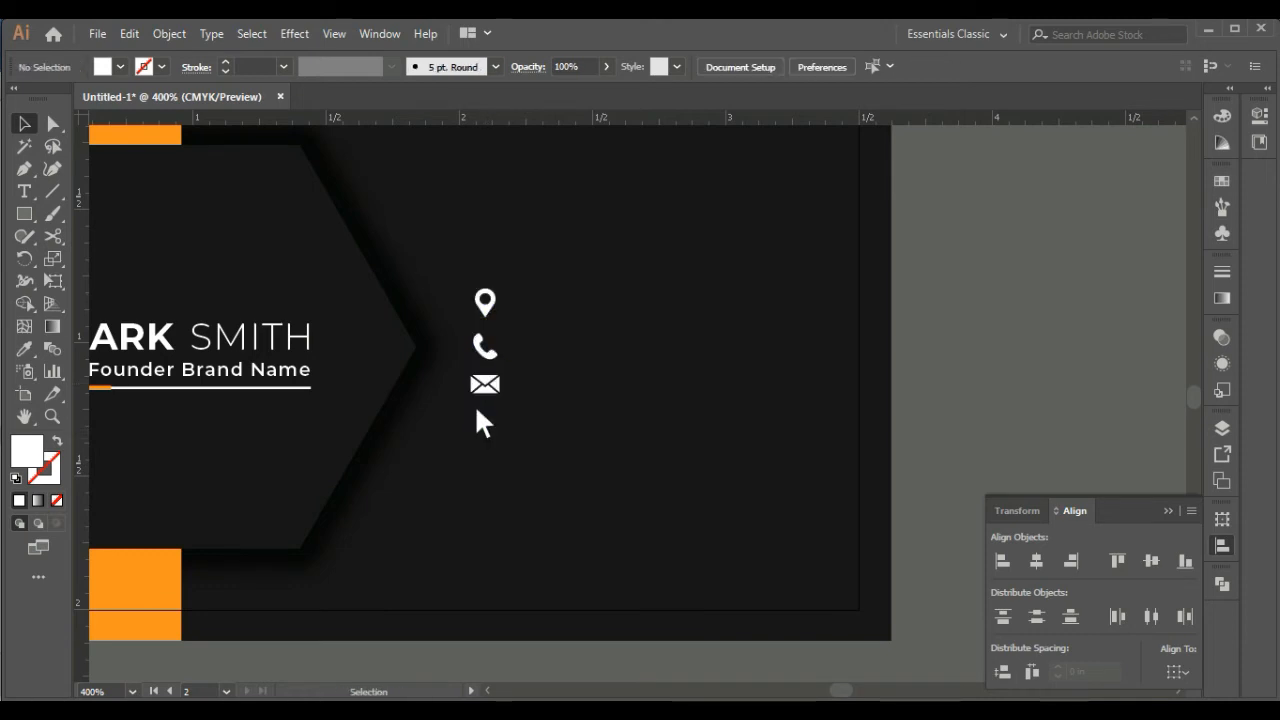
click(1168, 511)
Add a text line with the placeholder postal address below the second side of the card
click(24, 191)
key(space)
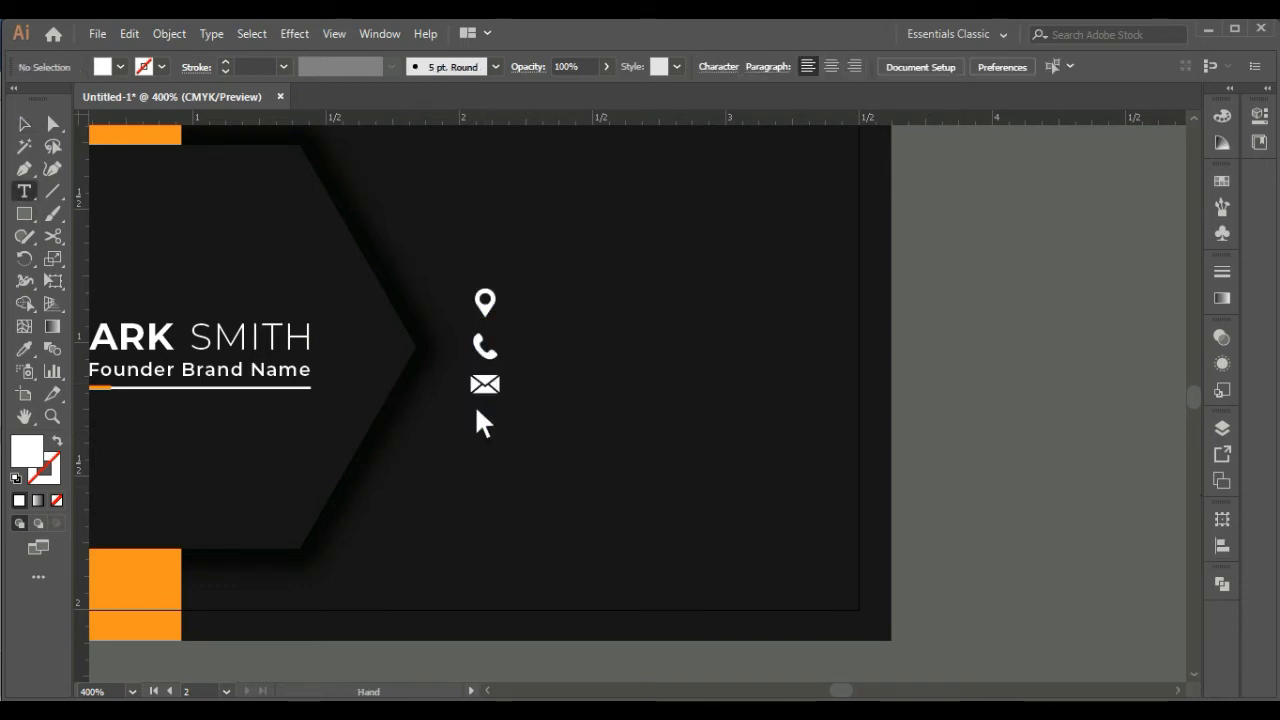
drag(560, 345, 773, 149)
click(455, 511)
text(123 Dummy, Lorem Ipsum)
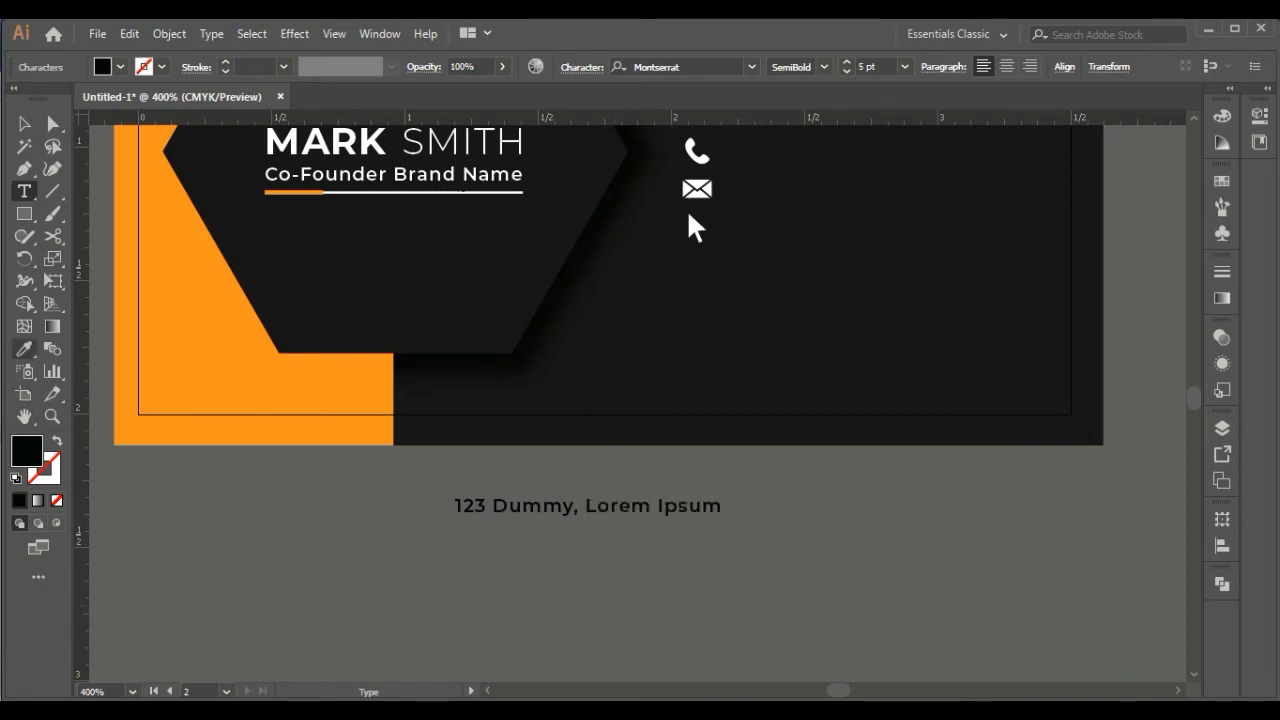
Recolour the placeholder address line white by sampling the formatting of the job title line with the Eyedropper
click(24, 349)
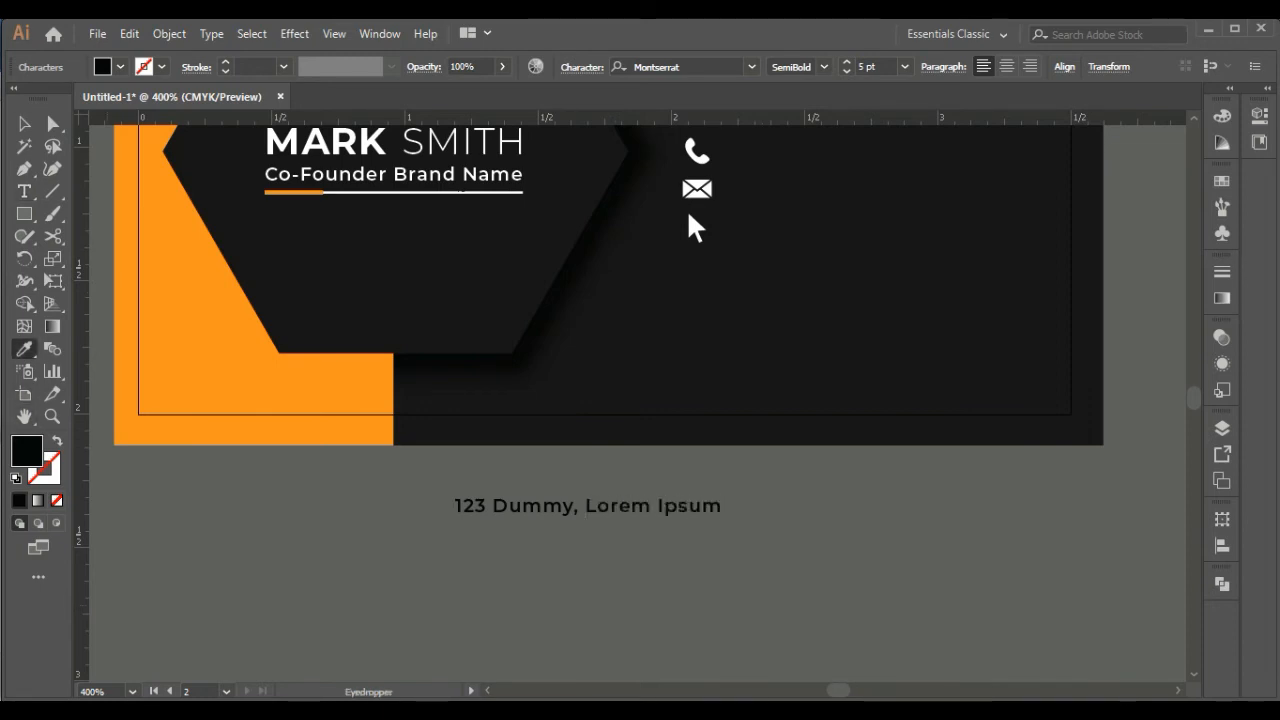
click(24, 124)
click(24, 349)
click(393, 175)
key(v)
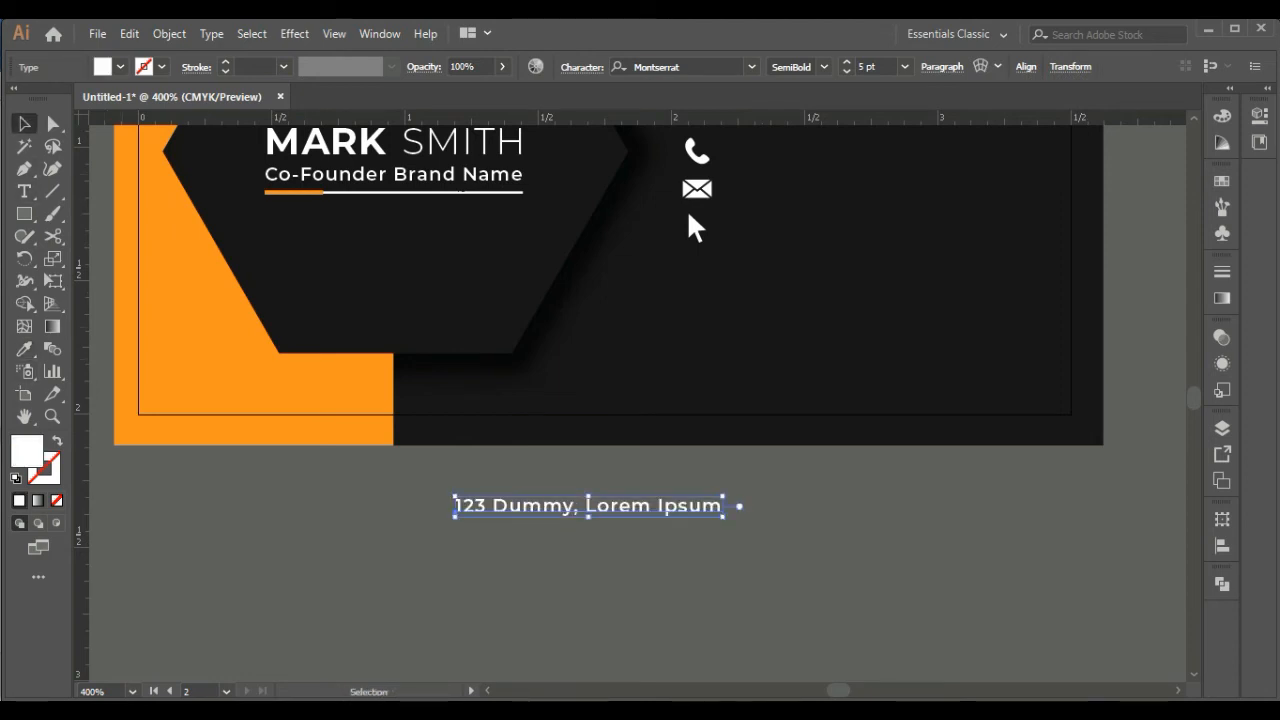
Move the white address line onto the card, level with and just right of the location pin icon
click(640, 570)
drag(587, 506, 840, 178)
drag(840, 178, 621, 331)
click(640, 500)
drag(640, 500, 512, 403)
click(493, 234)
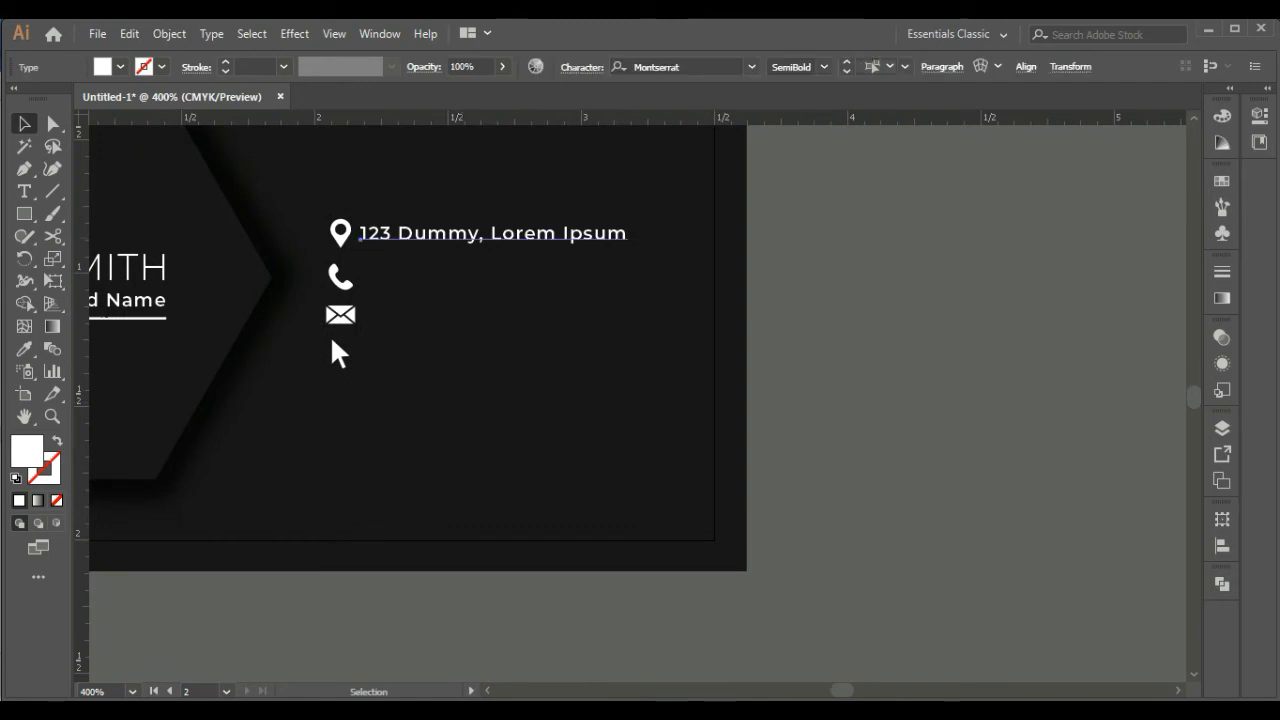
Duplicate the address line beside the phone icon and replace the copy's text with a placeholder phone number
drag(493, 234, 493, 277)
click(24, 191)
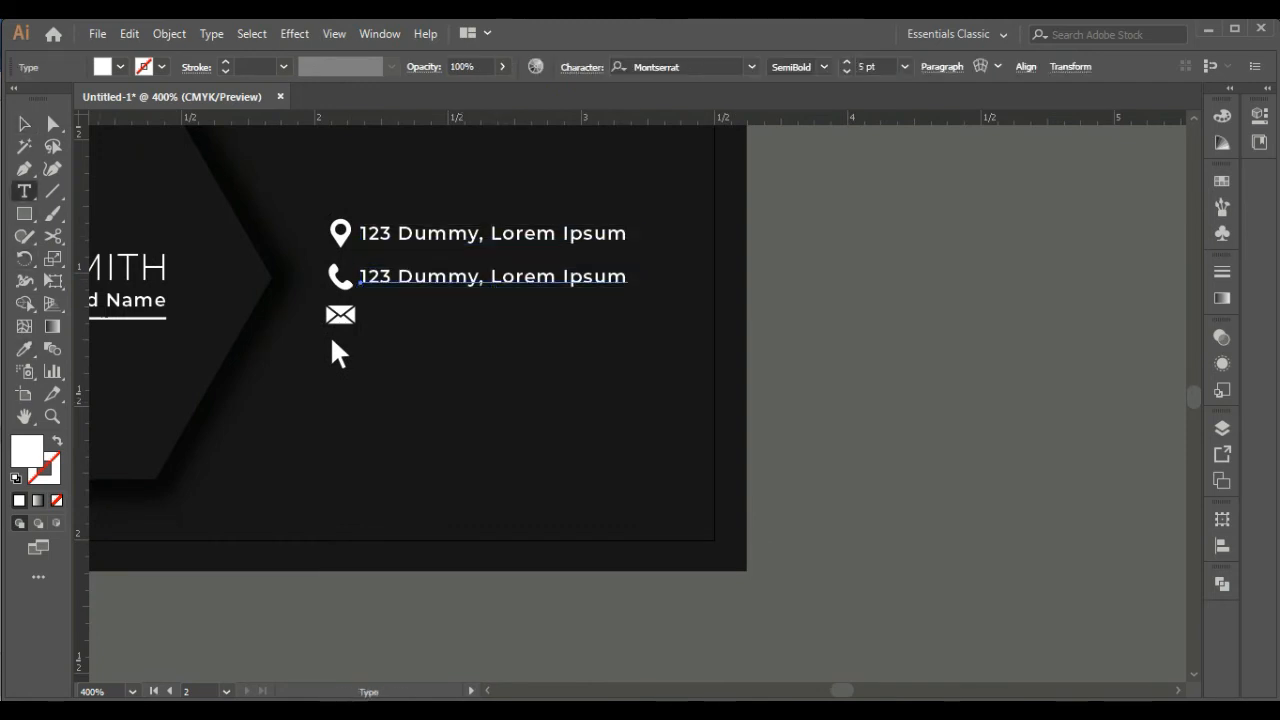
triple_click(493, 277)
text(+000)
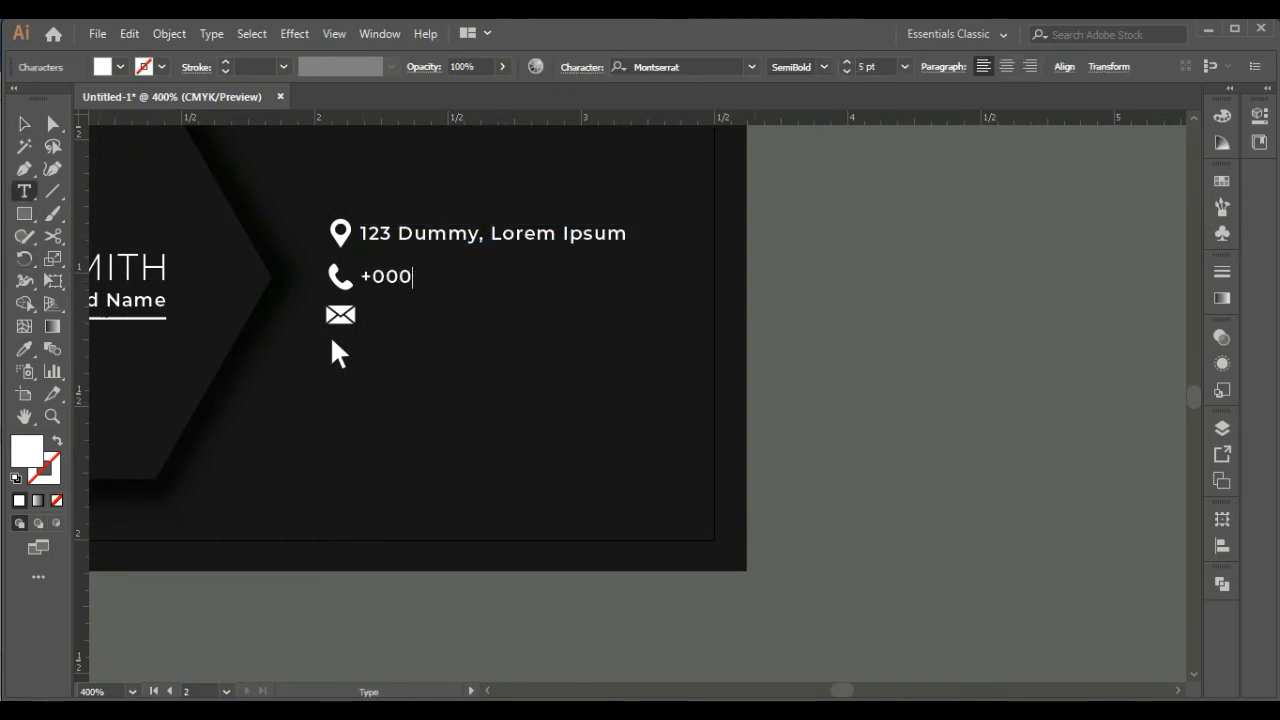
text( 1234 567)
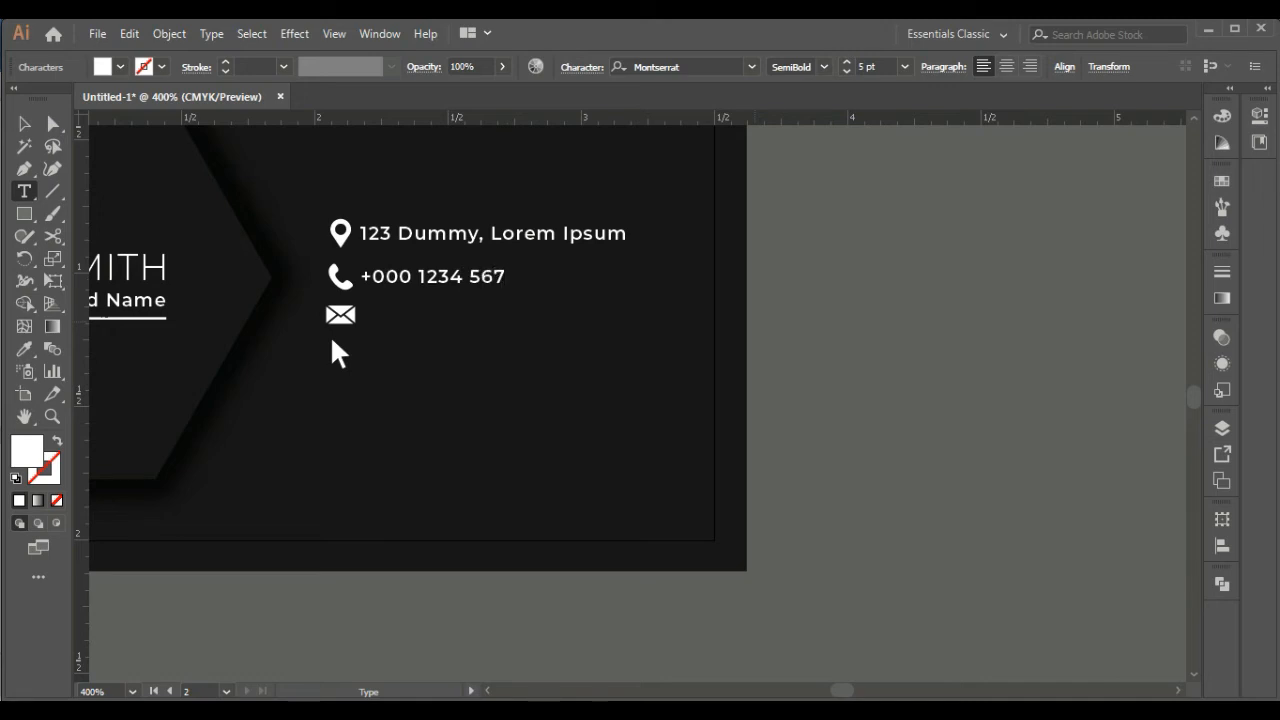
text(8 4456)
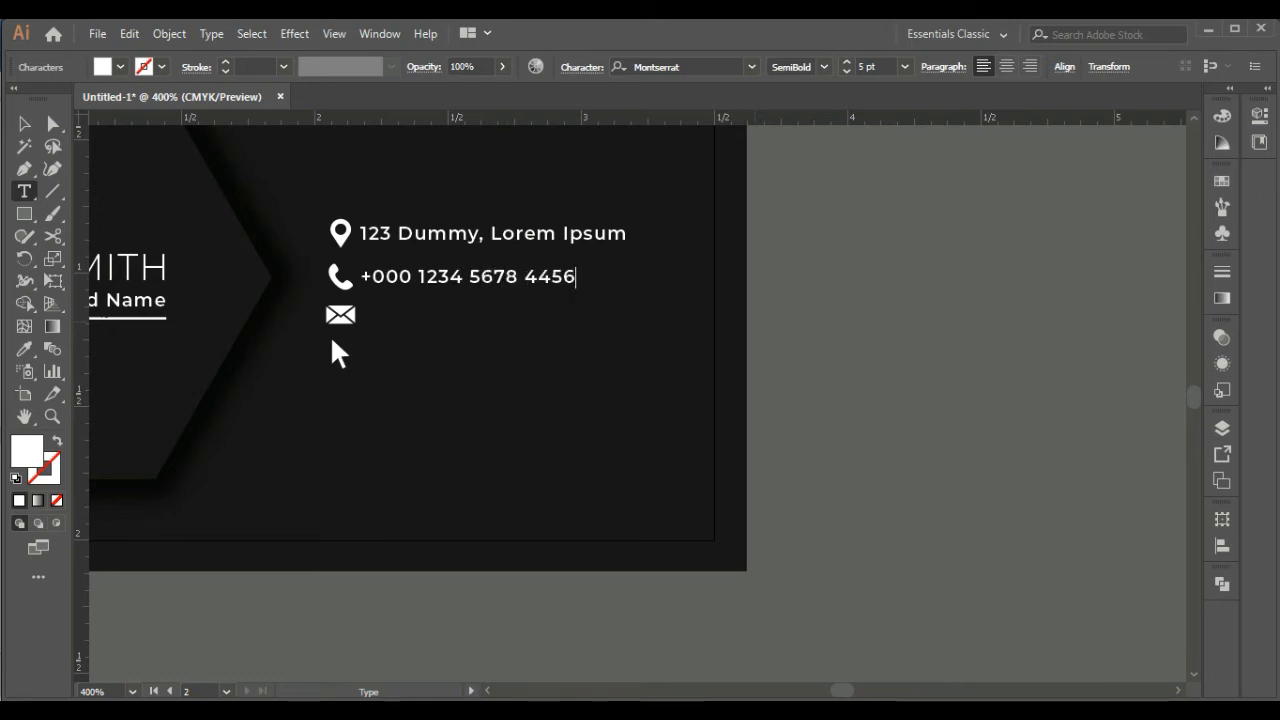
click(24, 124)
click(200, 620)
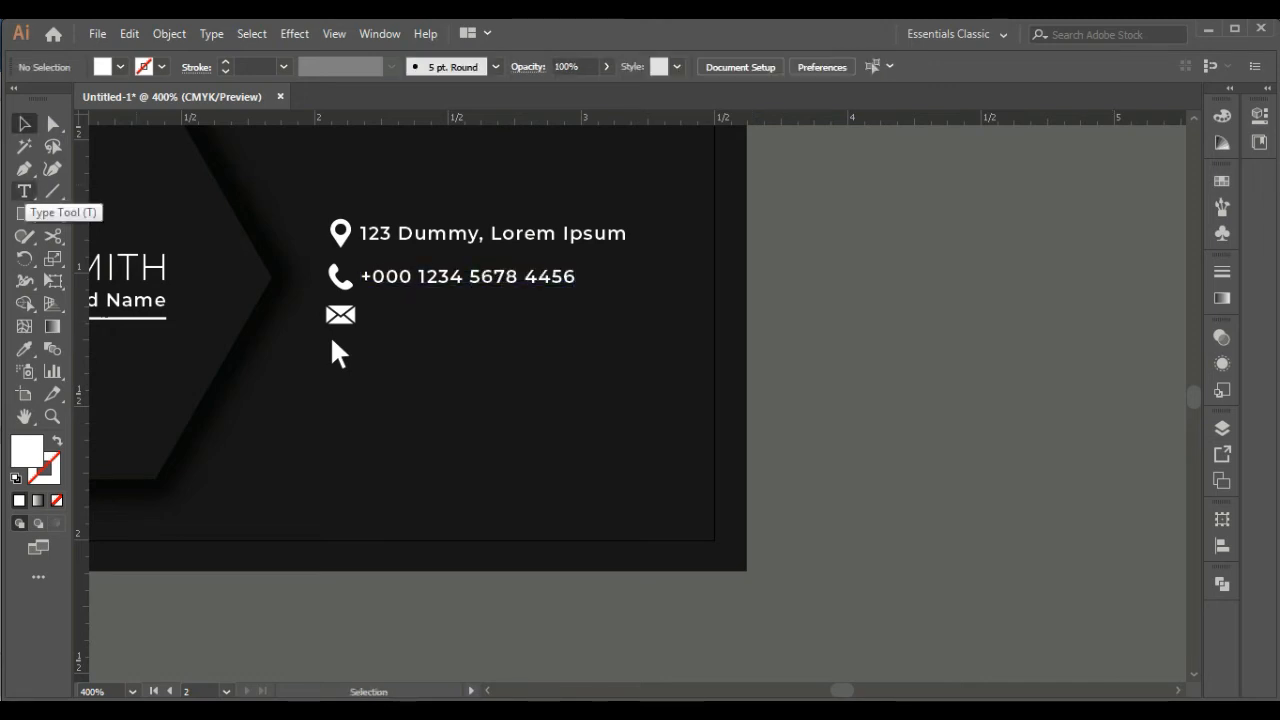
Add a new text line with the placeholder e-mail address outside the card's right edge
click(24, 191)
click(923, 391)
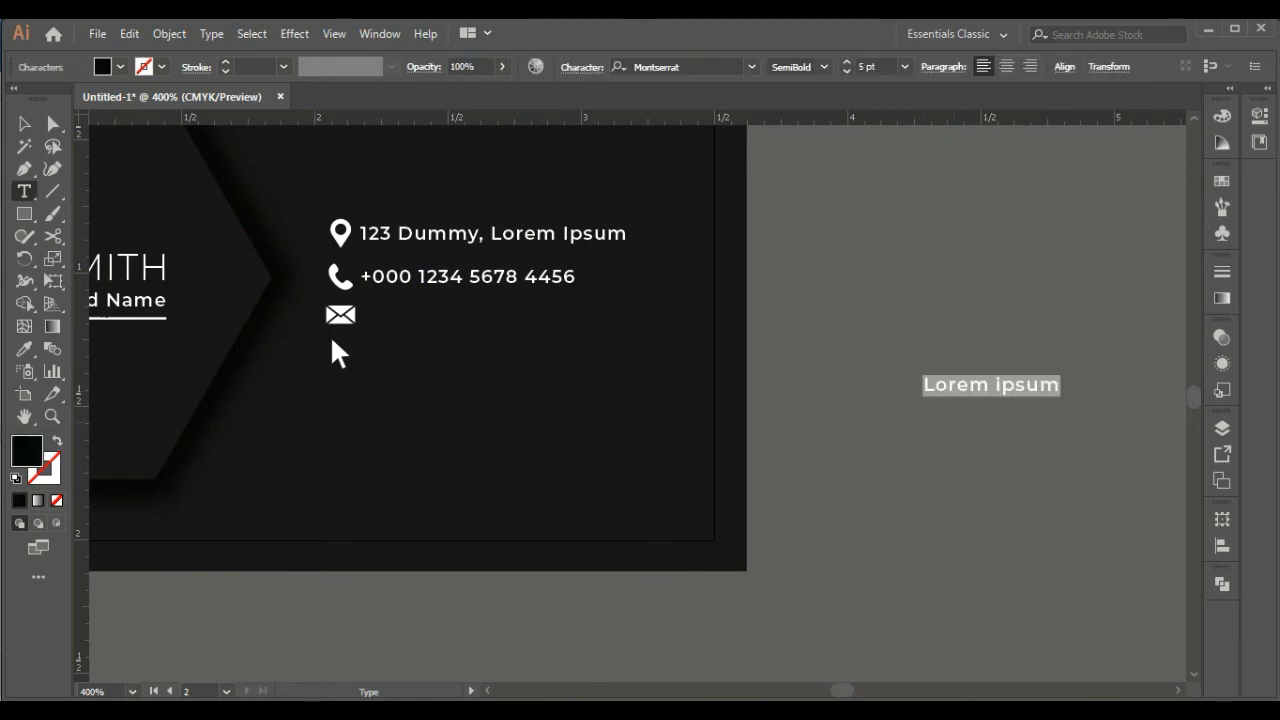
text(or)
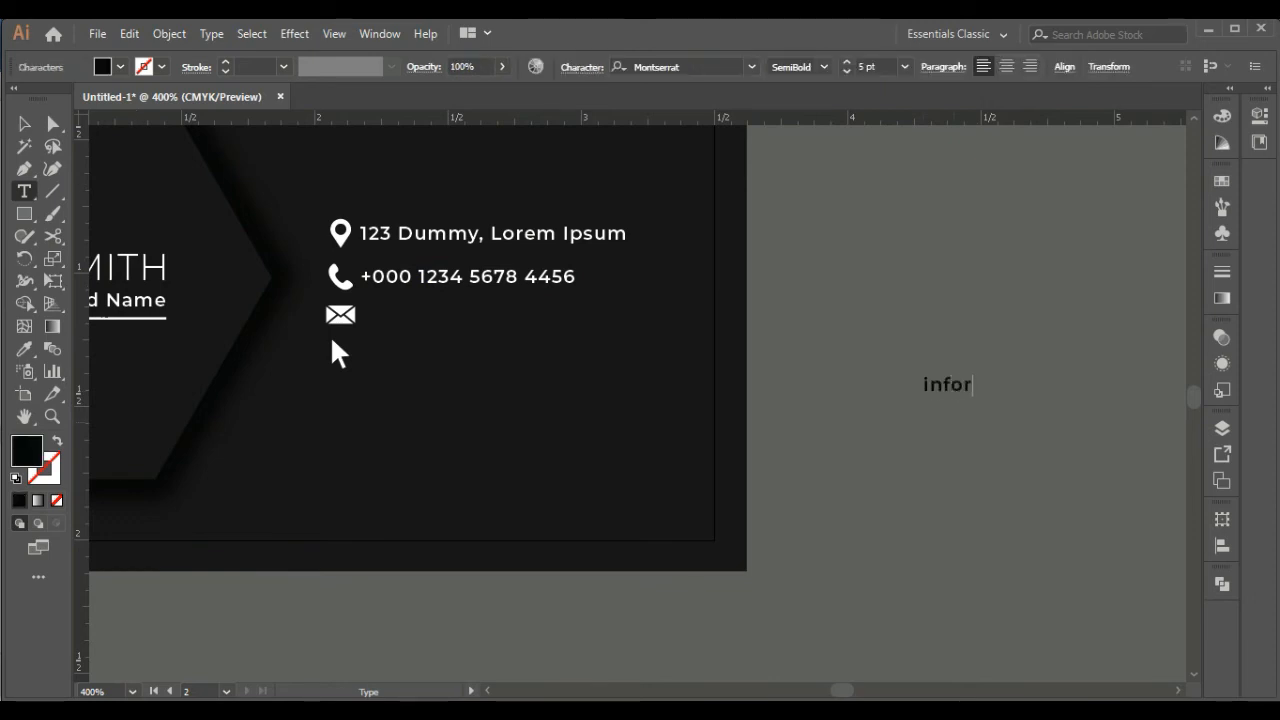
text(@mai)
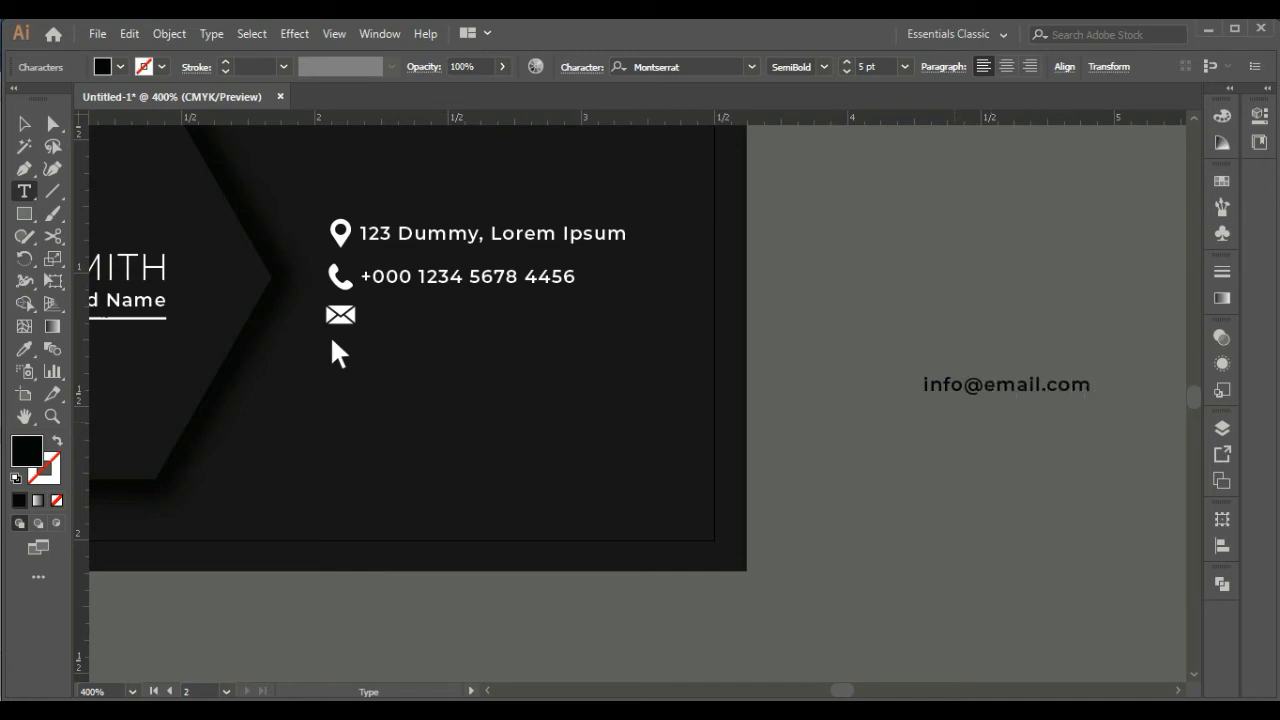
key(Escape)
Move the e-mail line beside the envelope icon and match its white formatting to the phone number line
drag(1000, 385, 457, 308)
key(i)
click(520, 277)
key(v)
drag(457, 308, 457, 355)
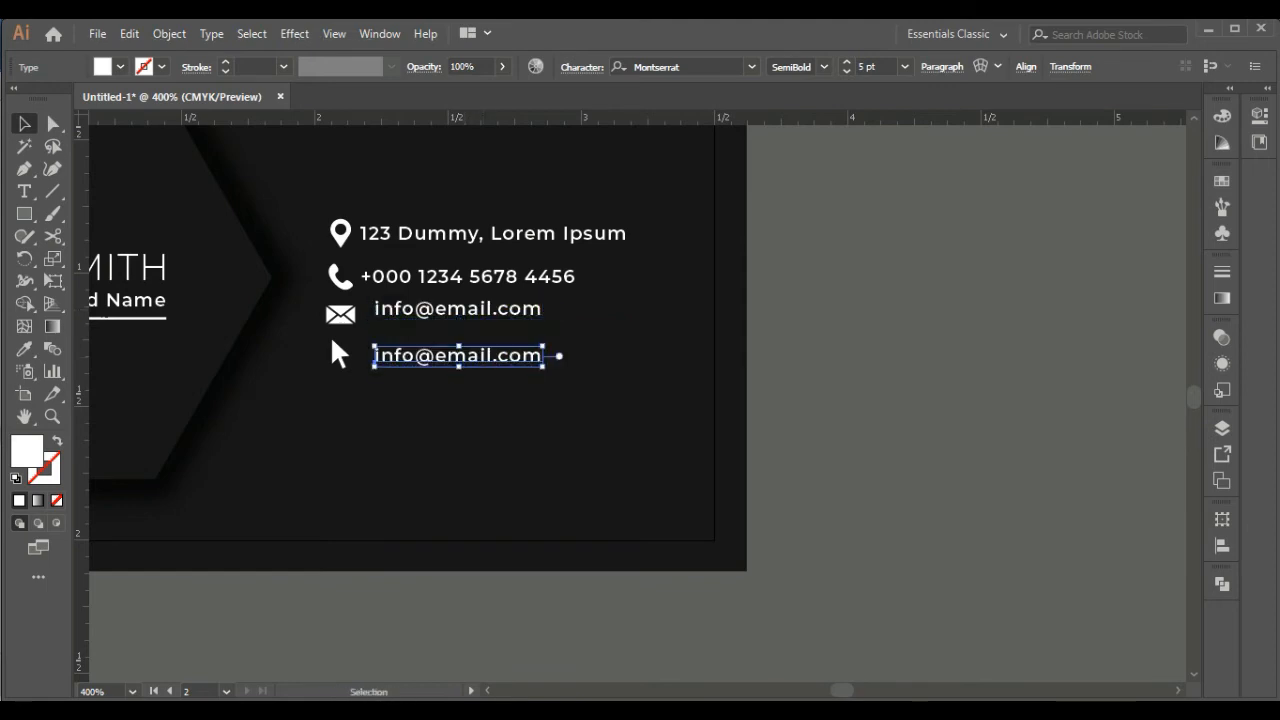
key(t)
drag(375, 356, 543, 356)
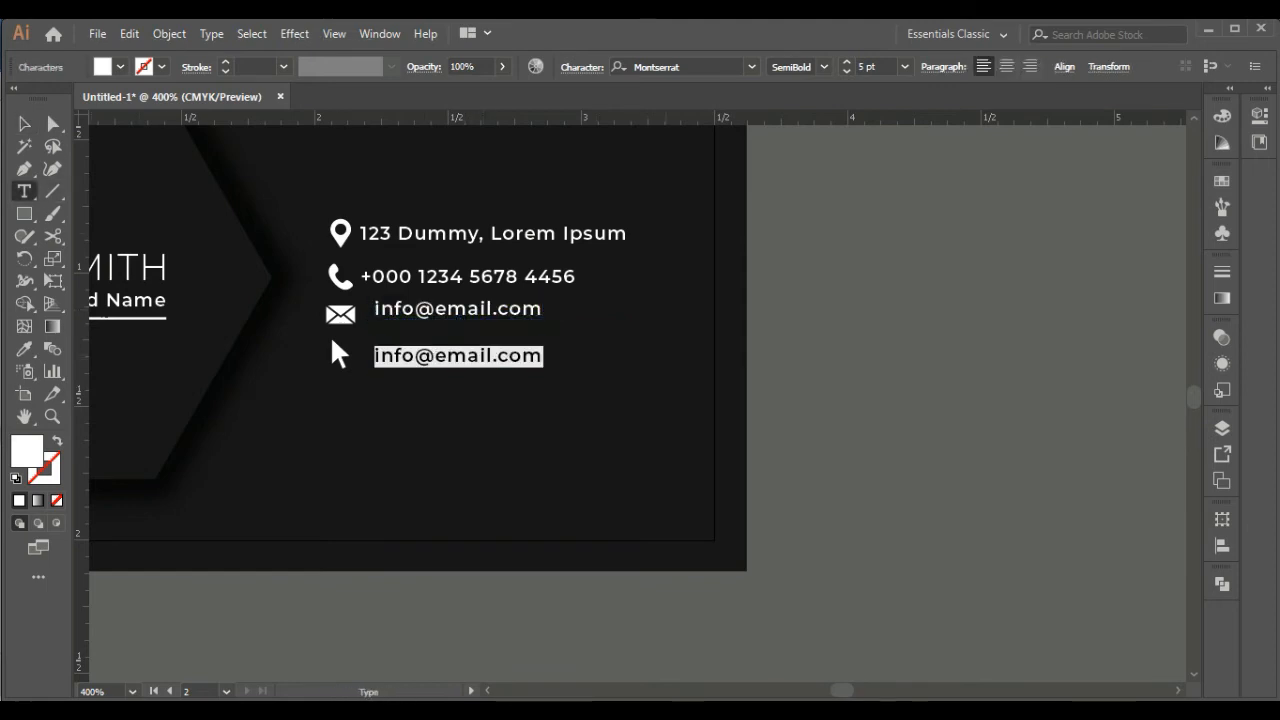
text(www.y)
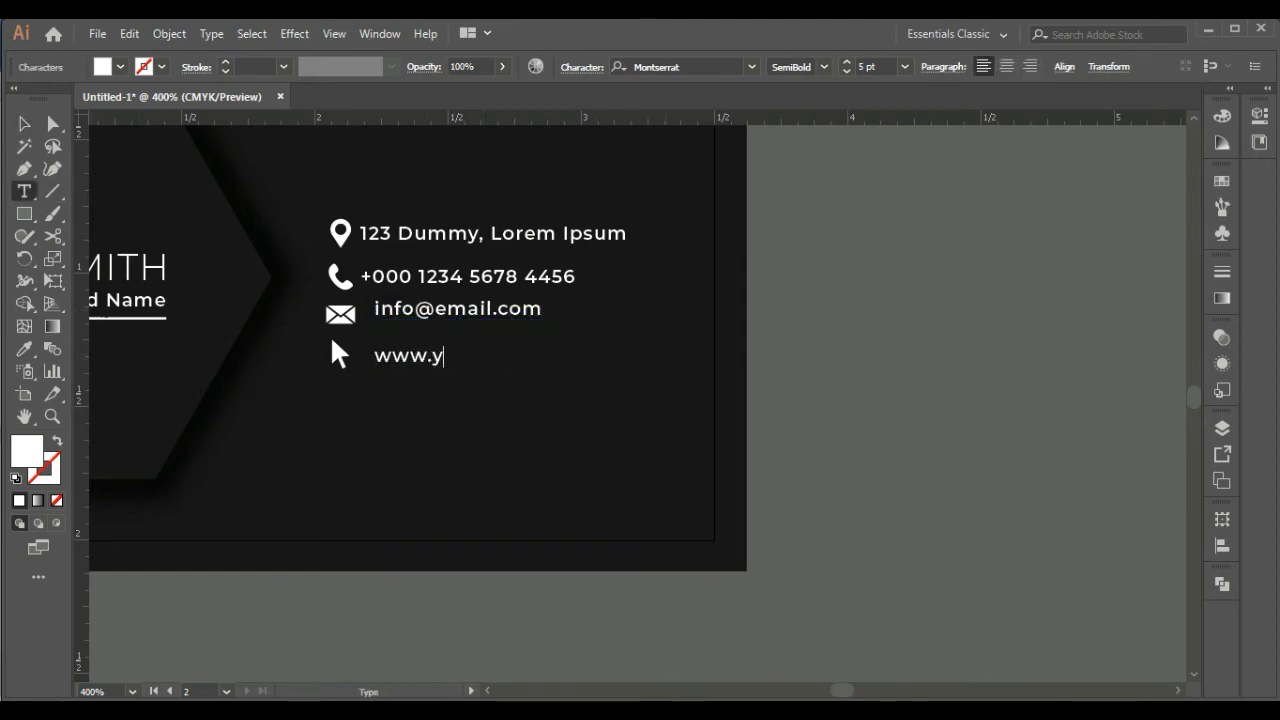
text(ourw)
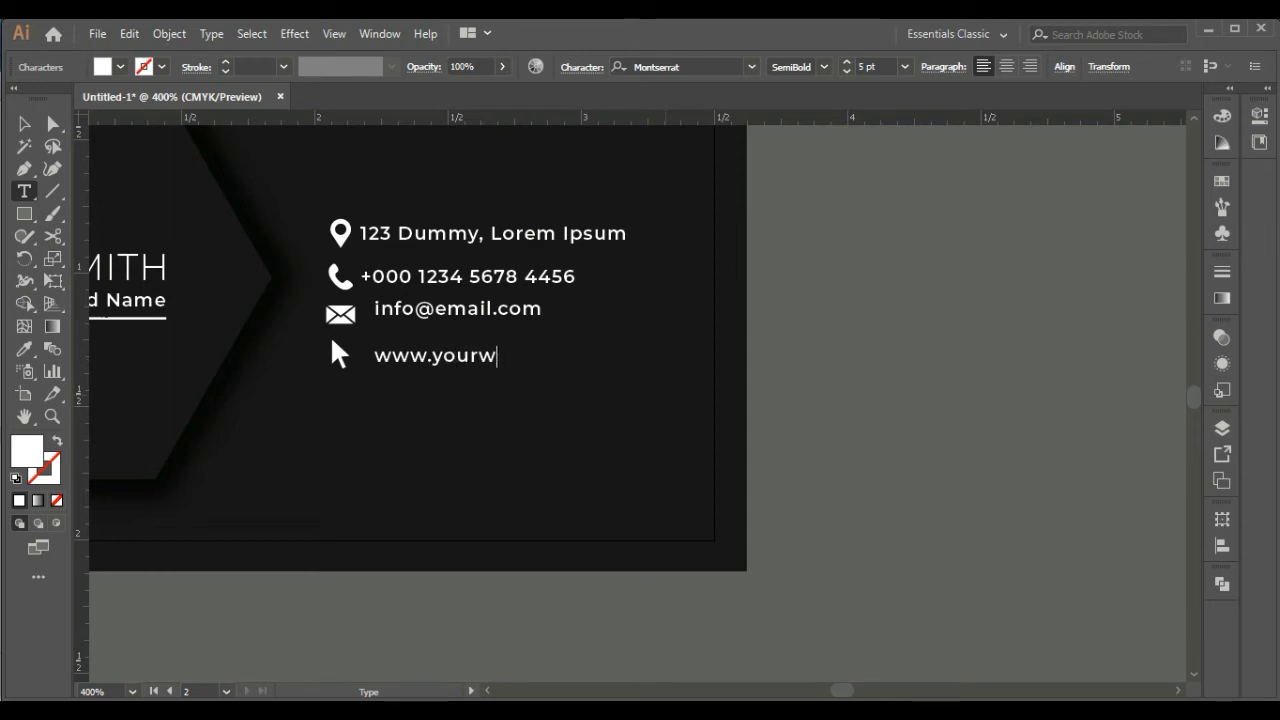
text(ebsite.com)
click(24, 124)
Align the left edges of the four contact text lines
shift+click(450, 309)
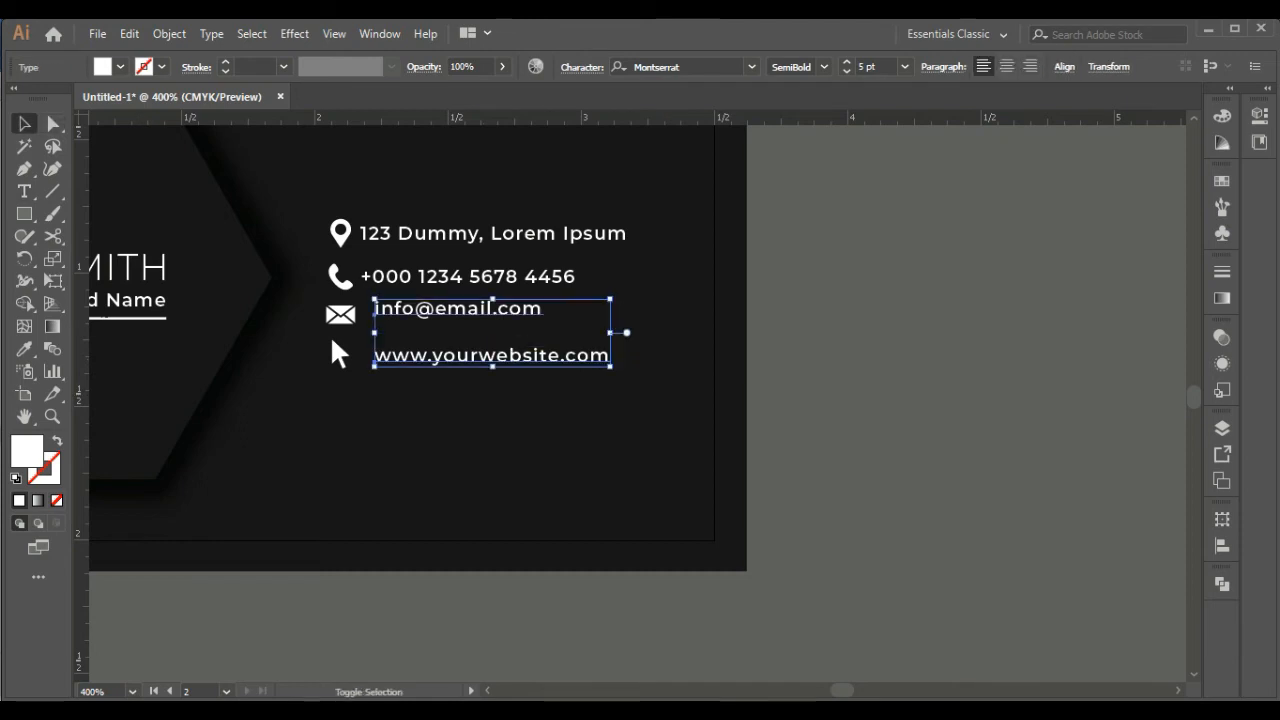
shift+click(448, 277)
shift+click(443, 235)
click(1064, 67)
click(875, 120)
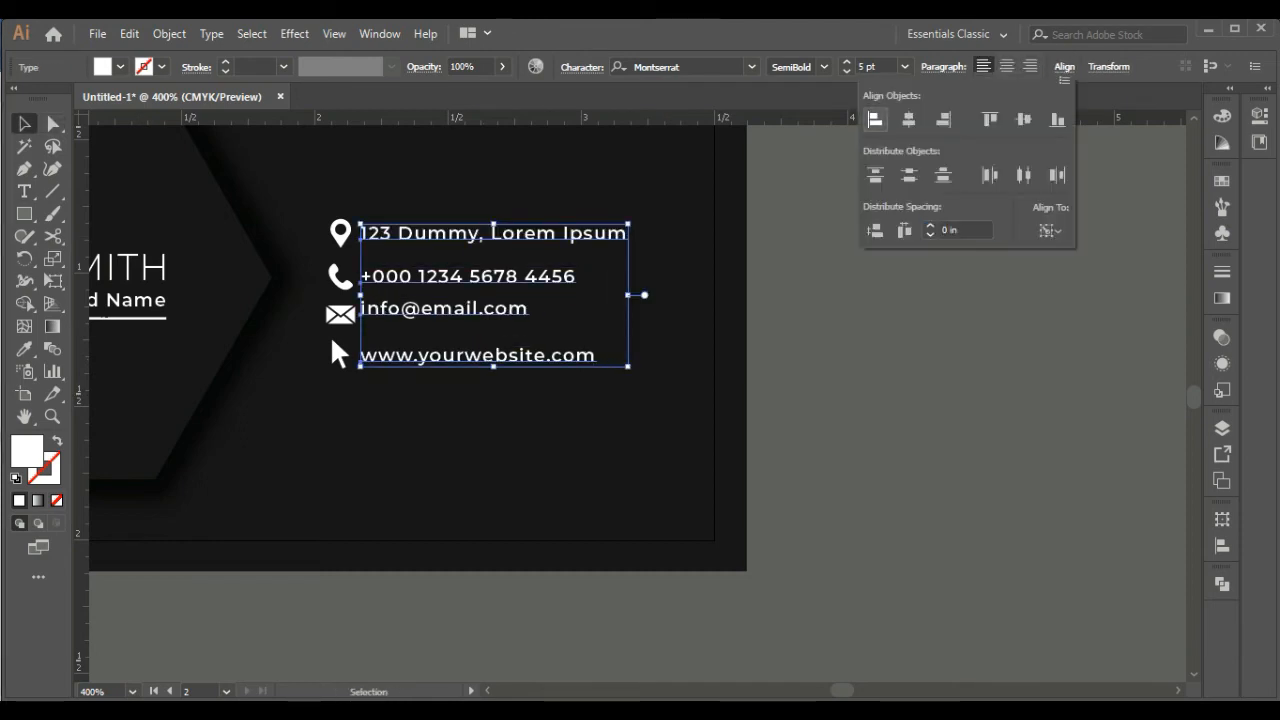
Distribute the vertical spacing of the four contact text lines evenly between the address and website lines
click(875, 231)
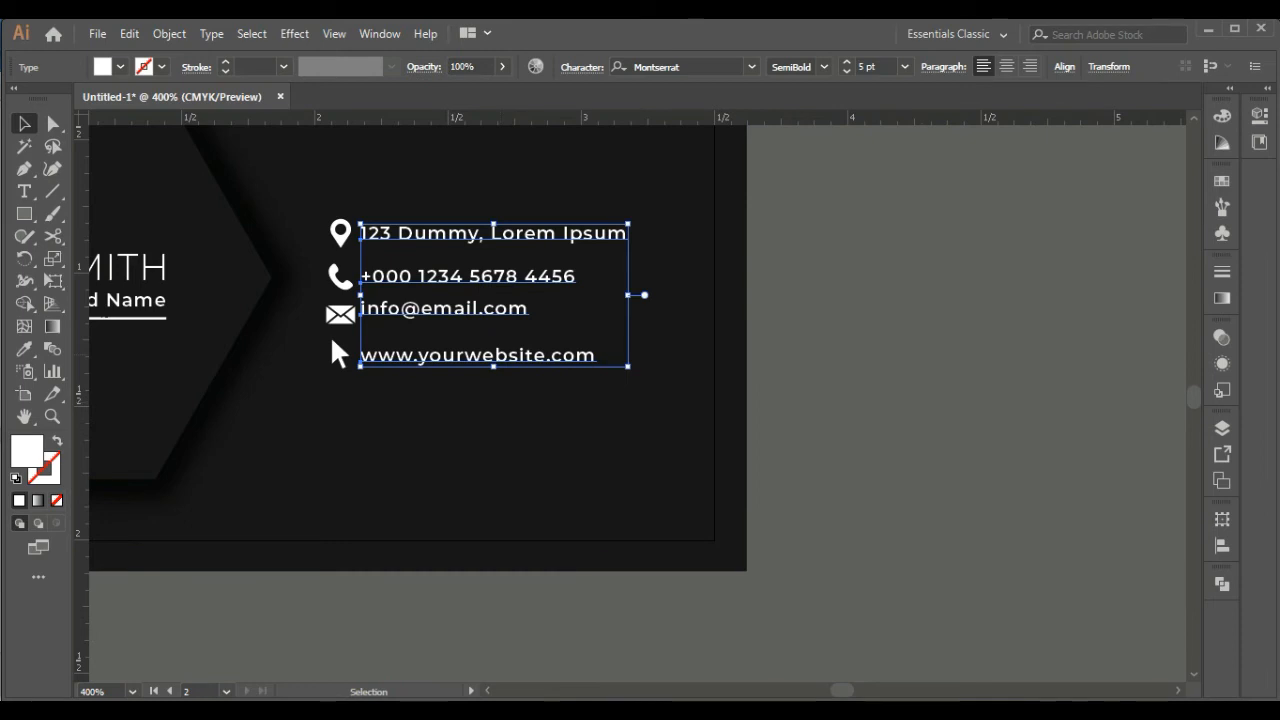
click(560, 430)
click(470, 356)
shift+click(450, 309)
shift+click(448, 277)
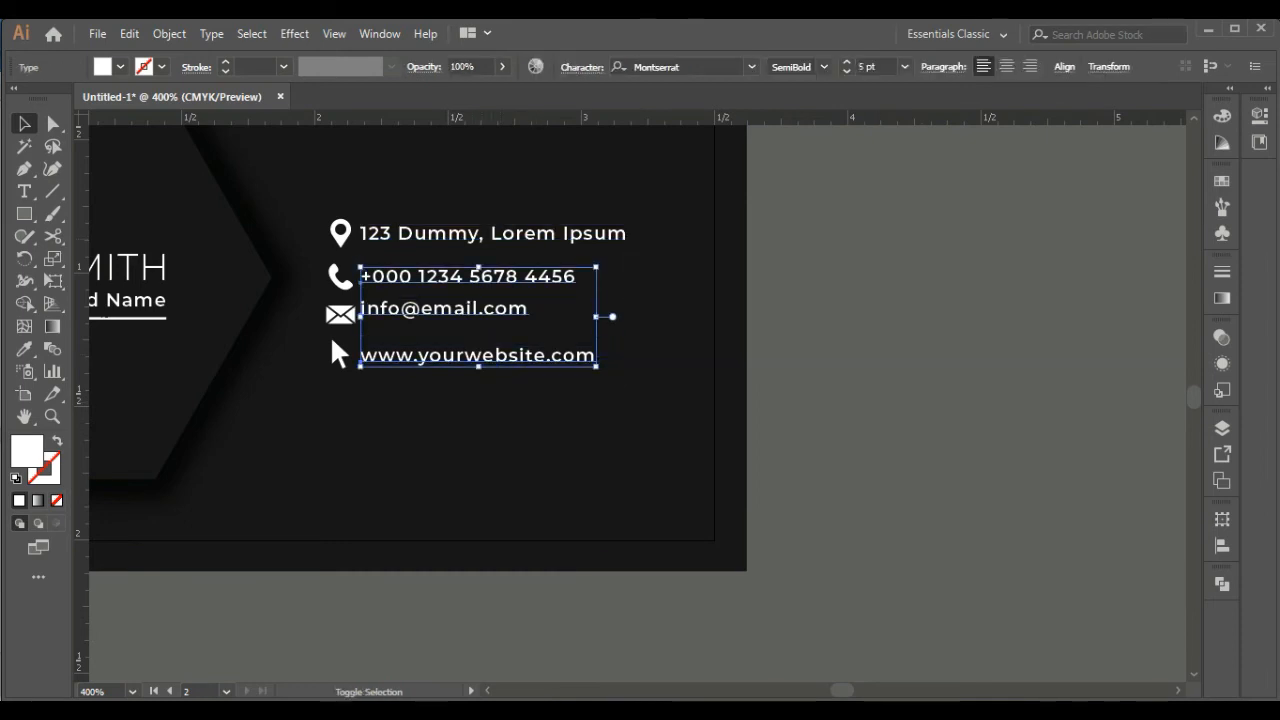
shift+click(443, 235)
click(1064, 67)
click(875, 231)
key(Escape)
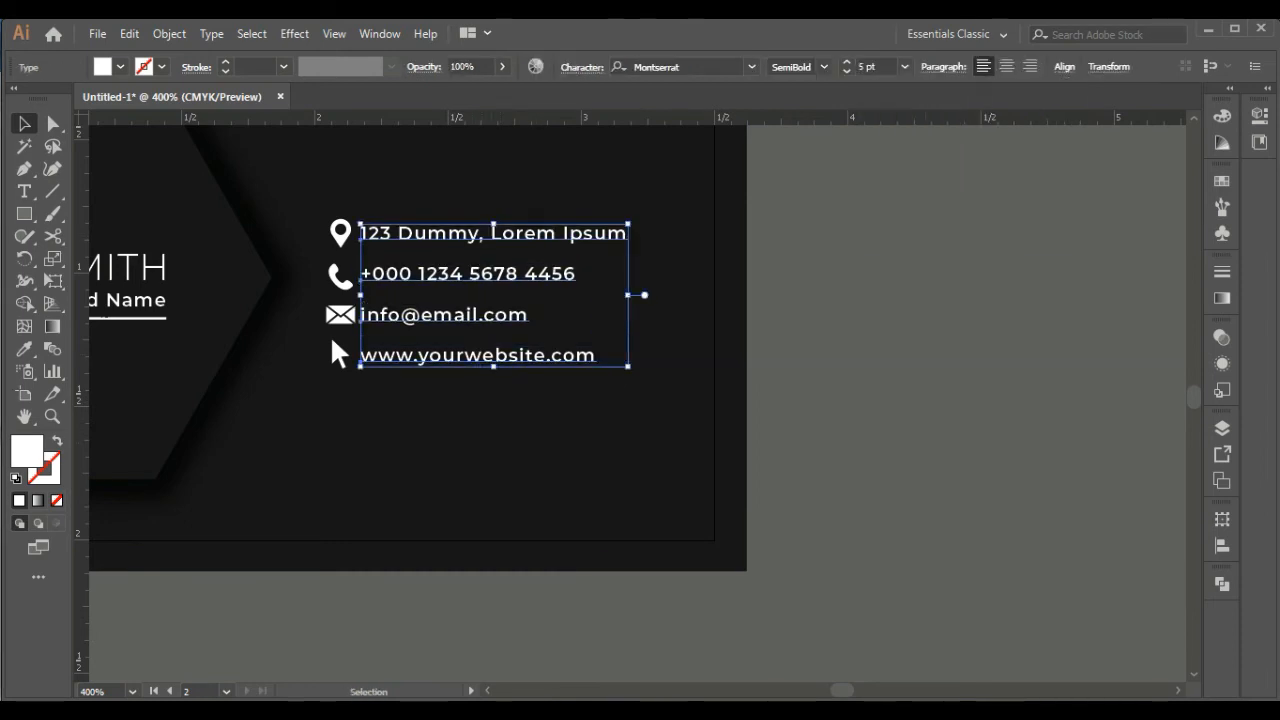
Nudge the four contact text lines slightly right to widen the gap from the icons
key(Right)
key(Right)
key(Right)
key(Right)
key(Right)
click(500, 430)
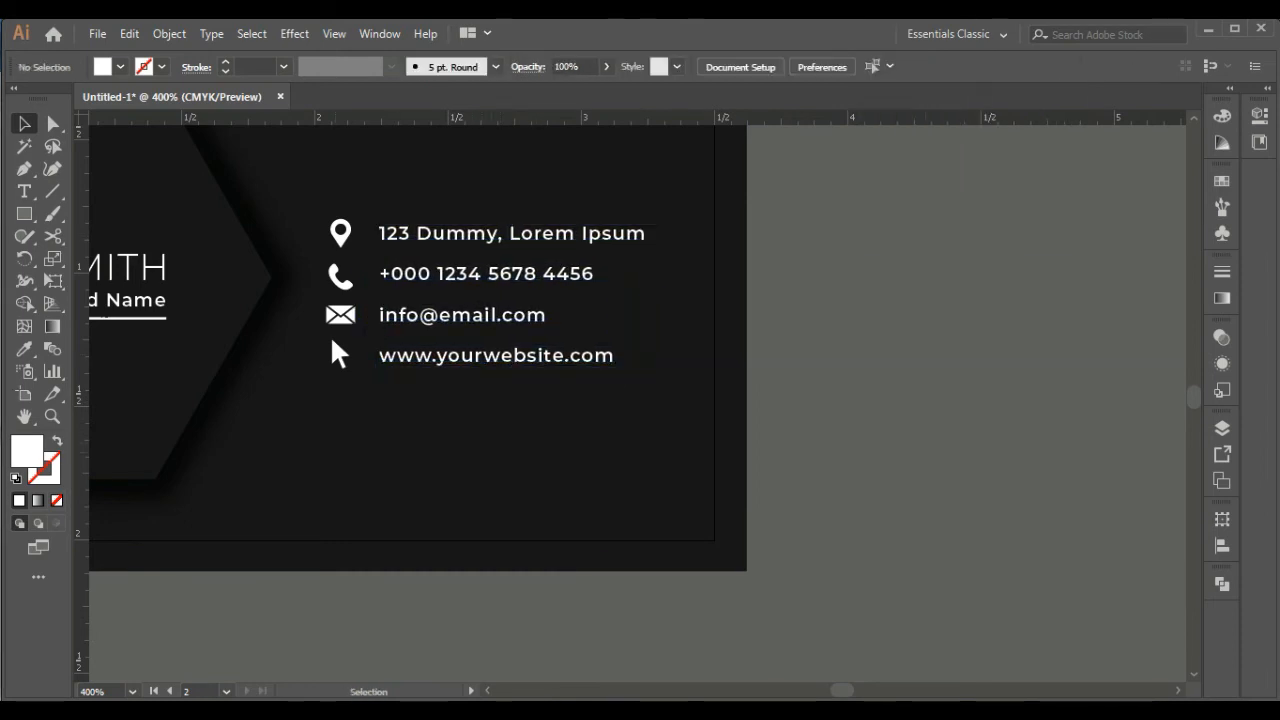
Vertically centre the address line with the location pin and the phone number with the phone icon
click(338, 354)
shift+click(341, 316)
click(341, 240)
shift+click(448, 235)
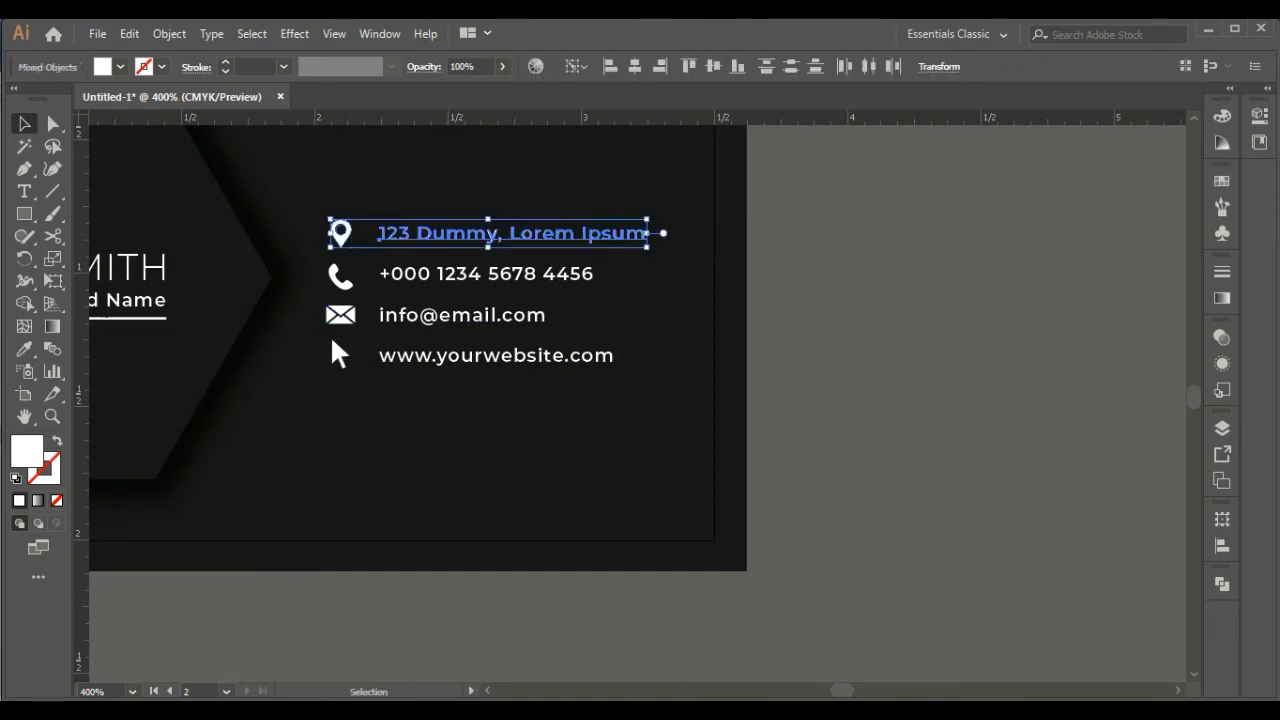
click(713, 66)
click(487, 430)
click(486, 273)
shift+click(341, 276)
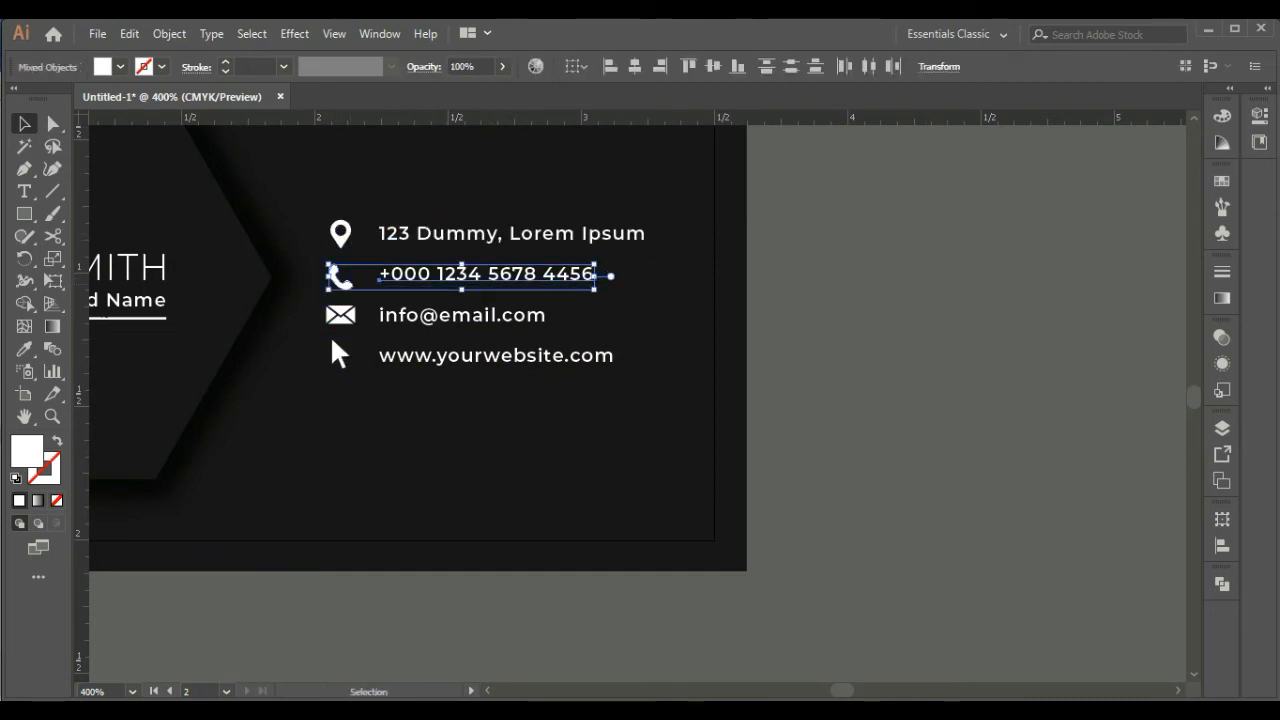
click(713, 66)
click(487, 430)
Vertically centre the e-mail line with the envelope icon and the website line with the cursor icon
click(341, 316)
shift+click(462, 315)
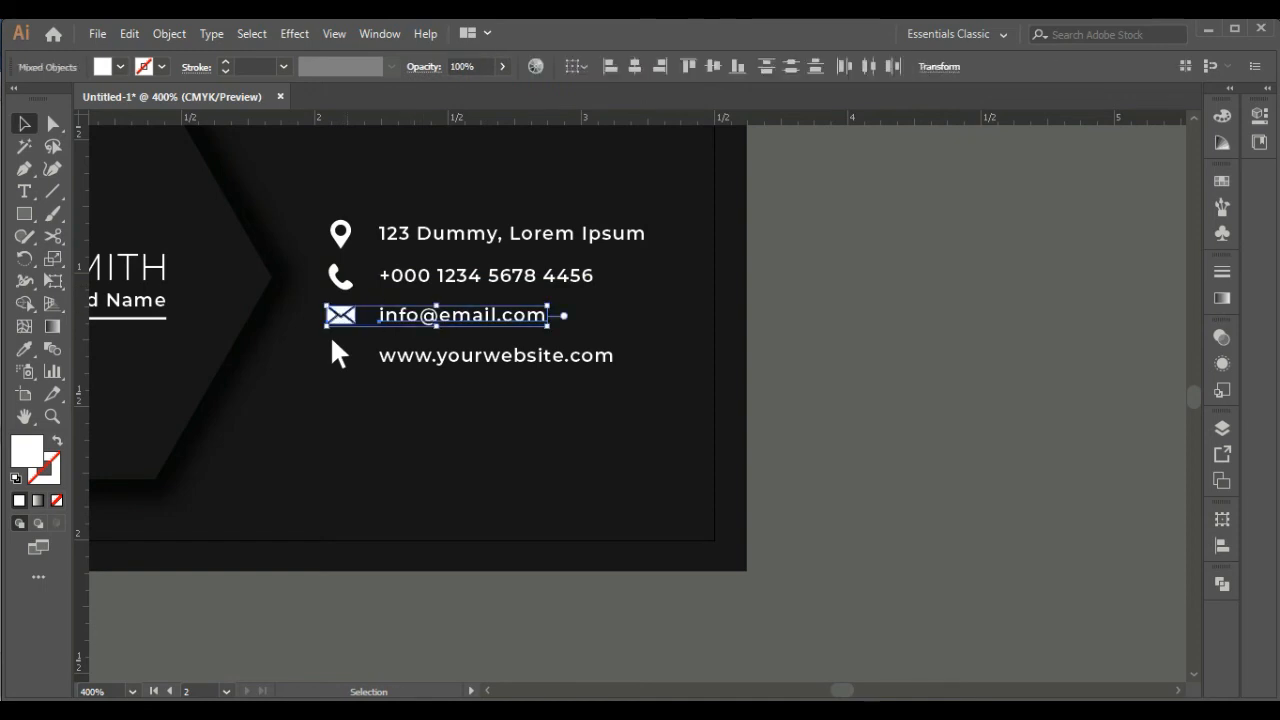
click(713, 66)
click(487, 430)
click(341, 356)
shift+click(496, 355)
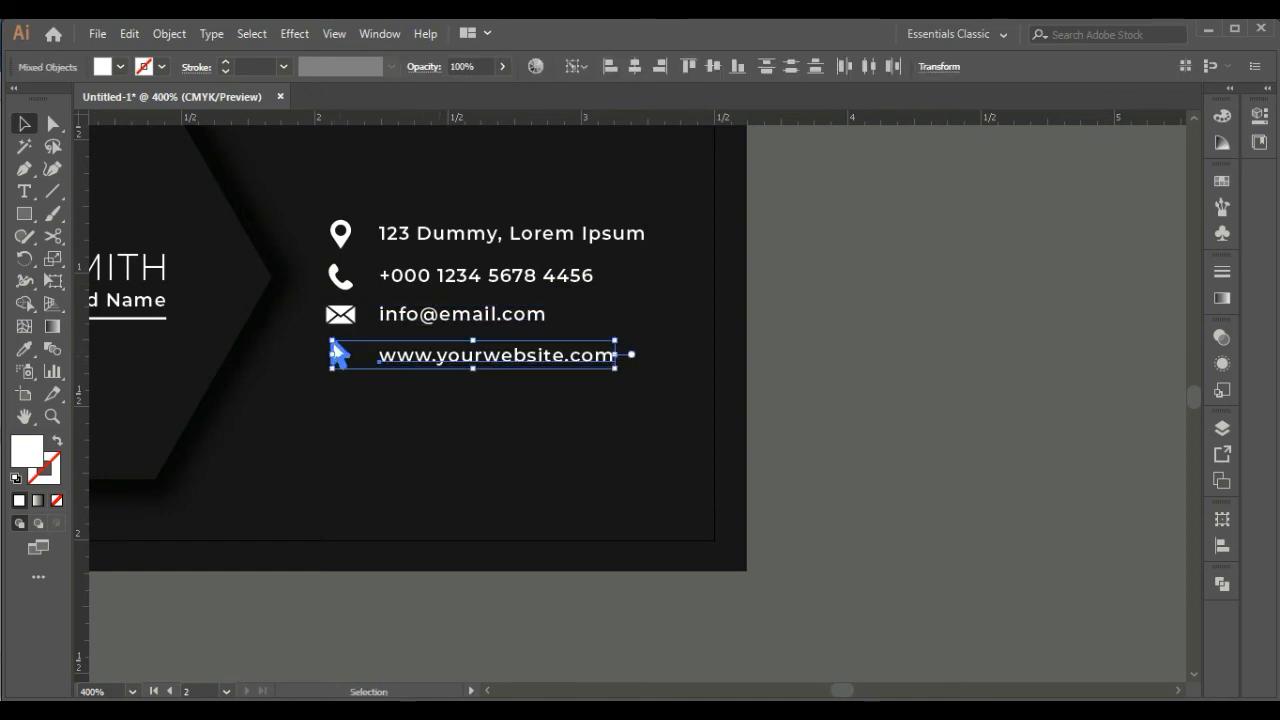
click(713, 66)
click(511, 234)
shift+click(341, 234)
double_click(341, 234)
double_click(487, 430)
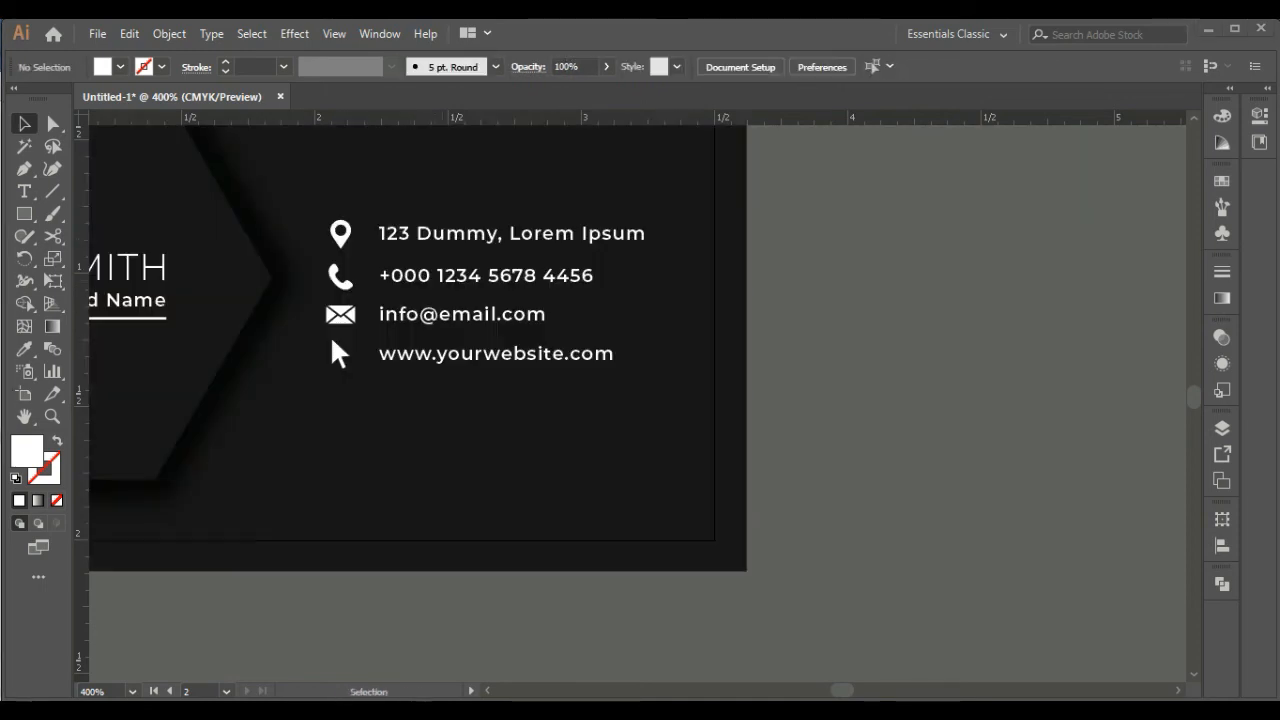
click(24, 191)
click(24, 124)
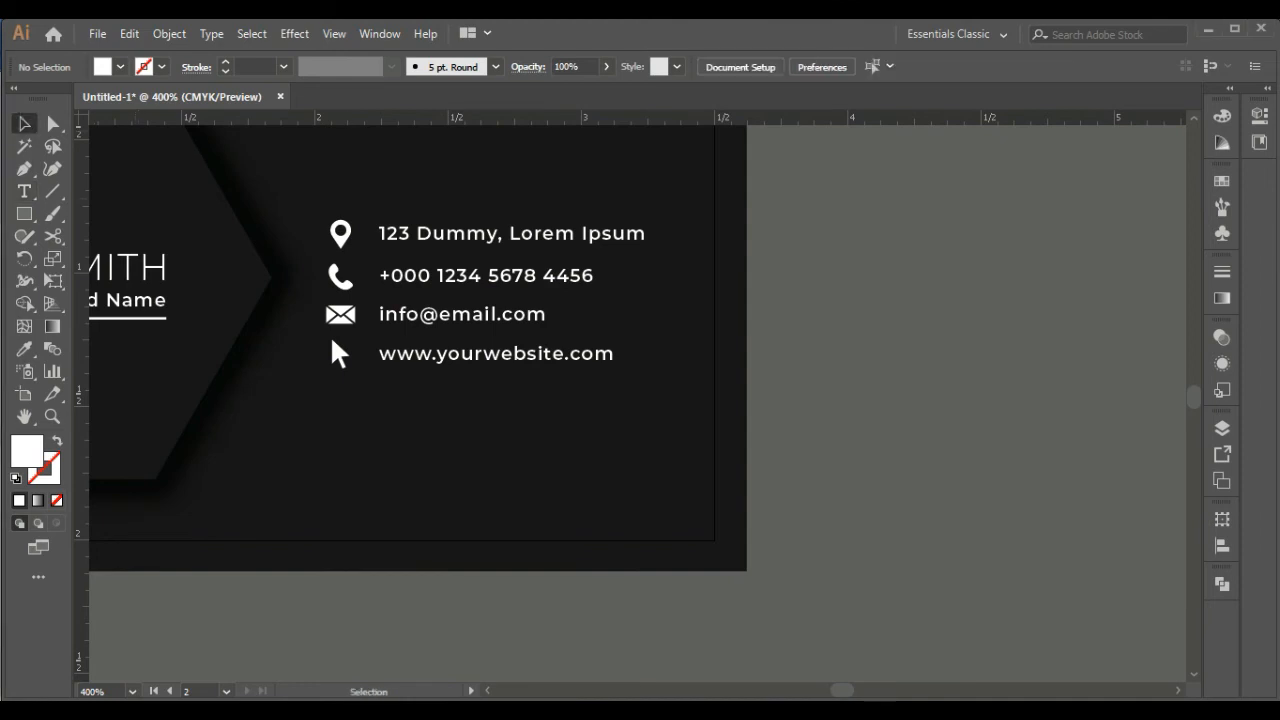
click(341, 234)
shift+click(496, 234)
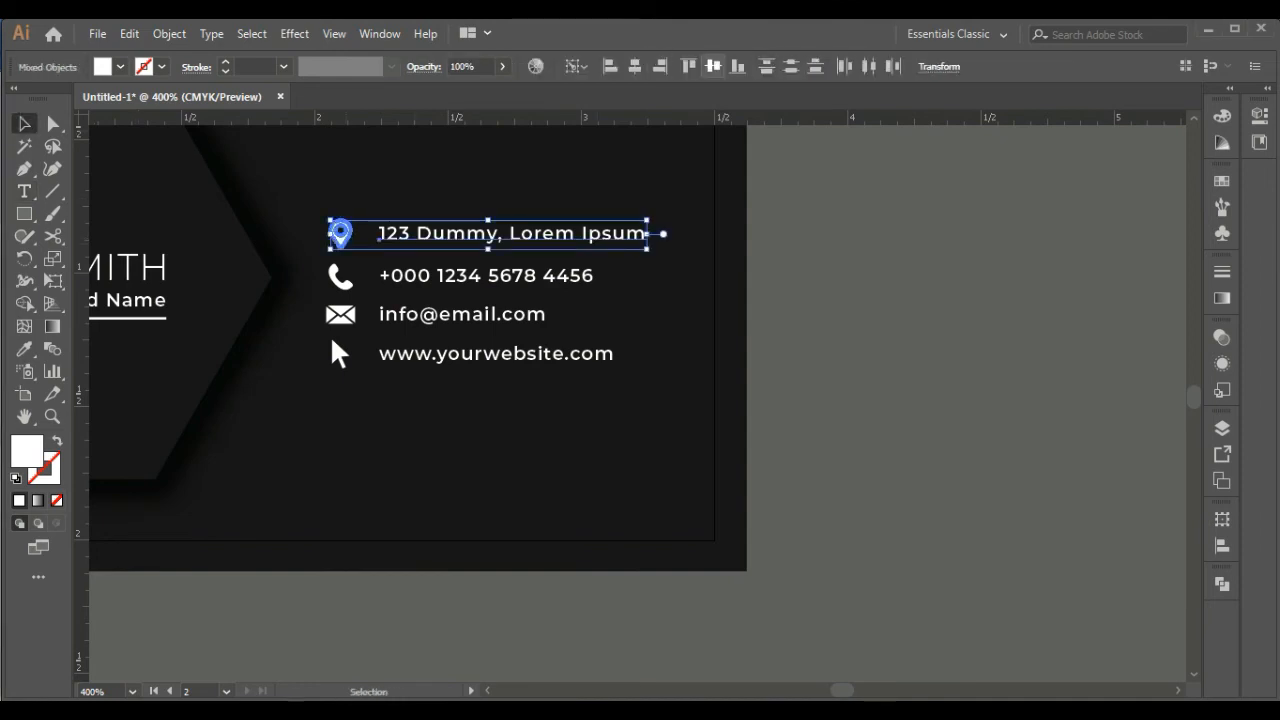
click(826, 222)
Group the four contact icons with their four text lines
shift+click(496, 354)
shift+click(339, 355)
shift+click(341, 315)
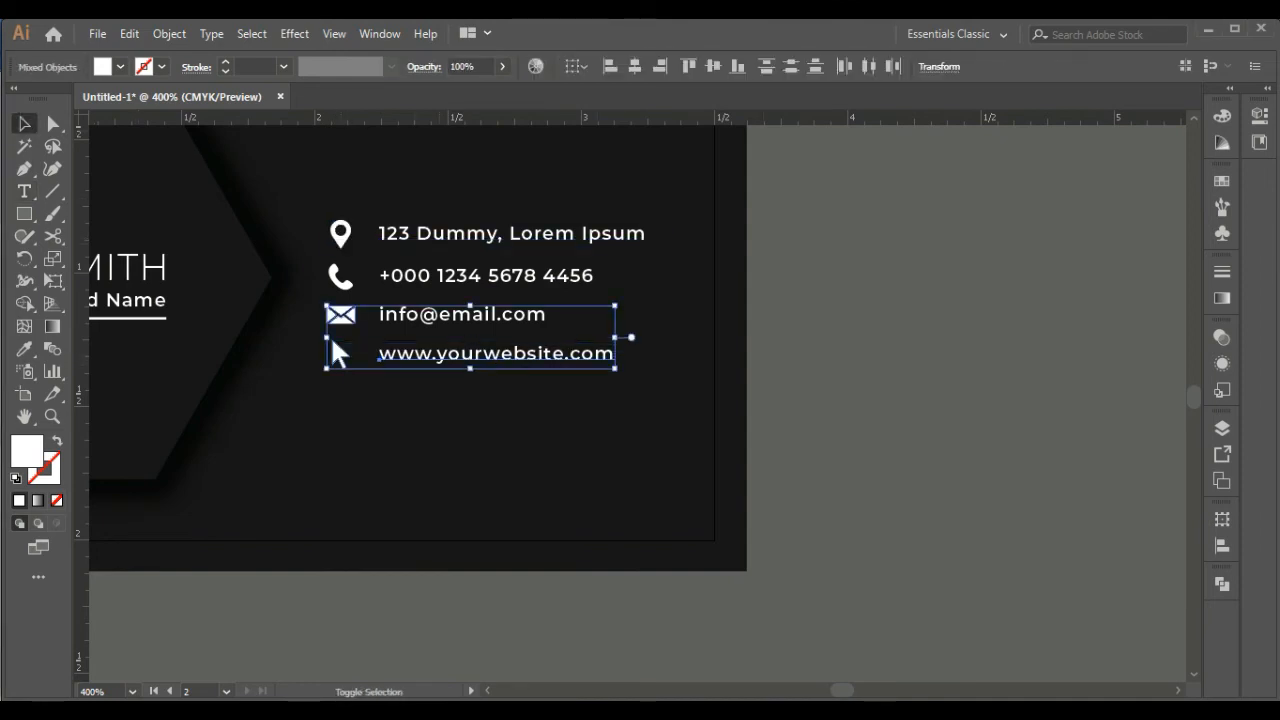
shift+click(461, 315)
shift+click(485, 276)
shift+click(341, 278)
shift+click(480, 234)
shift+click(341, 234)
right_click(424, 225)
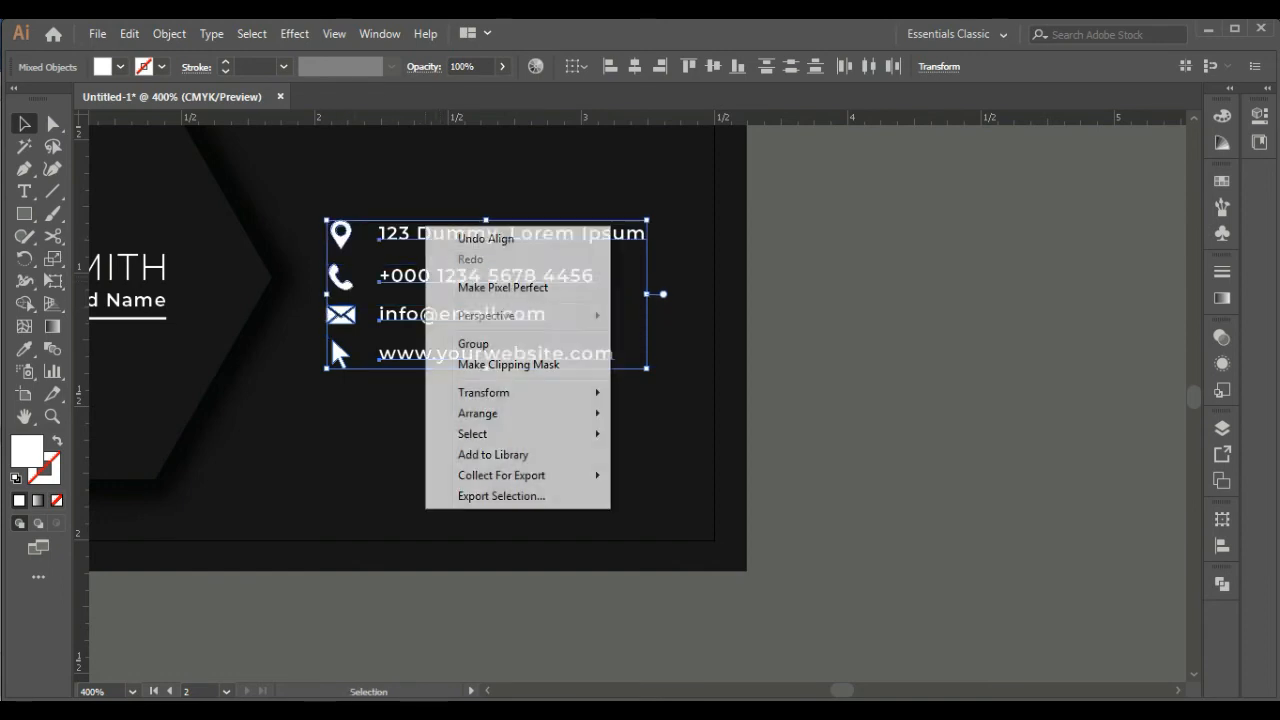
click(476, 343)
click(800, 320)
Vertically centre the contact details group on the second side of the card, leaving the name block where it is
key(ctrl+minus)
key(ctrl+minus)
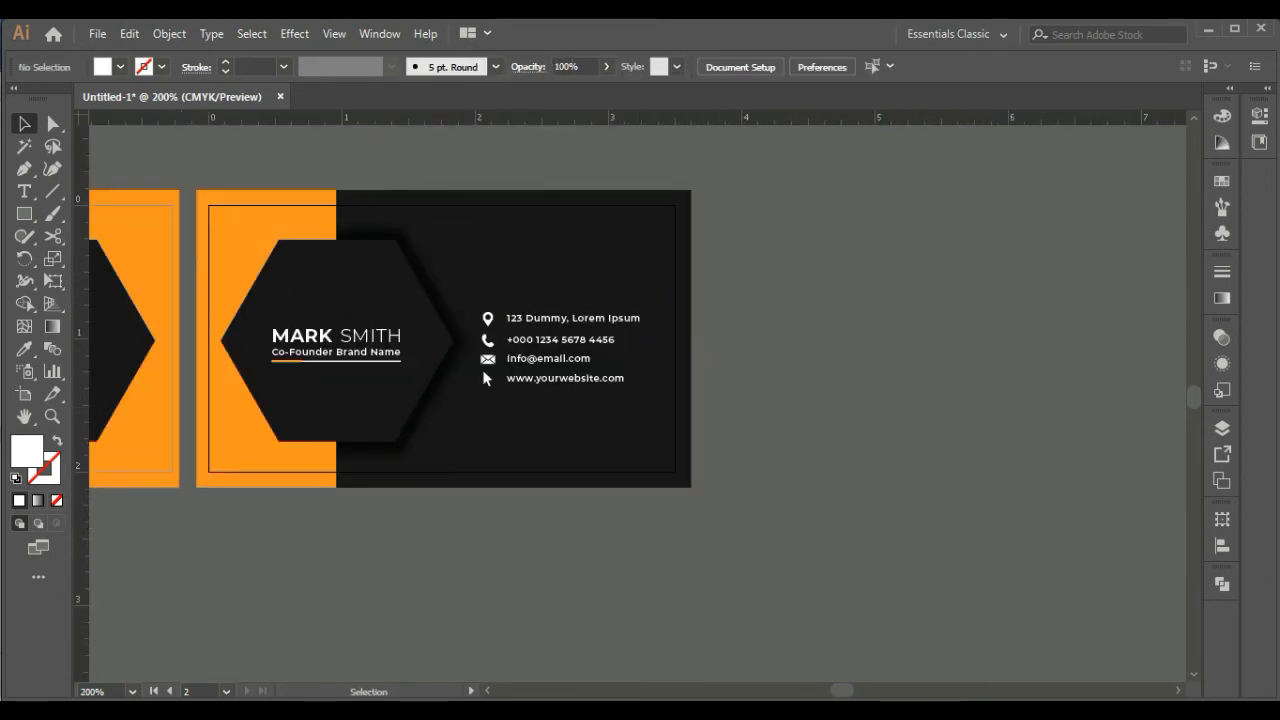
click(336, 339)
shift+click(556, 341)
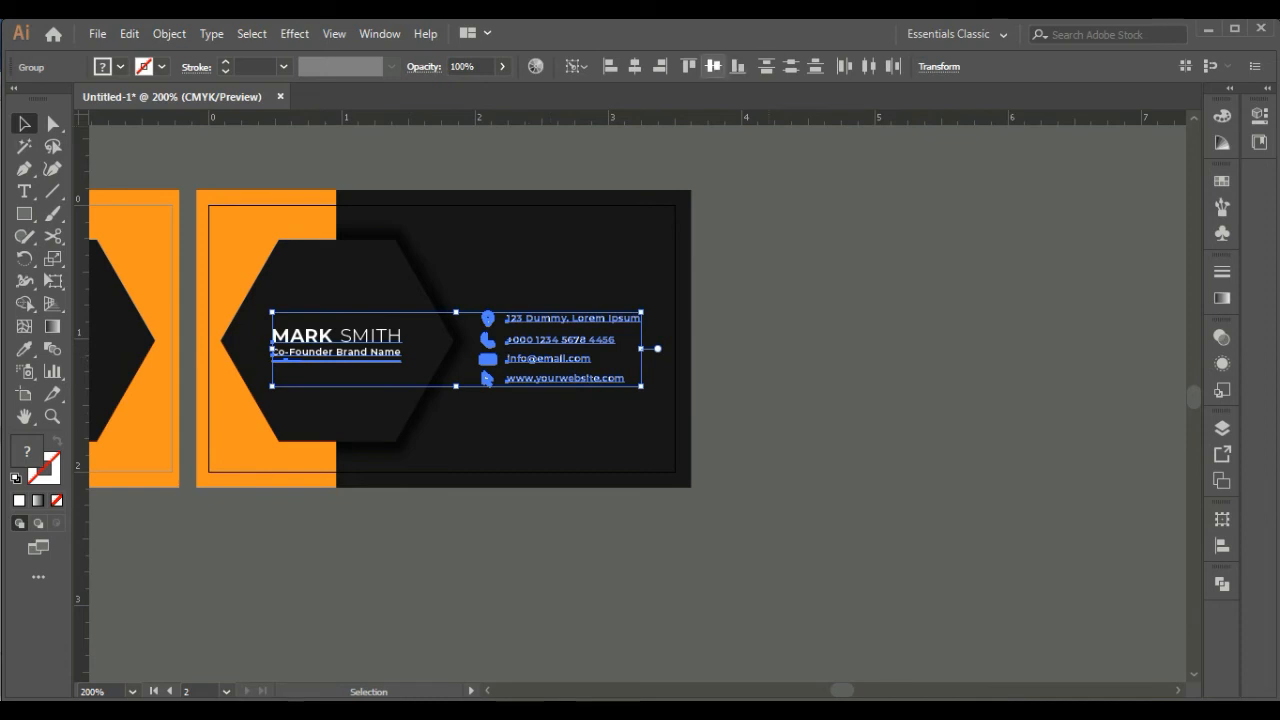
click(713, 66)
key(ctrl+z)
click(336, 338)
click(713, 66)
click(540, 265)
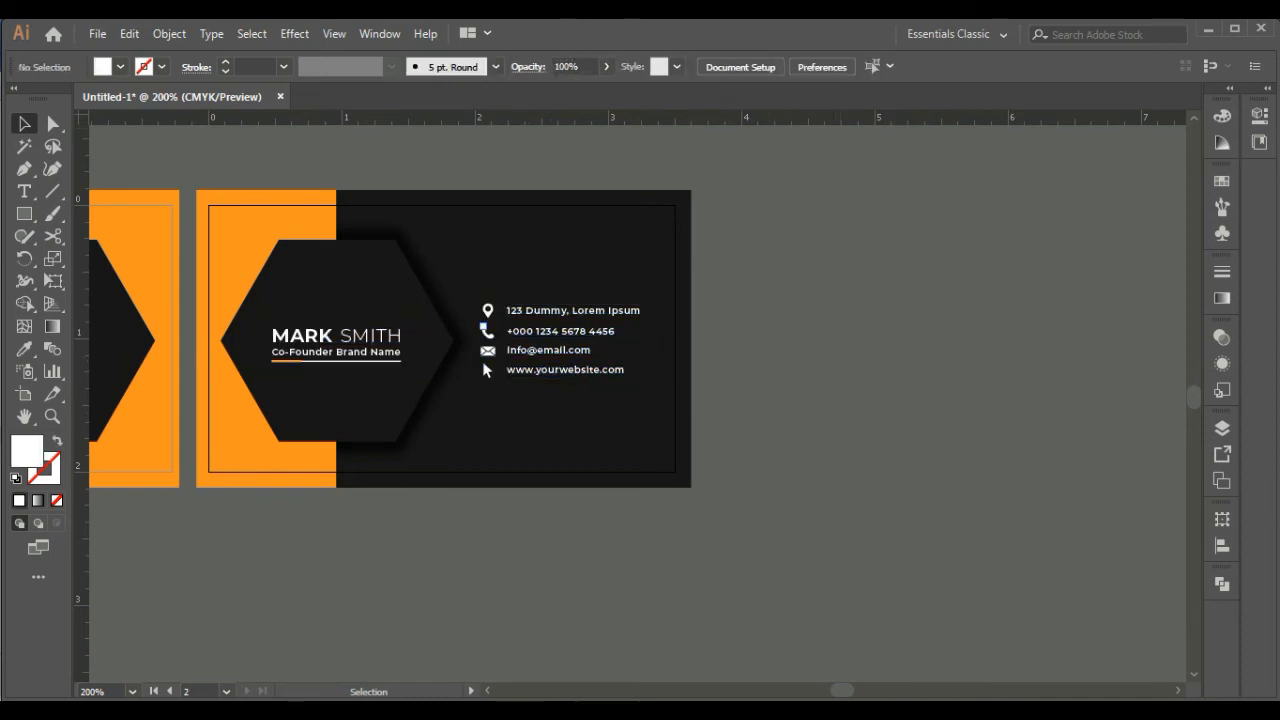
Place a vertical guide on the second card side at the outermost corner of the hexagon nearest the orange edge
drag(483, 327, 965, 396)
key(ctrl+plus)
click(965, 396)
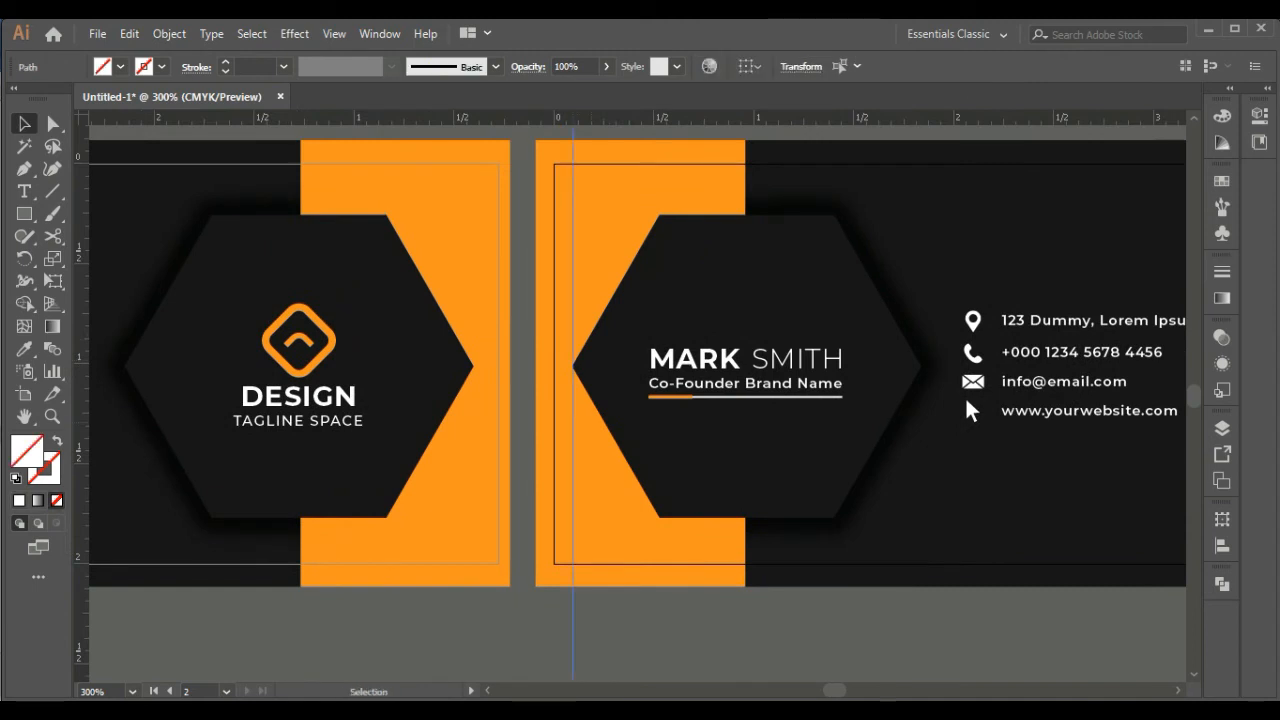
key(ctrl+plus)
key(ctrl+plus)
key(ctrl+plus)
key(ctrl+plus)
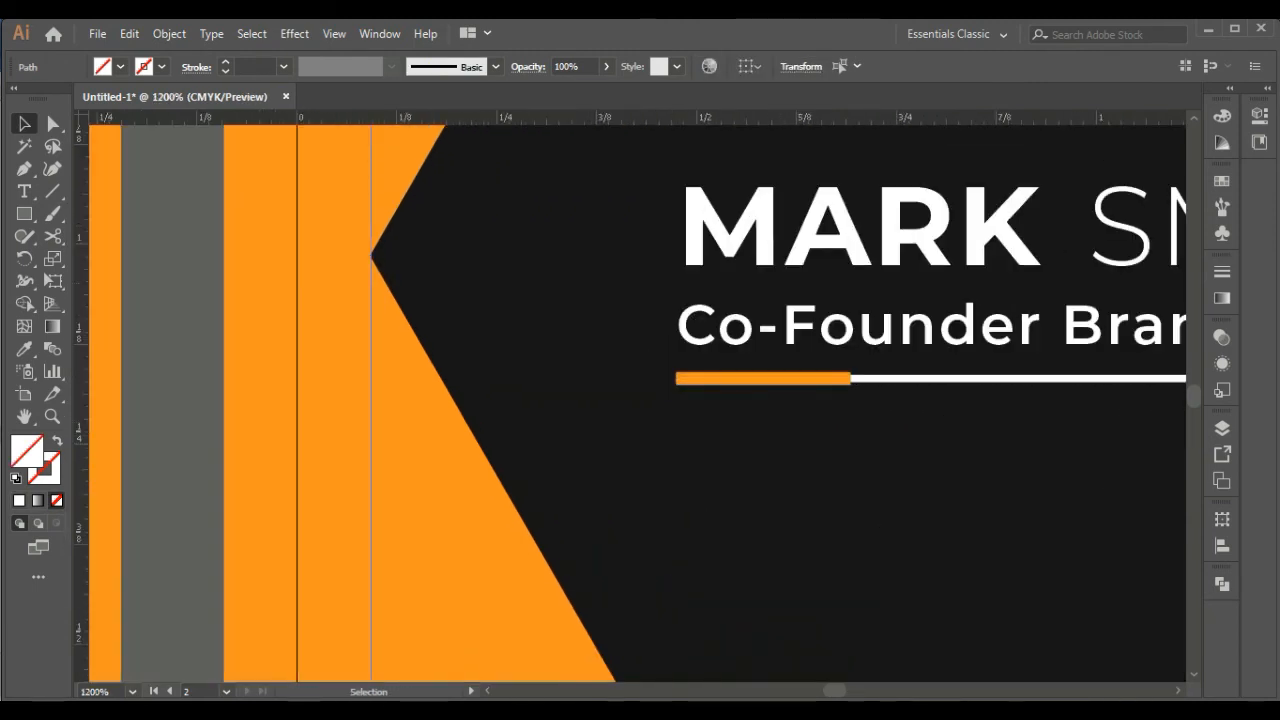
Draw a small spacer rectangle between the second card's border line and the guide, filled with the white of the name text
key(m)
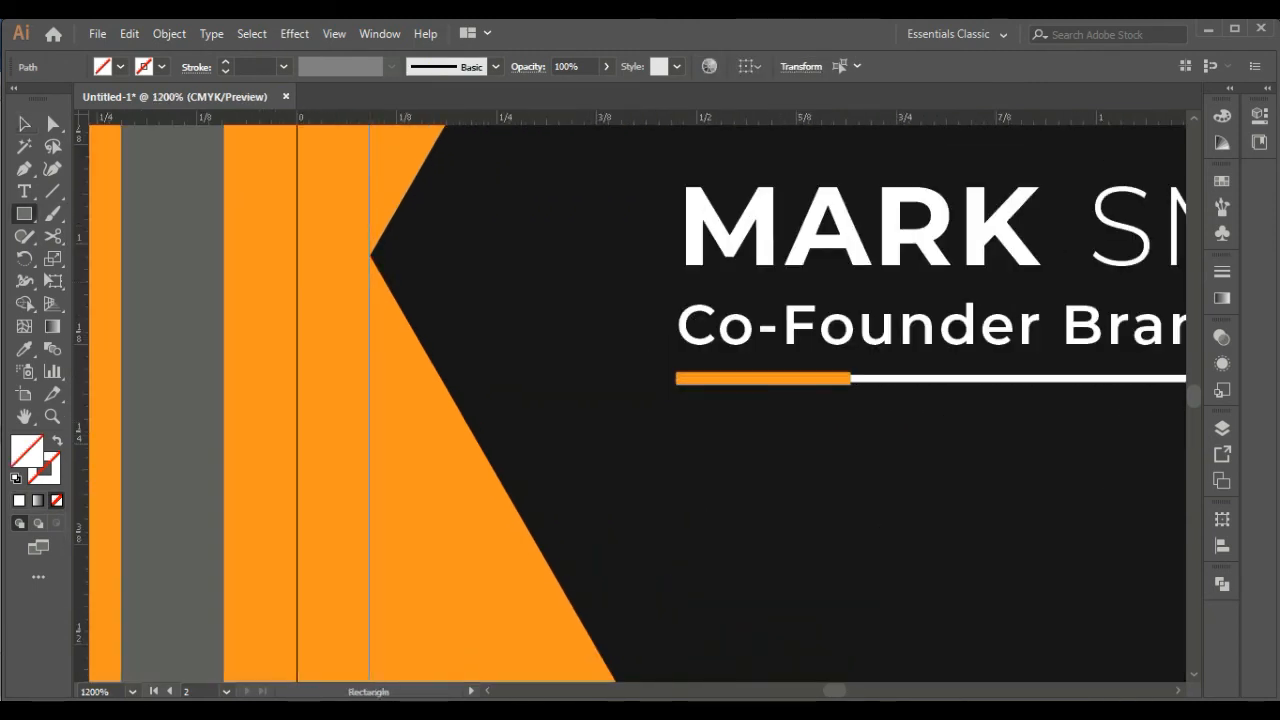
drag(297, 260, 369, 266)
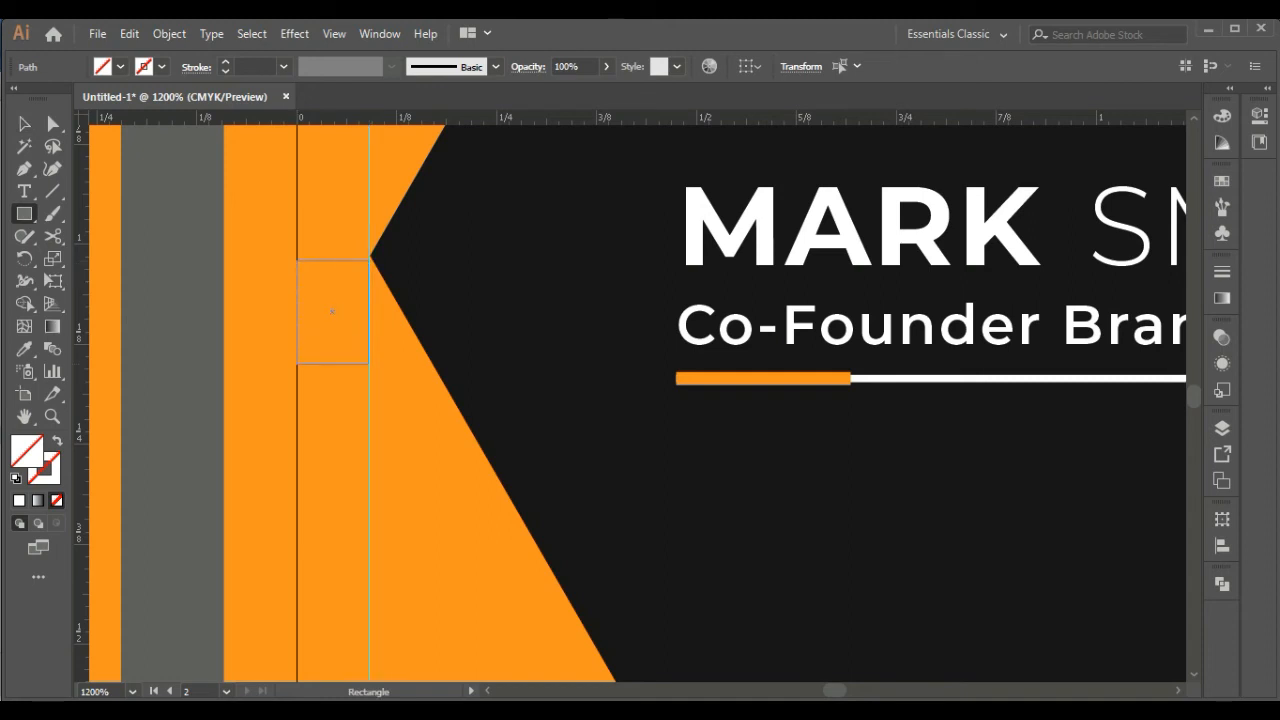
drag(369, 363, 369, 363)
click(24, 349)
click(694, 230)
key(v)
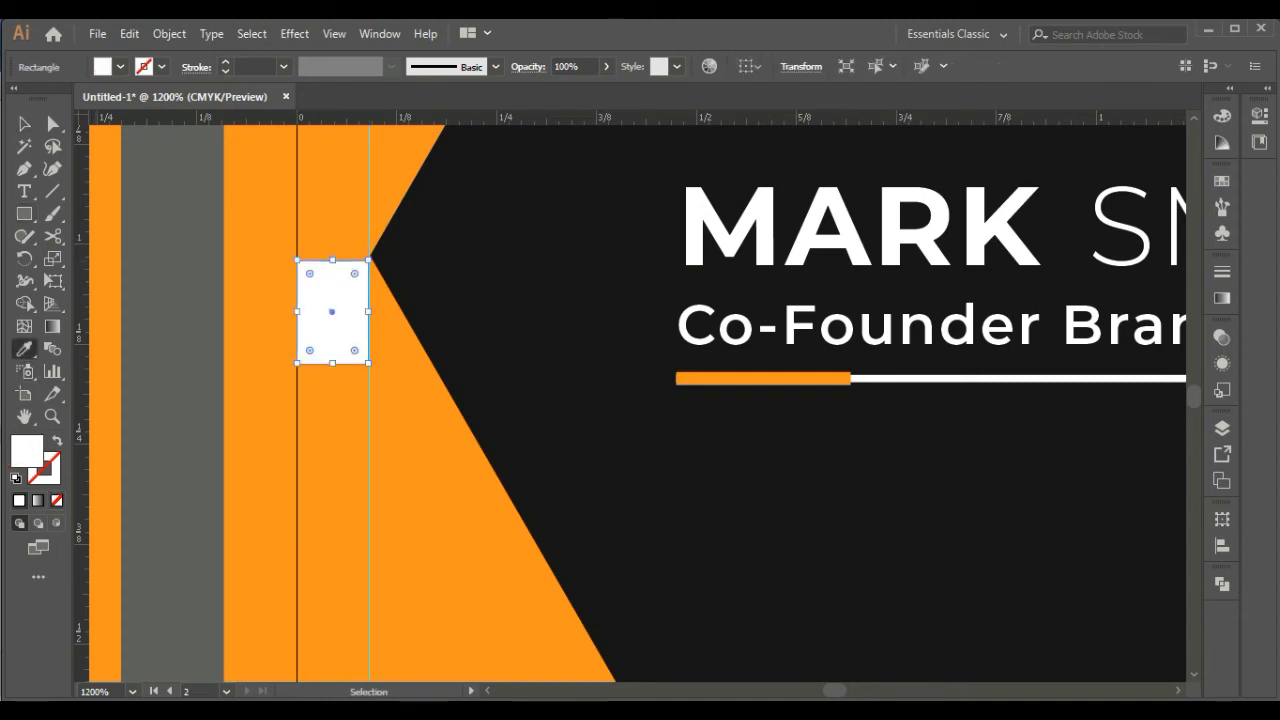
Move the white spacer beside the hexagon's contact-side corner, add a vertical guide at its outer edge and shift the contact group to it
key(ctrl+shift+a)
key(ctrl+minus)
key(ctrl+minus)
key(ctrl+minus)
drag(680, 350, 399, 316)
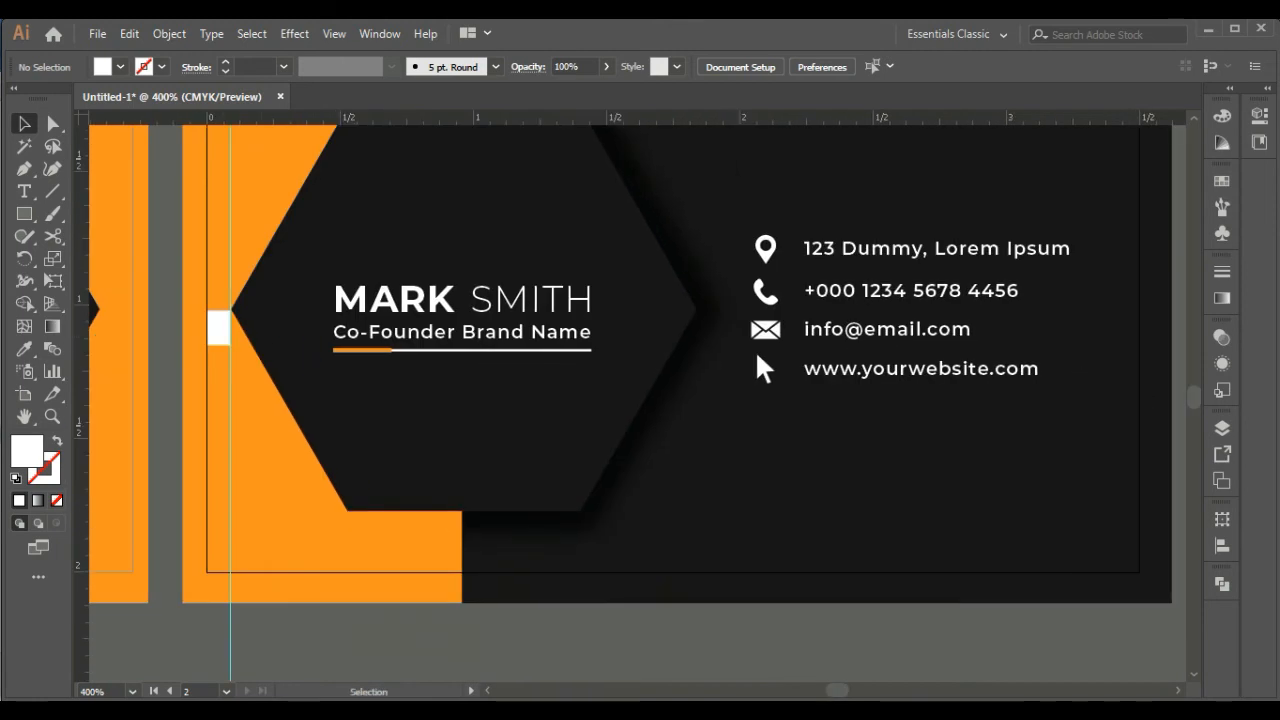
drag(219, 328, 748, 350)
Left-align the four contact icons with one another inside the contact group
double_click(748, 350)
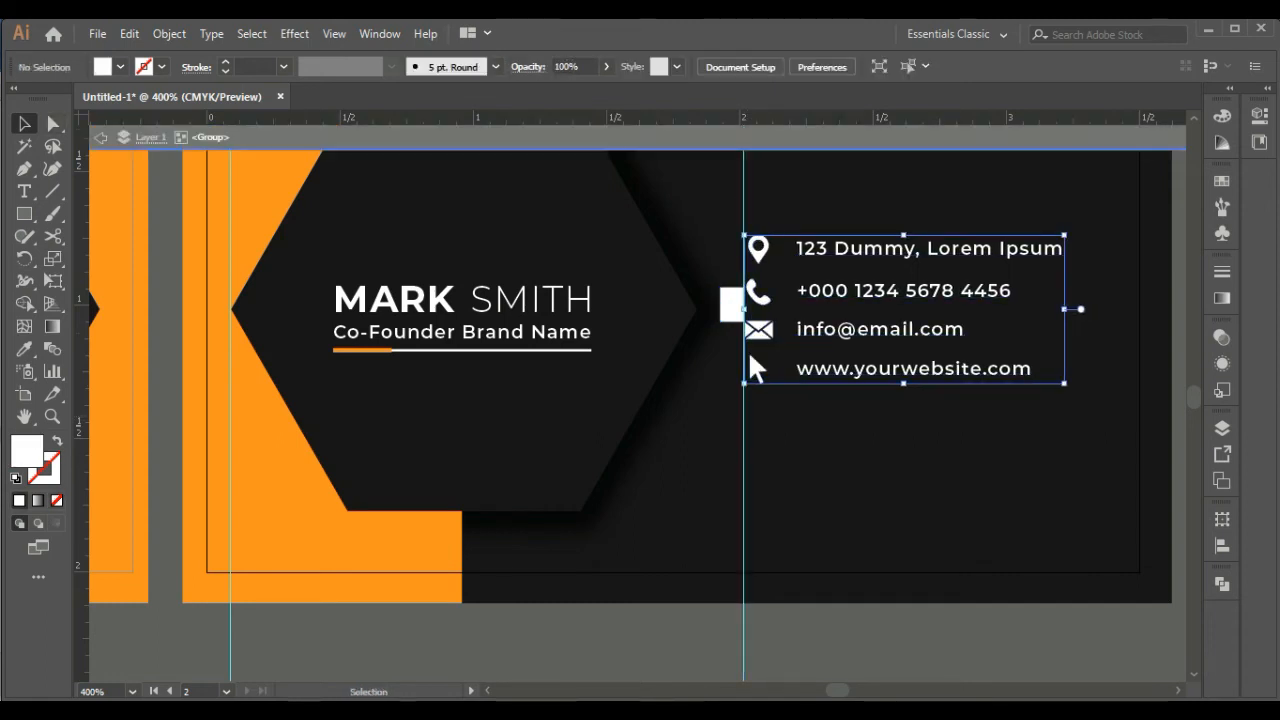
drag(728, 220, 774, 395)
click(745, 67)
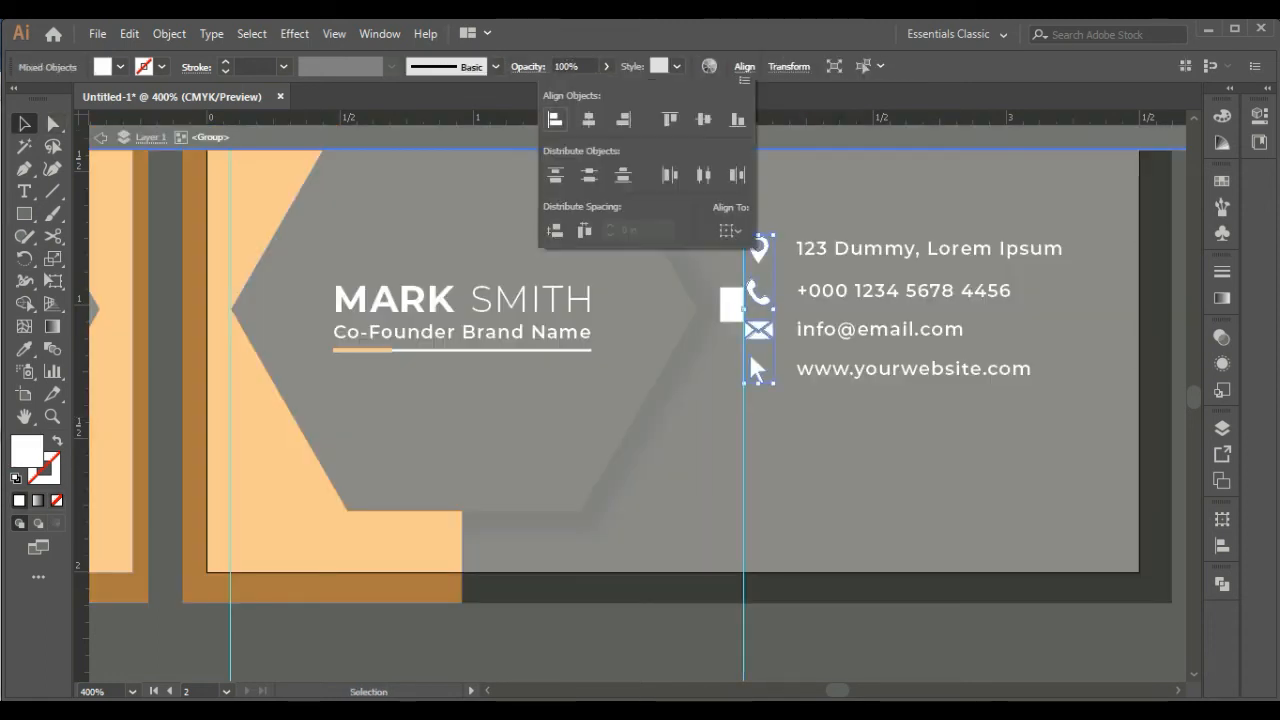
click(555, 120)
key(Escape)
click(850, 450)
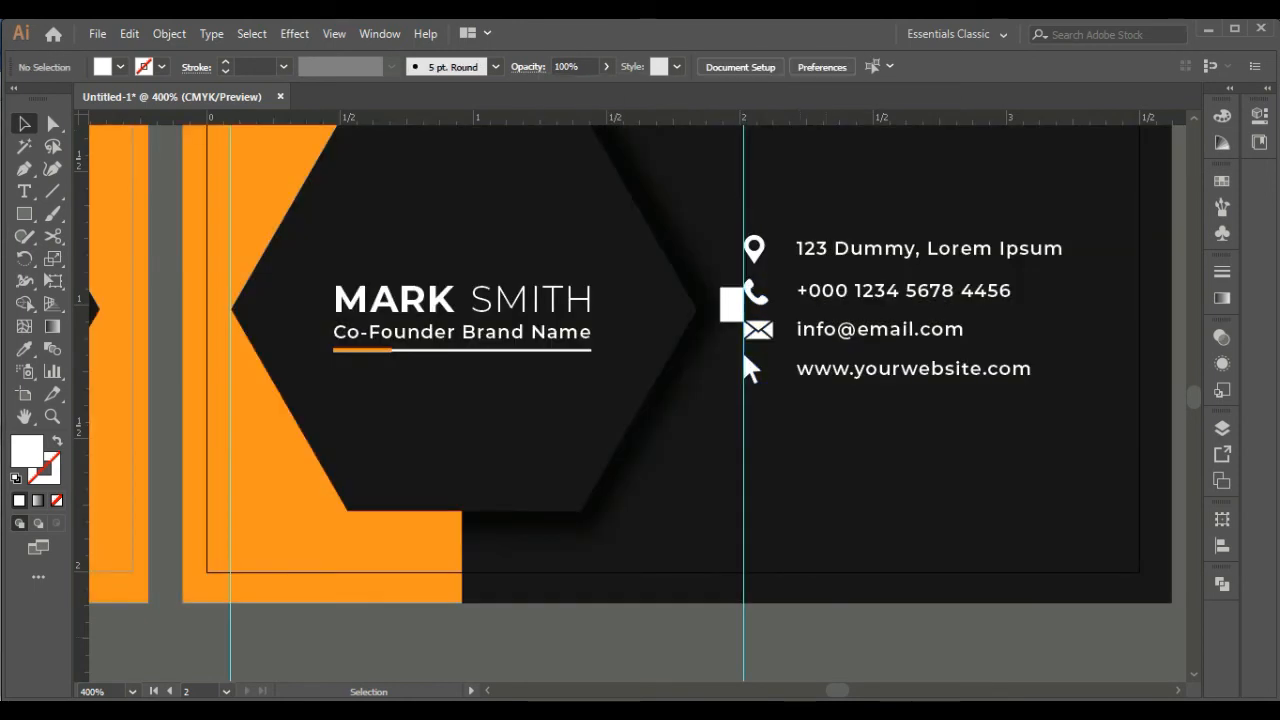
Delete the white spacer rectangle and the guide beside the contact details
click(731, 304)
key(Delete)
click(742, 350)
key(ctrl+minus)
key(ctrl+minus)
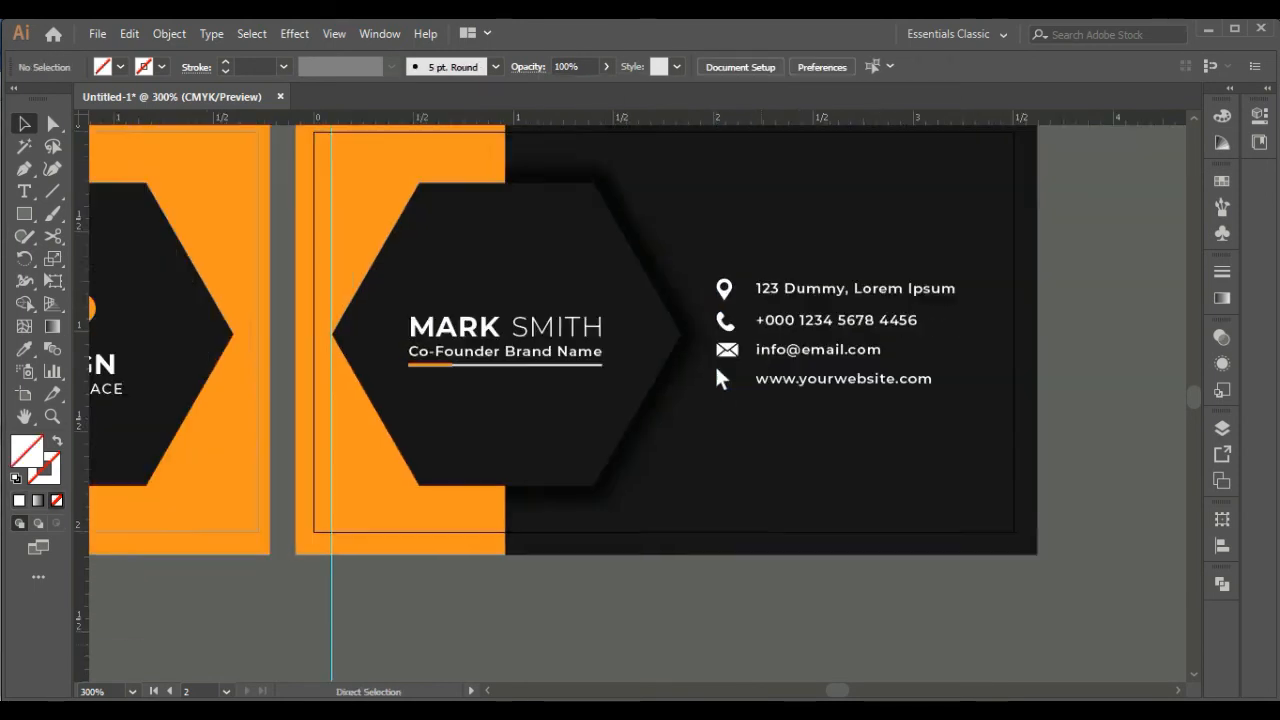
Undo the spacer and guide deletions and the left alignment of the contact icons
key(ctrl+z)
key(ctrl+z)
key(ctrl+z)
key(ctrl+z)
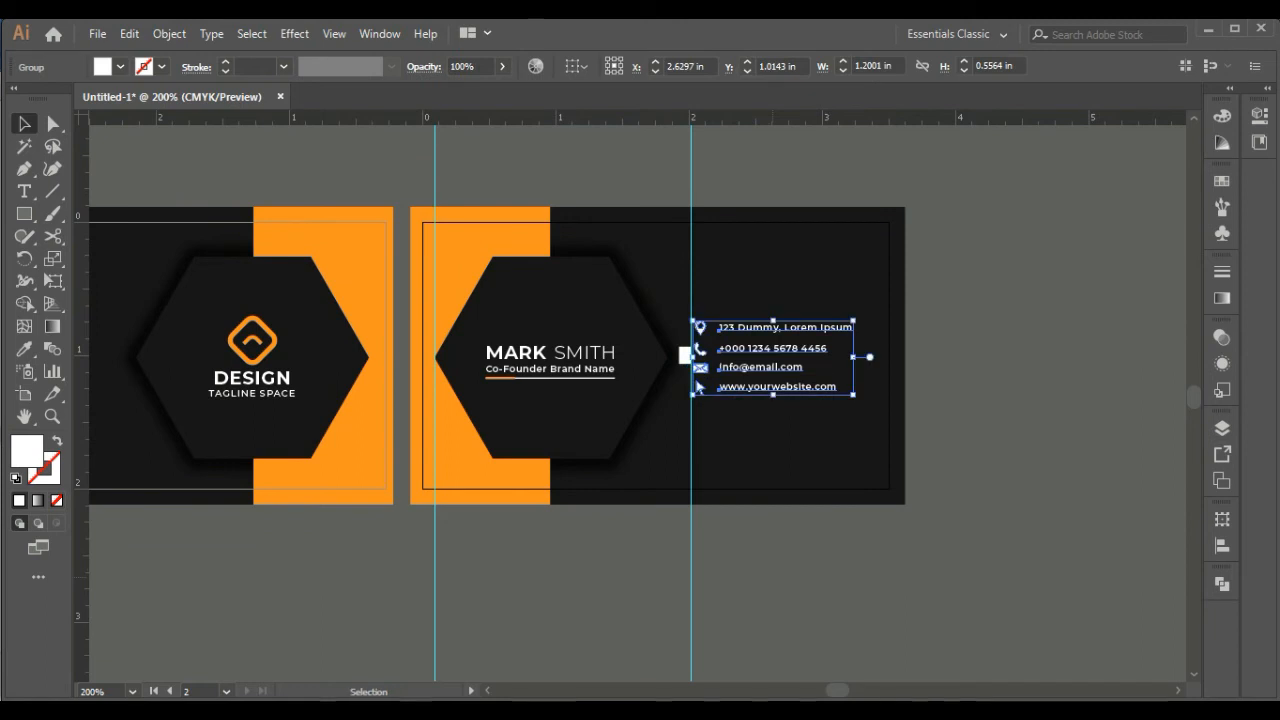
Nudge the contact details group slightly towards the hexagon so that its edge meets the guide
key(ctrl+shift+a)
click(691, 367)
click(760, 348)
key(Left)
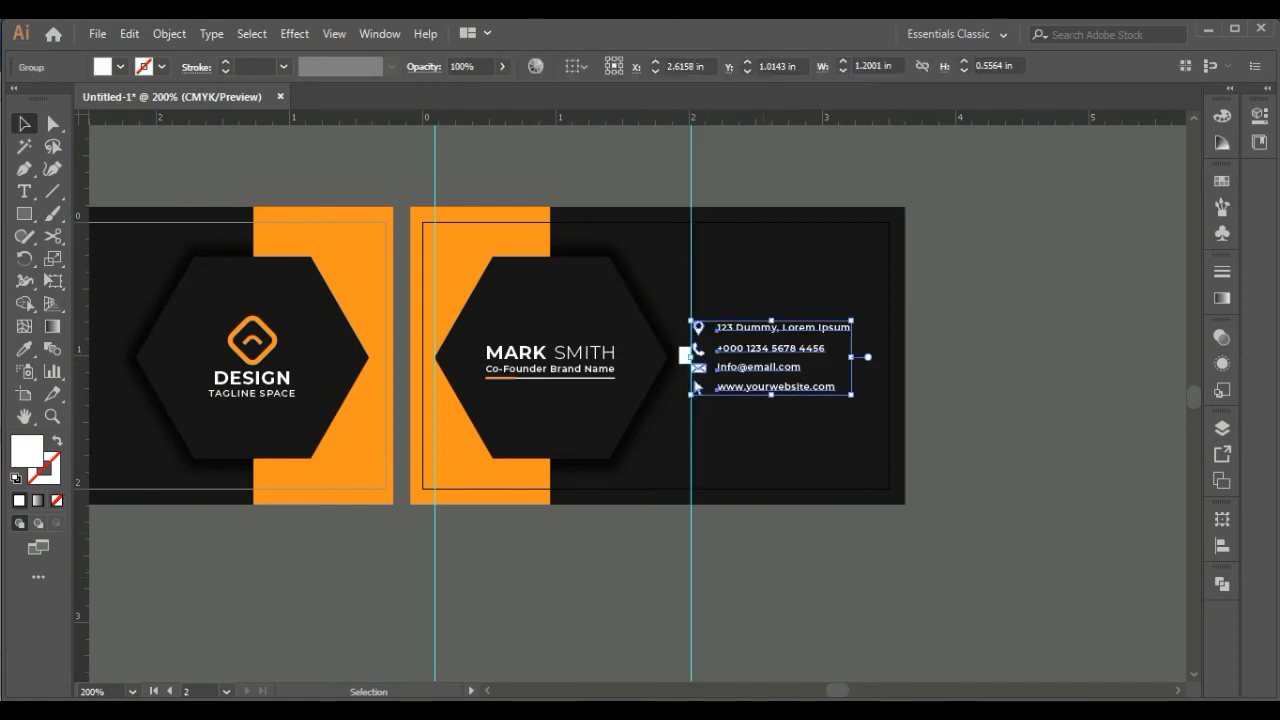
Delete the white spacer rectangle and both vertical guides from the second card side
key(ctrl+shift+a)
click(685, 355)
key(Delete)
click(691, 570)
key(Delete)
click(435, 573)
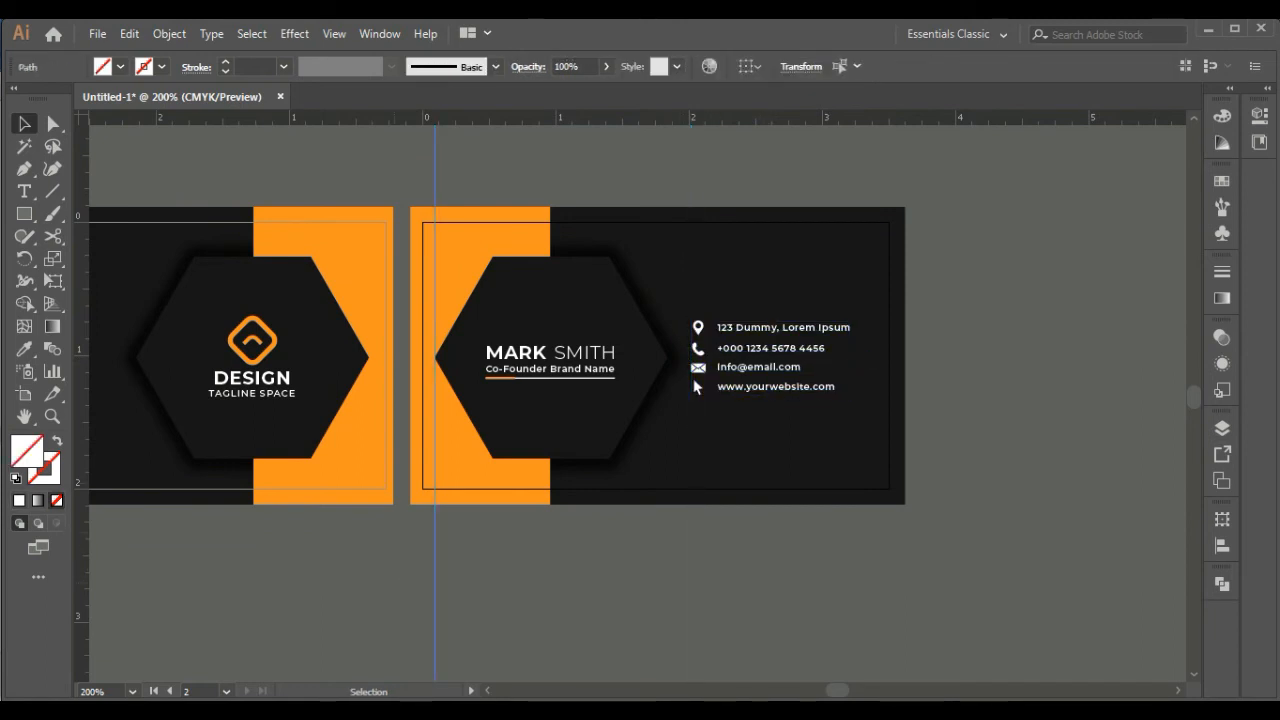
key(Delete)
Create a rectangle 3.5 in wide and 2 in high on the canvas
key(ctrl+minus)
key(ctrl+minus)
drag(531, 400, 814, 355)
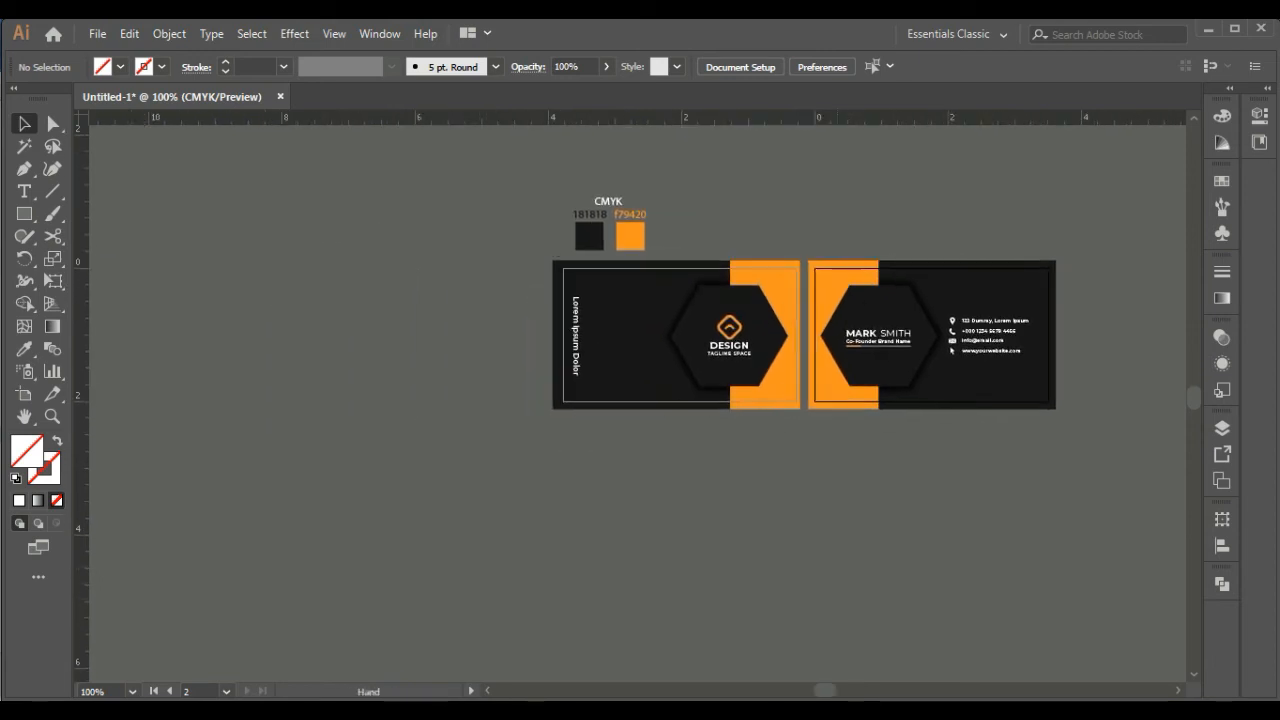
key(ctrl+plus)
drag(720, 350, 540, 416)
click(24, 214)
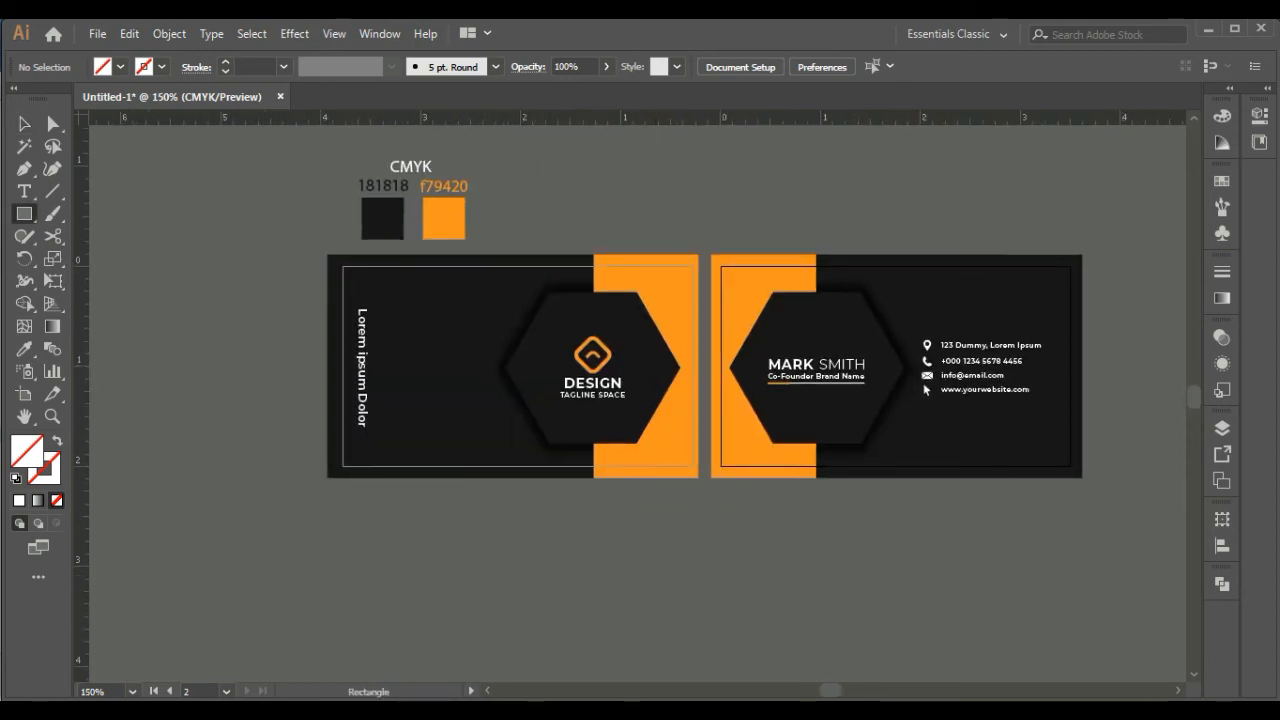
click(205, 300)
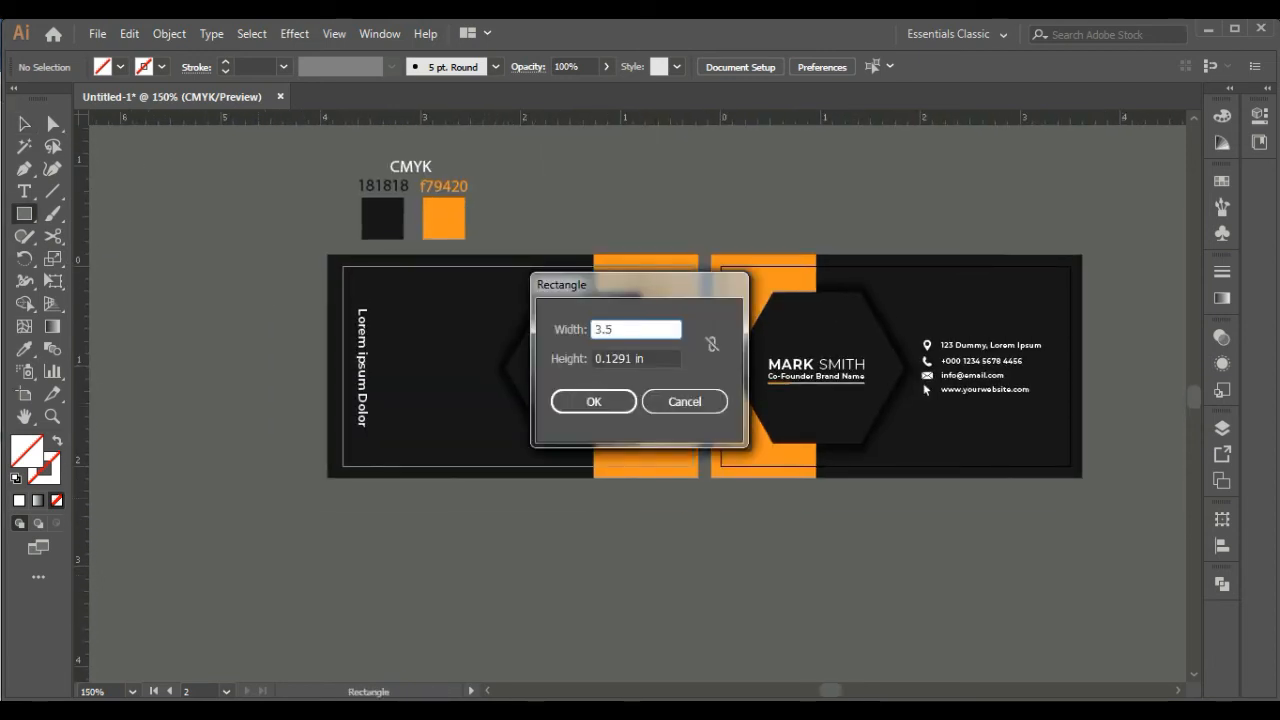
key(Tab)
key(Return)
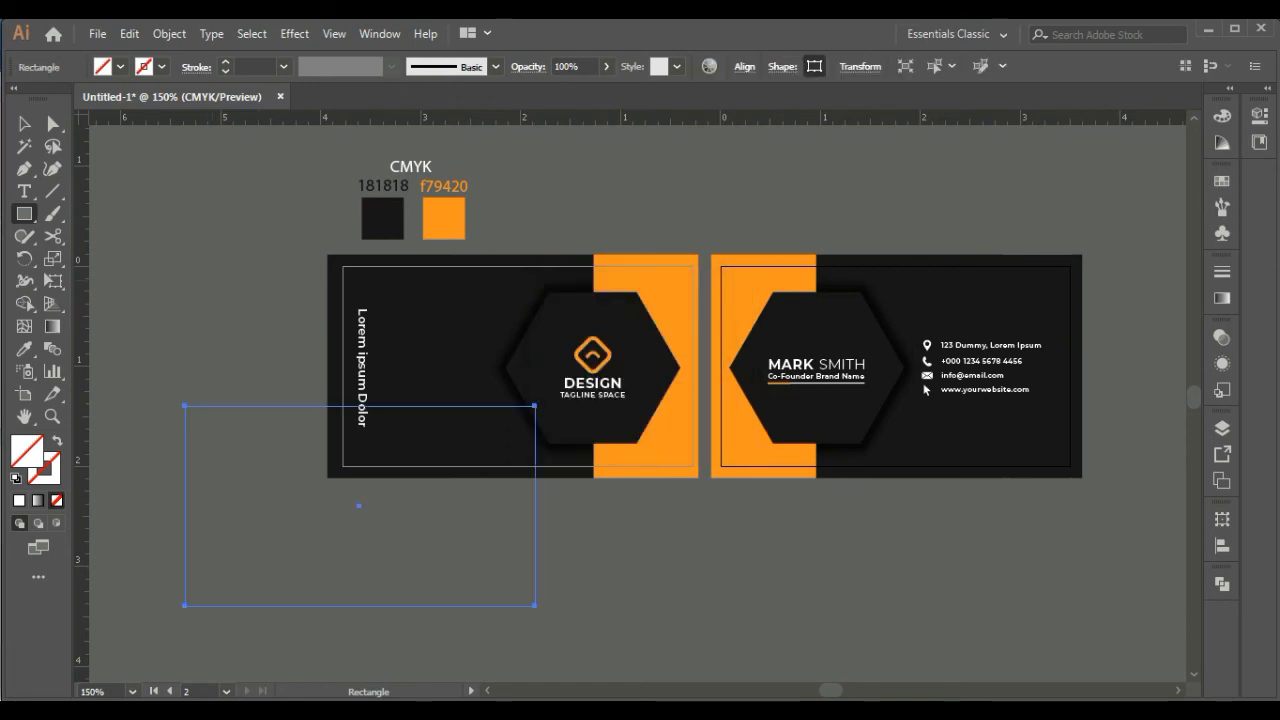
Fill the new rectangle with white and place it over the second card's trim area
click(24, 124)
click(19, 500)
drag(359, 505, 950, 574)
drag(950, 574, 895, 366)
Place a copy of the white rectangle over the first card and align it to that artboard
click(860, 565)
click(590, 385)
click(750, 67)
click(784, 131)
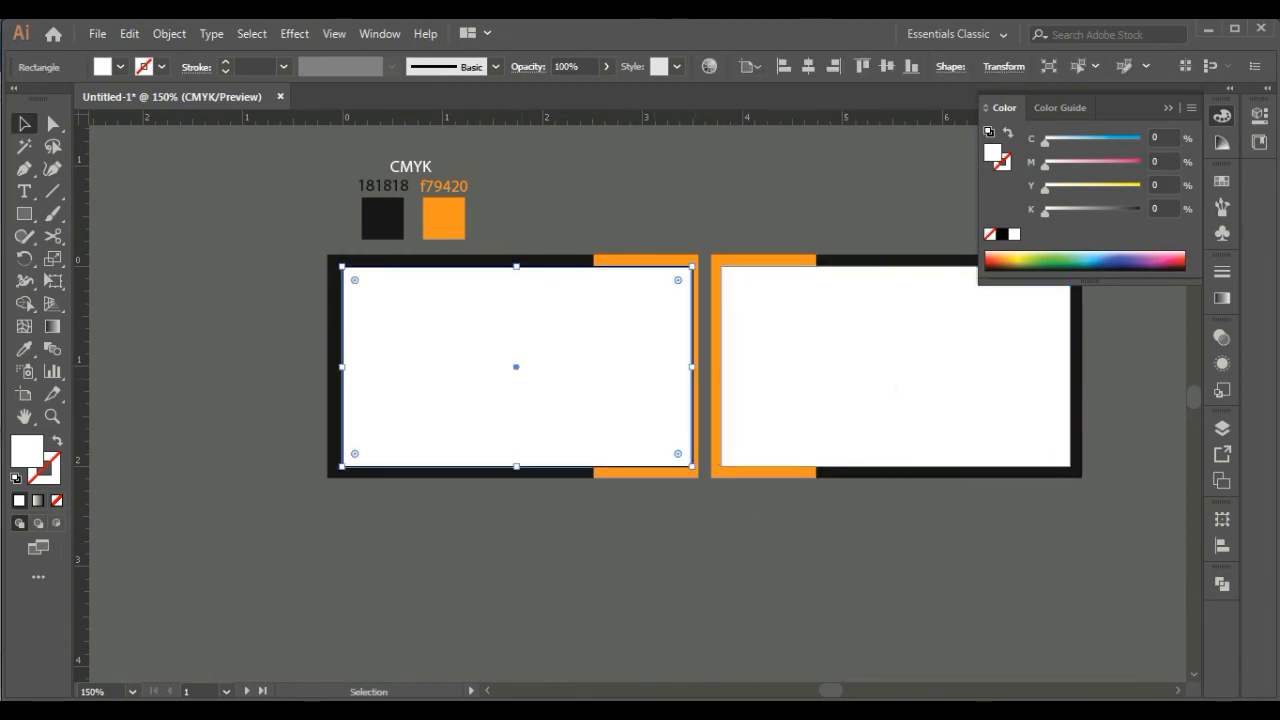
click(833, 67)
click(887, 67)
Clip the first card's artwork to its white rectangle with a clipping mask
drag(309, 249, 688, 499)
right_click(641, 418)
click(748, 557)
click(750, 557)
Try a clipping mask on the second card's artwork using its white rectangle, and undo it
drag(750, 557, 562, 550)
drag(919, 487, 919, 487)
right_click(811, 394)
click(890, 533)
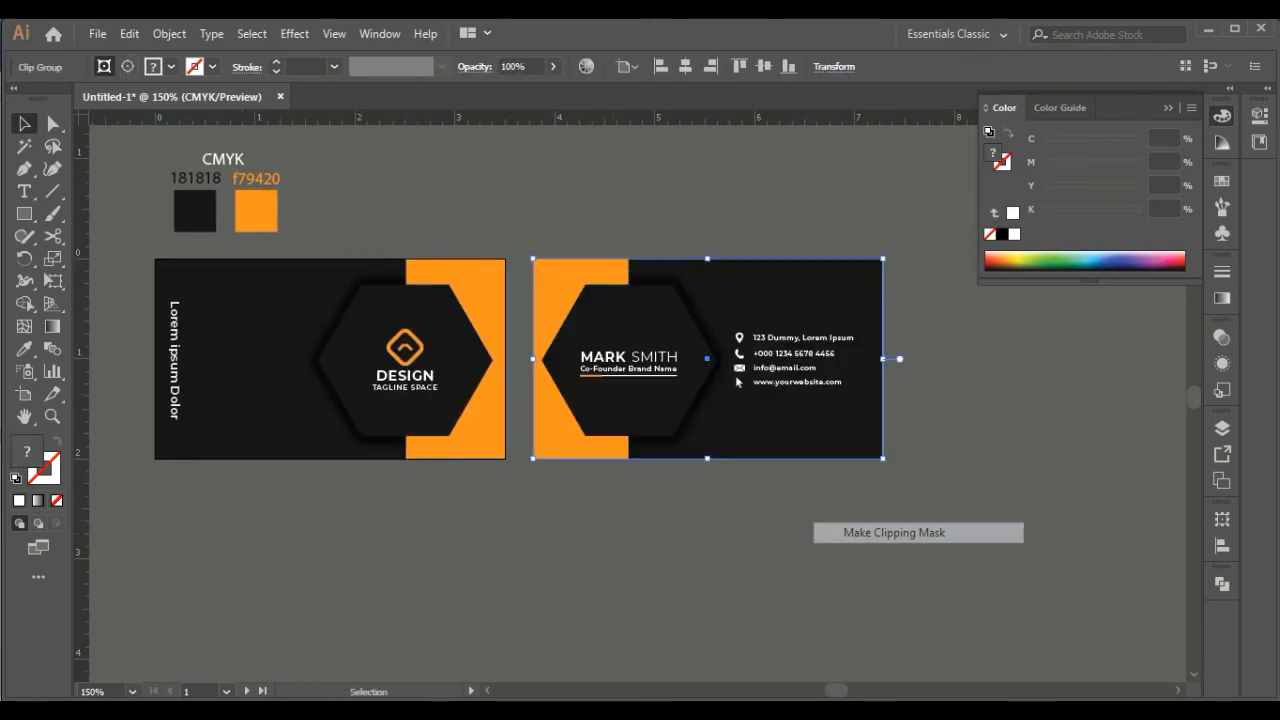
click(890, 535)
key(ctrl+z)
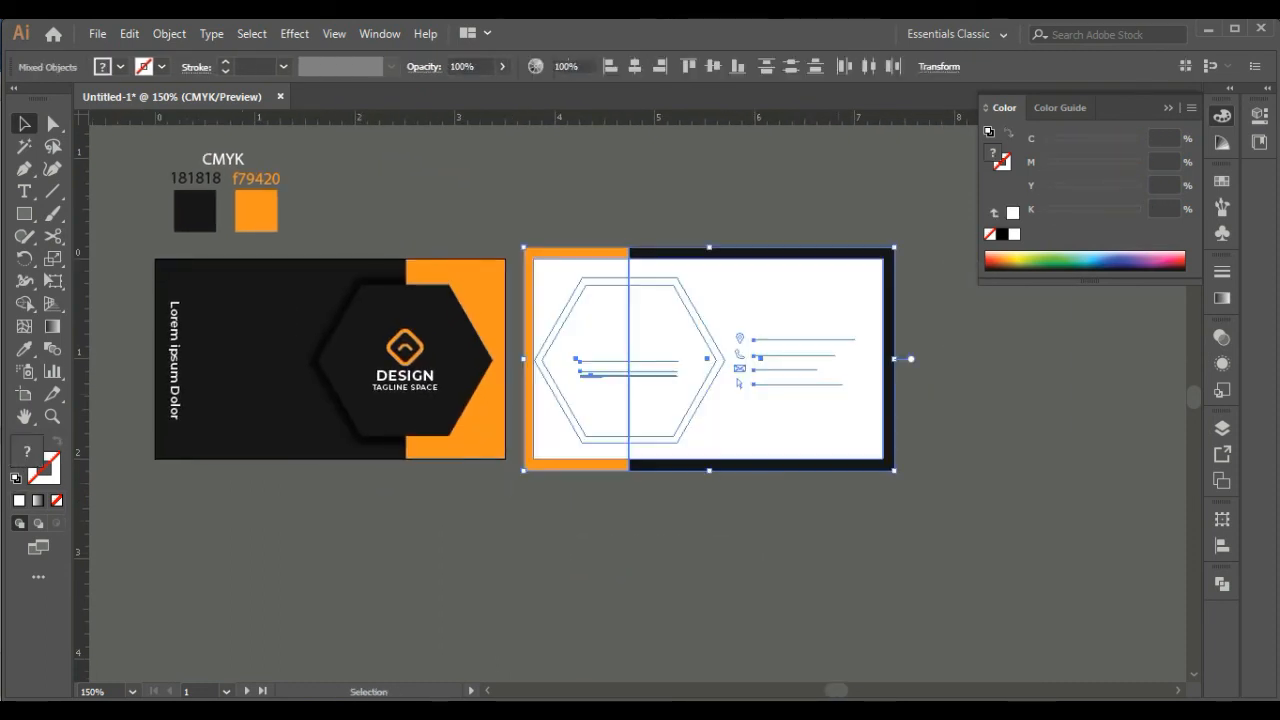
Vertically centre the second card's white rectangle on its artboard and clip the card's artwork to it with a clipping mask
click(770, 330)
click(887, 66)
drag(537, 223, 836, 381)
right_click(836, 381)
click(900, 520)
click(900, 540)
Delete the CMYK heading and the 181818 and f79420 colour swatches with their labels above the first card
drag(800, 540, 1008, 536)
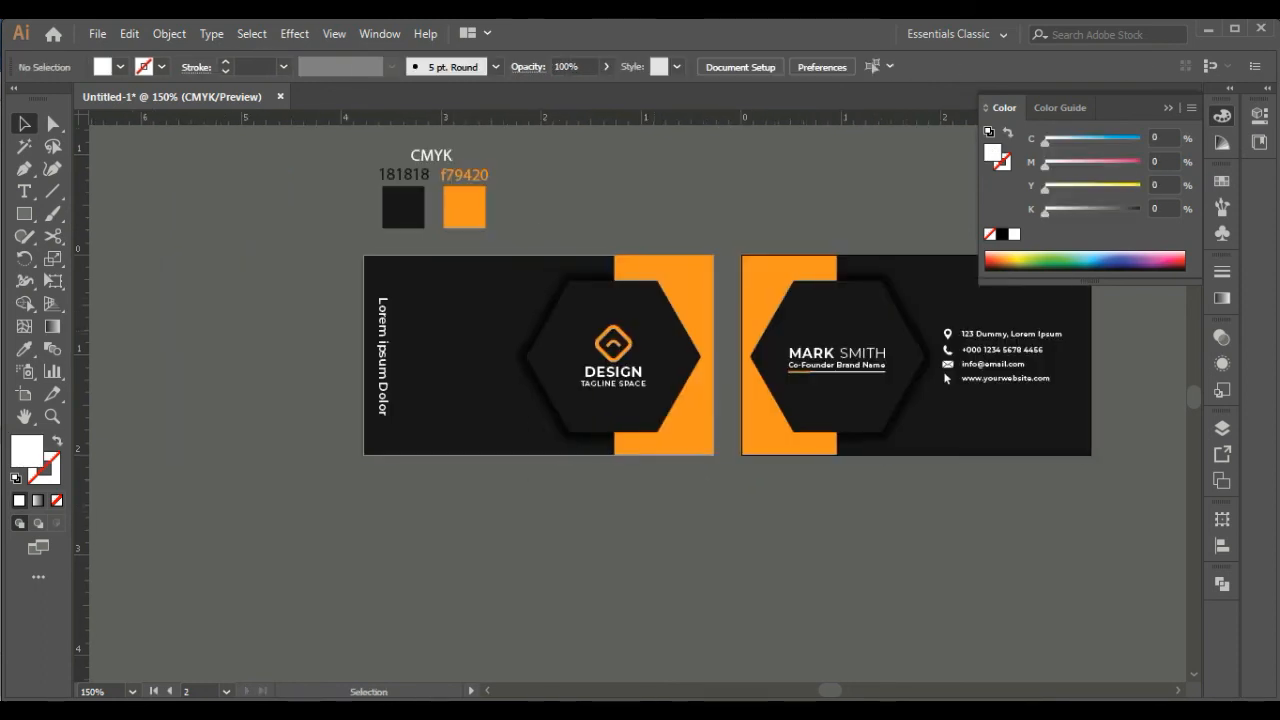
drag(352, 141, 500, 225)
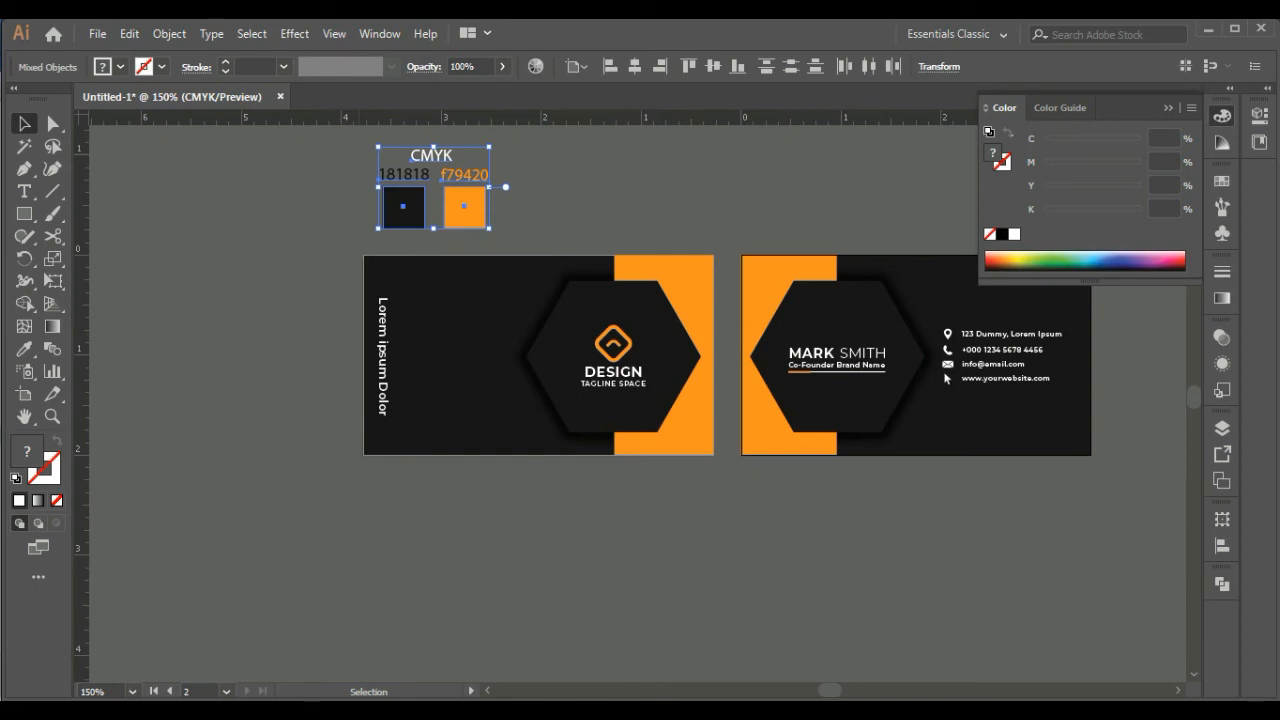
key(Delete)
scroll(1083, 328, up, 4)
scroll(694, 434, down, 4)
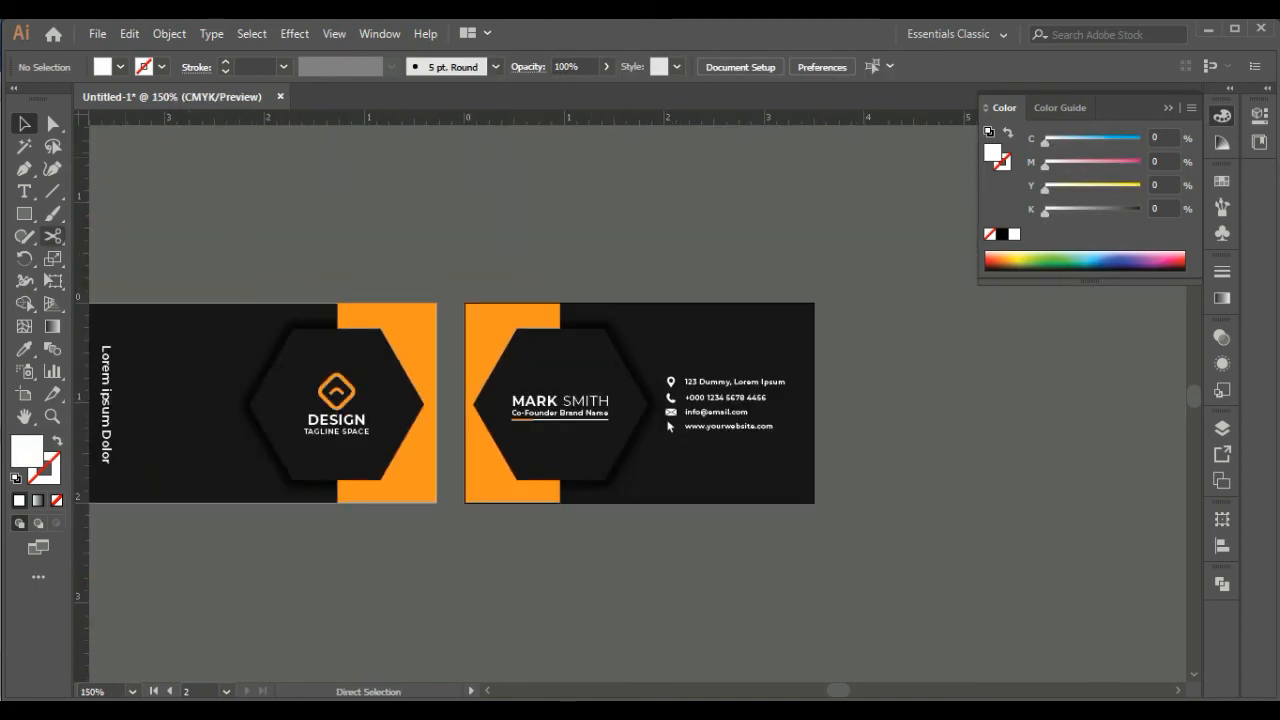
drag(694, 434, 608, 389)
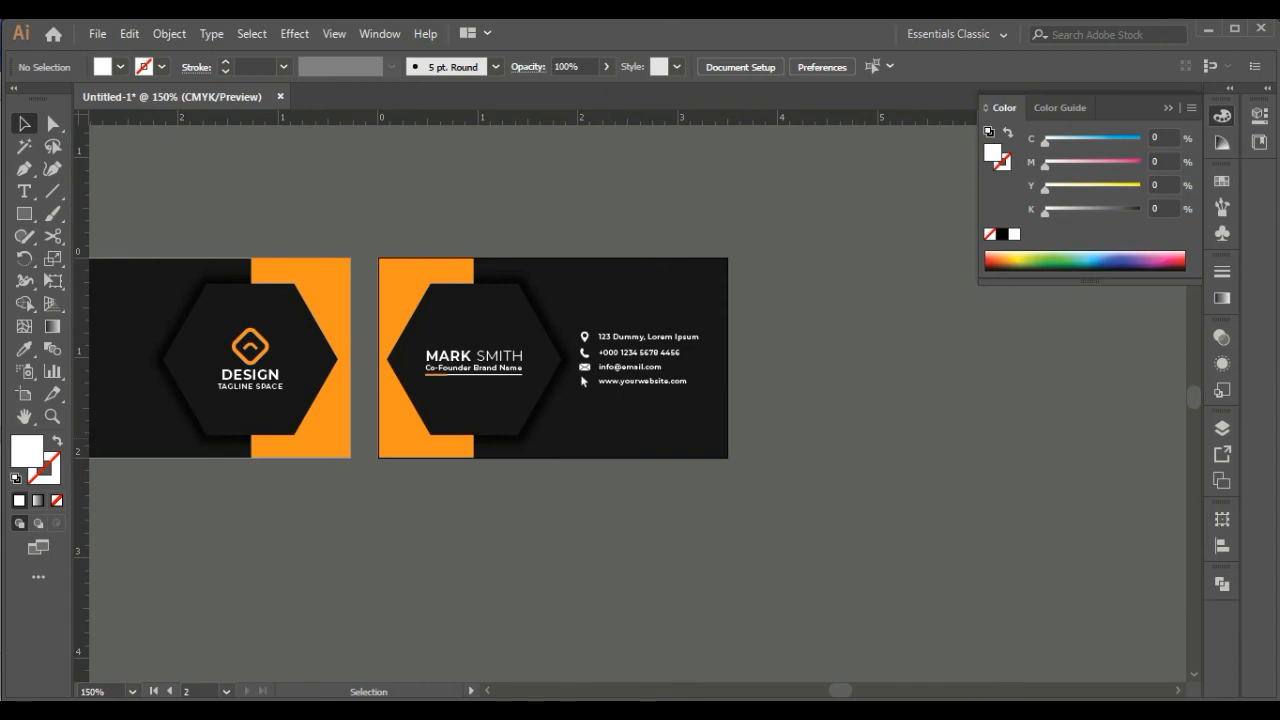
Isolate the first card's clip group and group its front hexagon with the logo and tagline
drag(251, 405, 420, 394)
double_click(420, 398)
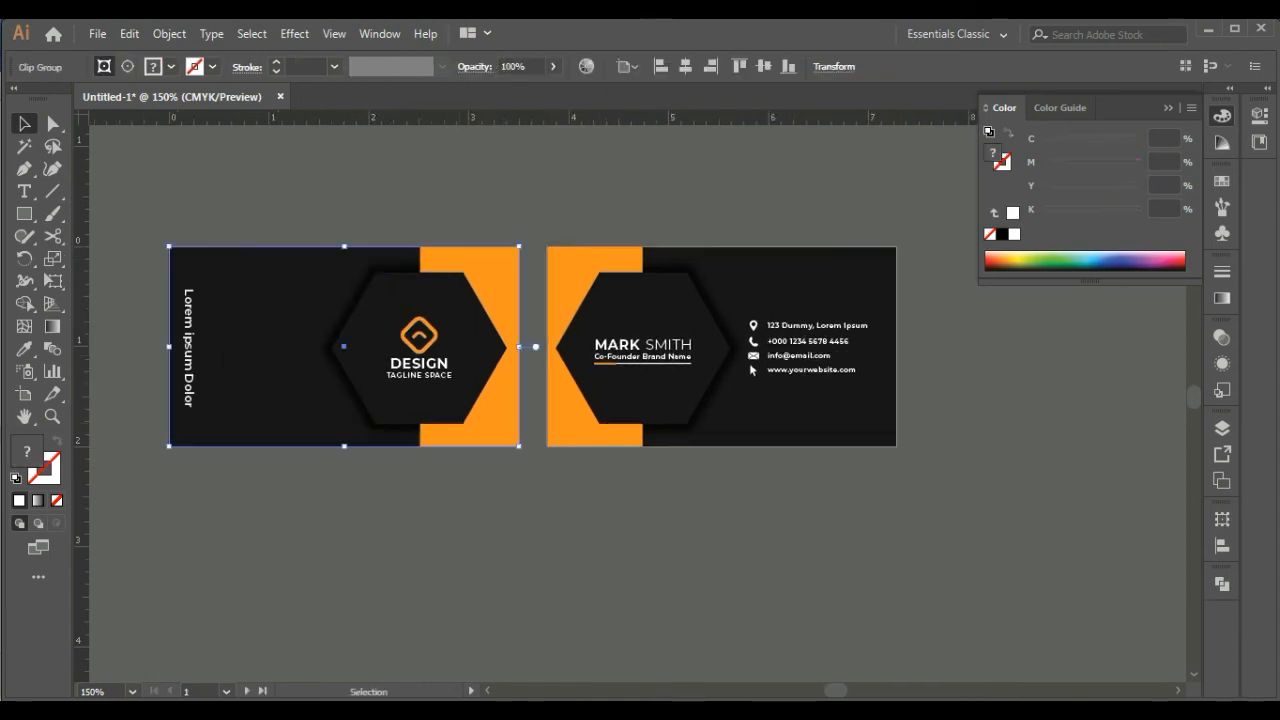
click(420, 398)
shift+click(431, 365)
right_click(431, 365)
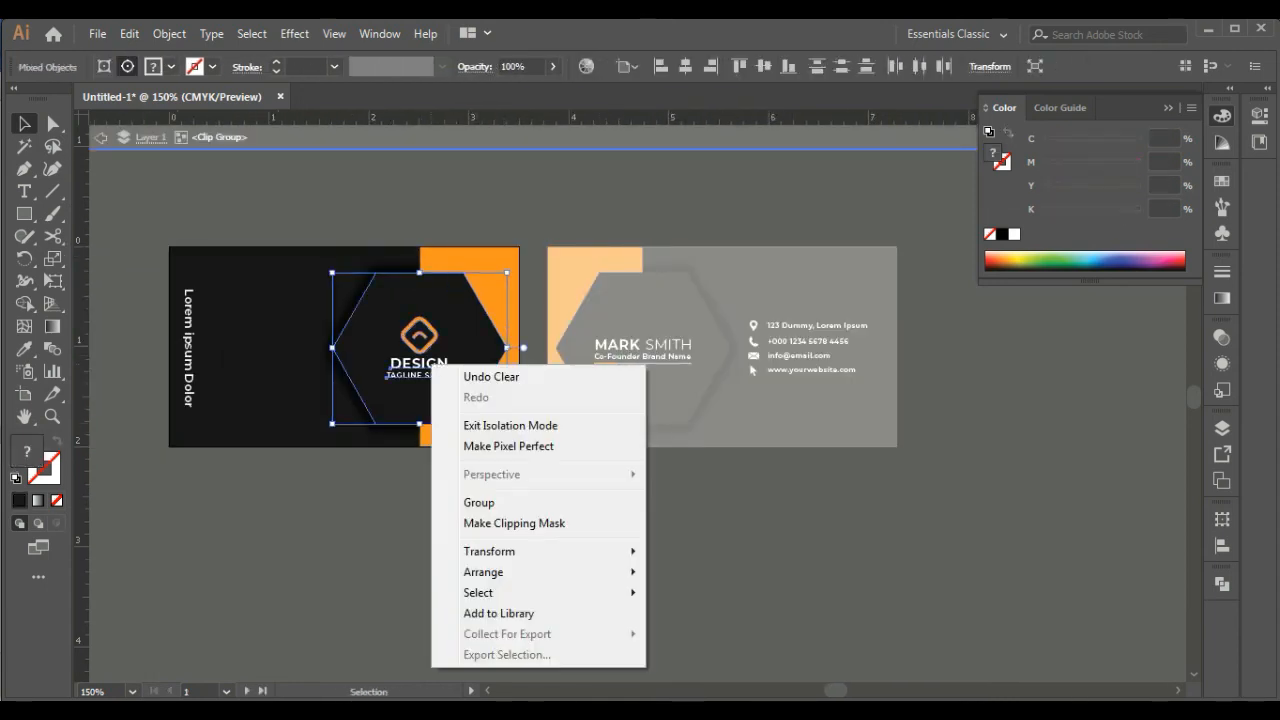
click(479, 503)
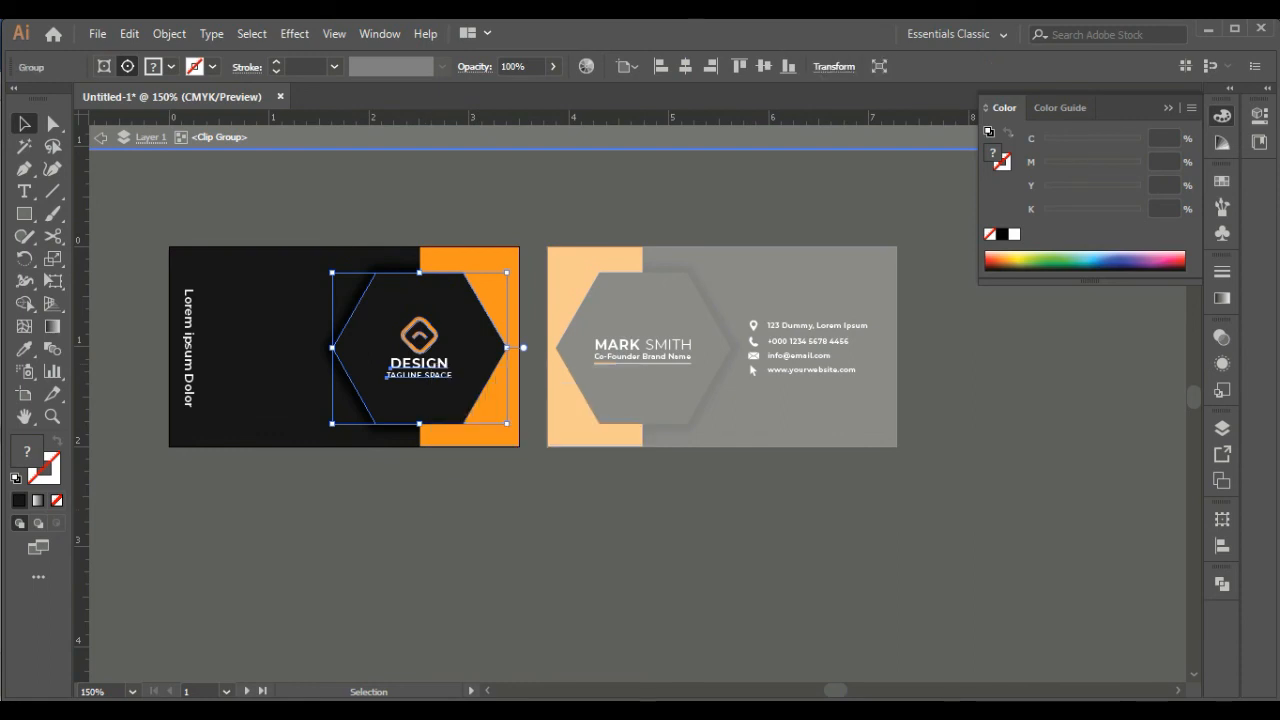
Vertically centre the first card's hexagon group, shadow hexagon and orange block on the artboard
click(479, 503)
click(440, 405)
shift+click(440, 428)
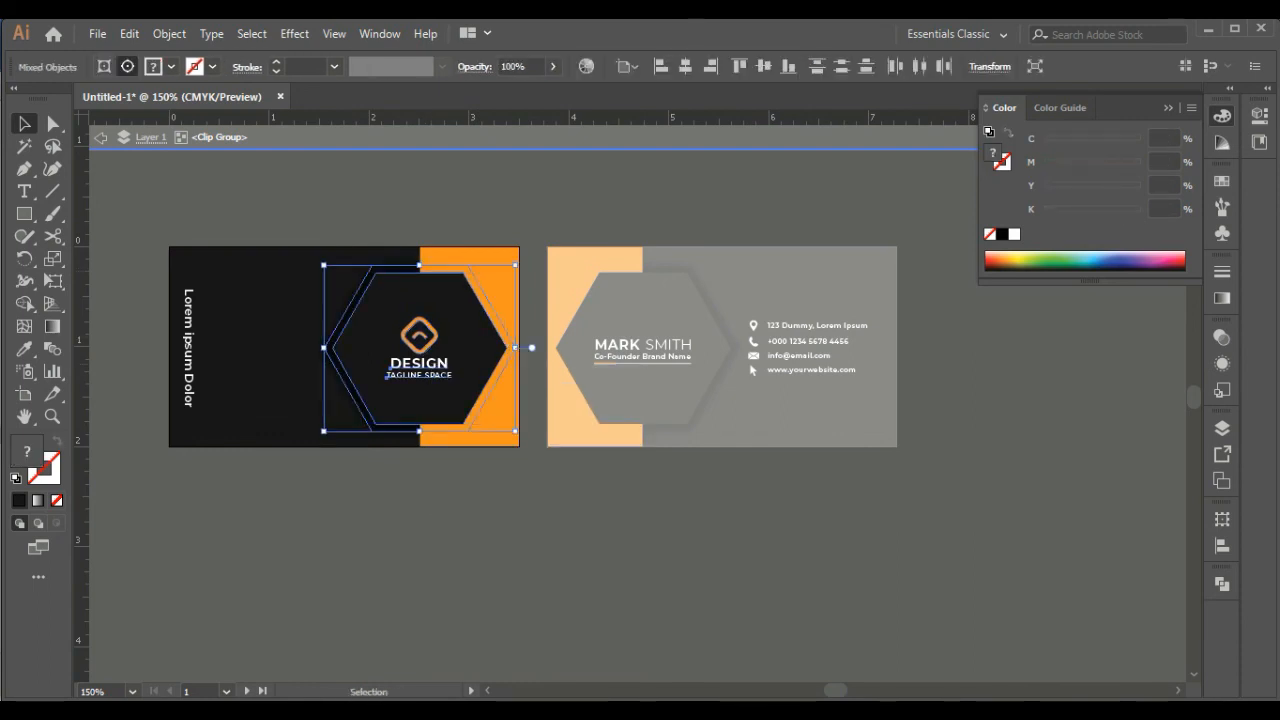
shift+click(488, 428)
click(488, 428)
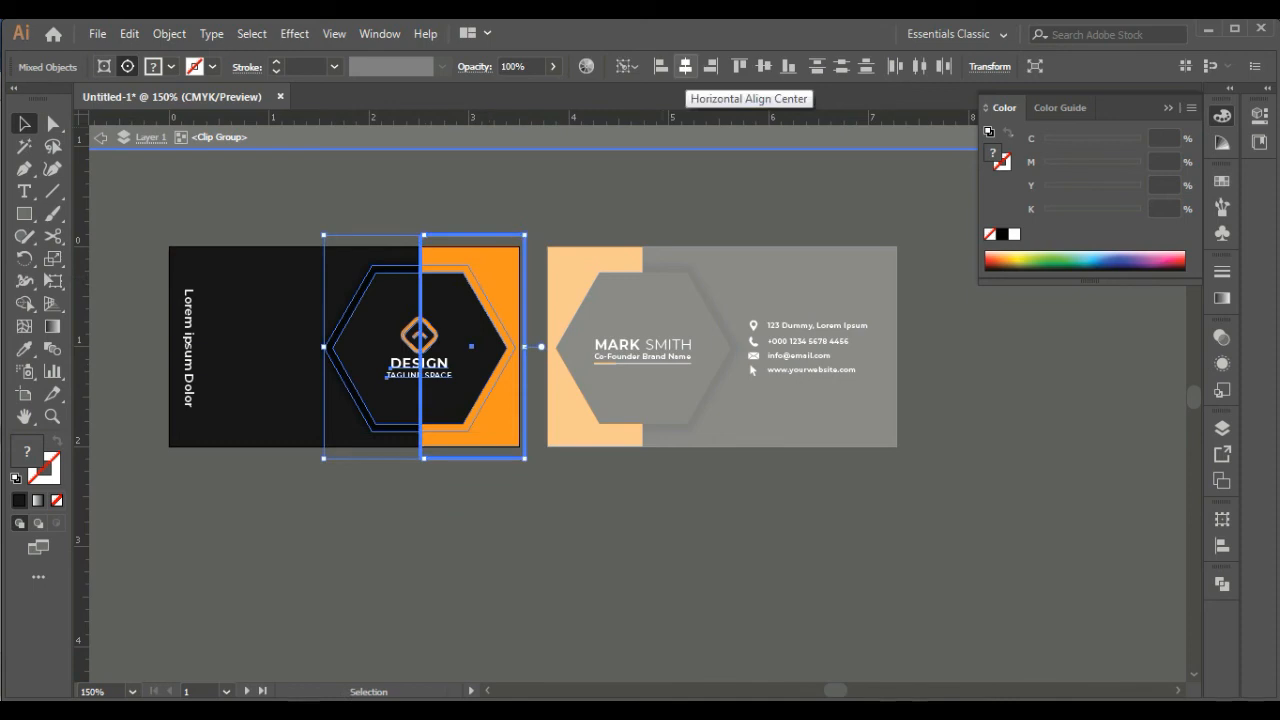
click(764, 66)
click(560, 530)
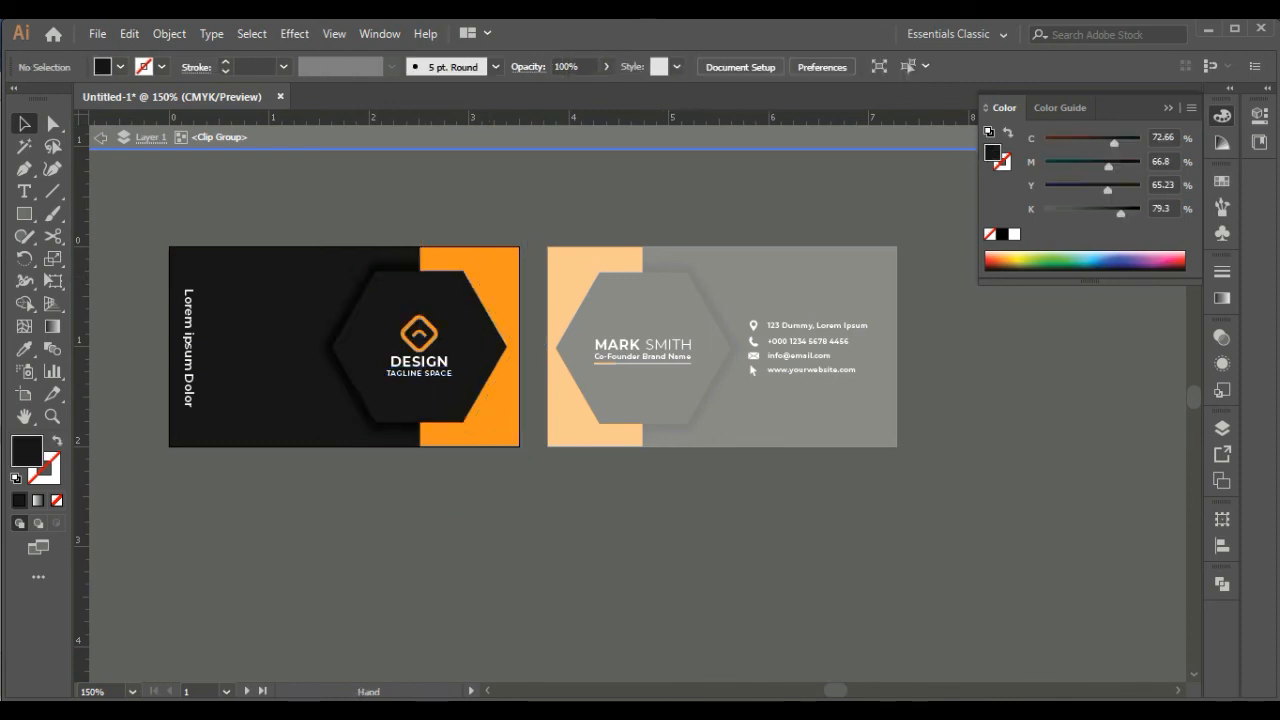
Ungroup the first card's front hexagon from the logo and tagline
drag(560, 530, 731, 500)
click(359, 318)
shift+click(557, 344)
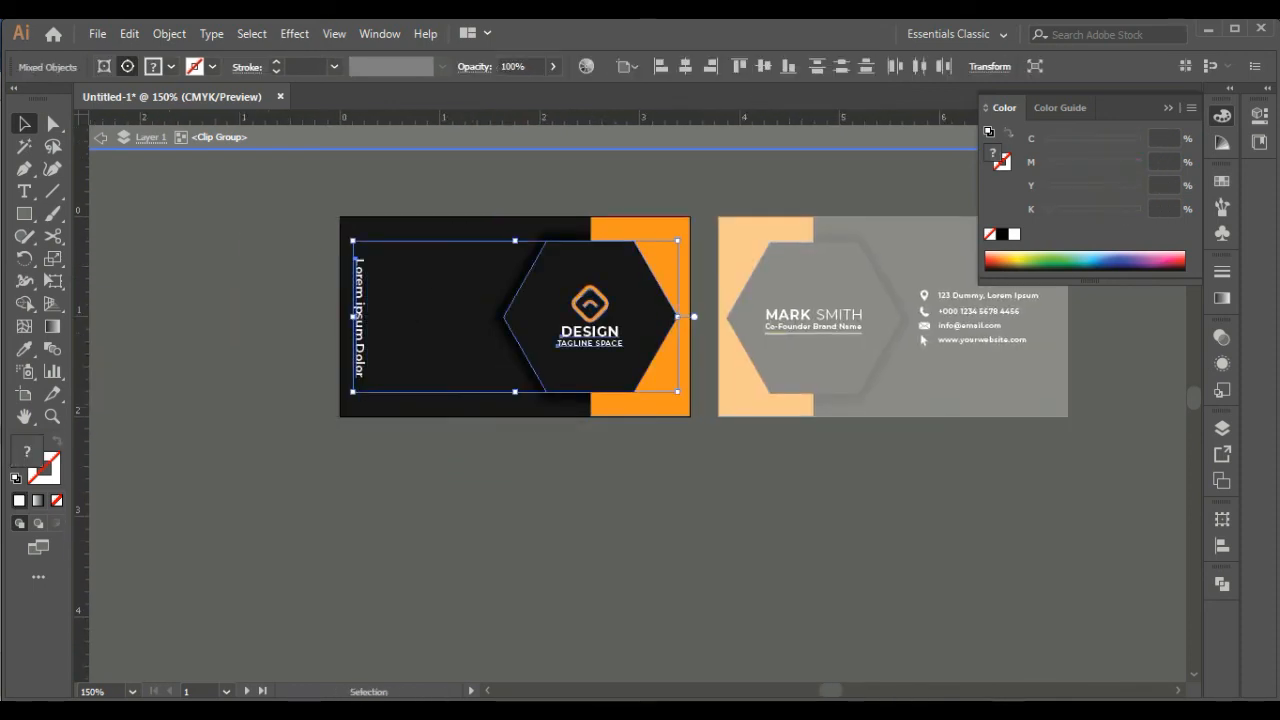
click(580, 500)
right_click(567, 314)
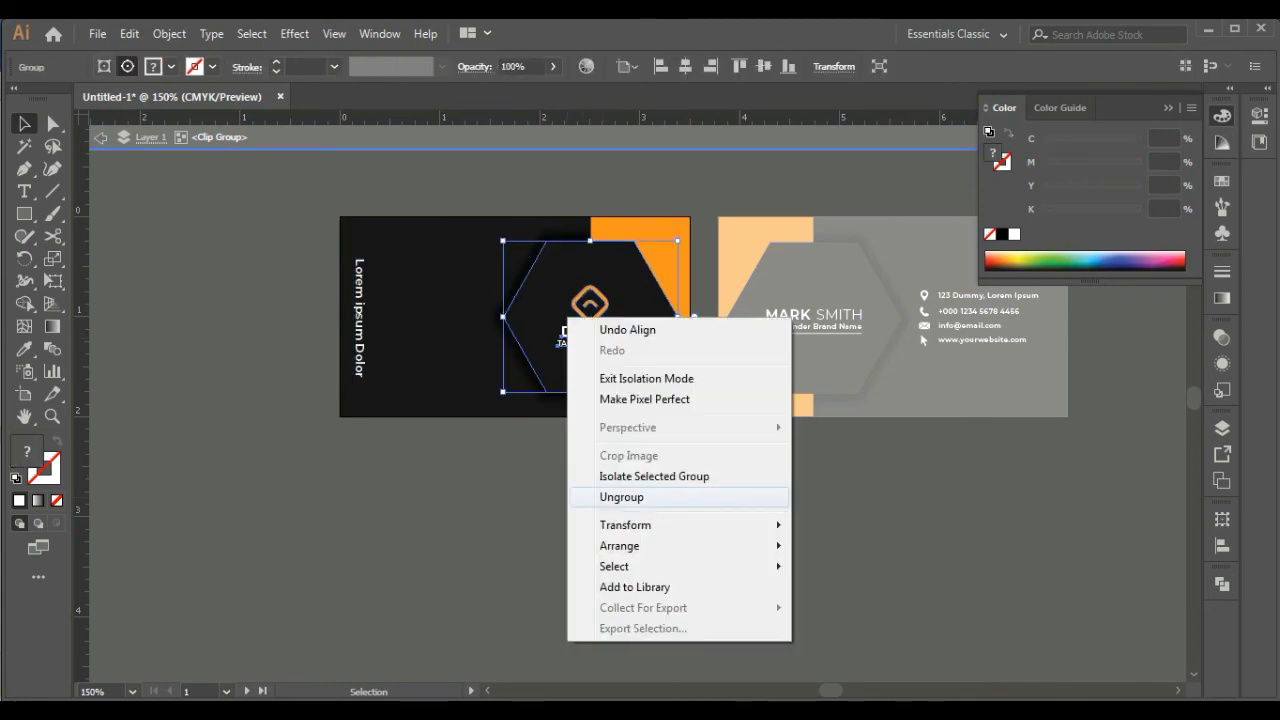
click(622, 497)
click(618, 500)
Vertically centre the first card's logo block and vertical Lorem ipsum text, and leave isolation mode
click(588, 332)
shift+click(358, 318)
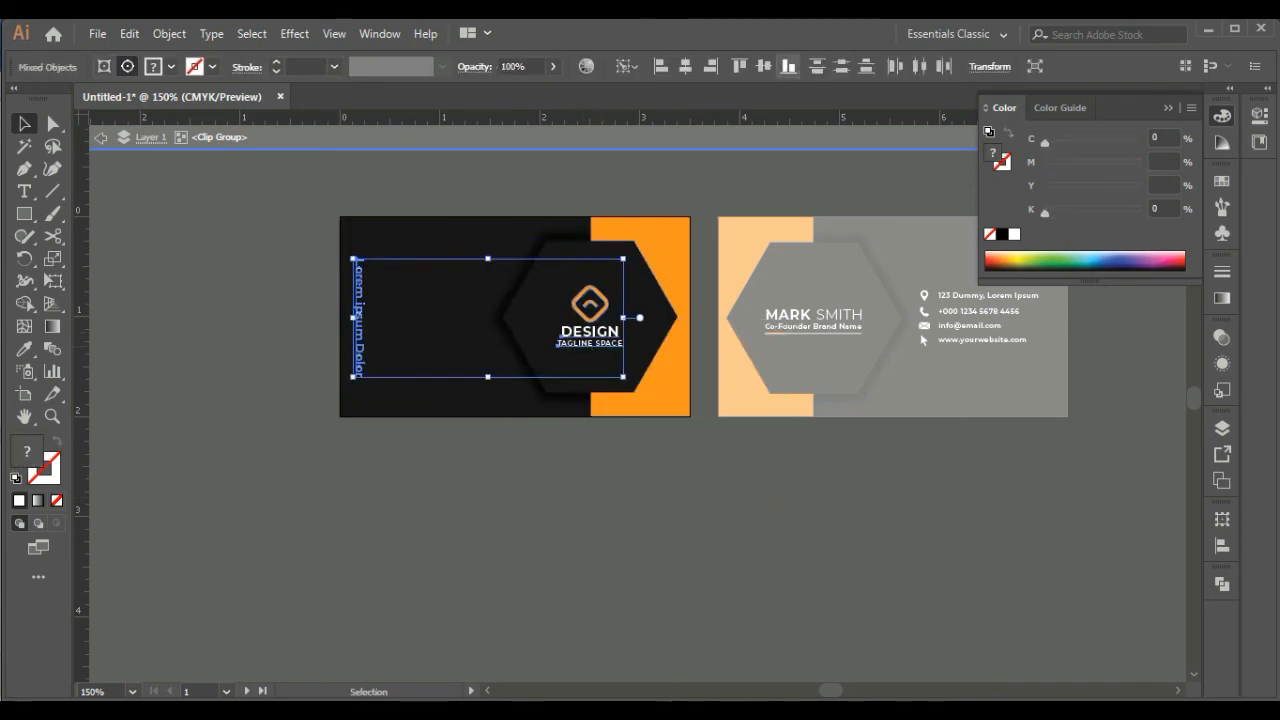
click(764, 66)
double_click(700, 490)
drag(700, 490, 501, 512)
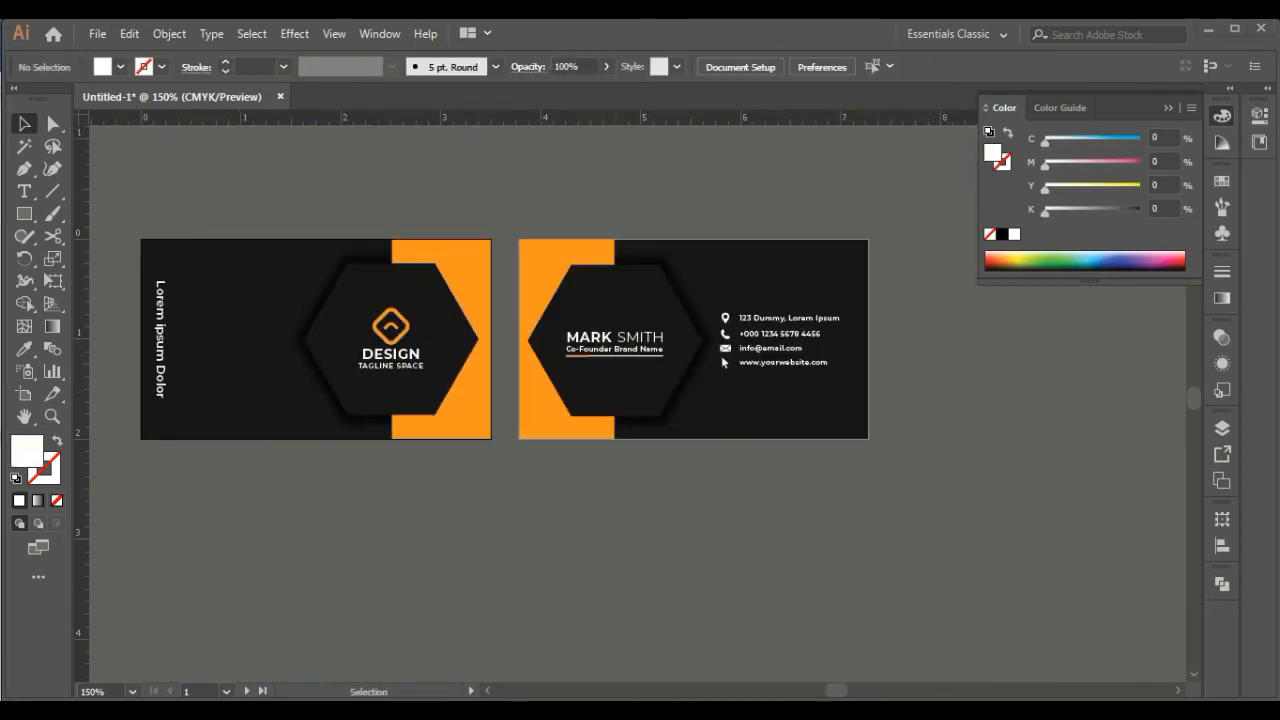
Isolate the second card's clip group and group its front hexagon with the name block
click(690, 400)
double_click(664, 385)
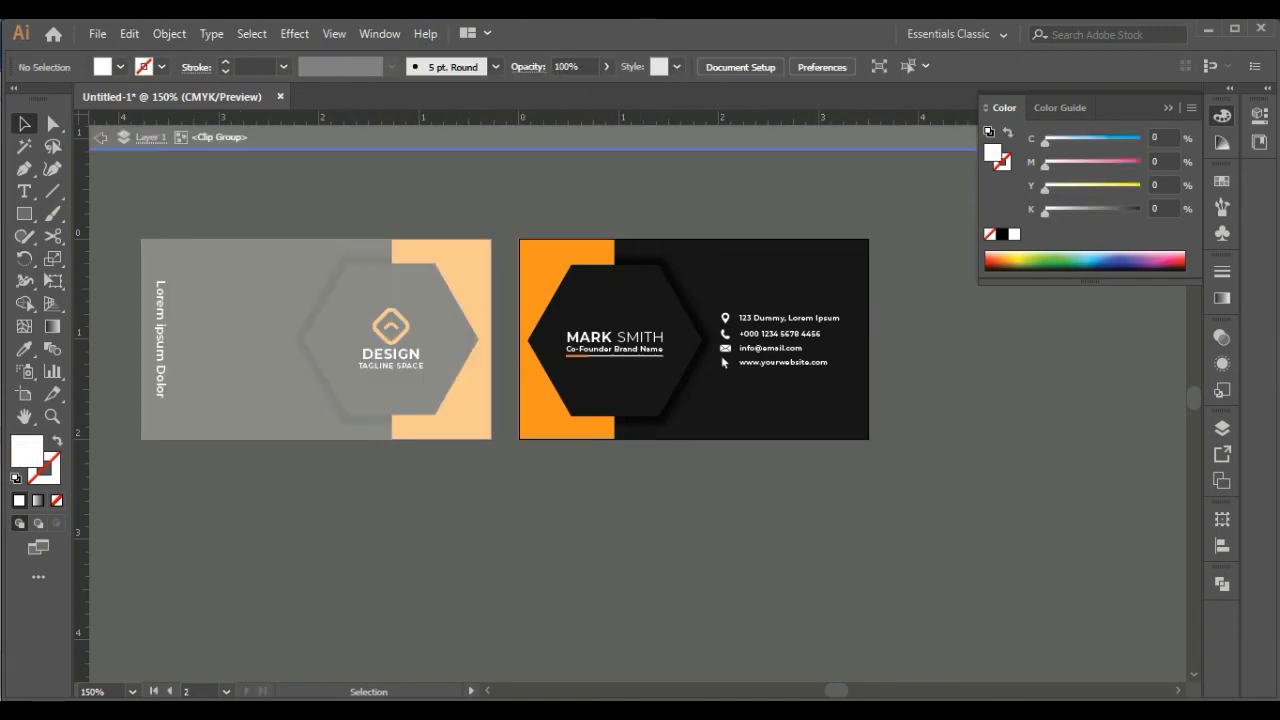
click(648, 310)
click(640, 338)
shift+click(650, 309)
right_click(650, 309)
click(698, 447)
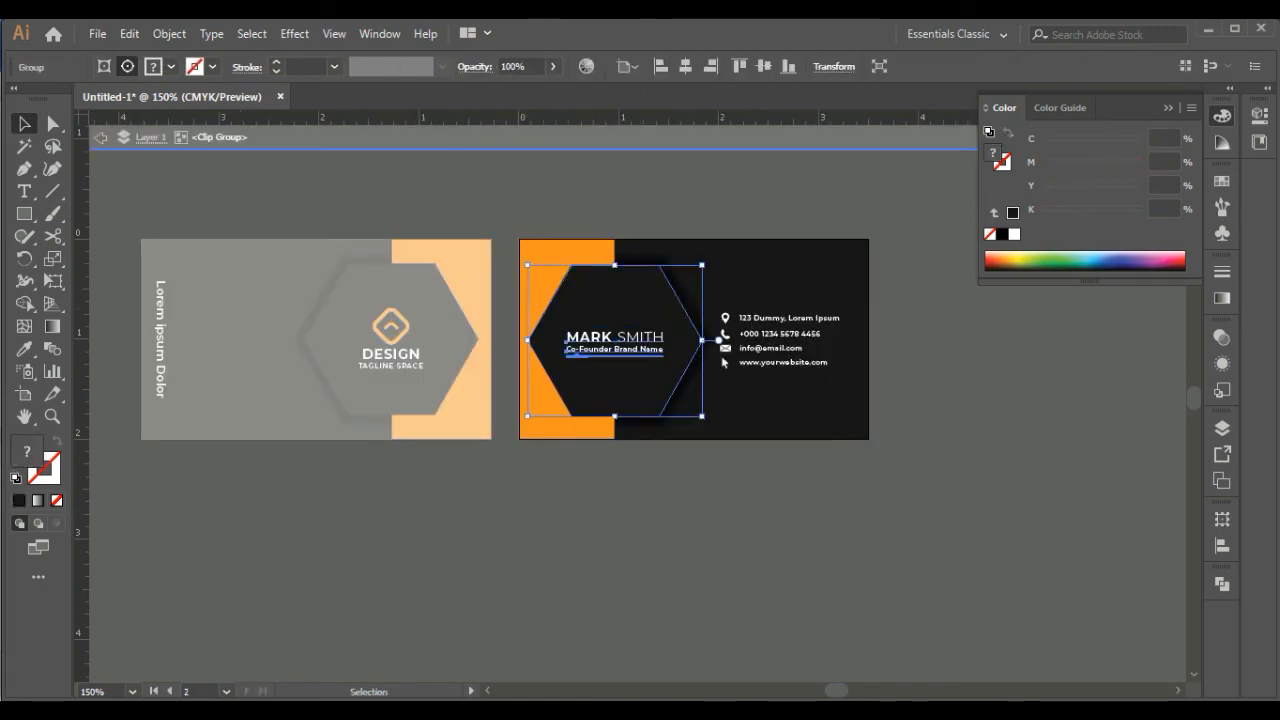
Vertically centre the second card's hexagon group, shadow hexagon and orange block on the artboard
shift+click(680, 300)
click(552, 258)
shift+click(680, 300)
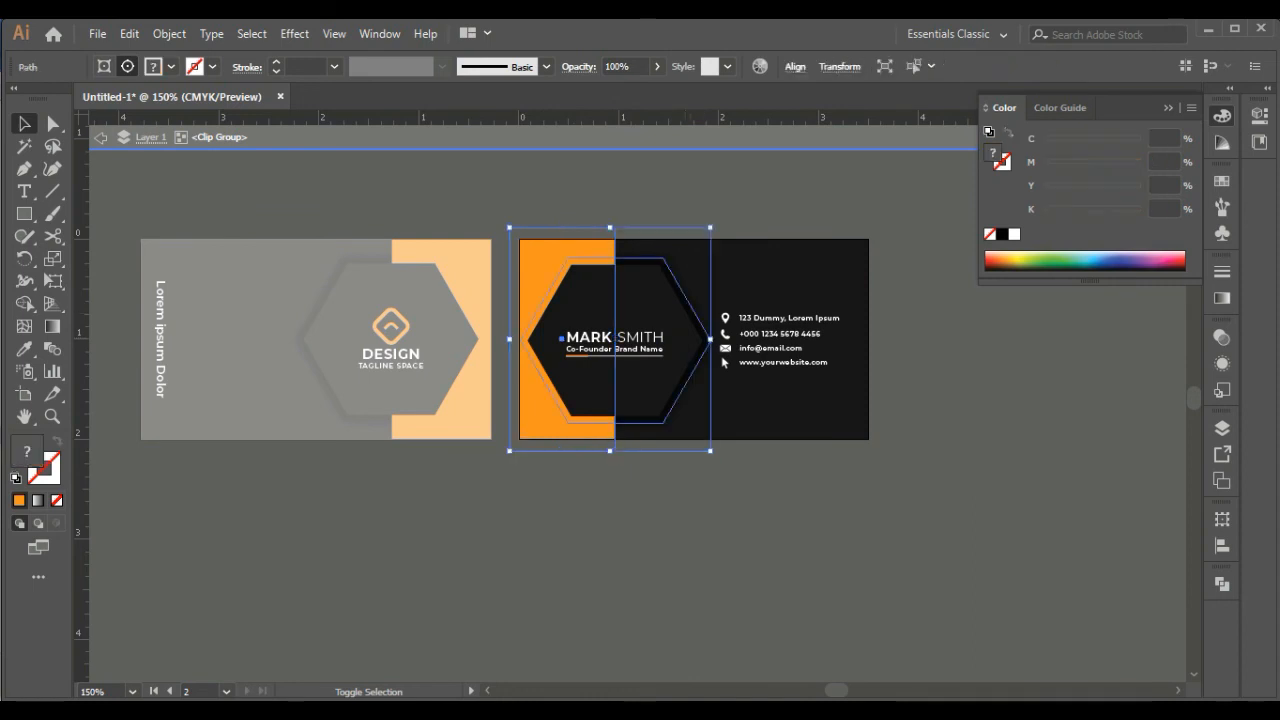
shift+click(630, 300)
click(764, 66)
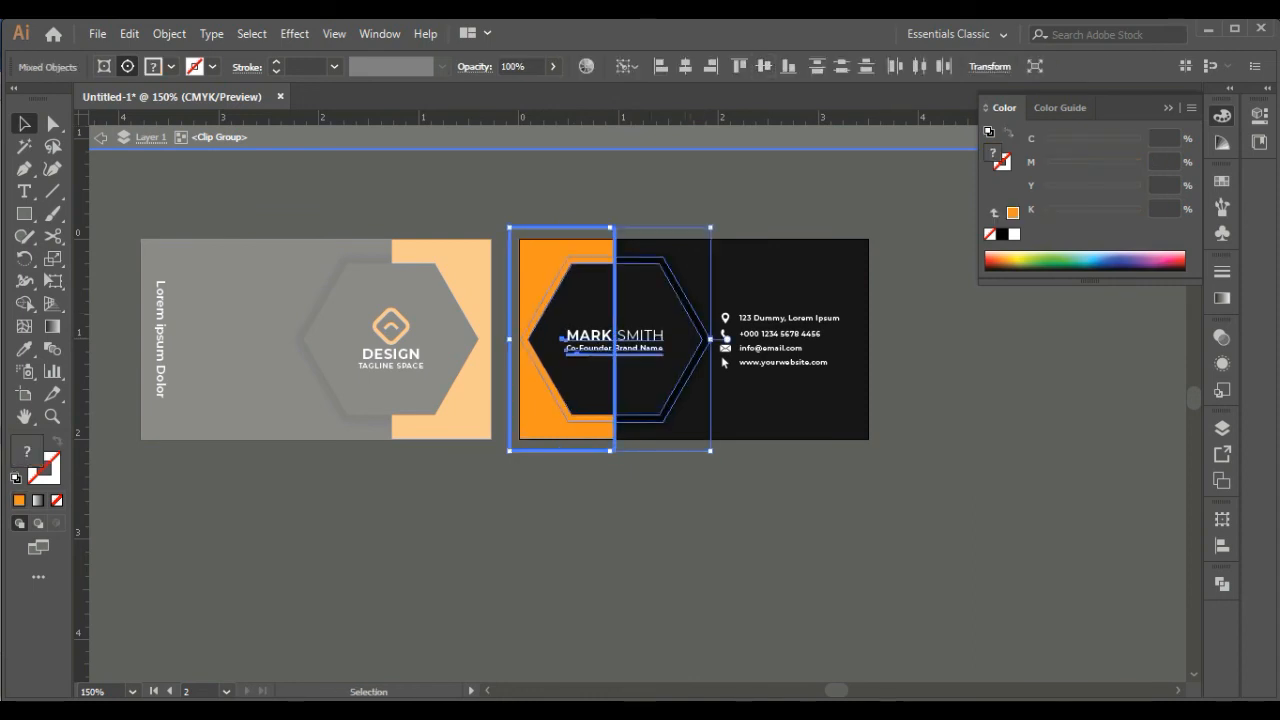
Ungroup the second card's front hexagon from the name block
click(696, 484)
right_click(678, 370)
click(734, 550)
click(702, 500)
Vertically centre the second card's name block and contact block, and leave isolation mode
click(638, 337)
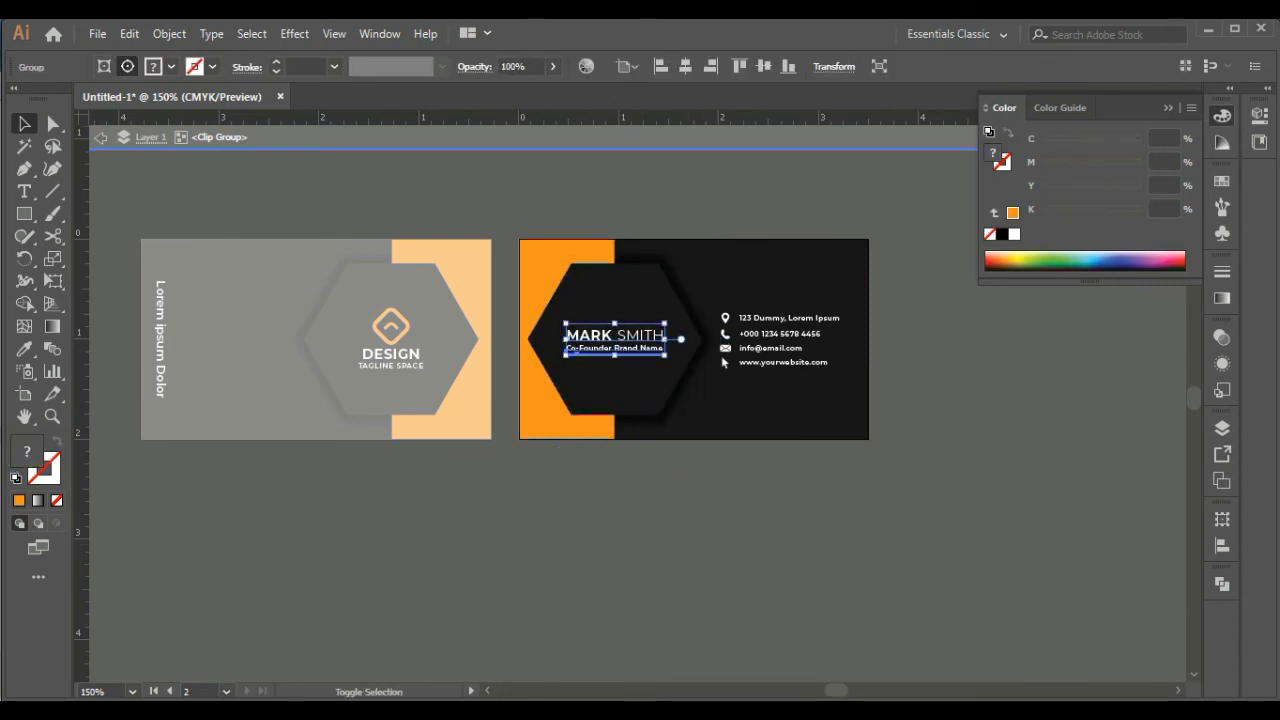
shift+click(780, 362)
click(764, 66)
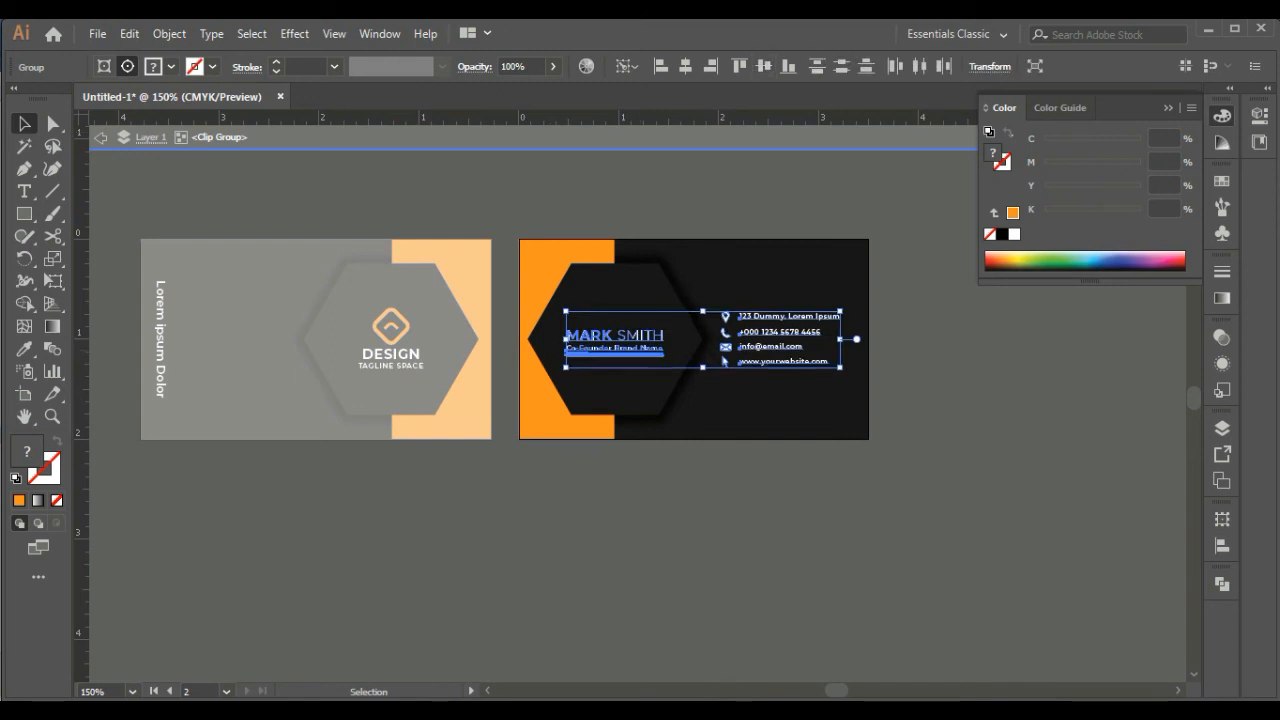
click(702, 492)
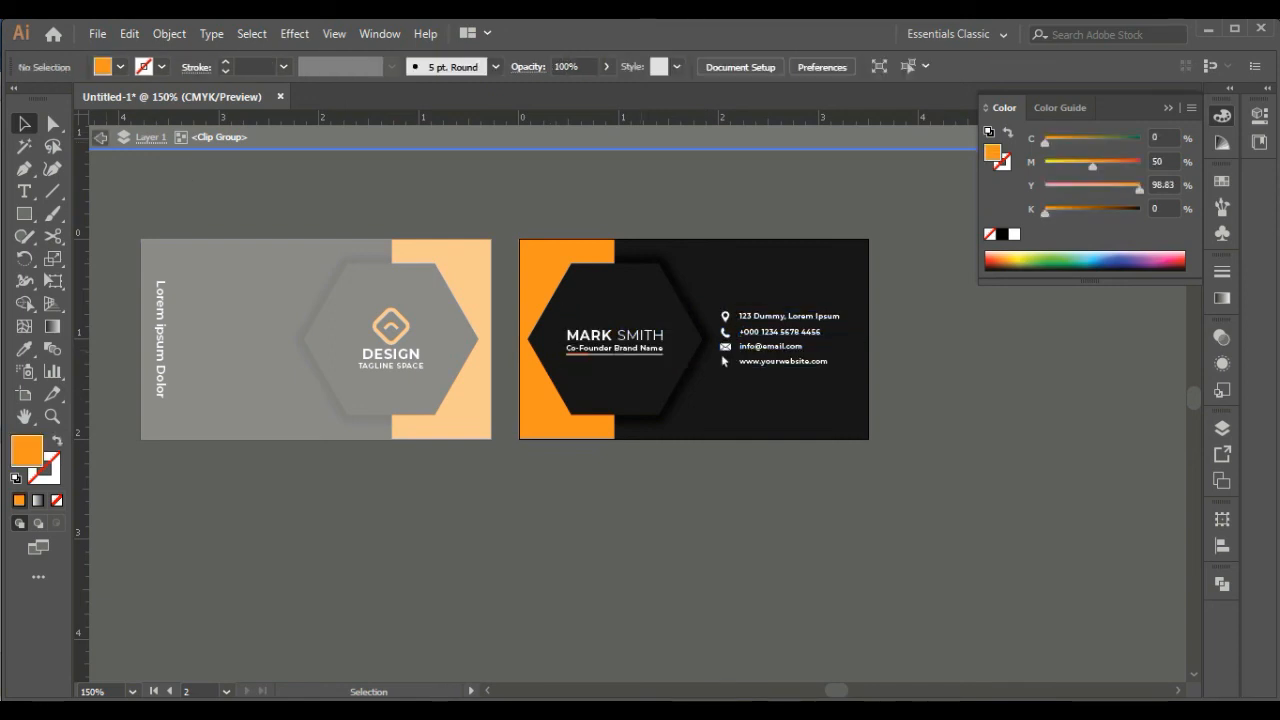
click(100, 137)
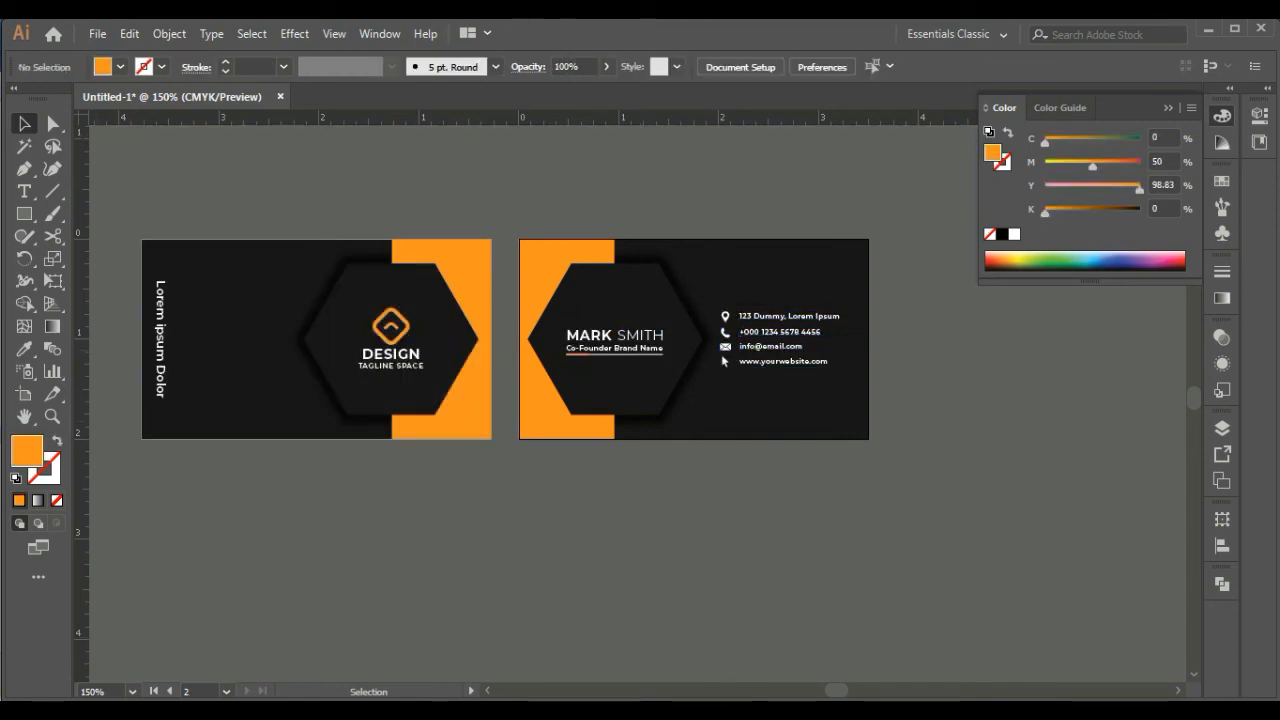
Open the Mockup EPS file from the desktop and return to the business card document
key(ctrl+minus)
key(ctrl+minus)
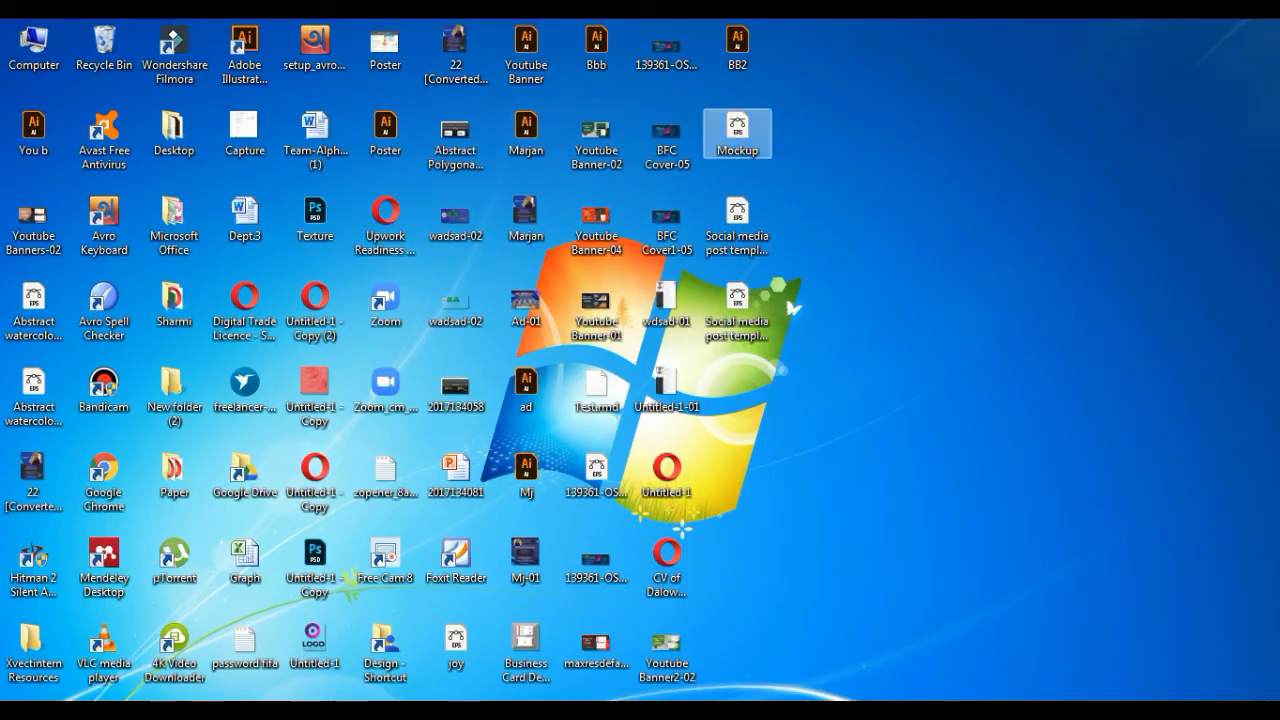
double_click(737, 131)
click(176, 97)
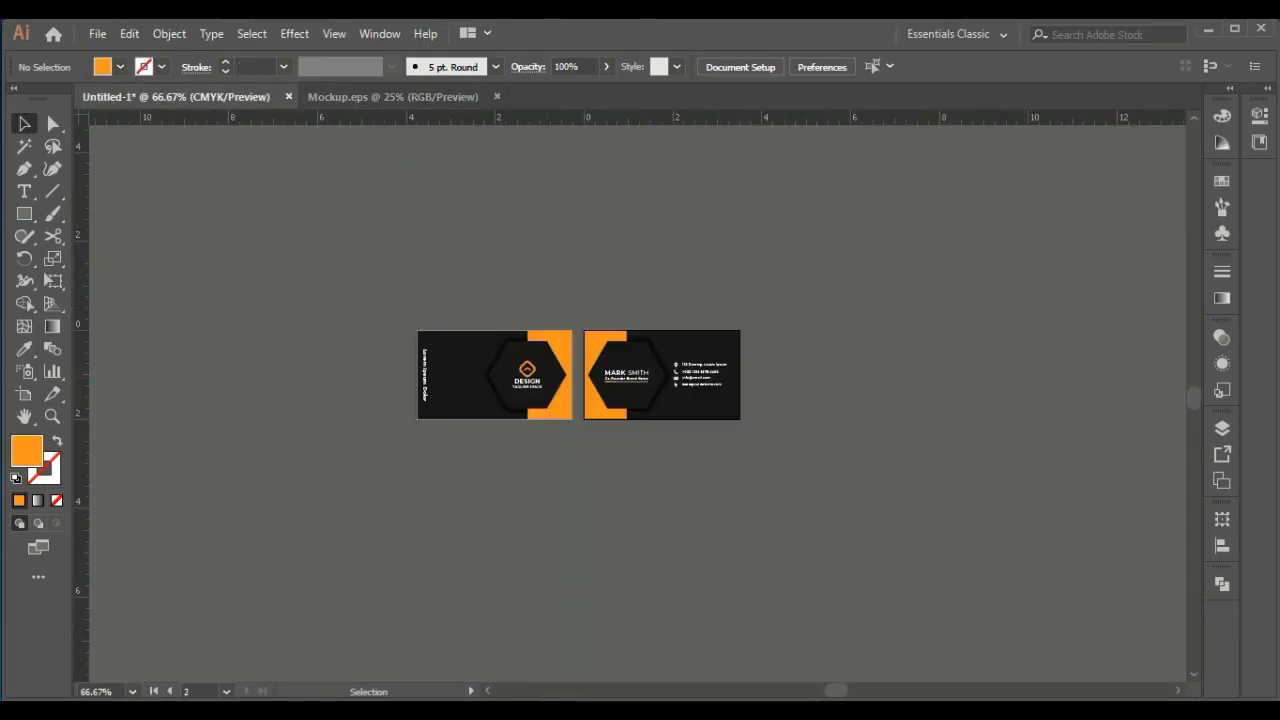
Directly select the first card's shadow hexagon and expand its appearance
click(548, 375)
shift+click(610, 375)
key(ctrl+plus)
key(ctrl+plus)
key(ctrl+plus)
key(ctrl+plus)
key(a)
click(598, 216)
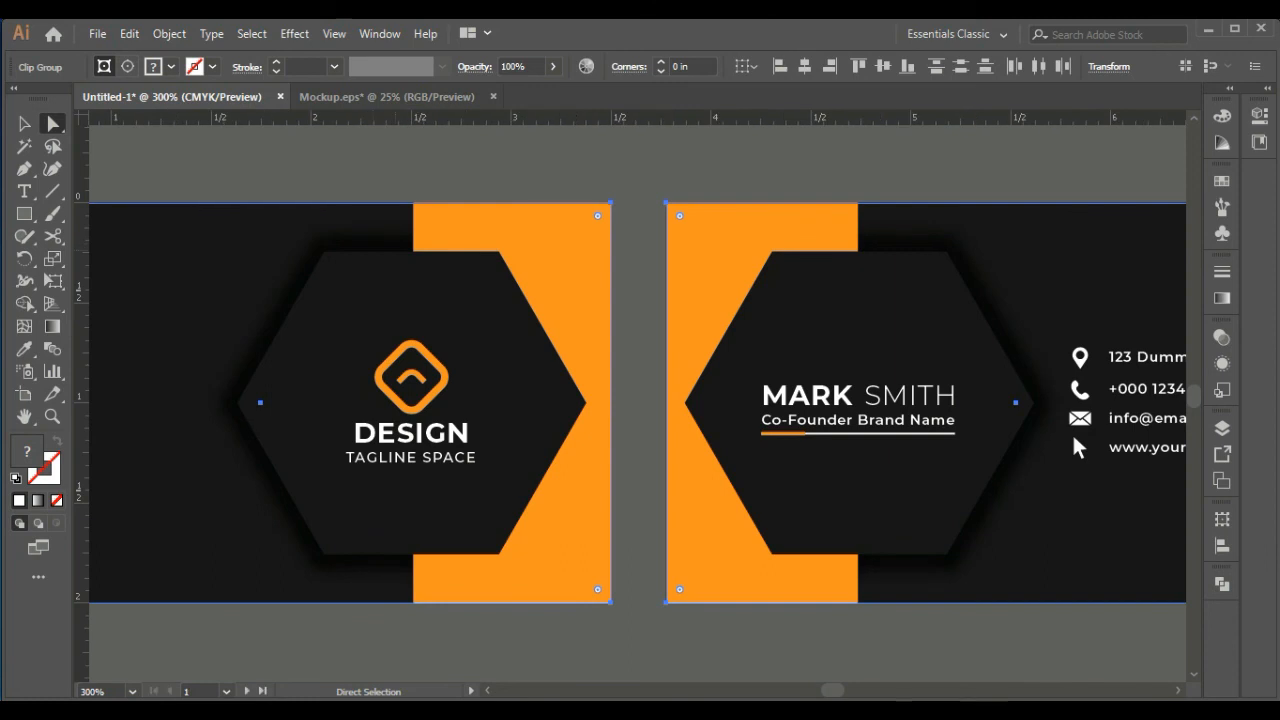
click(400, 165)
click(368, 243)
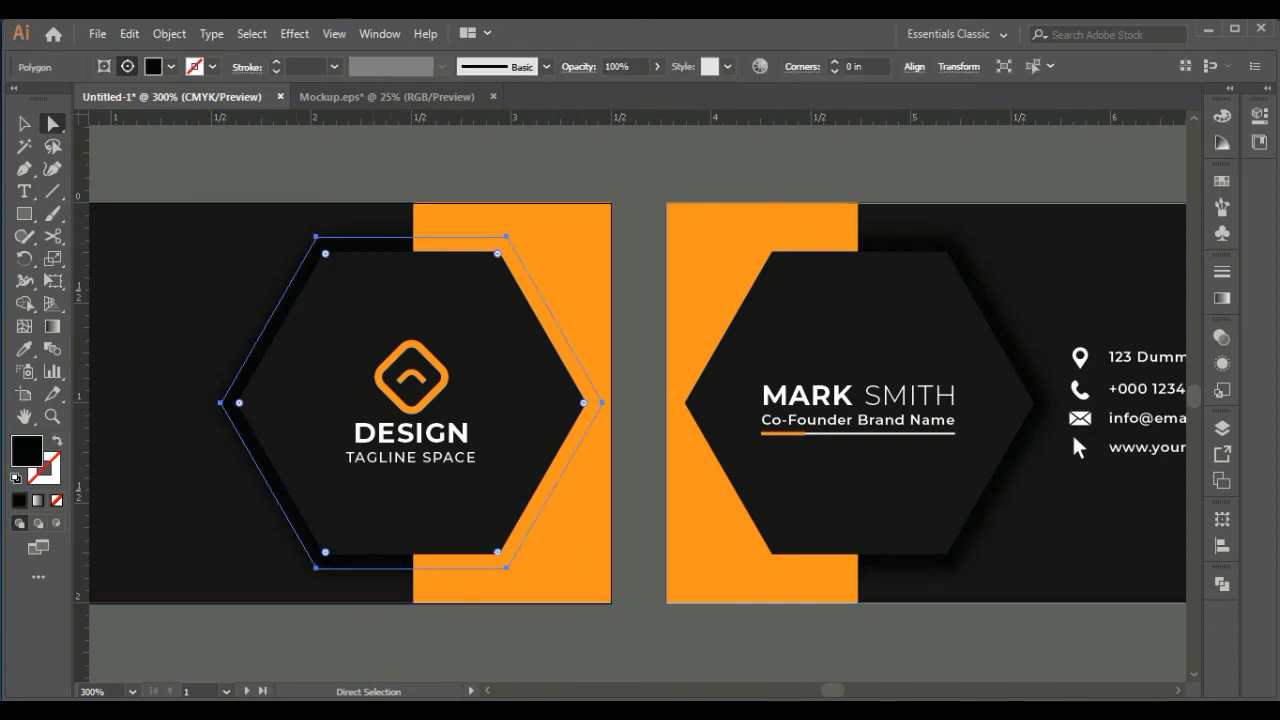
click(129, 34)
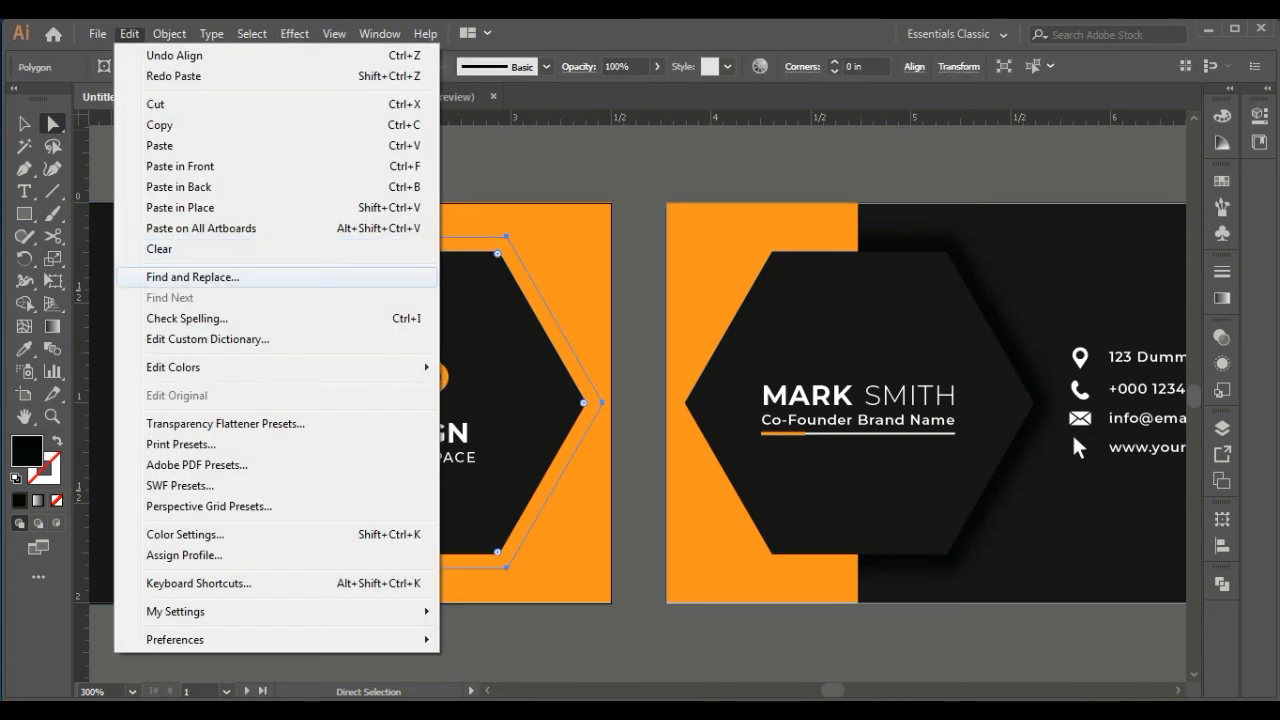
mouse_move(169, 34)
click(274, 248)
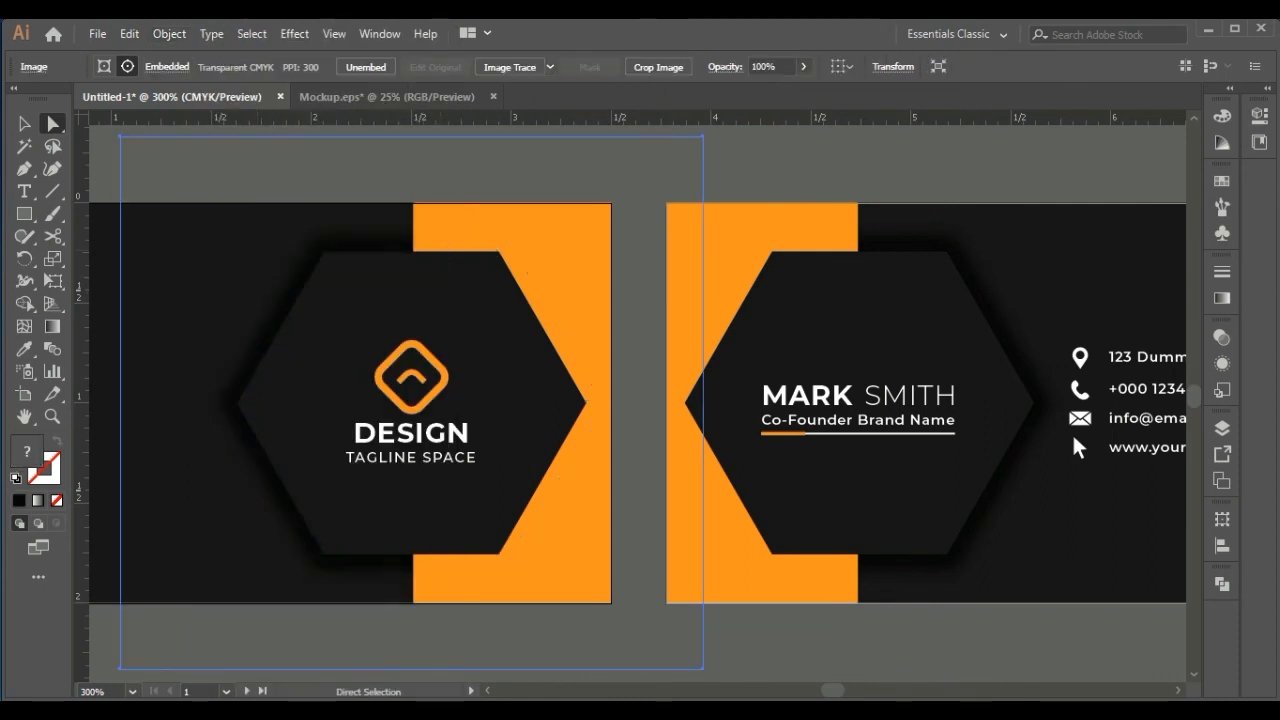
Directly select the second card's shadow hexagon and expand its appearance
click(905, 243)
click(170, 34)
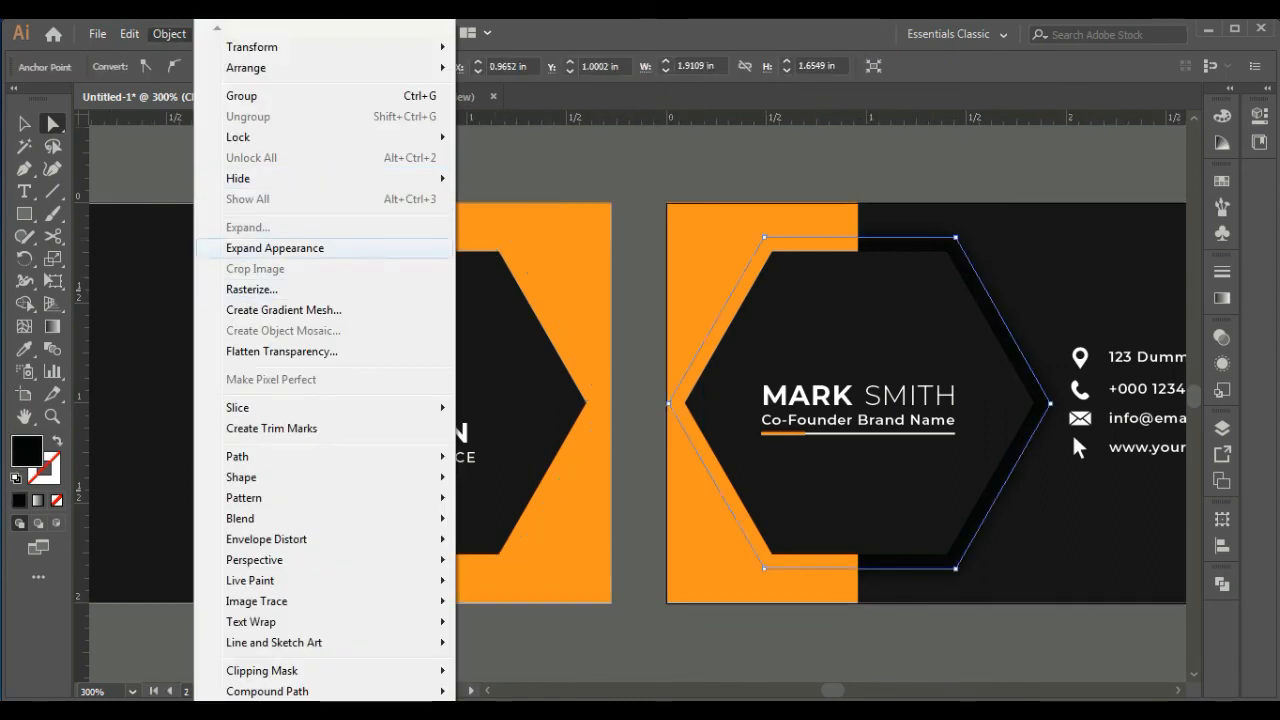
click(274, 248)
Try copying both cards into the Mockup document and placing them on its page
click(24, 124)
click(480, 229)
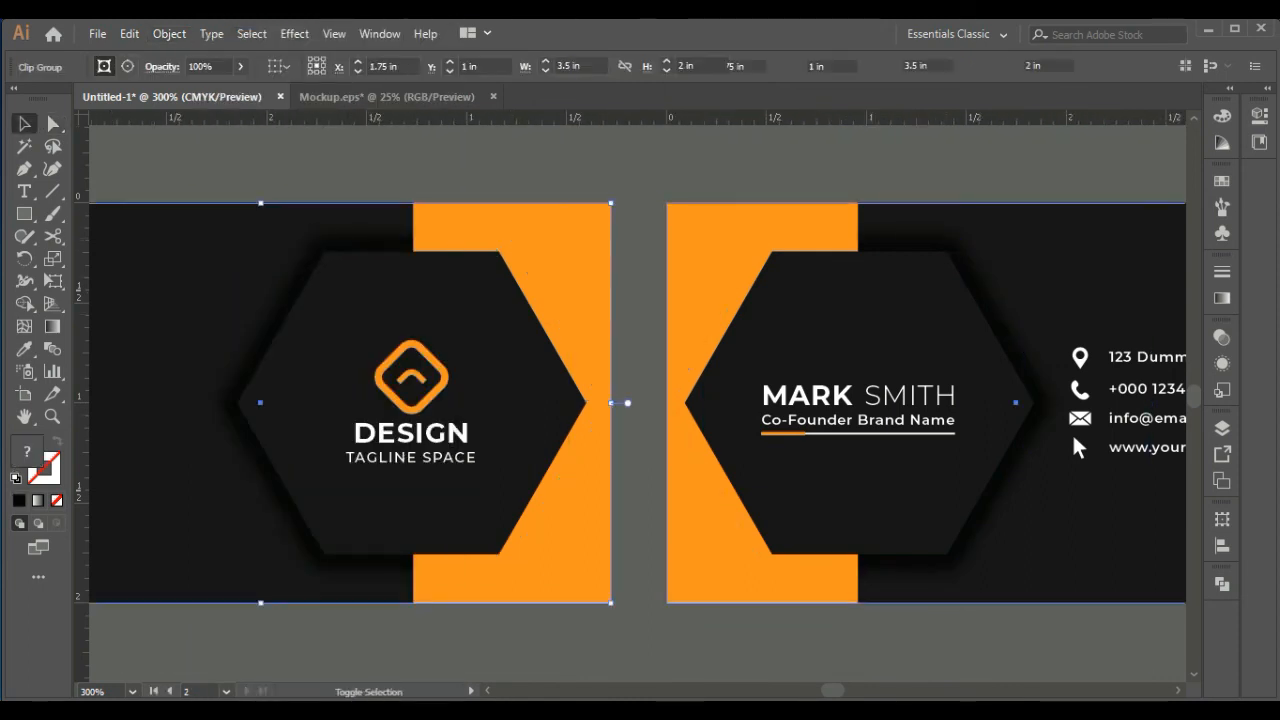
shift+click(740, 229)
key(ctrl+c)
click(387, 97)
key(ctrl+v)
drag(698, 420, 1066, 522)
click(1100, 560)
key(ctrl+z)
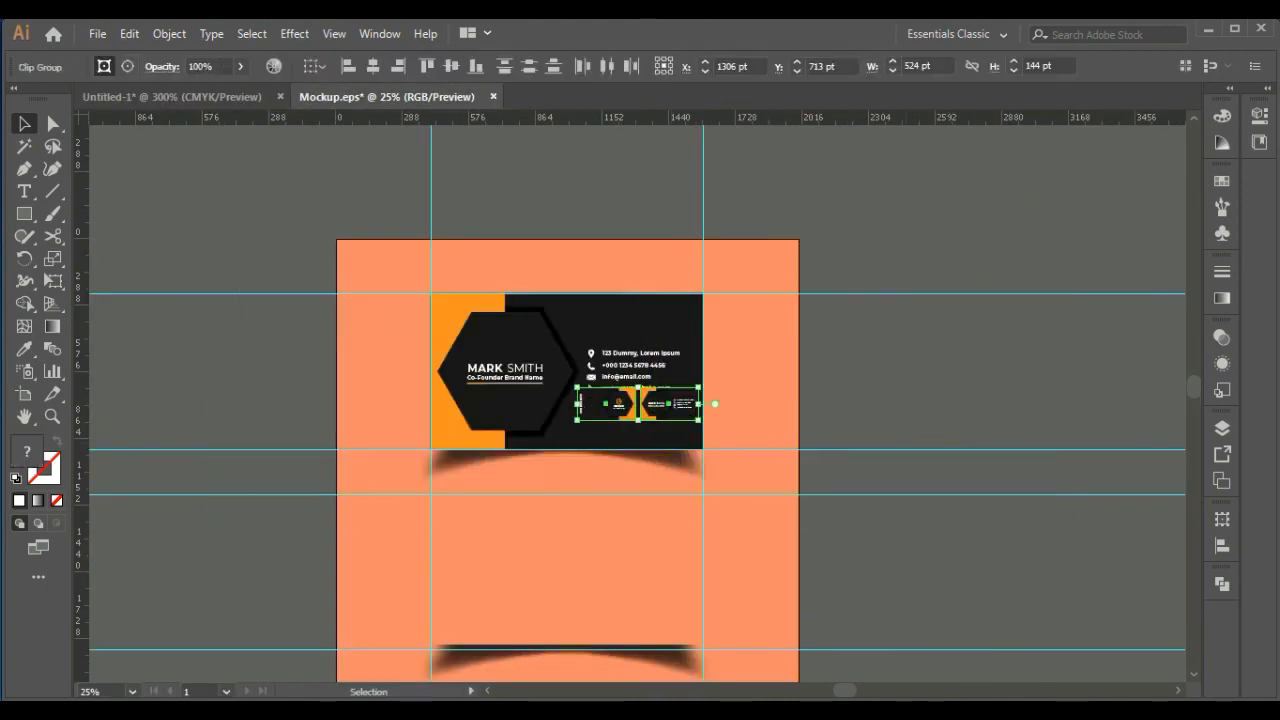
Delete the small pasted cards and the old enlarged card from the mockup page
key(Delete)
click(610, 345)
key(Delete)
click(610, 345)
key(Delete)
Return to the business card document, select both clipped cards and copy them
click(172, 97)
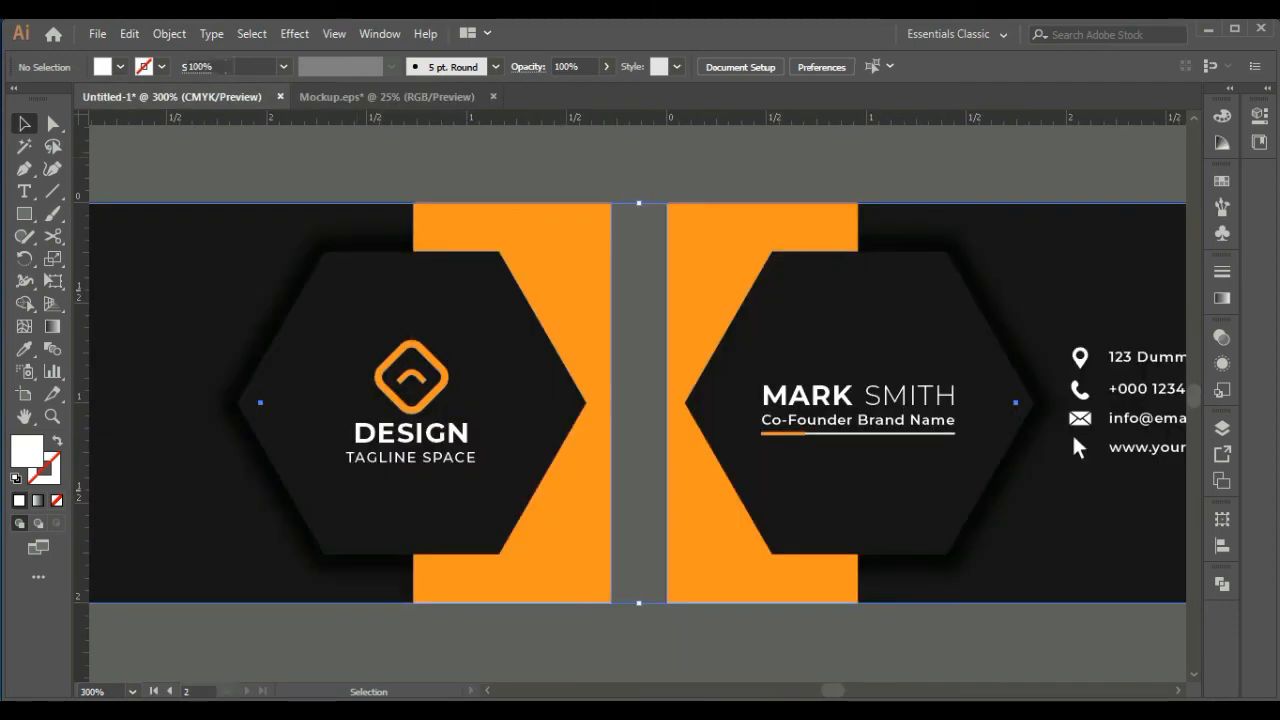
key(ctrl+minus)
key(ctrl+minus)
key(ctrl+minus)
click(640, 560)
click(595, 345)
shift+click(685, 345)
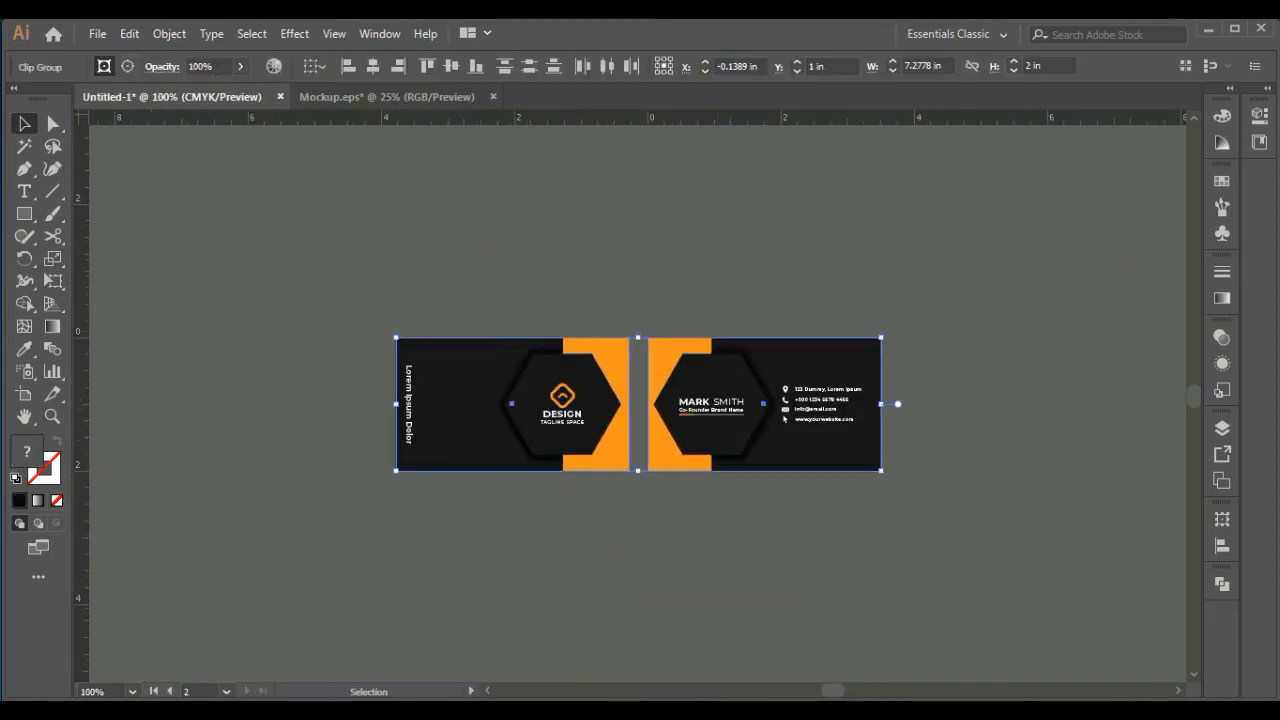
click(129, 33)
click(200, 126)
Paste the cards in front in the Mockup document and align their horizontal centres so they stack
click(386, 97)
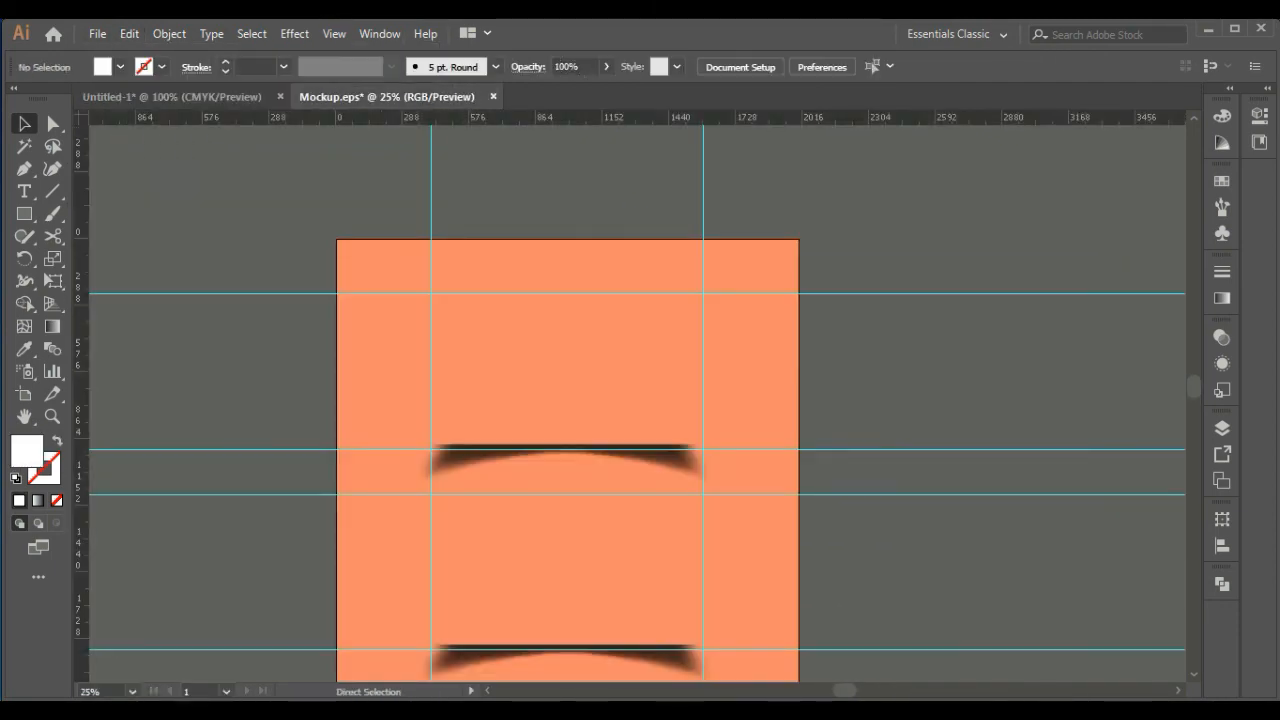
click(129, 33)
click(200, 167)
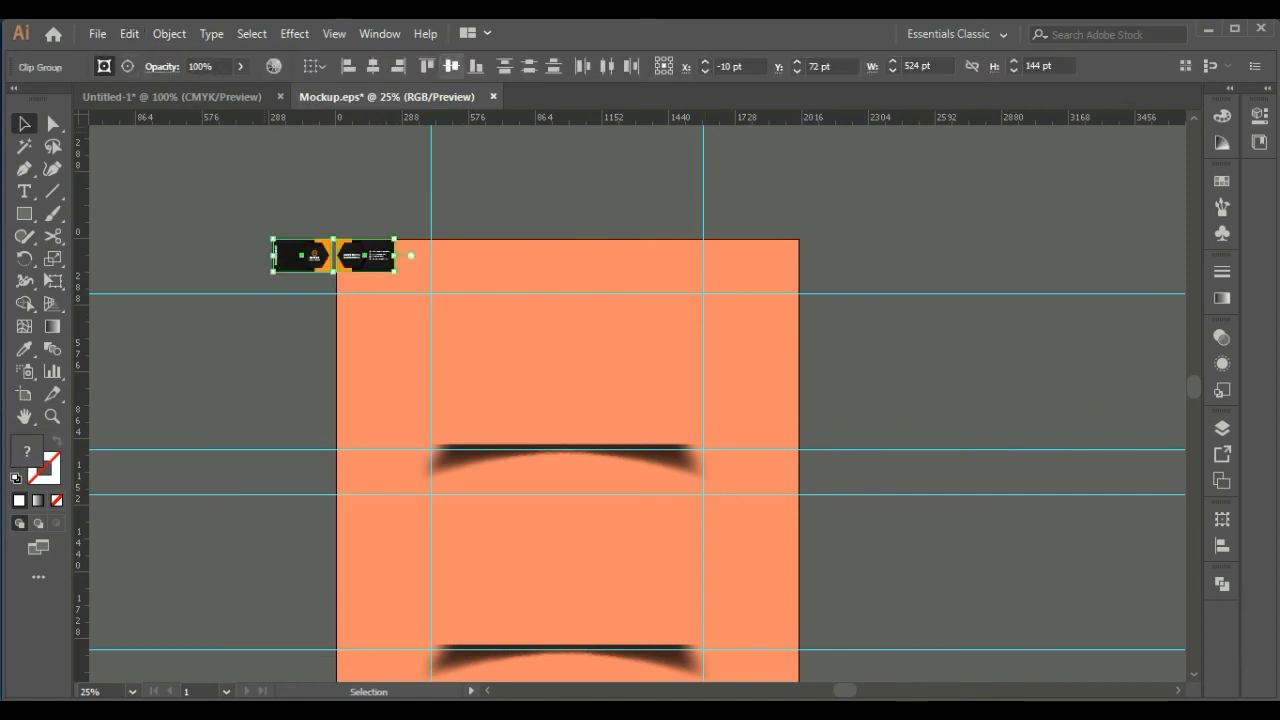
click(373, 66)
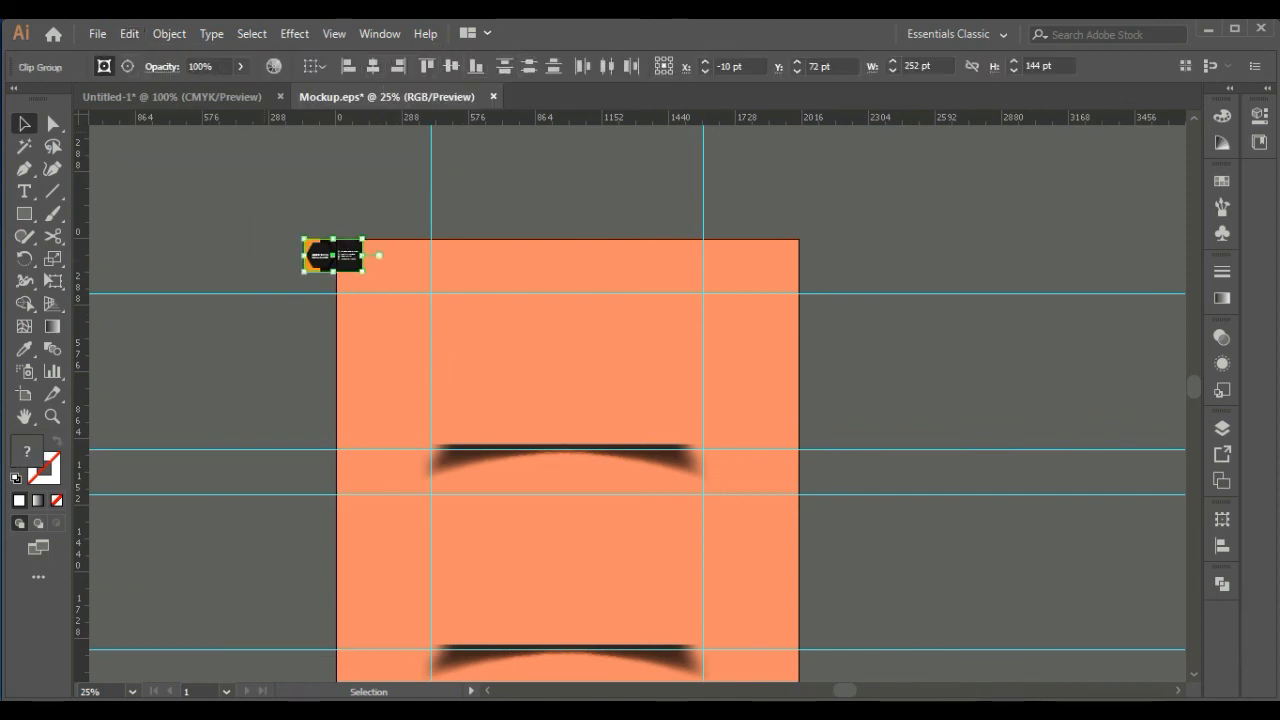
Enlarge the stacked cards to about 1016 by 580 pt and move them over the mockup's upper shadow
drag(362, 271, 538, 372)
drag(333, 255, 585, 371)
drag(791, 488, 703, 438)
key(ctrl+plus)
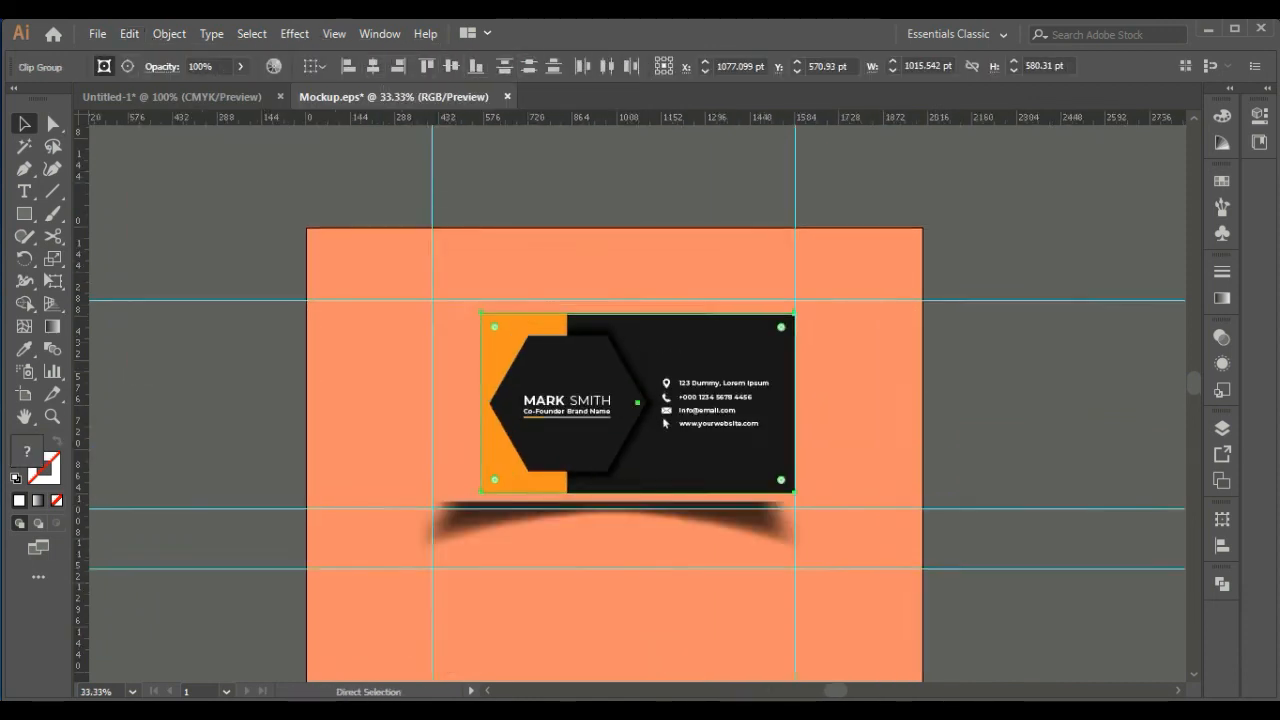
Resize the stacked cards to about 1176 by 674 pt to fit the guides above the upper shadow, and deselect them
key(ctrl+plus)
key(ctrl+plus)
key(ctrl+plus)
drag(500, 330, 719, 411)
drag(500, 300, 351, 258)
drag(900, 550, 361, 230)
drag(637, 391, 785, 479)
key(ctrl+minus)
key(ctrl+minus)
key(ctrl+minus)
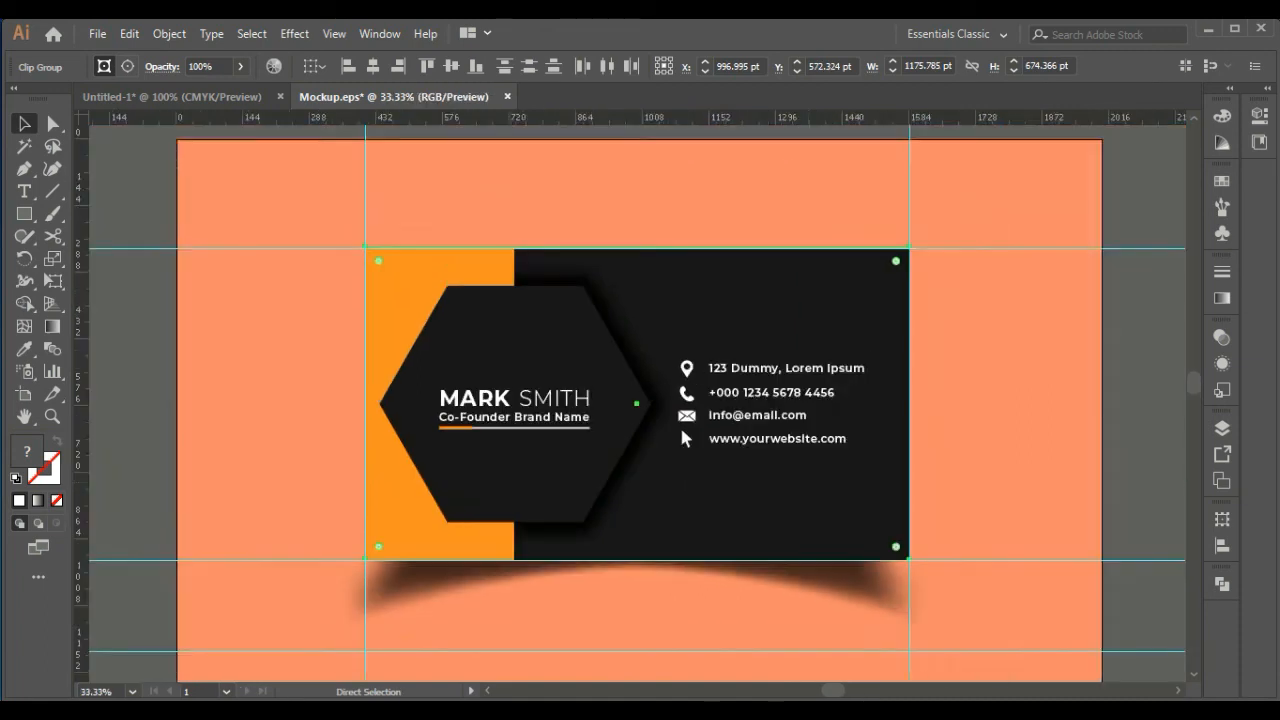
key(ctrl+minus)
key(ctrl+shift+a)
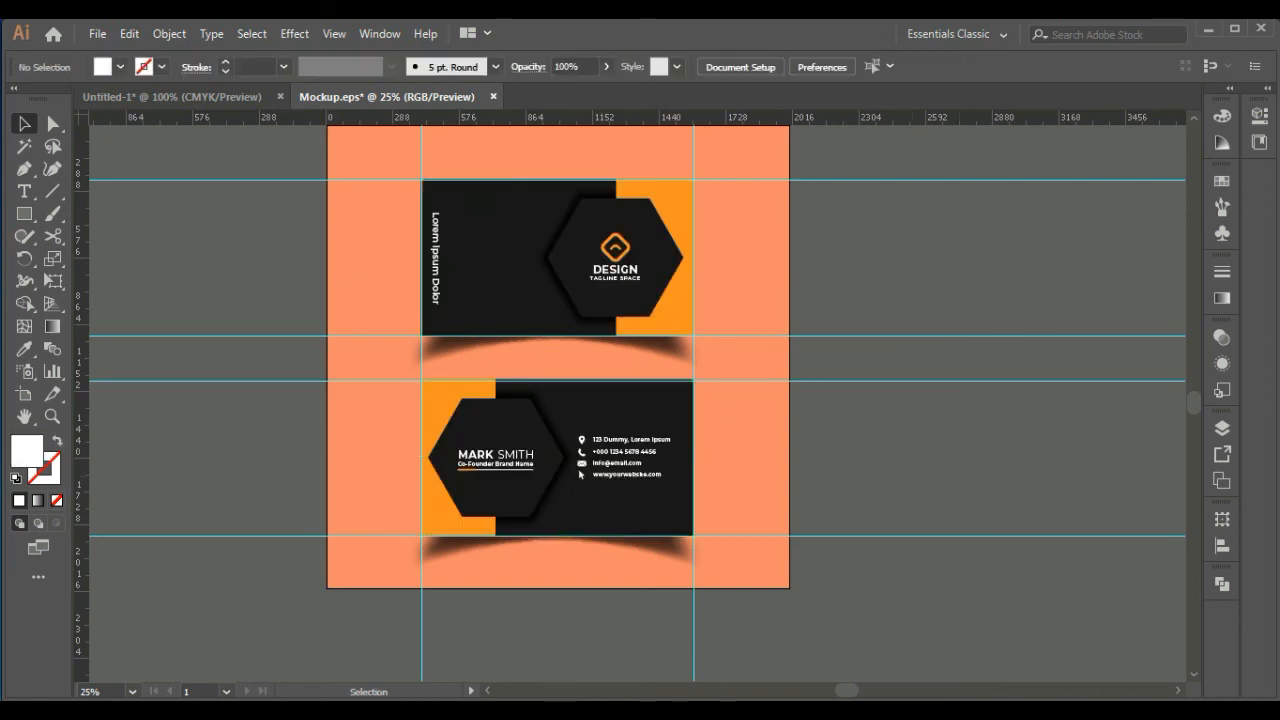
Select the mockup's orange background and apply the business card's black fill to it with the Eyedropper
key(ctrl+minus)
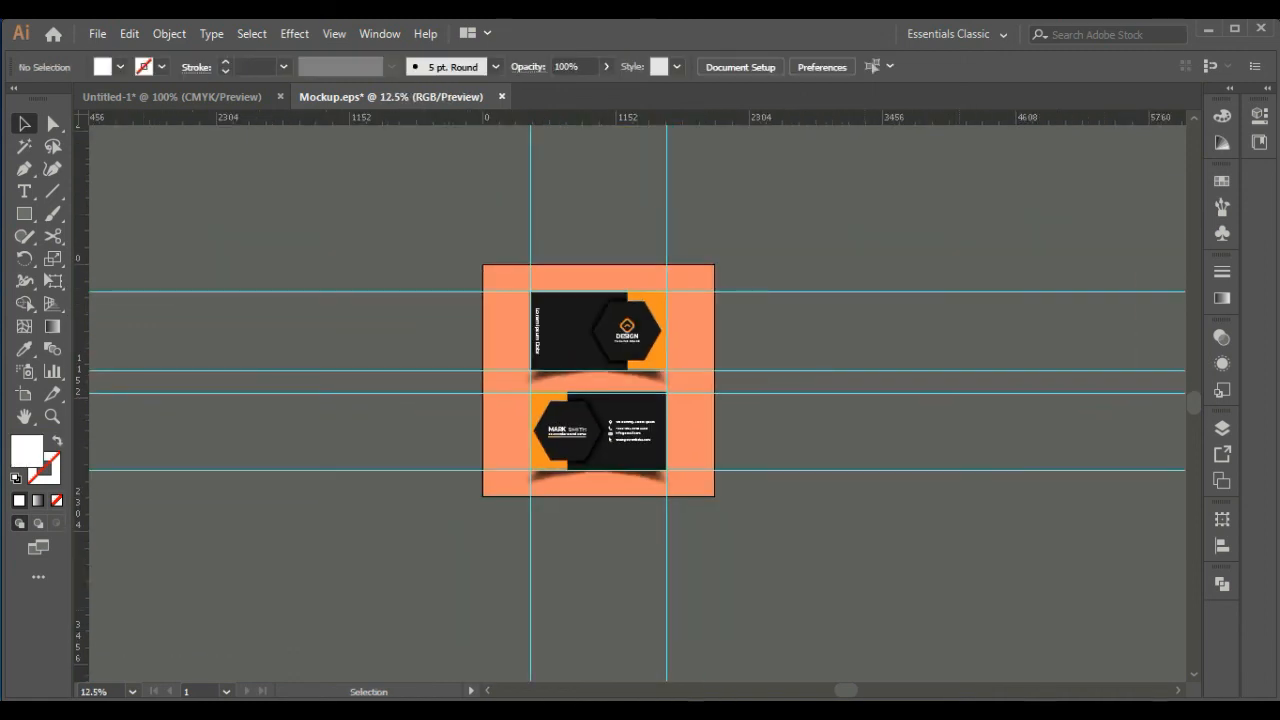
click(53, 124)
click(506, 340)
click(24, 349)
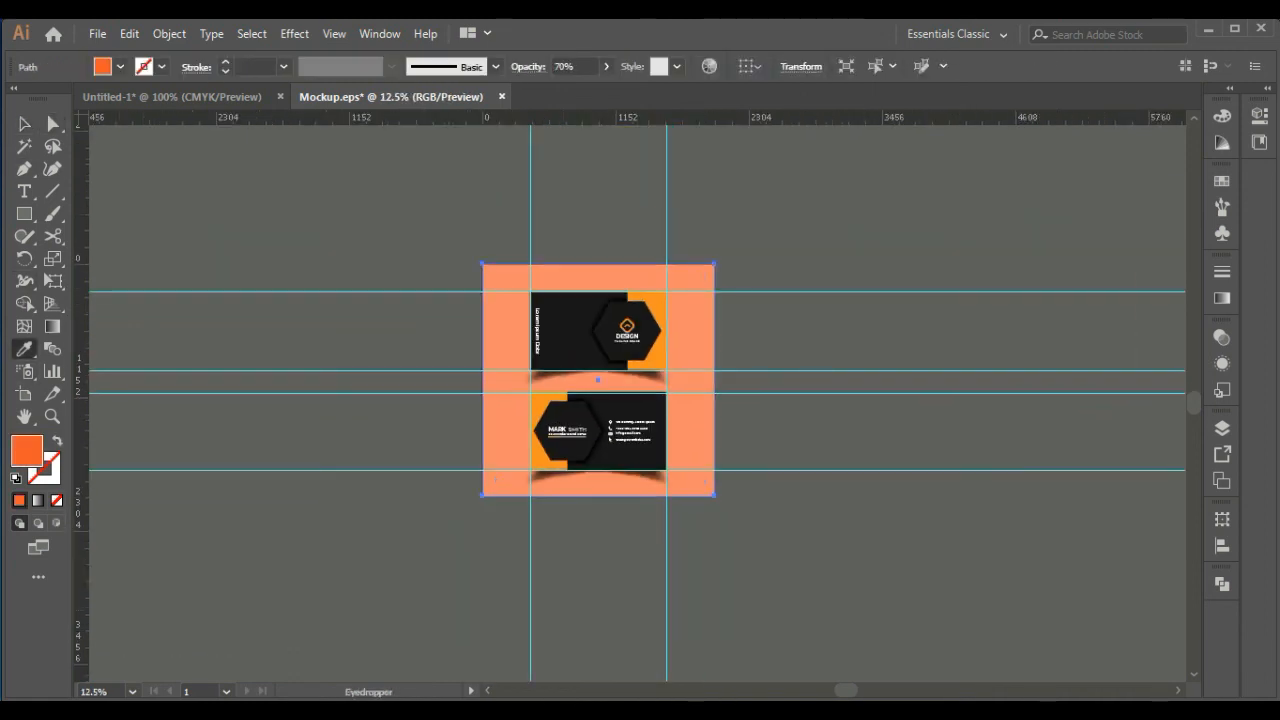
click(568, 330)
Try a magenta value of 83% in the mockup background's fill colour
click(1222, 181)
click(1222, 116)
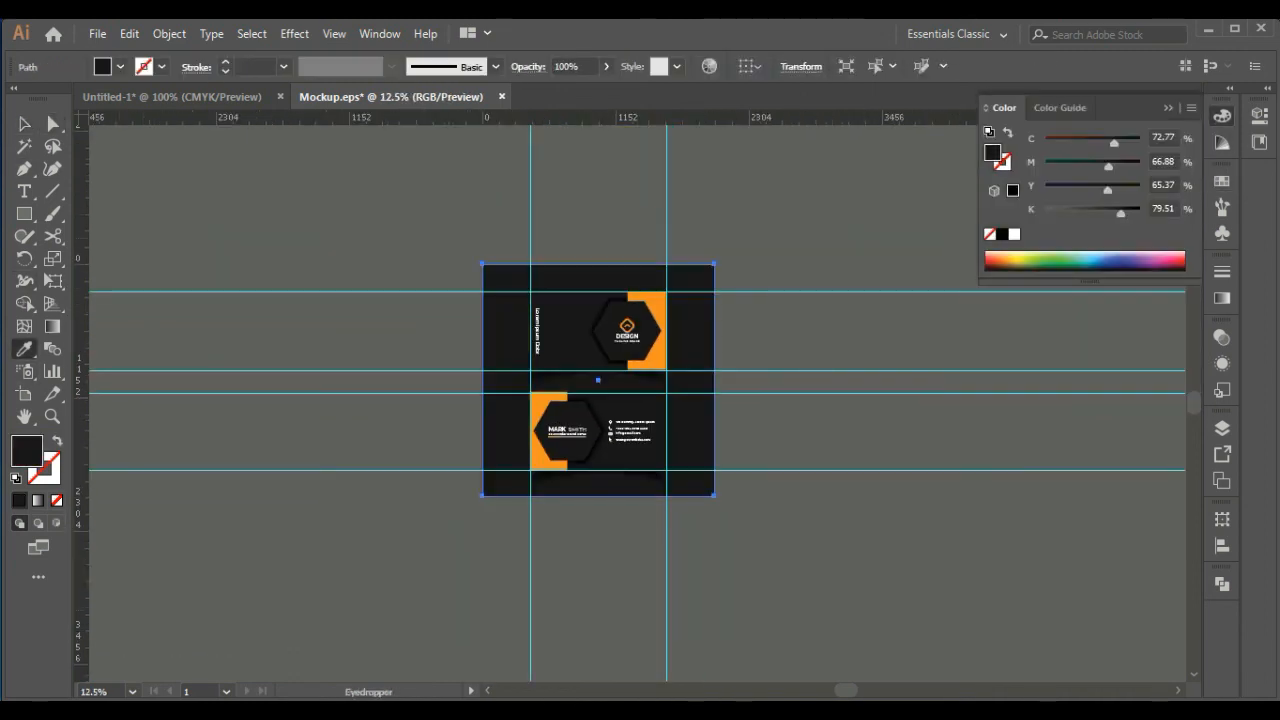
drag(1120, 166, 1124, 166)
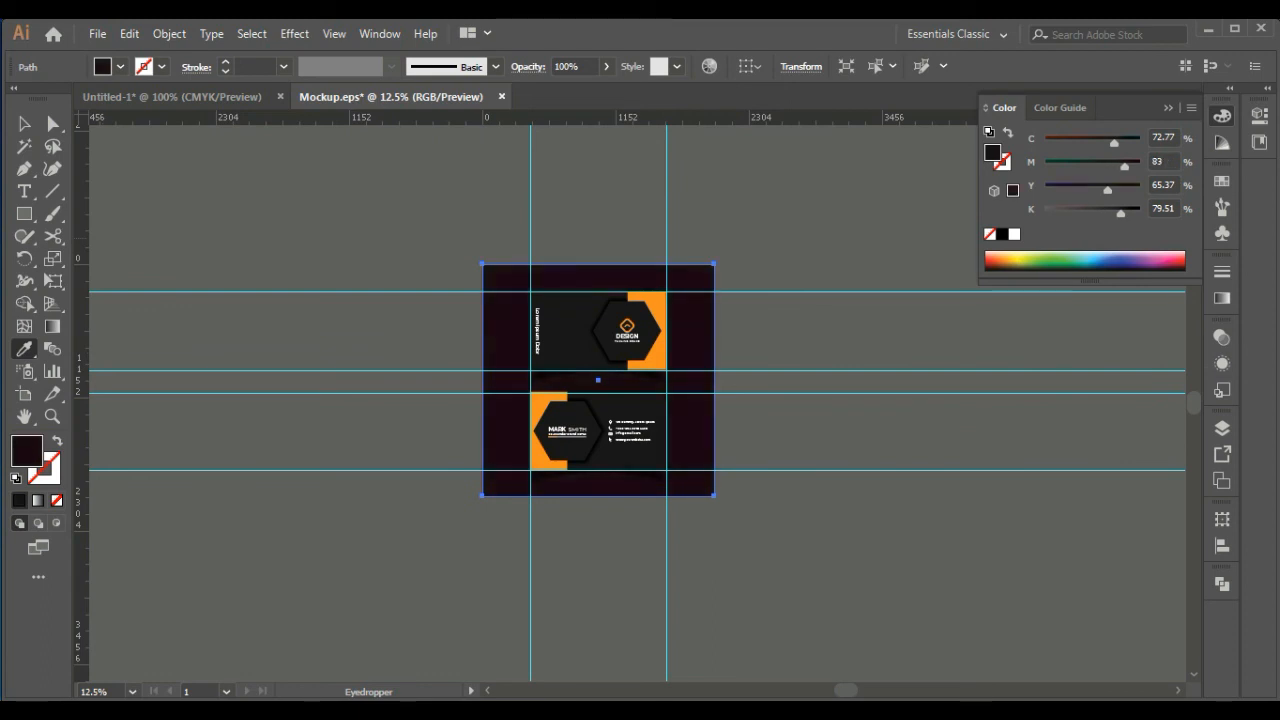
Compare the grey swatches on the mockup background and fill it with the mid grey, the fourth swatch in the grey group
click(1222, 207)
click(1222, 181)
click(1057, 286)
click(1031, 286)
click(1018, 286)
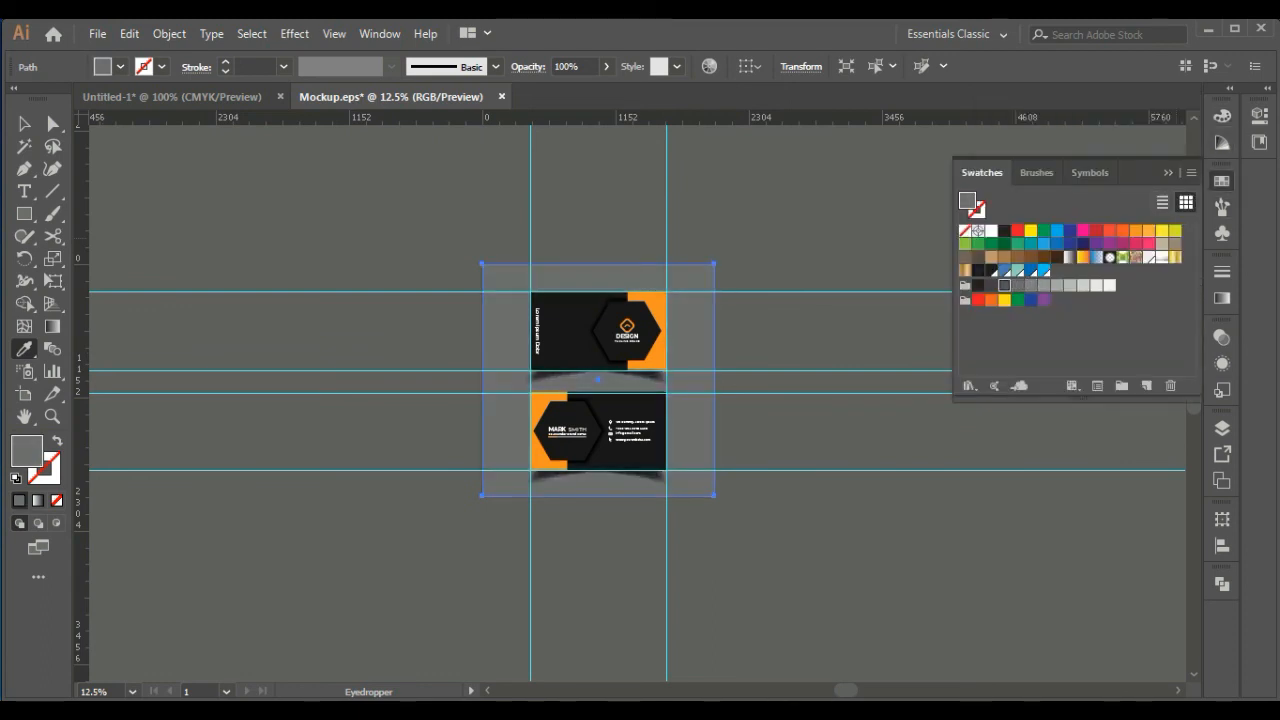
click(1004, 286)
click(991, 286)
key(ctrl+plus)
key(ctrl+plus)
click(1018, 286)
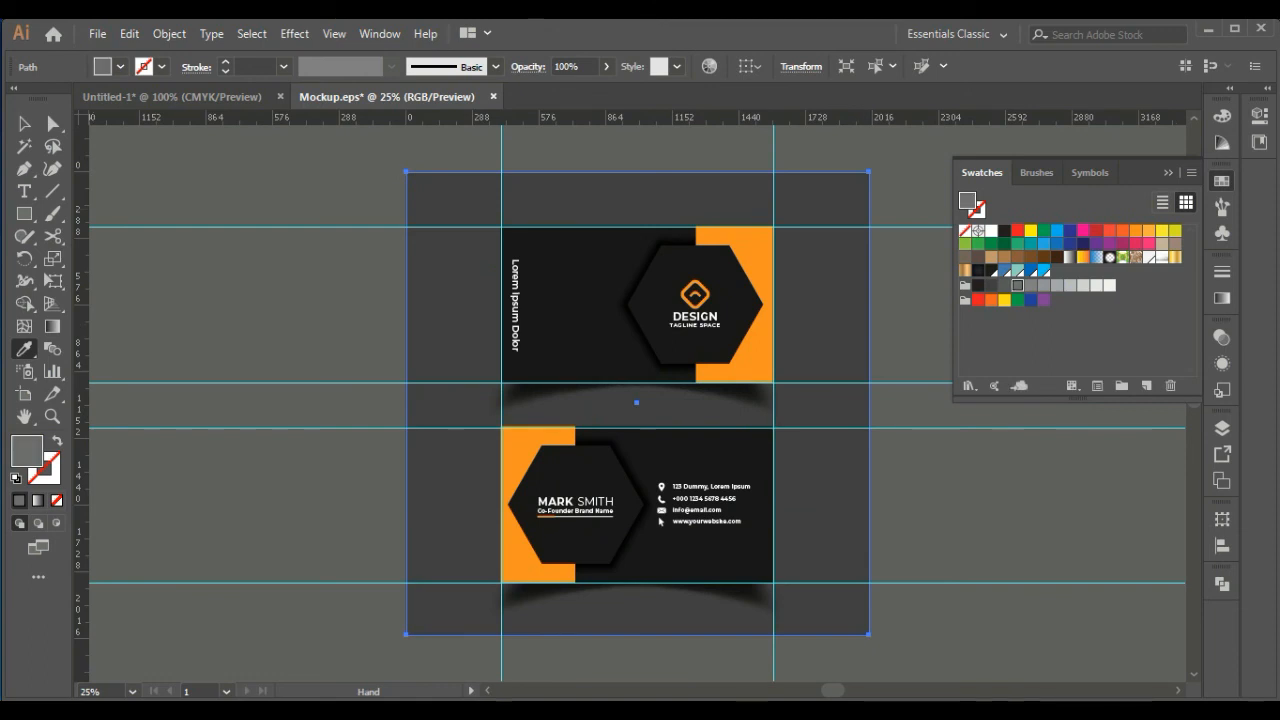
Deselect the grey background, collapse the swatches and save the Mockup file
key(v)
click(915, 445)
drag(915, 445, 816, 503)
click(1168, 173)
drag(760, 450, 683, 281)
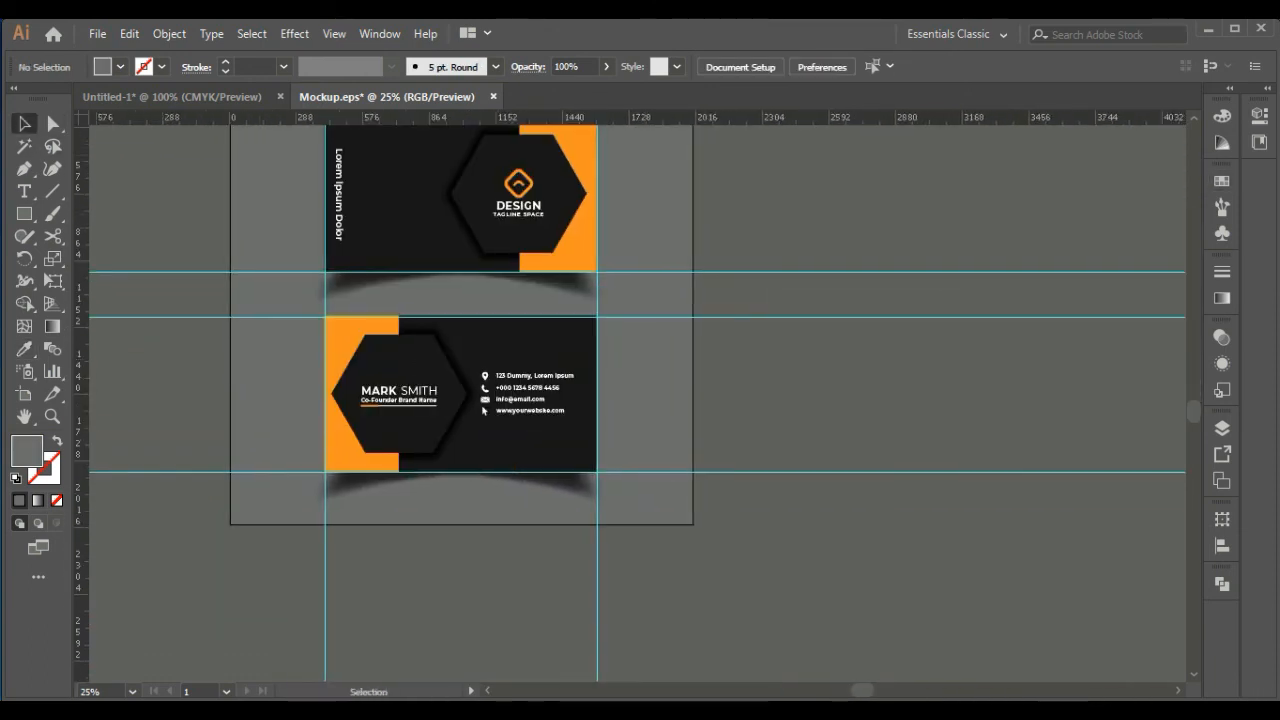
key(ctrl+s)
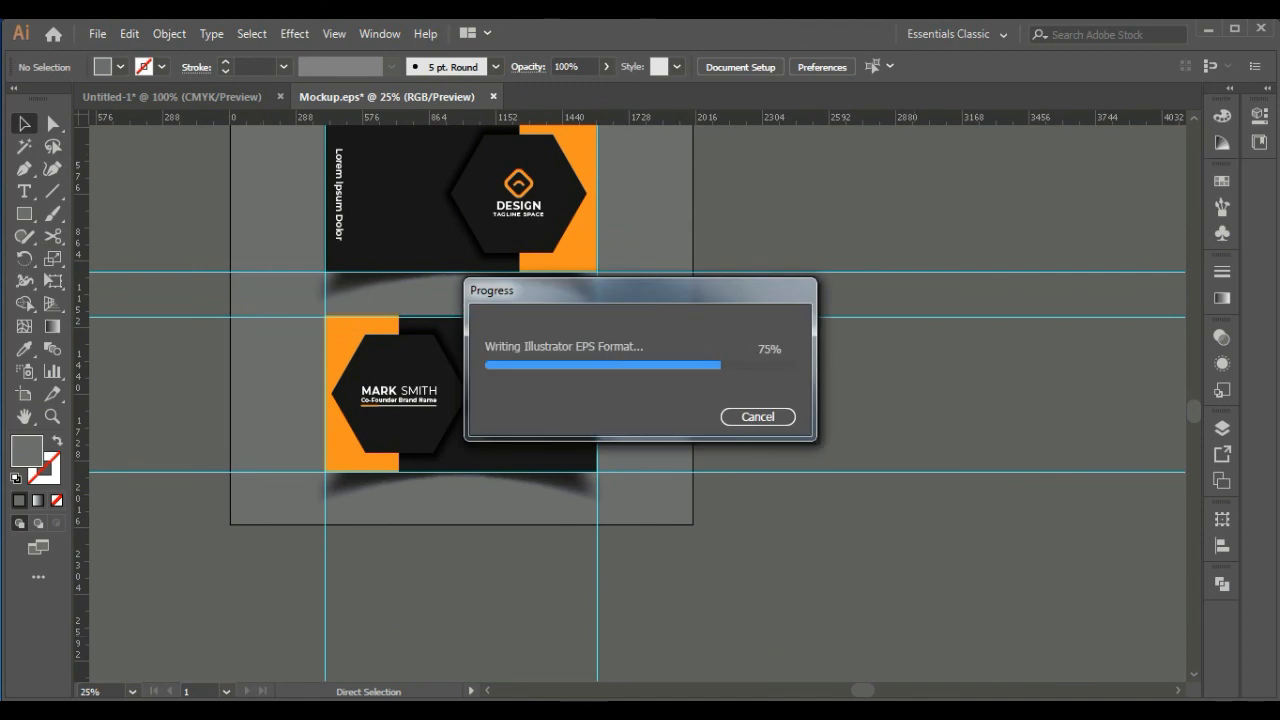
Switch to the untitled card document and save it on the Desktop as Business Card Design in AI format with the default Illustrator CC options
key(ctrl+Tab)
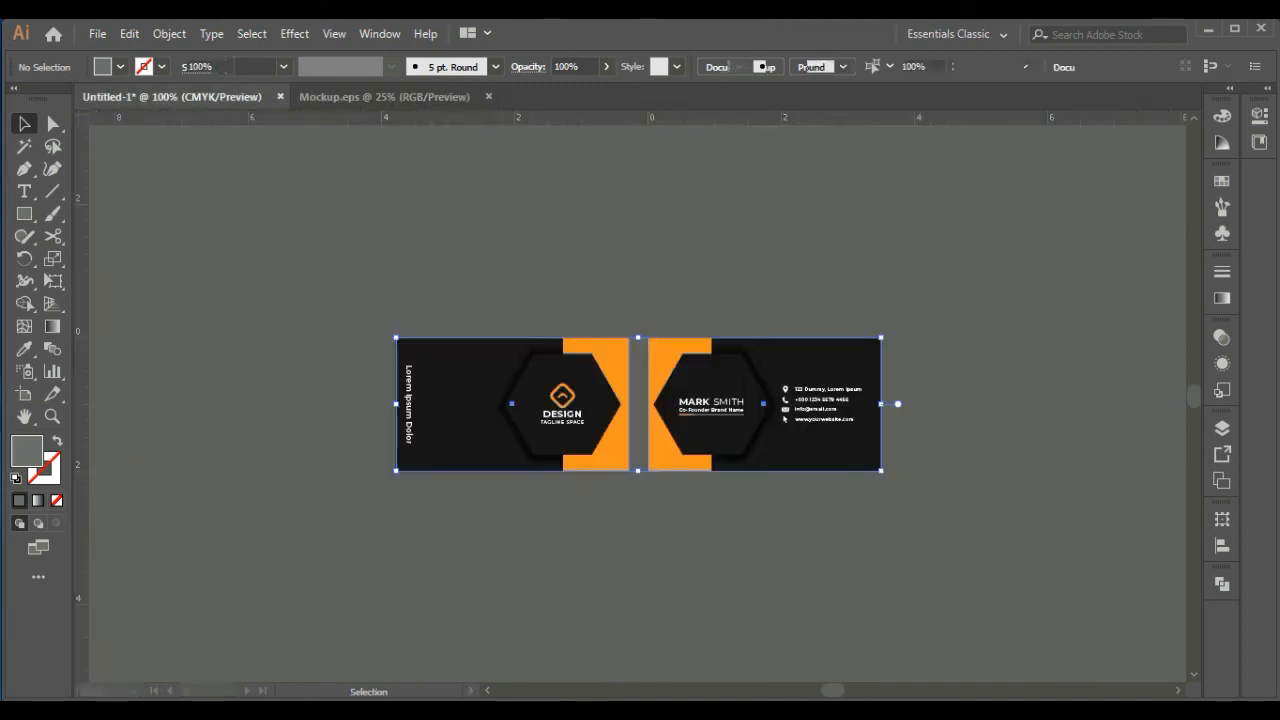
key(ctrl+shift+s)
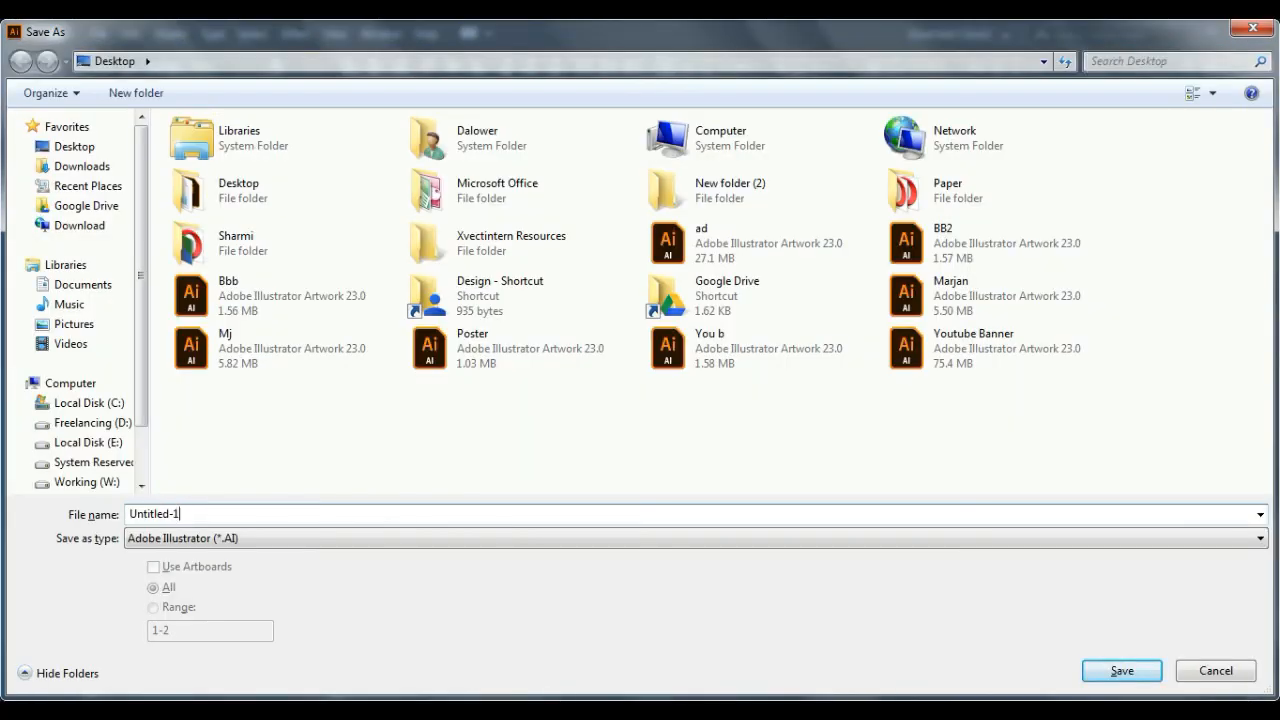
text(Business Vsa)
key(BackSpace)
text(CB)
key(BackSpace)
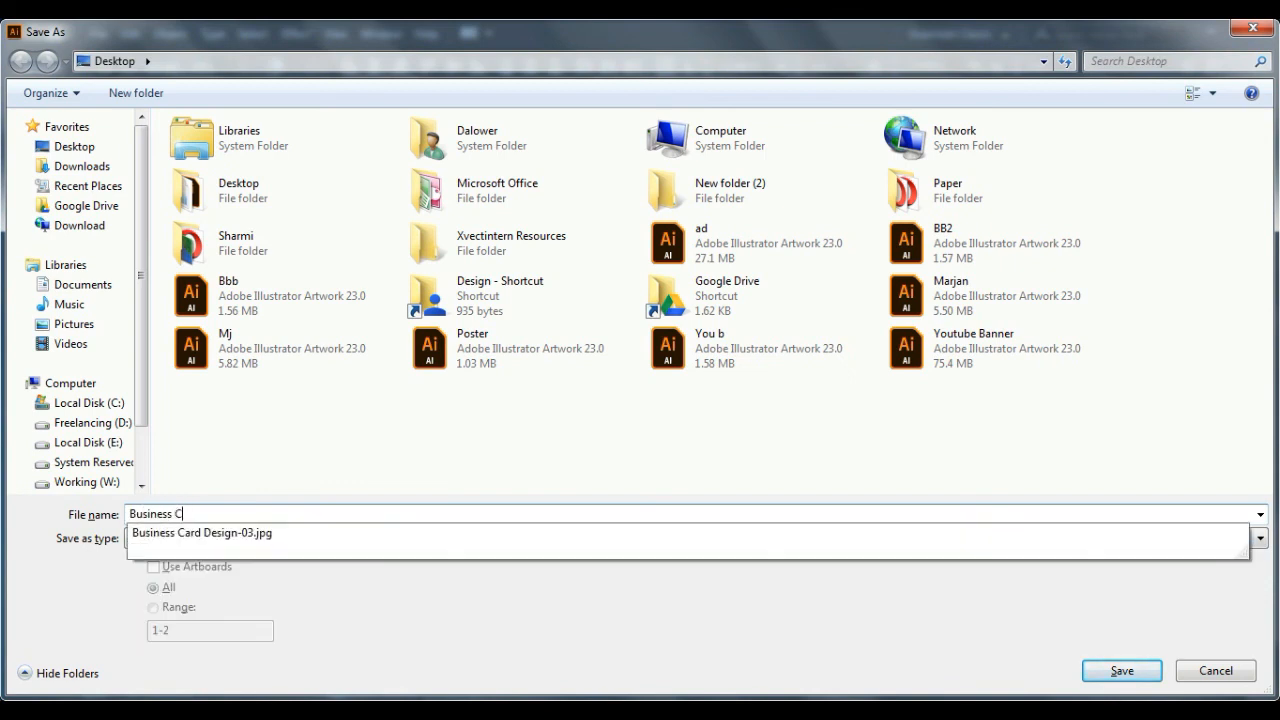
text(ard Desd)
key(BackSpace)
key(Return)
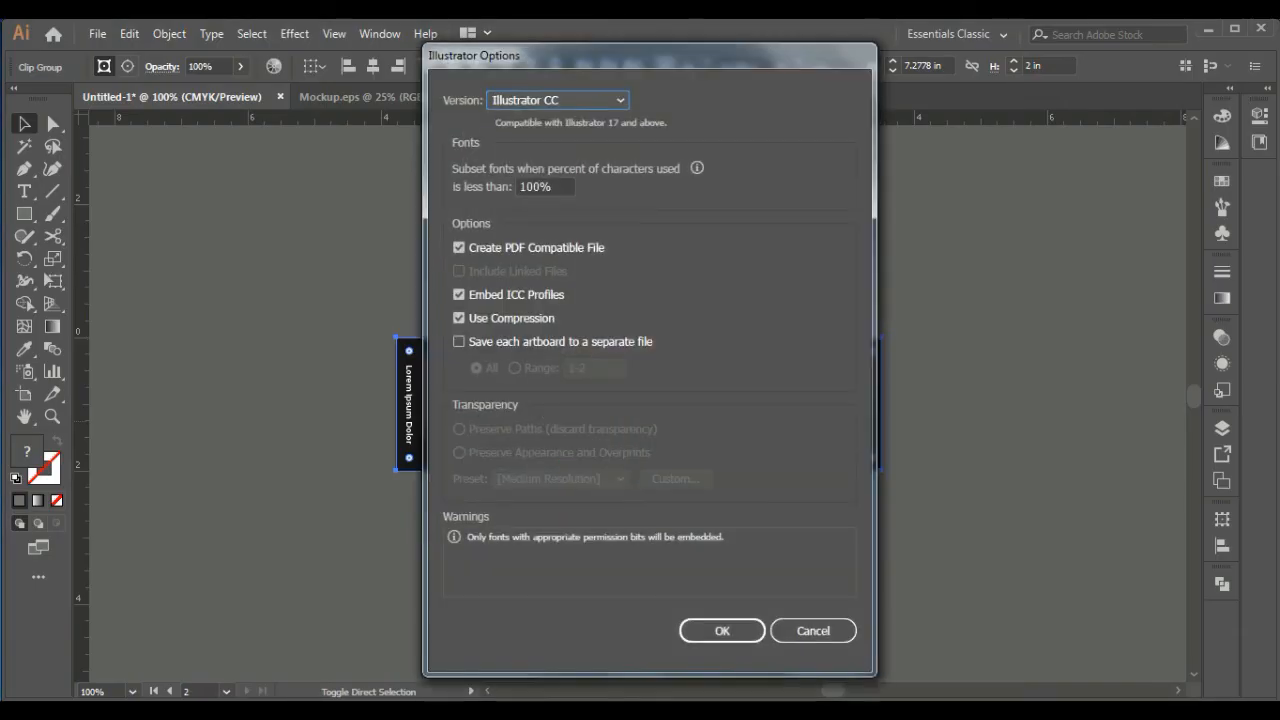
key(Return)
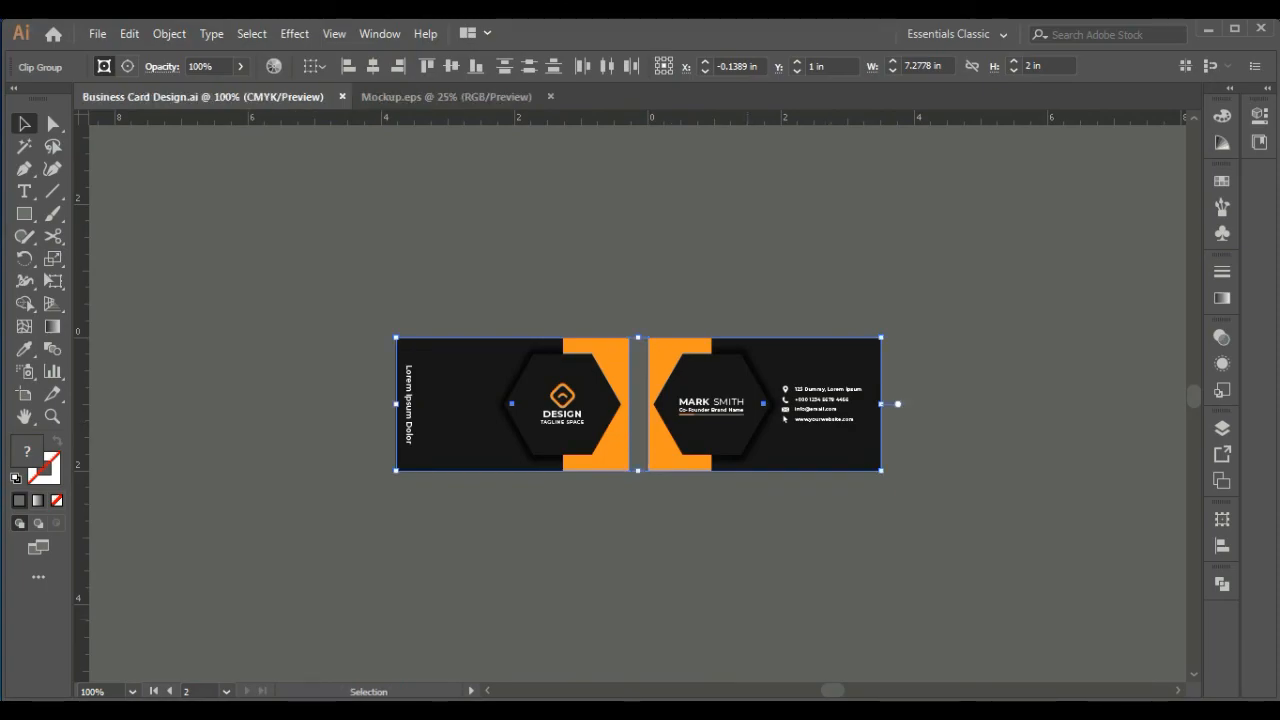